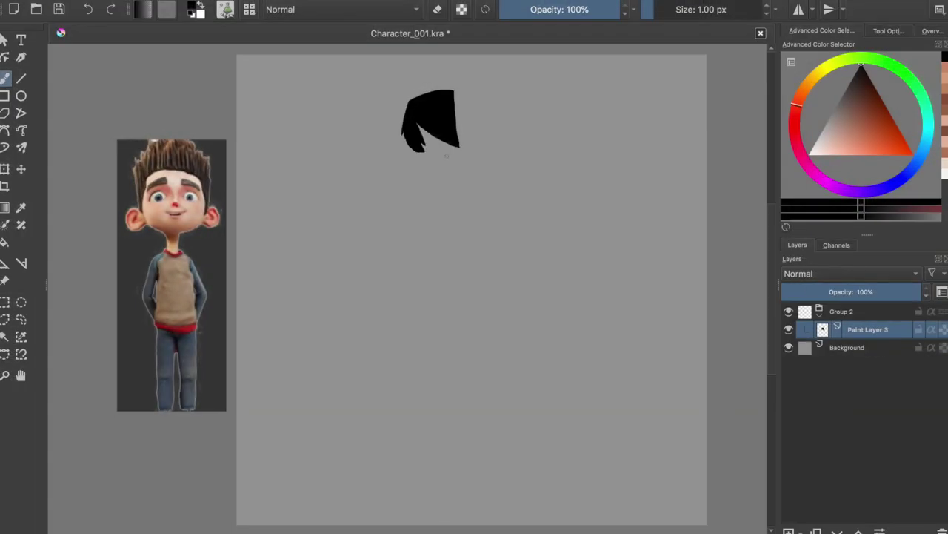
# Paint the black beard and a left hair lock, then move the hair shape down onto the face.
pyautogui.moveTo(404, 189)
pyautogui.mouseDown()
pyautogui.moveTo(415, 236)
pyautogui.moveTo(463, 237)
pyautogui.moveTo(448, 207)
pyautogui.mouseUp()
pyautogui.moveTo(412, 100); pyautogui.dragTo(397, 148)
pyautogui.press('t')
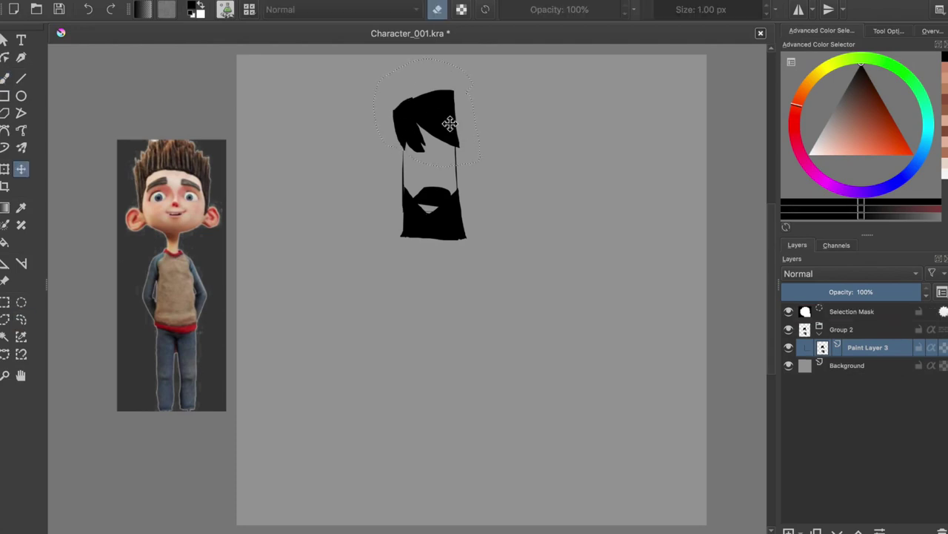
pyautogui.moveTo(423, 117); pyautogui.dragTo(424, 146)
pyautogui.press('b')
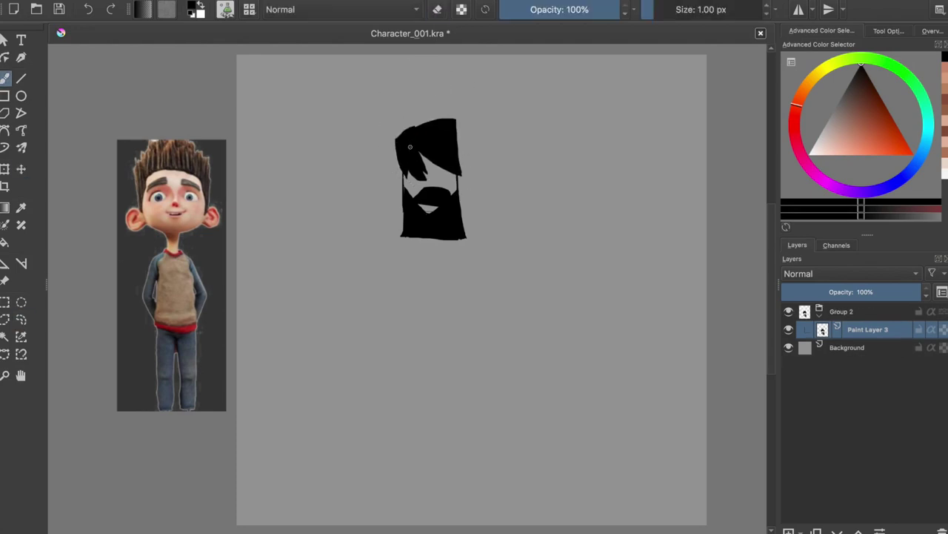
# Try erasing the hair top and adding a rounded hair cap, undoing and restoring it.
pyautogui.moveTo(400, 144); pyautogui.dragTo(453, 126)
pyautogui.press('e')
pyautogui.moveTo(395, 149)
pyautogui.mouseDown()
pyautogui.moveTo(458, 137)
pyautogui.moveTo(400, 145)
pyautogui.mouseUp()
pyautogui.hotkey('ctrl', 'z')
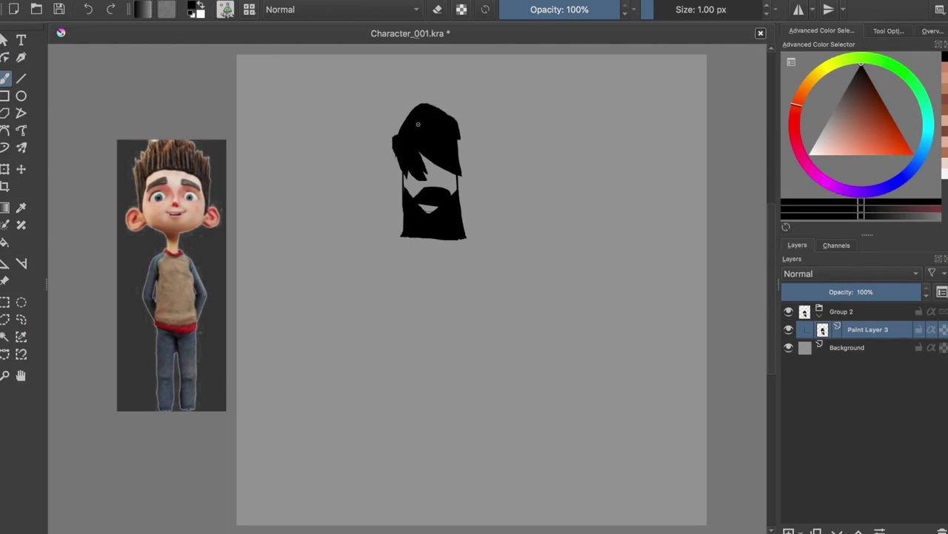
pyautogui.hotkey('ctrl', 'z')
pyautogui.hotkey('ctrl', 'z')
pyautogui.press('e')
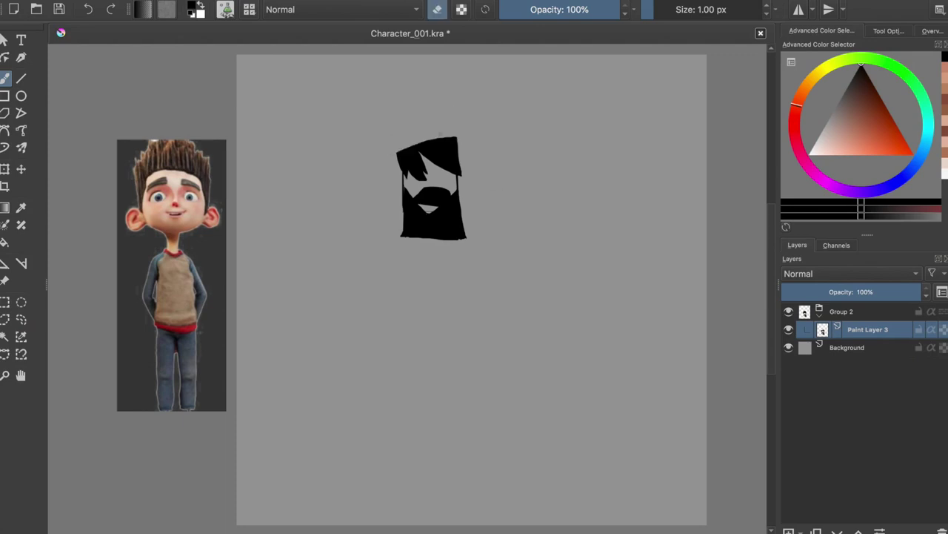
pyautogui.press('e')
pyautogui.press('e')
pyautogui.press('e')
pyautogui.hotkey('ctrl', 'shift', 'z')
# Compare the head with and without the cap, testing a shoulder curve along the way.
pyautogui.hotkey('ctrl', 'shift', 'z')
pyautogui.hotkey('ctrl', 'z')
pyautogui.hotkey('ctrl', 'shift', 'z')
pyautogui.hotkey('ctrl', 'z')
pyautogui.hotkey('ctrl', 'z')
pyautogui.moveTo(406, 196); pyautogui.dragTo(359, 304)
pyautogui.hotkey('ctrl', 'z')
pyautogui.hotkey('ctrl', 'z')
pyautogui.hotkey('ctrl', 'shift', 'z')
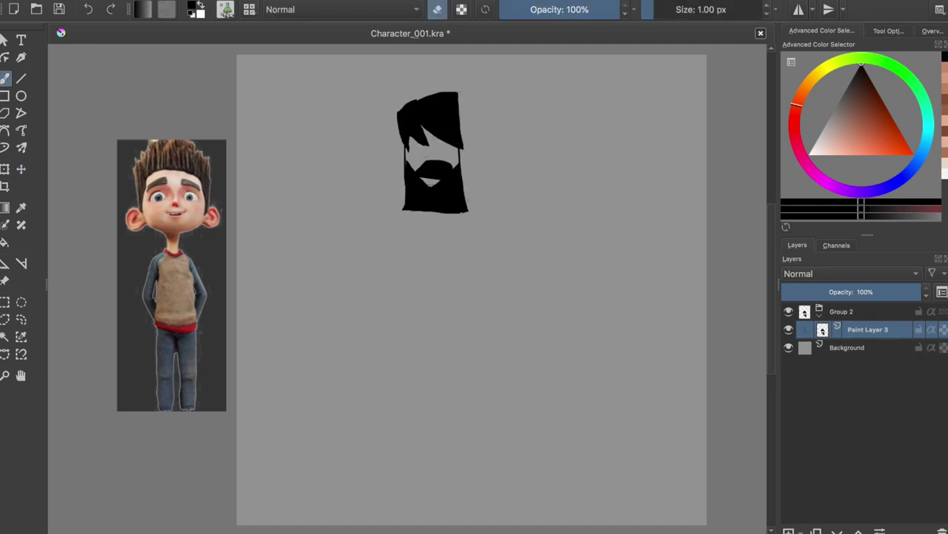
# Draw small ear curves on both sides of the head, redrawing the left ear.
pyautogui.moveTo(404, 137); pyautogui.dragTo(405, 164)
pyautogui.moveTo(460, 134); pyautogui.dragTo(464, 167)
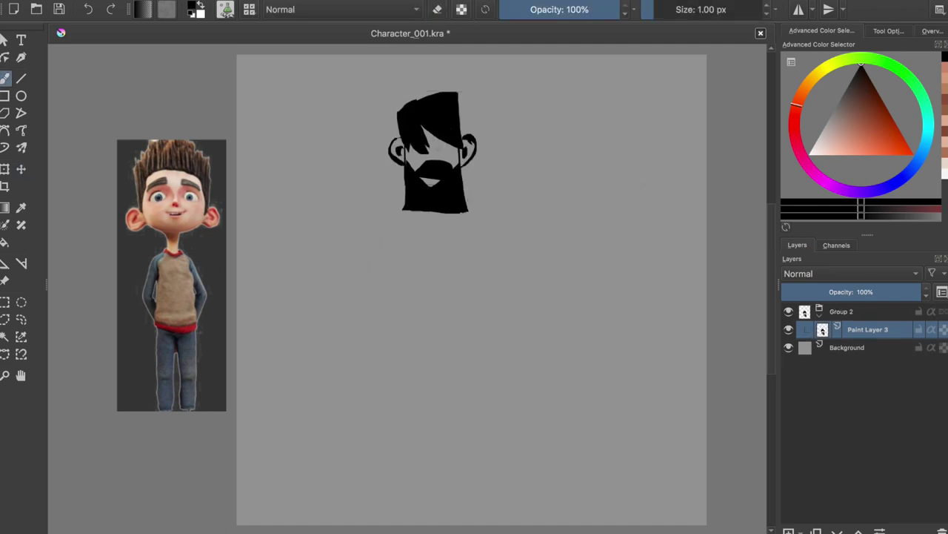
pyautogui.hotkey('ctrl', 'z')
pyautogui.hotkey('ctrl', 'z')
pyautogui.moveTo(404, 147); pyautogui.dragTo(401, 121)
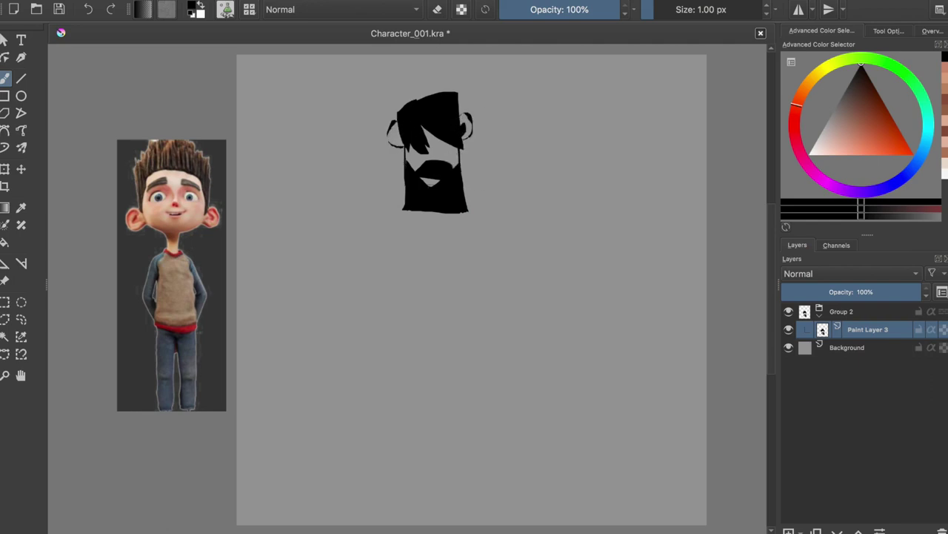
pyautogui.hotkey('ctrl', 'z')
pyautogui.hotkey('ctrl', 'z')
# Test a mouth fill and strokes beside the beard, undoing the extras.
pyautogui.moveTo(425, 175); pyautogui.dragTo(441, 187)
pyautogui.hotkey('ctrl', 'z')
pyautogui.hotkey('ctrl', 'z')
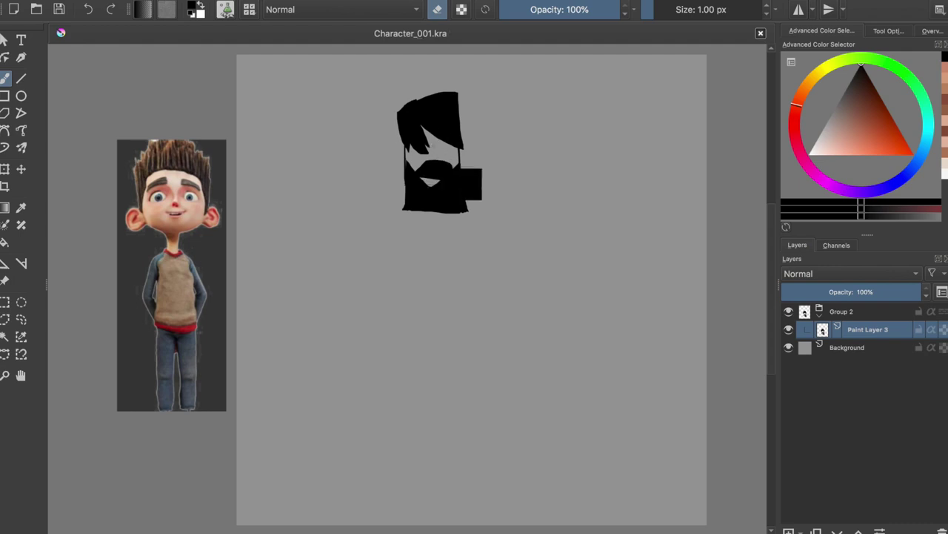
pyautogui.hotkey('ctrl', 'z')
pyautogui.hotkey('ctrl', 'z')
pyautogui.hotkey('ctrl', 'z')
pyautogui.moveTo(464, 186); pyautogui.dragTo(487, 216)
pyautogui.moveTo(361, 235); pyautogui.dragTo(378, 391)
pyautogui.hotkey('ctrl', 'z')
pyautogui.hotkey('ctrl', 'z')
pyautogui.hotkey('ctrl', 'z')
# Extend and thicken the hair down both sides, undoing a stray blob.
pyautogui.moveTo(461, 100); pyautogui.dragTo(471, 152)
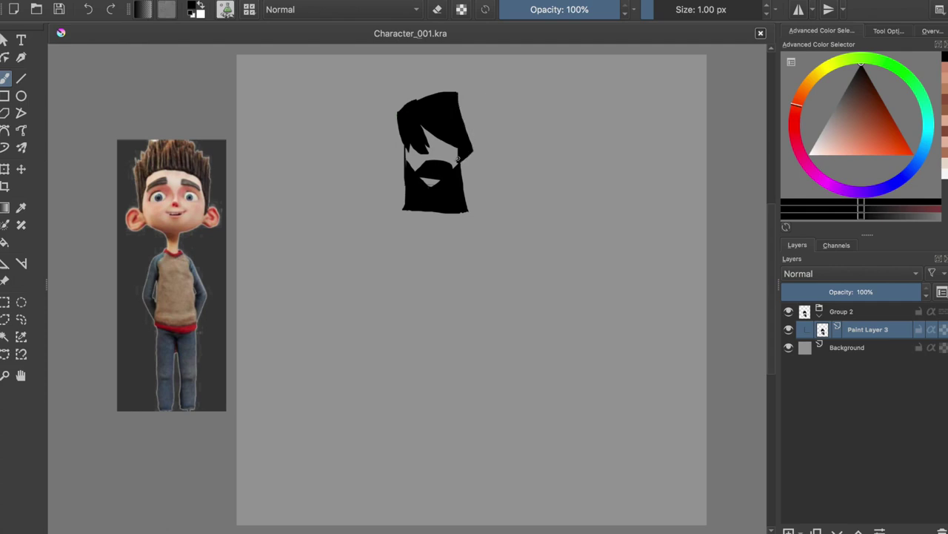
pyautogui.moveTo(400, 122); pyautogui.dragTo(391, 198)
pyautogui.moveTo(470, 200)
pyautogui.mouseDown()
pyautogui.moveTo(465, 132)
pyautogui.moveTo(493, 144)
pyautogui.mouseUp()
pyautogui.hotkey('ctrl', 'z')
pyautogui.moveTo(444, 111); pyautogui.dragTo(493, 137)
pyautogui.hotkey('ctrl', 'z')
pyautogui.hotkey('ctrl', 'z')
pyautogui.hotkey('ctrl', 'z')
# Carry the side hair down past the beard and erase a wider face opening.
pyautogui.moveTo(400, 167); pyautogui.dragTo(397, 194)
pyautogui.moveTo(458, 98); pyautogui.dragTo(478, 196)
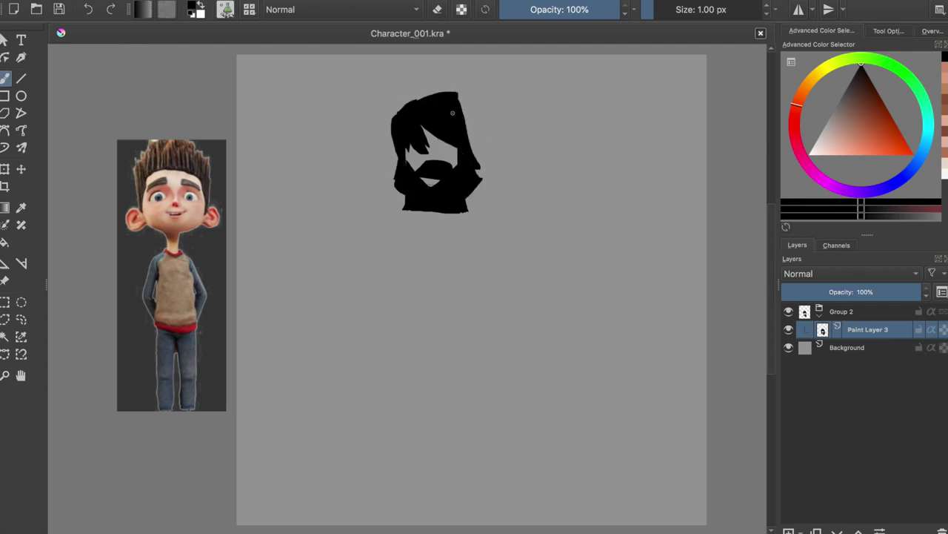
pyautogui.moveTo(480, 133)
pyautogui.mouseDown()
pyautogui.moveTo(473, 198)
pyautogui.moveTo(402, 209)
pyautogui.mouseUp()
pyautogui.press('e')
pyautogui.moveTo(421, 163); pyautogui.dragTo(460, 166)
pyautogui.moveTo(414, 145)
pyautogui.mouseDown()
pyautogui.moveTo(426, 159)
pyautogui.moveTo(415, 148)
pyautogui.mouseUp()
pyautogui.press('e')
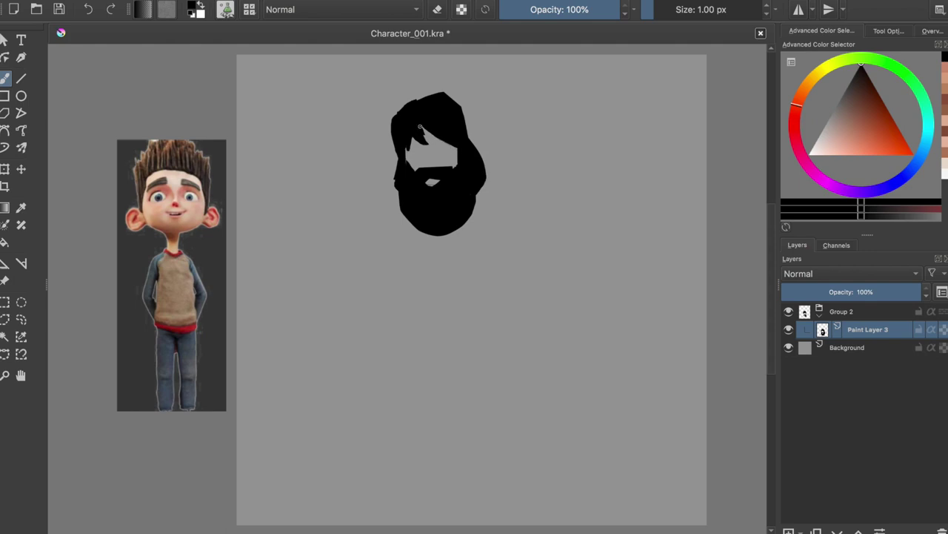
# Try an eyebrow stroke across the face opening, then undo it.
pyautogui.moveTo(439, 146); pyautogui.dragTo(455, 151)
pyautogui.hotkey('ctrl', 'z')
pyautogui.press('e')
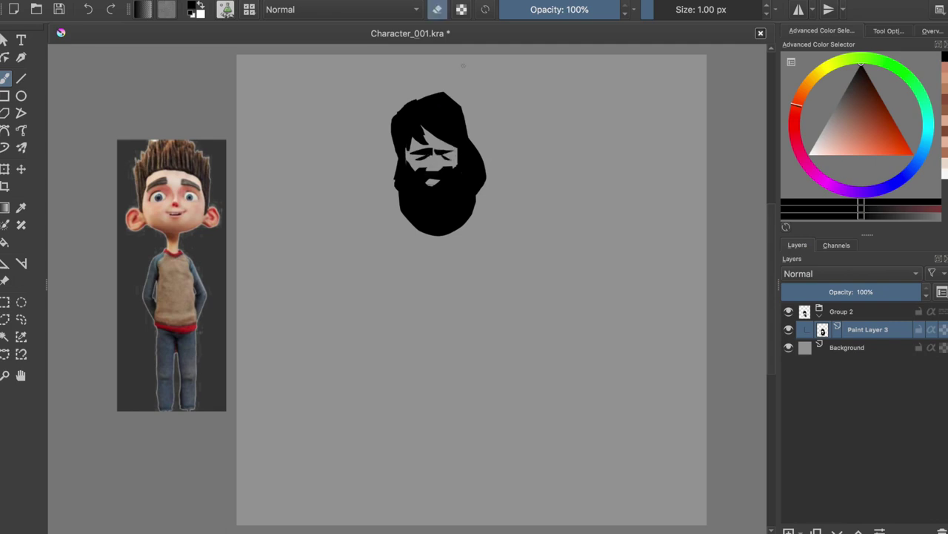
pyautogui.hotkey('ctrl', 'z')
pyautogui.hotkey('ctrl', 'z')
pyautogui.press('e')
# Paint small eye strokes, undoing and redoing them to compare.
pyautogui.moveTo(445, 160); pyautogui.dragTo(455, 158)
pyautogui.press('e')
pyautogui.press('e')
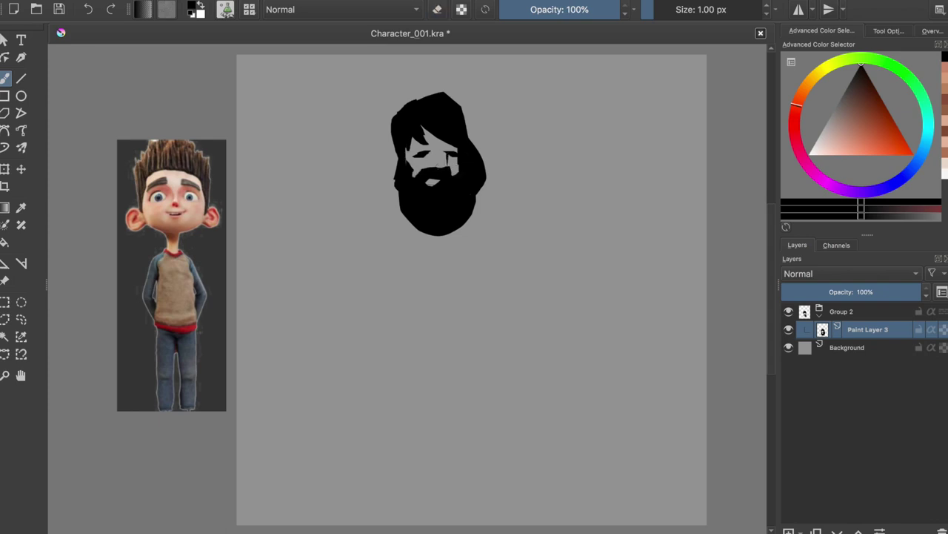
pyautogui.hotkey('ctrl', 'z')
pyautogui.hotkey('ctrl', 'z')
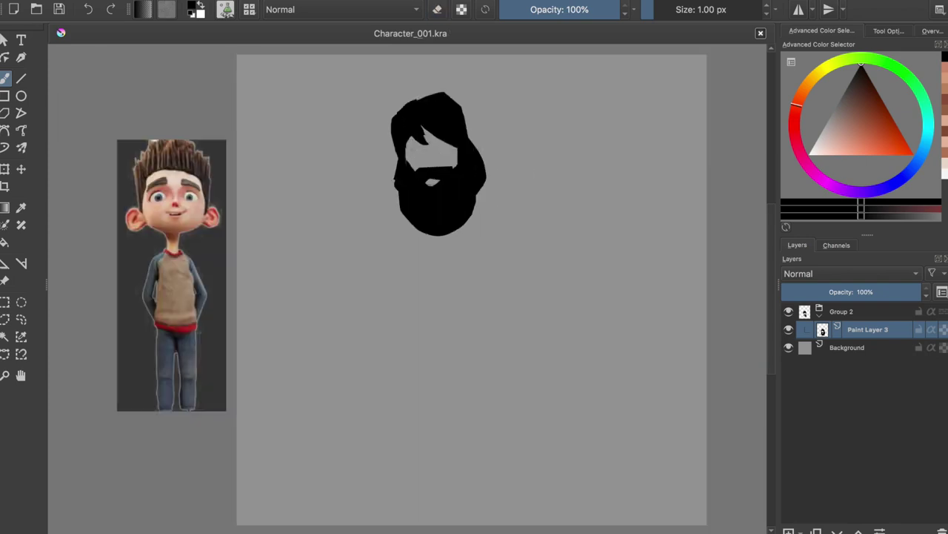
pyautogui.hotkey('ctrl', 'shift', 'z')
pyautogui.hotkey('ctrl', 'shift', 'z')
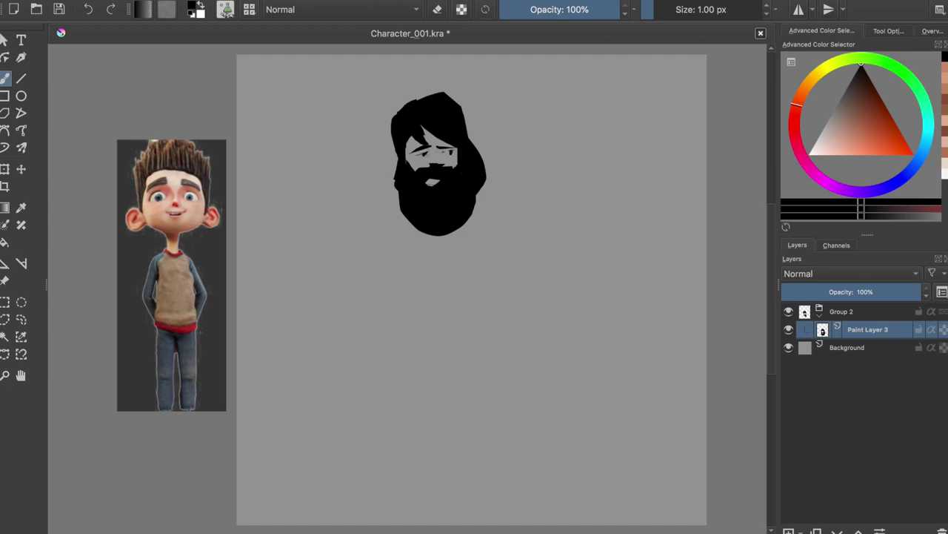
pyautogui.hotkey('ctrl', 'z')
pyautogui.hotkey('ctrl', 'z')
pyautogui.hotkey('ctrl', 'shift', 'z')
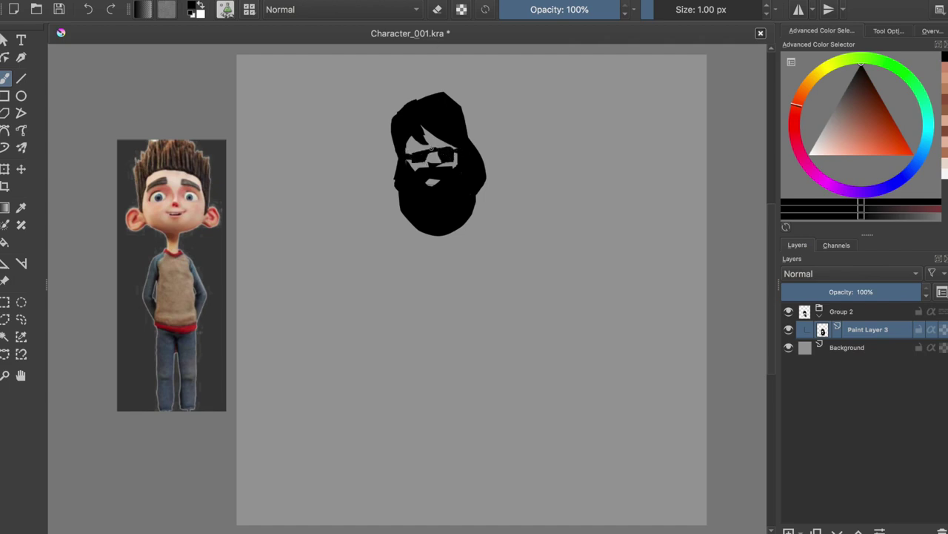
# Erase the glasses from the face and draw diagonal shoulder lines on both sides of the beard.
pyautogui.press('e')
pyautogui.moveTo(440, 148)
pyautogui.mouseDown()
pyautogui.moveTo(452, 149)
pyautogui.moveTo(415, 146)
pyautogui.moveTo(408, 154)
pyautogui.mouseUp()
pyautogui.press('e')
pyautogui.press('e')
pyautogui.press('e')
pyautogui.moveTo(398, 192); pyautogui.dragTo(353, 221)
pyautogui.moveTo(495, 191); pyautogui.dragTo(525, 207)
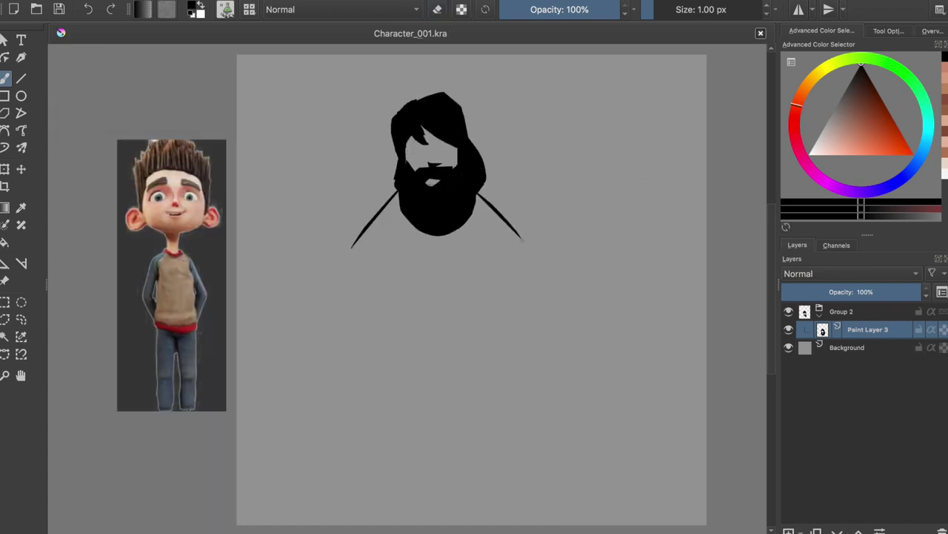
# Mirror the view and sketch shoulder lines beside the beard, undoing extra body strokes.
pyautogui.press('m')
pyautogui.press('m')
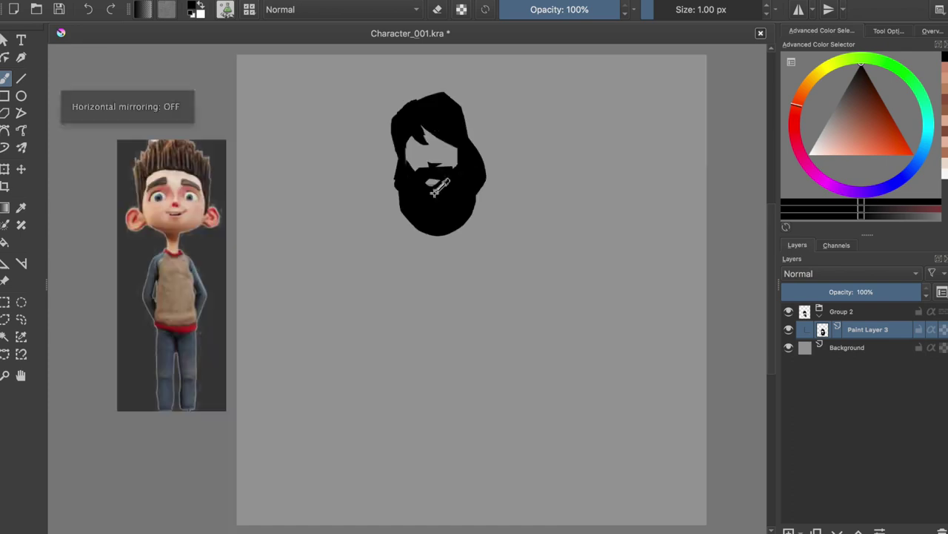
pyautogui.press('m')
pyautogui.moveTo(329, 159); pyautogui.dragTo(268, 201)
pyautogui.moveTo(415, 198); pyautogui.dragTo(428, 220)
pyautogui.moveTo(356, 214); pyautogui.dragTo(270, 270)
pyautogui.moveTo(412, 240); pyautogui.dragTo(379, 263)
pyautogui.moveTo(339, 175); pyautogui.dragTo(310, 263)
pyautogui.hotkey('ctrl', 'z')
# Draw two chest lines meeting below the beard, testing and undoing further body strokes.
pyautogui.hotkey('ctrl', 'z')
pyautogui.hotkey('ctrl', 'z')
pyautogui.hotkey('ctrl', 'z')
pyautogui.moveTo(301, 181); pyautogui.dragTo(368, 288)
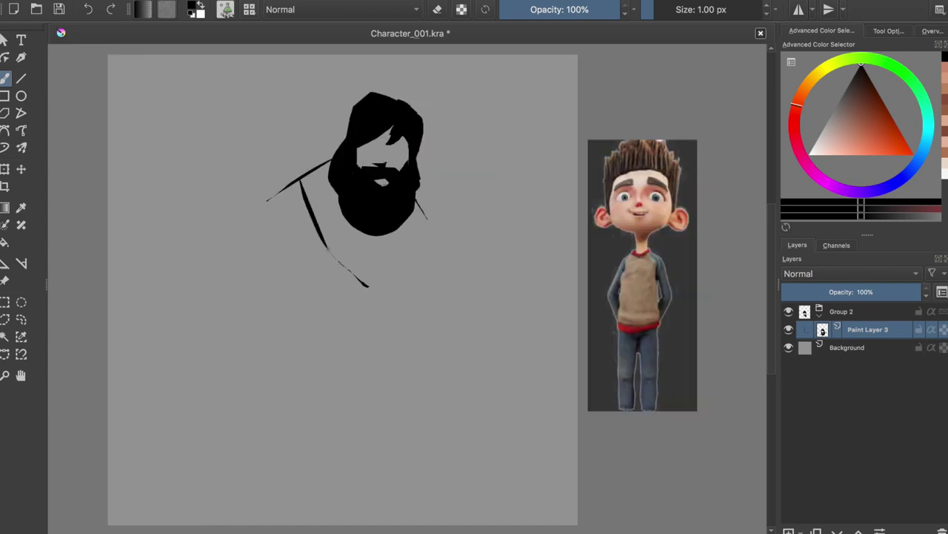
pyautogui.moveTo(429, 226); pyautogui.dragTo(374, 289)
pyautogui.hotkey('ctrl', 'z')
pyautogui.moveTo(256, 209); pyautogui.dragTo(342, 318)
pyautogui.moveTo(437, 263); pyautogui.dragTo(370, 329)
pyautogui.hotkey('ctrl', 'z')
pyautogui.hotkey('ctrl', 'z')
pyautogui.hotkey('ctrl', 'z')
pyautogui.hotkey('ctrl', 'z')
# Lighten the mouth area and widen the eye opening, then save.
pyautogui.moveTo(390, 152); pyautogui.dragTo(401, 151)
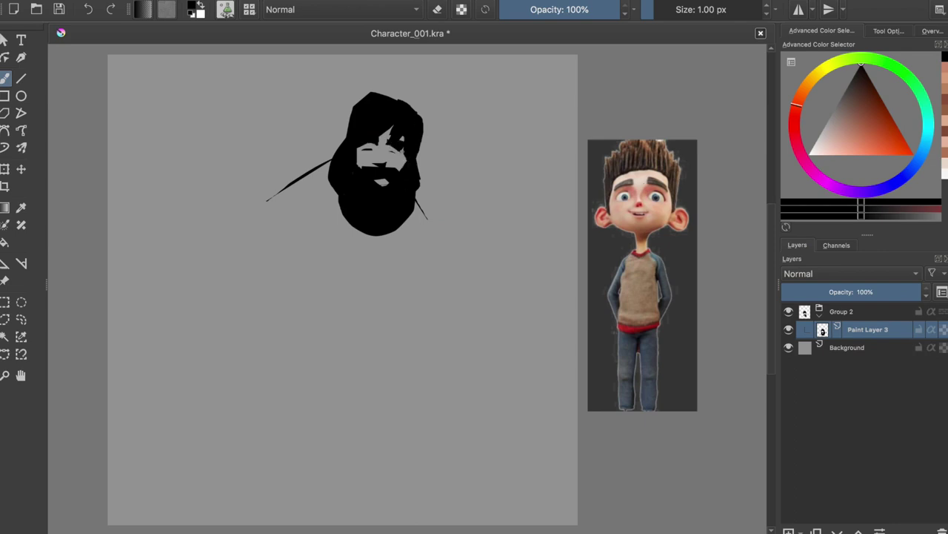
pyautogui.hotkey('ctrl', 'z')
pyautogui.press('e')
pyautogui.moveTo(374, 178); pyautogui.dragTo(387, 172)
pyautogui.press('e')
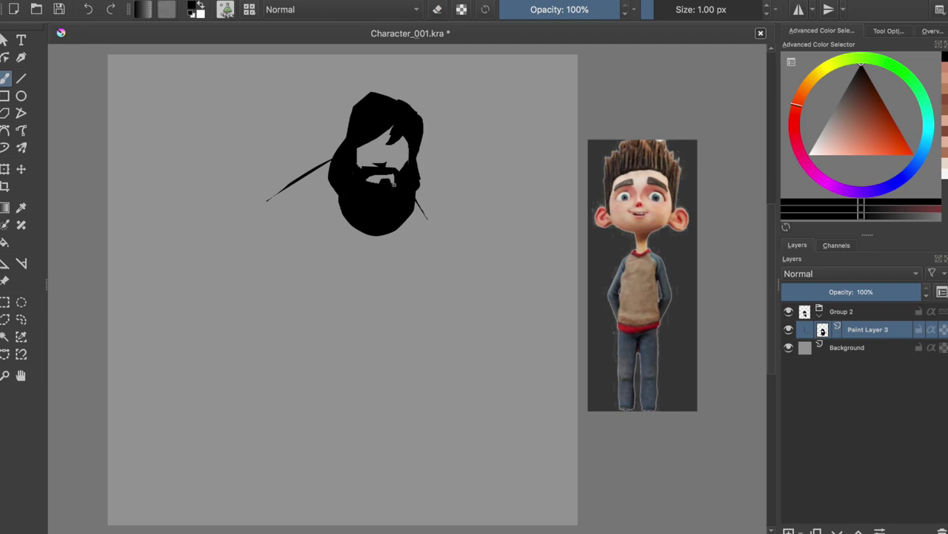
pyautogui.hotkey('ctrl', 's')
pyautogui.moveTo(379, 152); pyautogui.dragTo(401, 149)
pyautogui.hotkey('ctrl', 's')
# Paint a hair lock and strand sweeping back from the left of the head and save.
pyautogui.moveTo(297, 177)
pyautogui.mouseDown()
pyautogui.moveTo(355, 125)
pyautogui.moveTo(357, 226)
pyautogui.mouseUp()
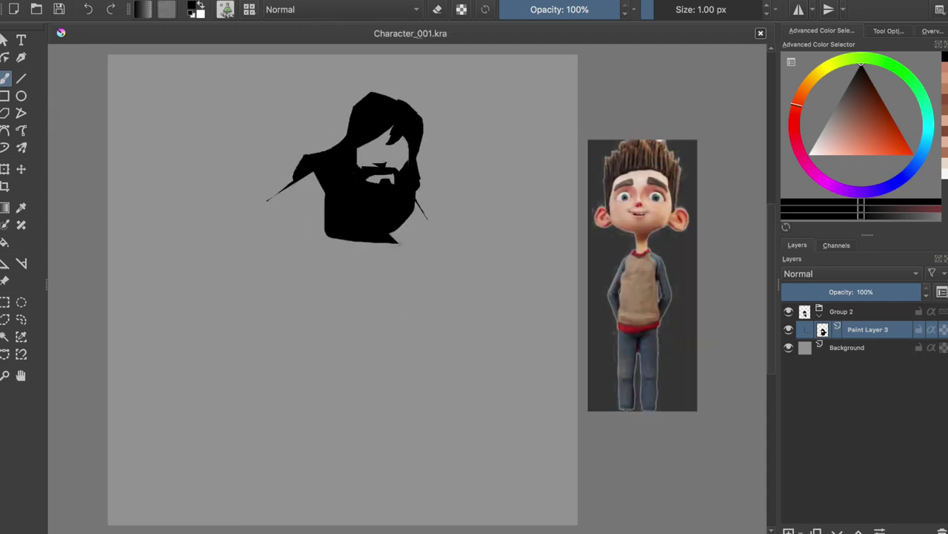
pyautogui.moveTo(332, 165)
pyautogui.mouseDown()
pyautogui.moveTo(297, 184)
pyautogui.moveTo(339, 172)
pyautogui.mouseUp()
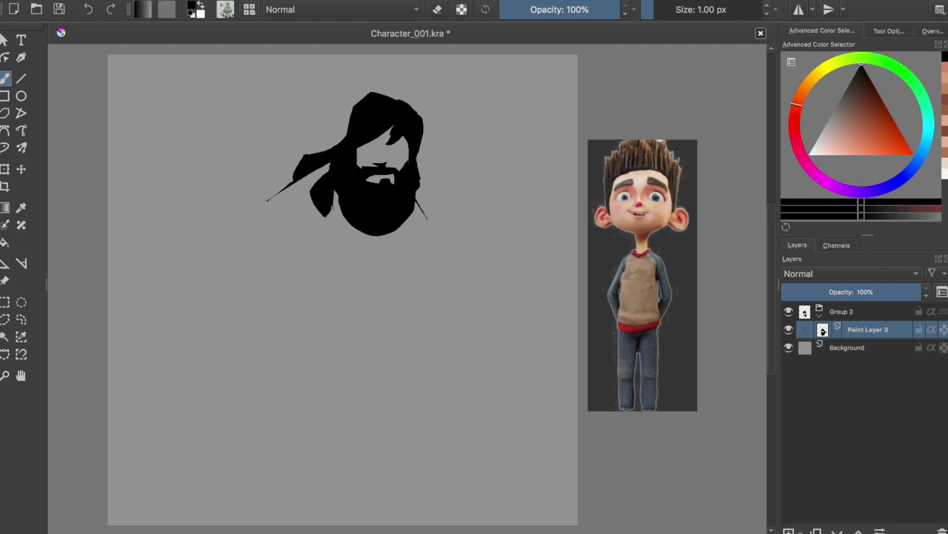
pyautogui.hotkey('ctrl', 's')
pyautogui.press('e')
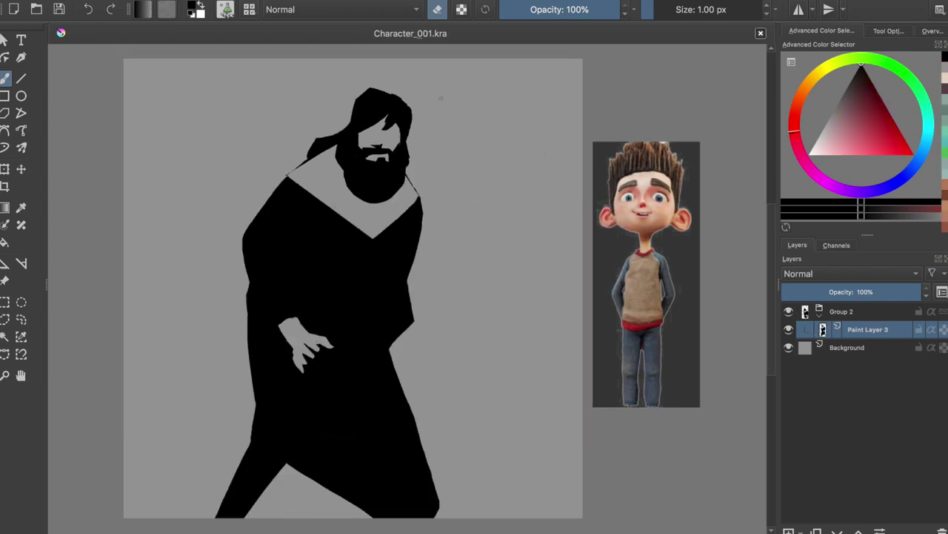
pyautogui.hotkey('ctrl', 't')
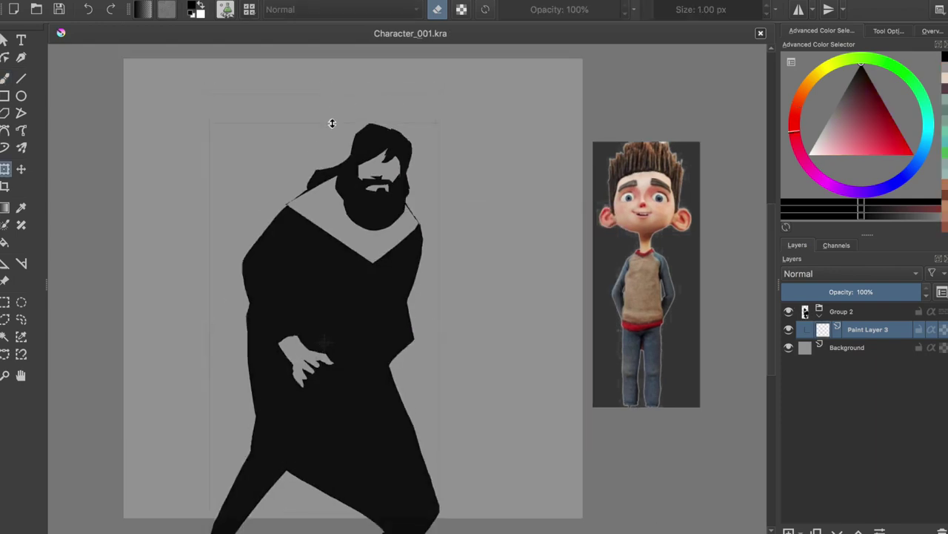
# Try resizing the figure and widening the lower left leg, cancelling both.
pyautogui.moveTo(438, 88); pyautogui.dragTo(254, 492)
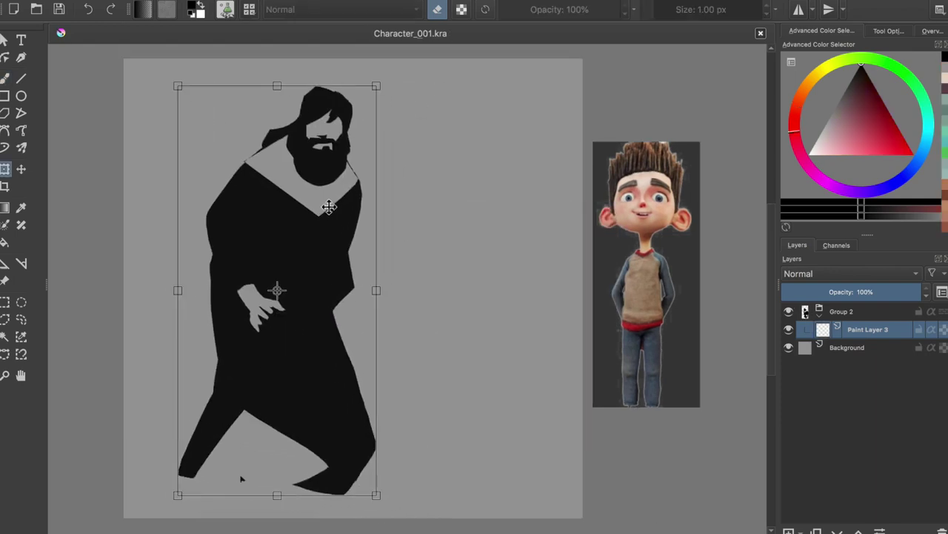
pyautogui.press('Escape')
pyautogui.press('b')
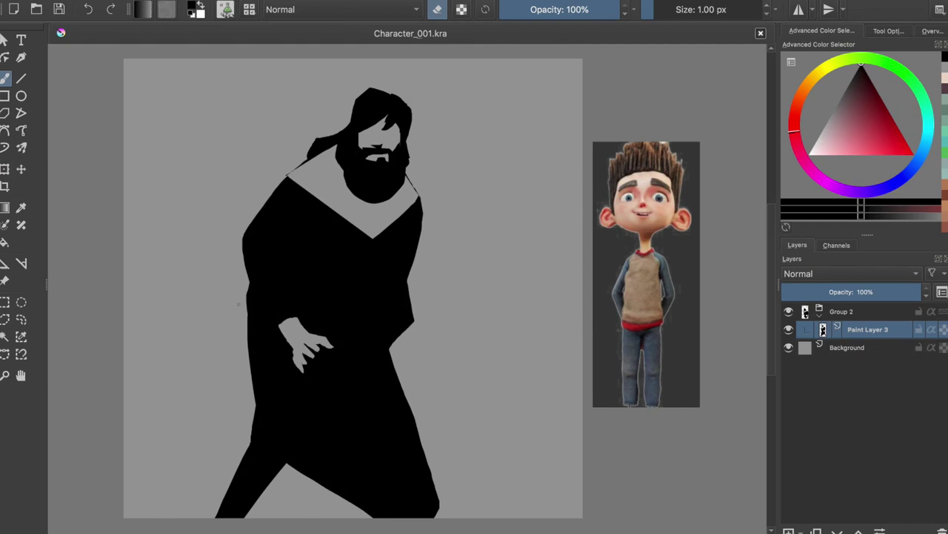
pyautogui.moveTo(251, 430); pyautogui.dragTo(218, 515)
pyautogui.hotkey('ctrl', 'z')
# Reshape and trim the right leg's outer edge, checking it mirrored and undoing edits.
pyautogui.moveTo(403, 397); pyautogui.dragTo(437, 511)
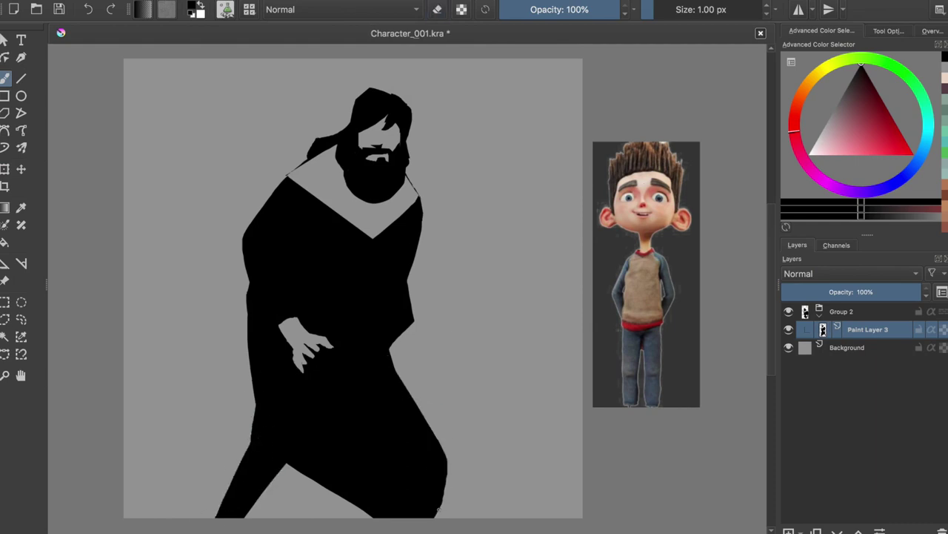
pyautogui.press('e')
pyautogui.moveTo(439, 464); pyautogui.dragTo(431, 517)
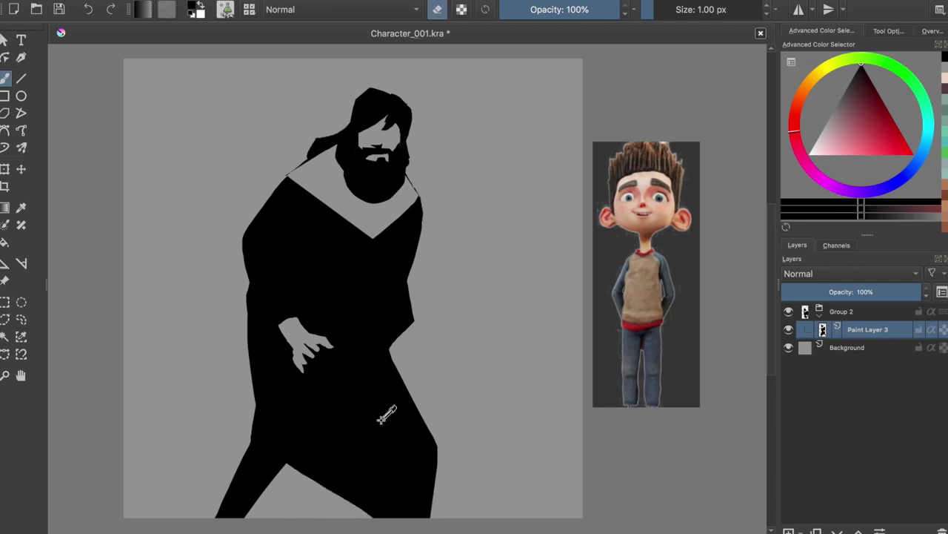
pyautogui.press('m')
pyautogui.hotkey('ctrl', 'z')
pyautogui.moveTo(394, 416); pyautogui.dragTo(380, 516)
pyautogui.press('e')
pyautogui.press('e')
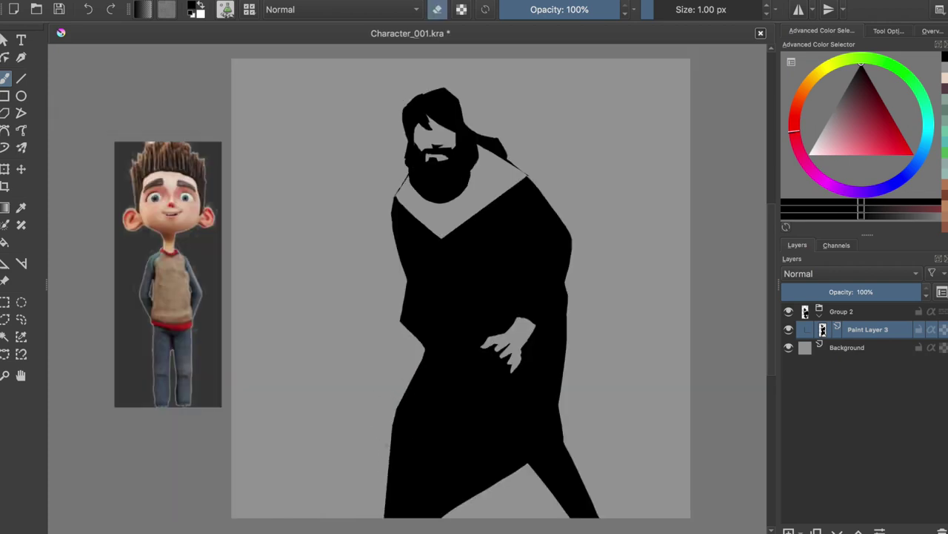
pyautogui.press('m')
pyautogui.hotkey('ctrl', 'z')
pyautogui.hotkey('ctrl', 'z')
# Extend and fill out the right leg's lower edge, then save.
pyautogui.moveTo(422, 400); pyautogui.dragTo(430, 512)
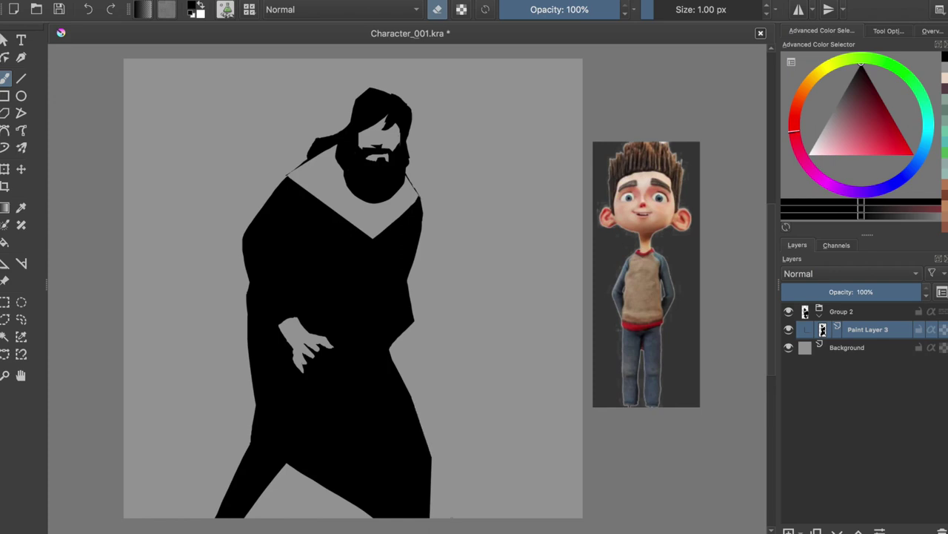
pyautogui.press('e')
pyautogui.moveTo(431, 472); pyautogui.dragTo(439, 517)
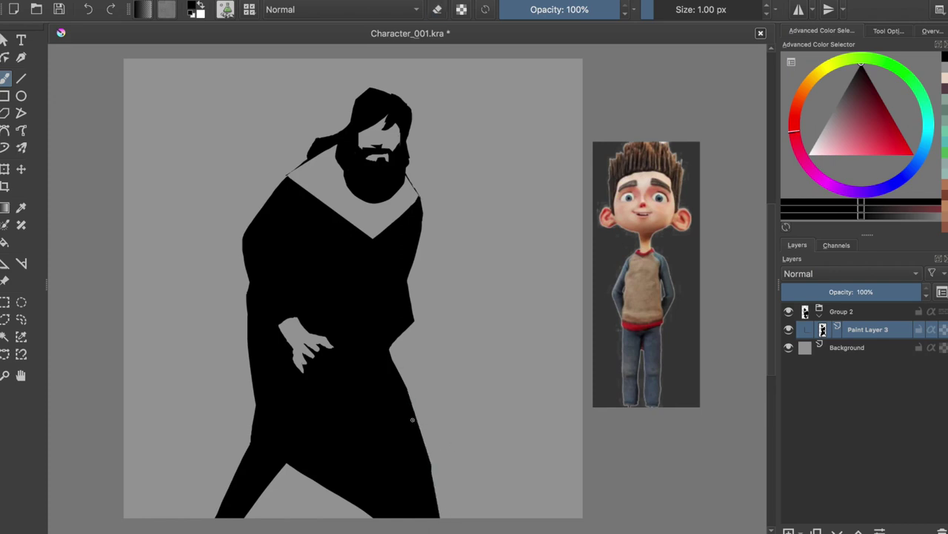
pyautogui.moveTo(415, 374); pyautogui.dragTo(444, 517)
pyautogui.hotkey('ctrl', 's')
# Test a notch on the body edge, then erase zigzag notches into the collar edge.
pyautogui.moveTo(411, 290); pyautogui.dragTo(411, 277)
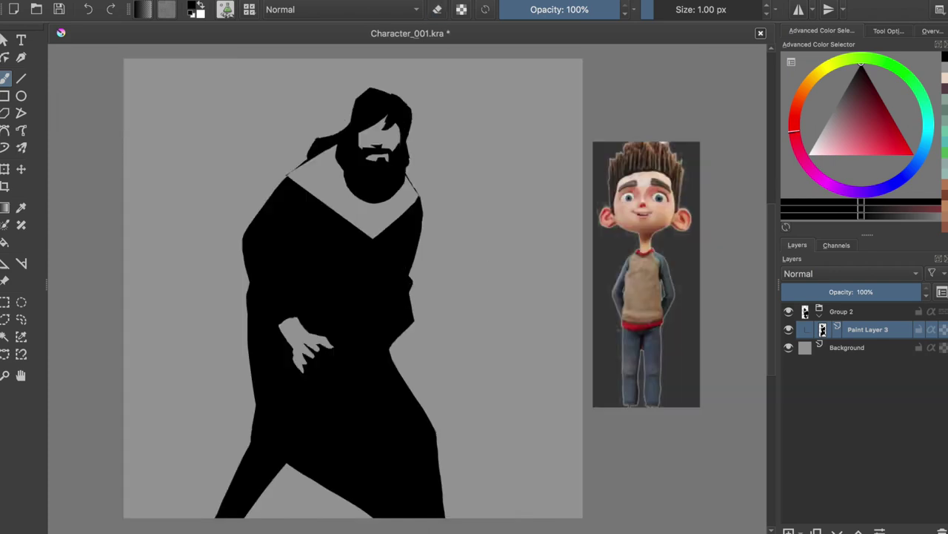
pyautogui.moveTo(406, 349); pyautogui.dragTo(394, 374)
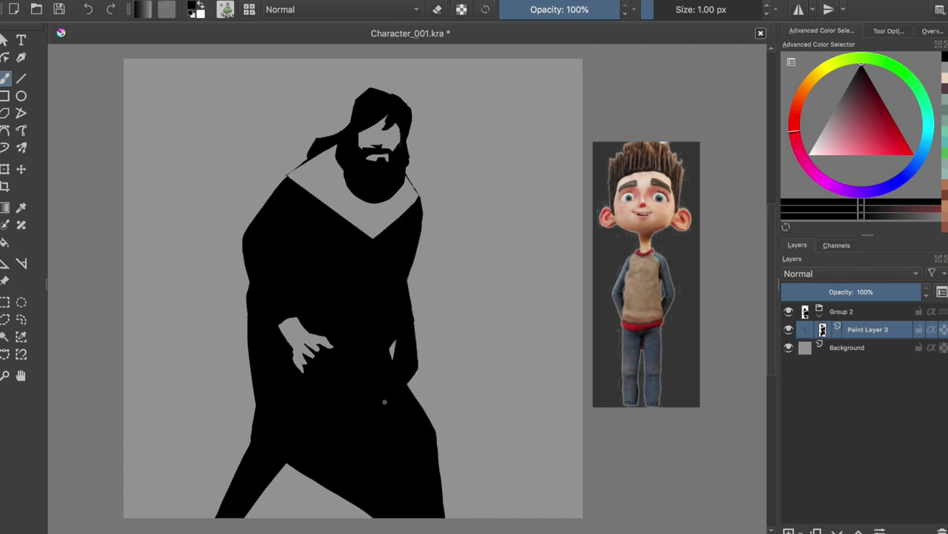
pyautogui.hotkey('ctrl', 'z')
pyautogui.hotkey('ctrl', 'z')
pyautogui.press('e')
pyautogui.moveTo(293, 184); pyautogui.dragTo(311, 198)
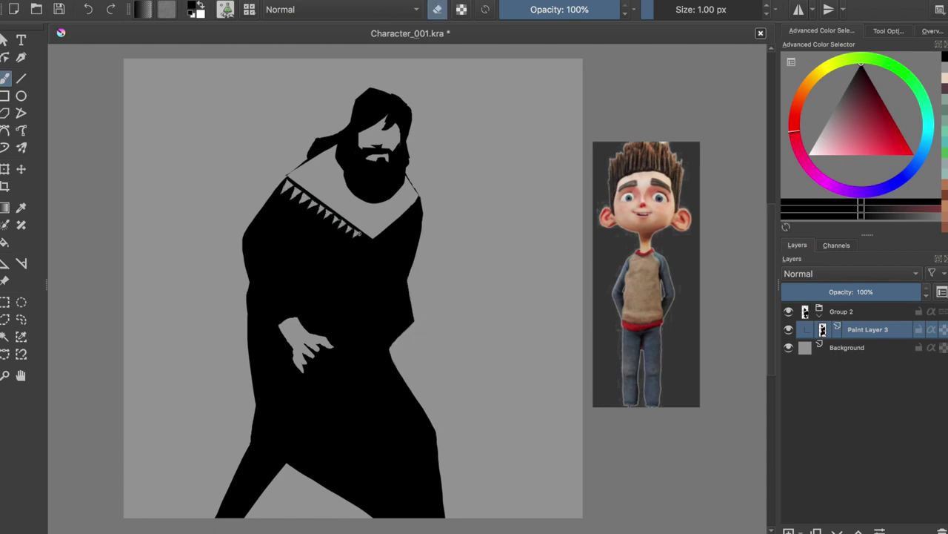
# Mirror the view and freehand-select the zigzag collar strip.
pyautogui.press('m')
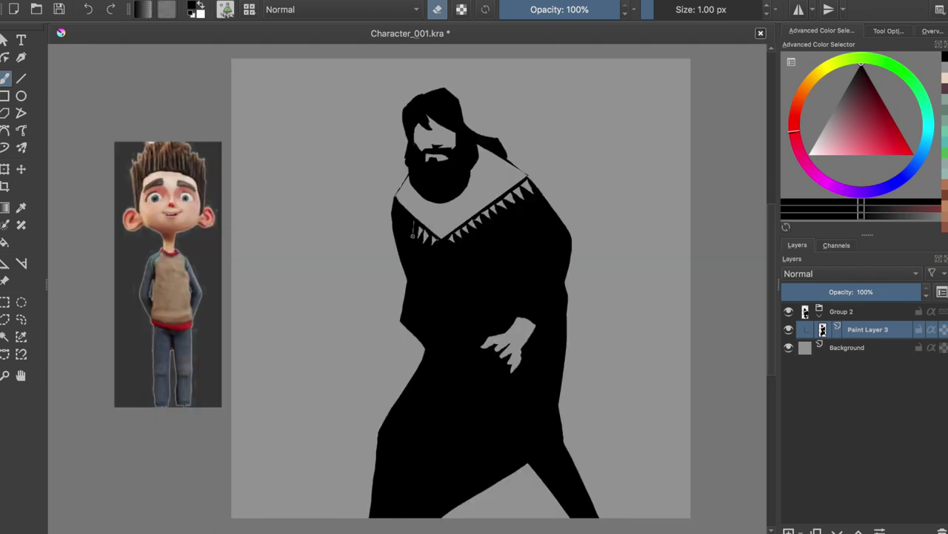
pyautogui.hotkey('ctrl', 'r')
pyautogui.moveTo(467, 259); pyautogui.dragTo(530, 183)
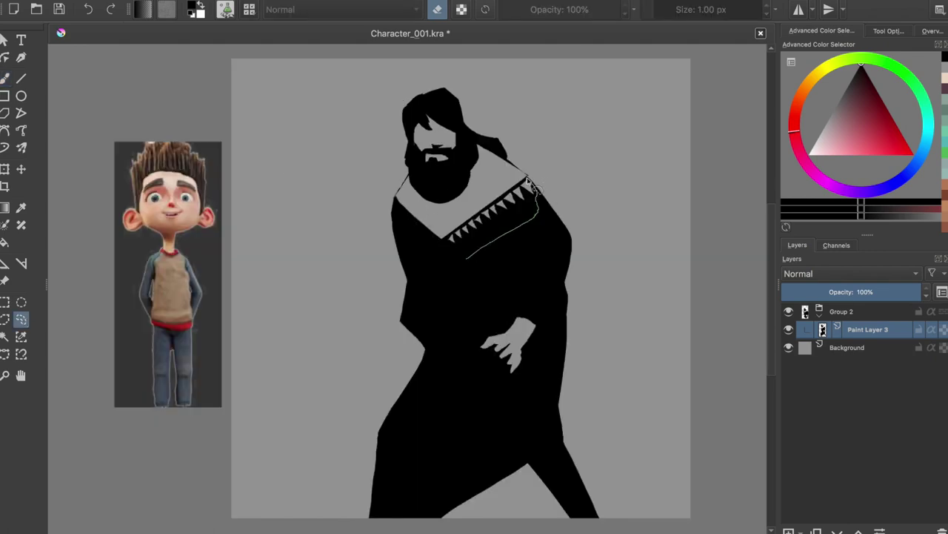
# Copy and paste the collar trim, then undo the paste and restore the normal view.
pyautogui.hotkey('ctrl', 'c')
pyautogui.hotkey('ctrl', 'v')
pyautogui.click(222, 0)
pyautogui.moveTo(215, 94)
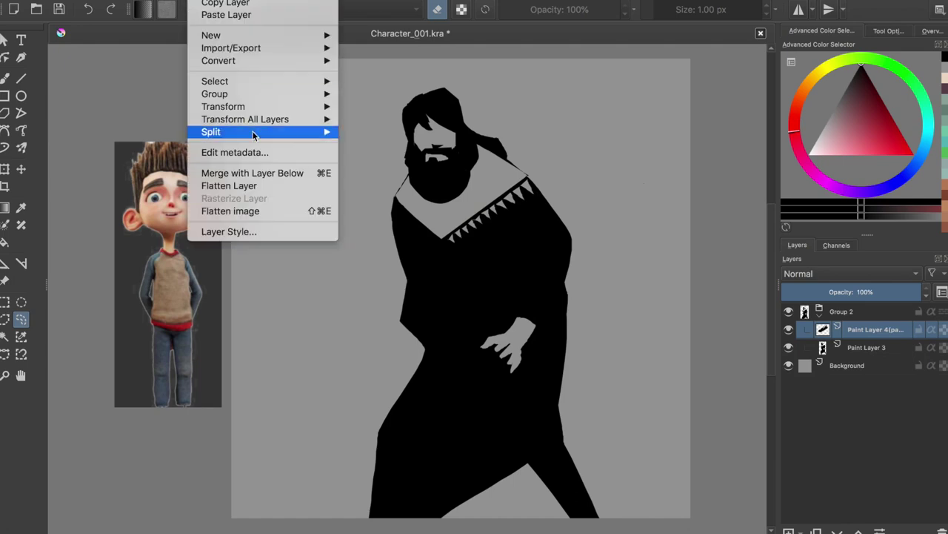
pyautogui.press('Escape')
pyautogui.hotkey('ctrl', 't')
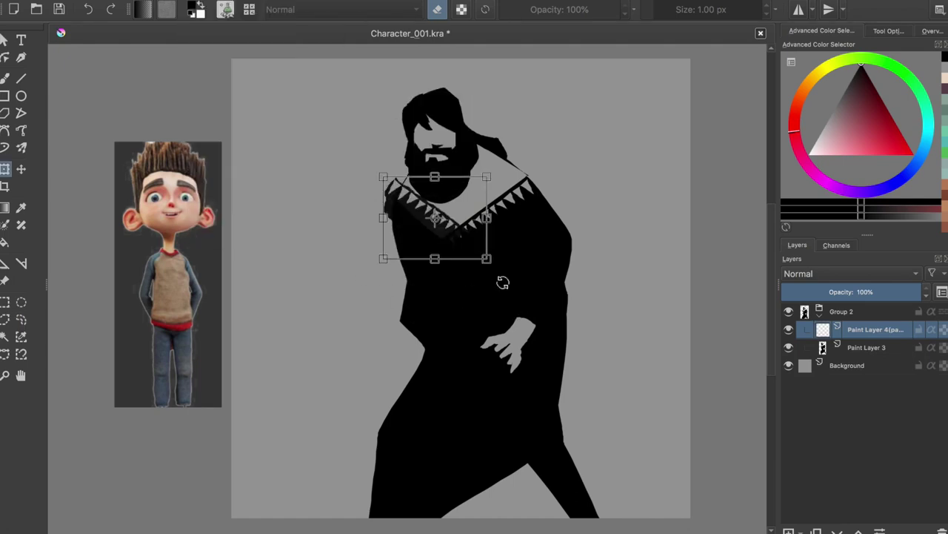
pyautogui.hotkey('ctrl', 'shift', 'a')
pyautogui.hotkey('ctrl', 'e')
pyautogui.press('m')
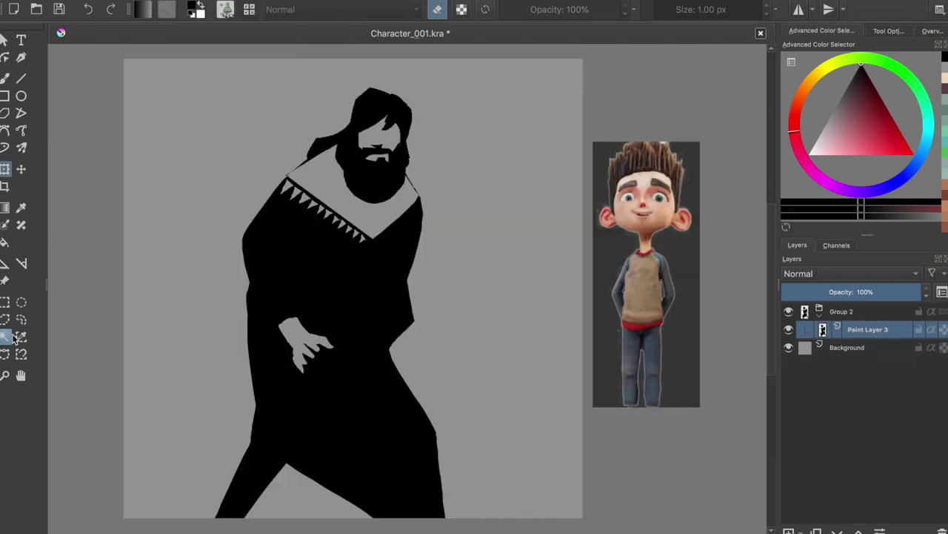
# Paste the collar area onto a new paint layer and erase the black around the zigzag.
pyautogui.click(297, 146)
pyautogui.press('Insert')
pyautogui.press('b')
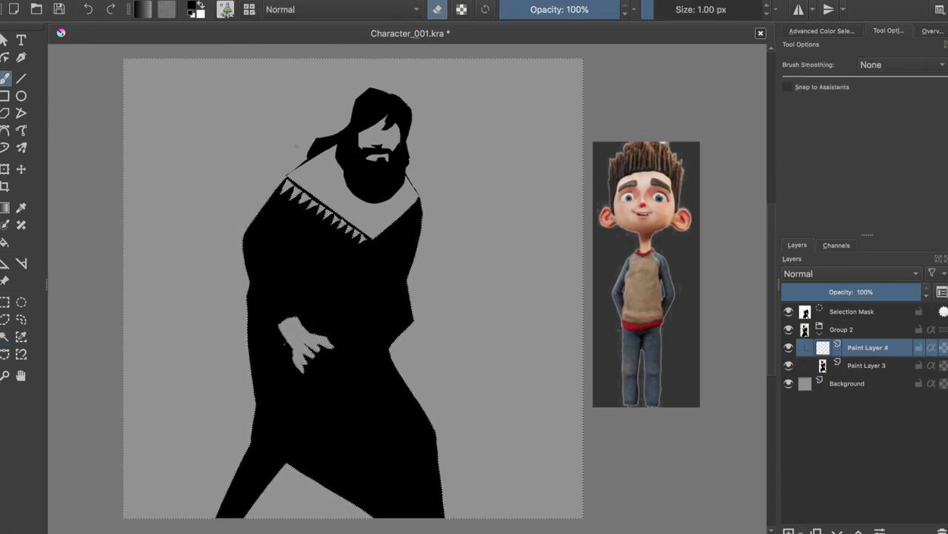
pyautogui.moveTo(296, 146); pyautogui.dragTo(415, 289)
pyautogui.hotkey('ctrl', 'shift', 'a')
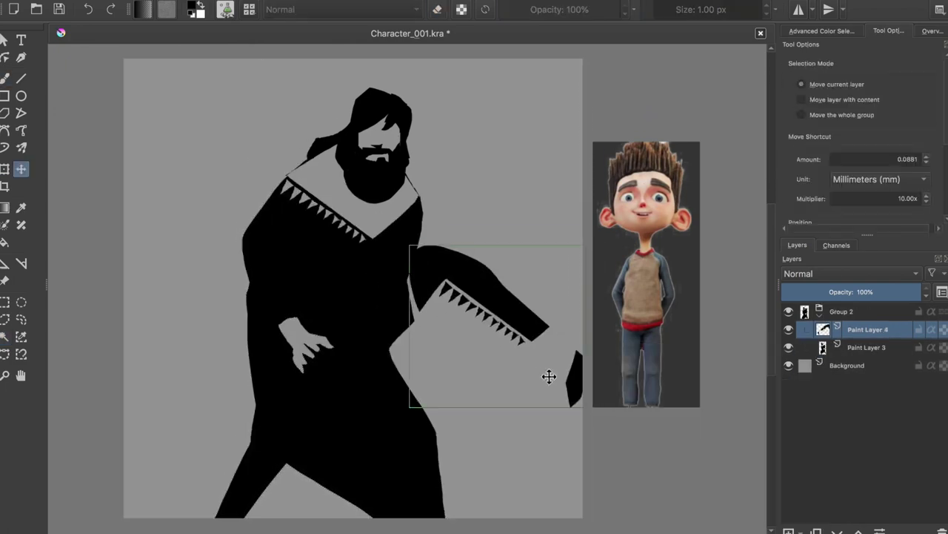
pyautogui.moveTo(409, 293); pyautogui.dragTo(427, 289)
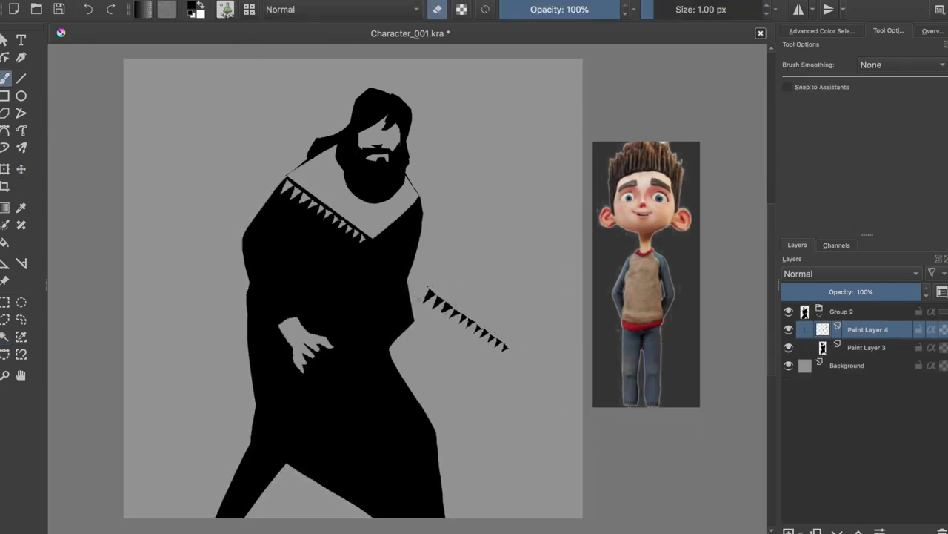
# Paint over the white zigzag on Paint Layer 3, return to Paint Layer 4 and save.
pyautogui.click(799, 353)
pyautogui.moveTo(285, 181); pyautogui.dragTo(393, 254)
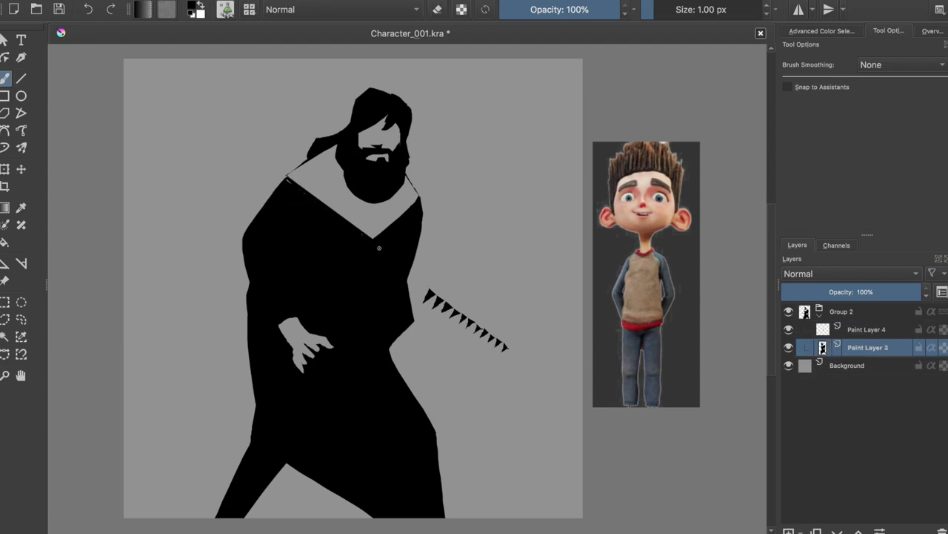
pyautogui.click(823, 329)
pyautogui.hotkey('ctrl', 's')
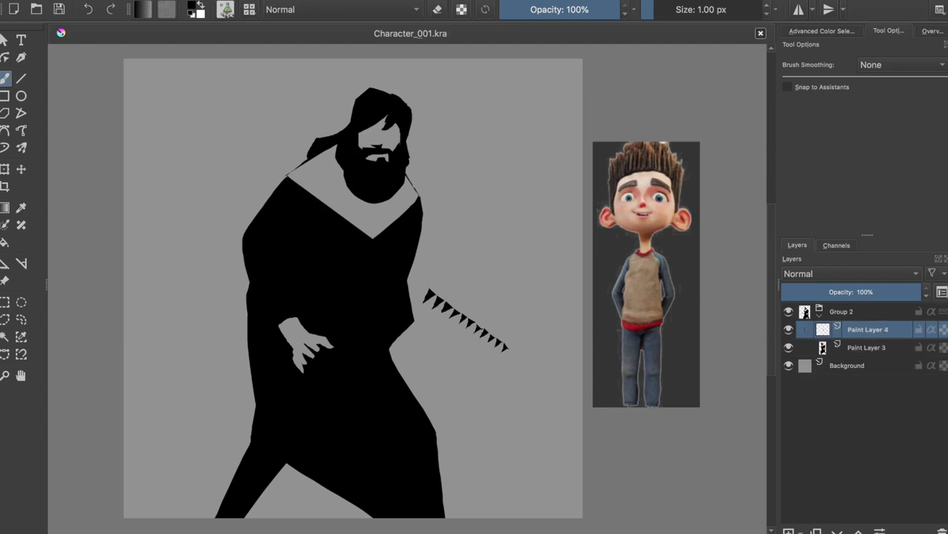
# Move the trim onto the left collar edge, rename its layer 'Cloth Details' and duplicate it.
pyautogui.press('t')
pyautogui.moveTo(541, 247); pyautogui.dragTo(360, 154)
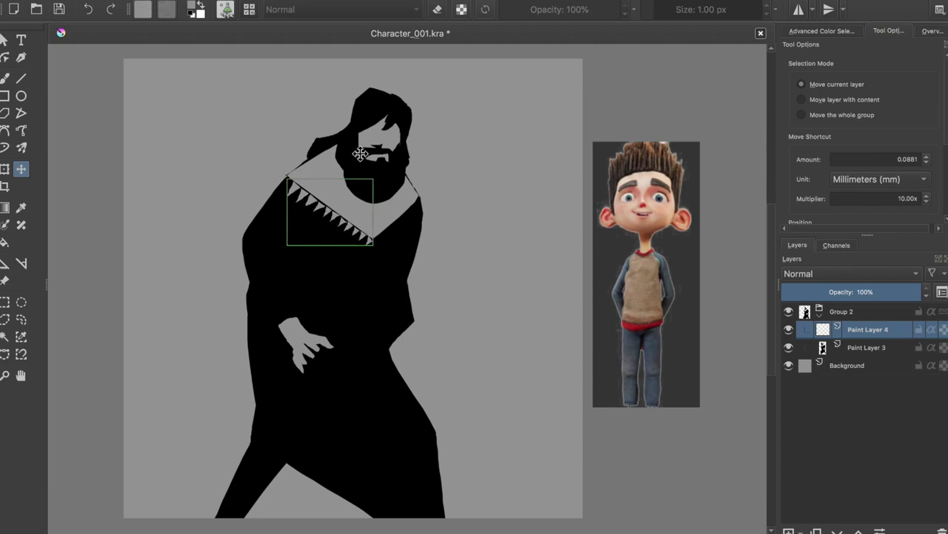
pyautogui.press('b')
pyautogui.doubleClick(864, 329)
pyautogui.write('Cloth Details')
pyautogui.press('Return')
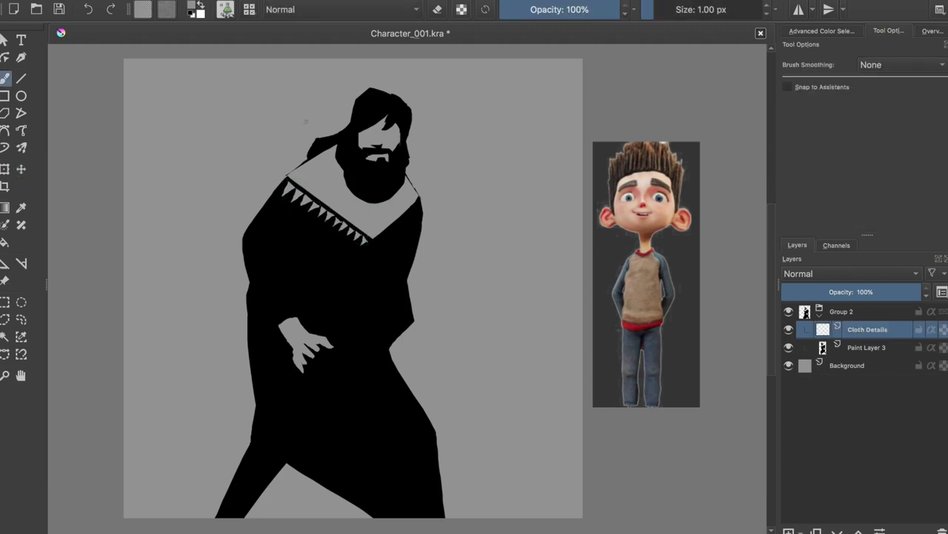
pyautogui.press('e')
pyautogui.hotkey('ctrl', 'j')
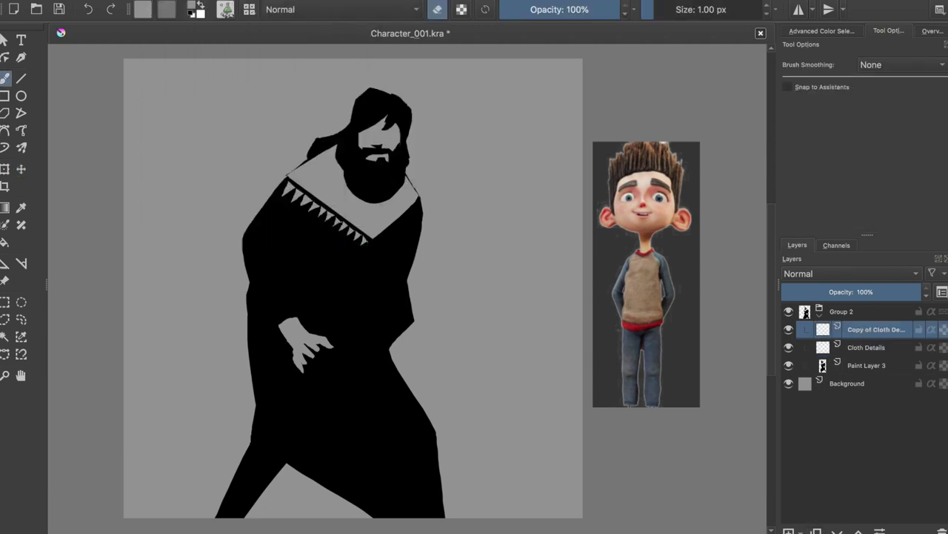
# Move, rotate and horizontally mirror the copied zigzag trim onto the collar's right edge.
pyautogui.hotkey('ctrl', 't')
pyautogui.moveTo(428, 250); pyautogui.dragTo(349, 274)
pyautogui.moveTo(403, 222); pyautogui.dragTo(415, 281)
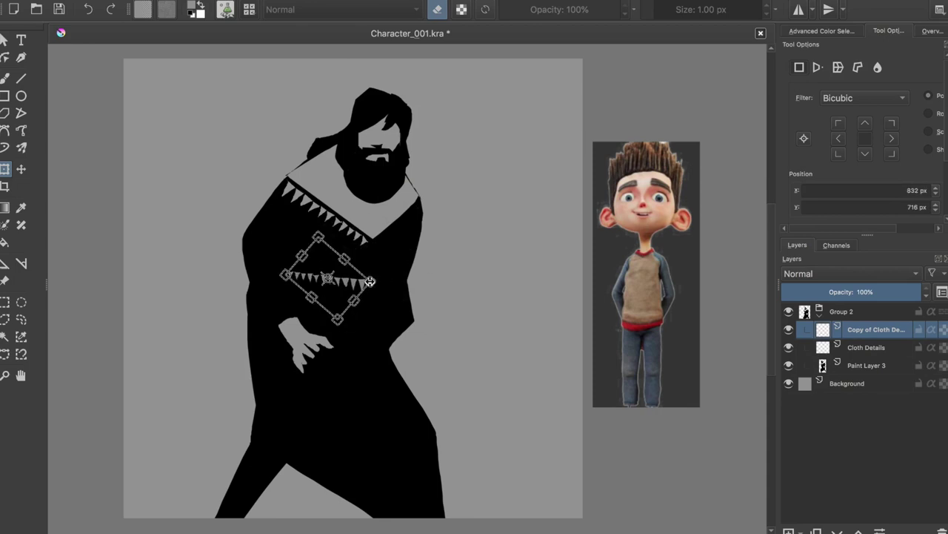
pyautogui.click(200, 0)
pyautogui.click(385, 106)
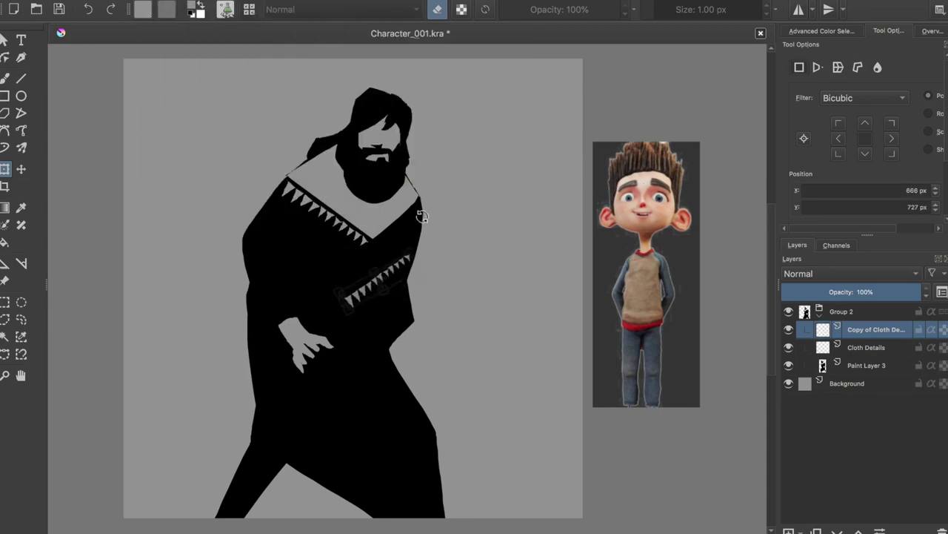
pyautogui.press('m')
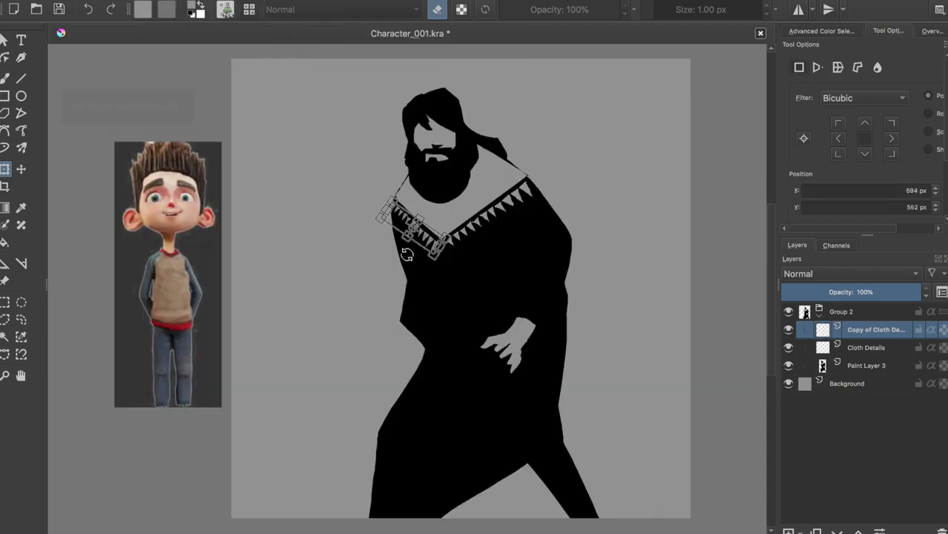
pyautogui.press('t')
# Merge the trim copy into Cloth Details and touch up the V-neck tip in black.
pyautogui.press('b')
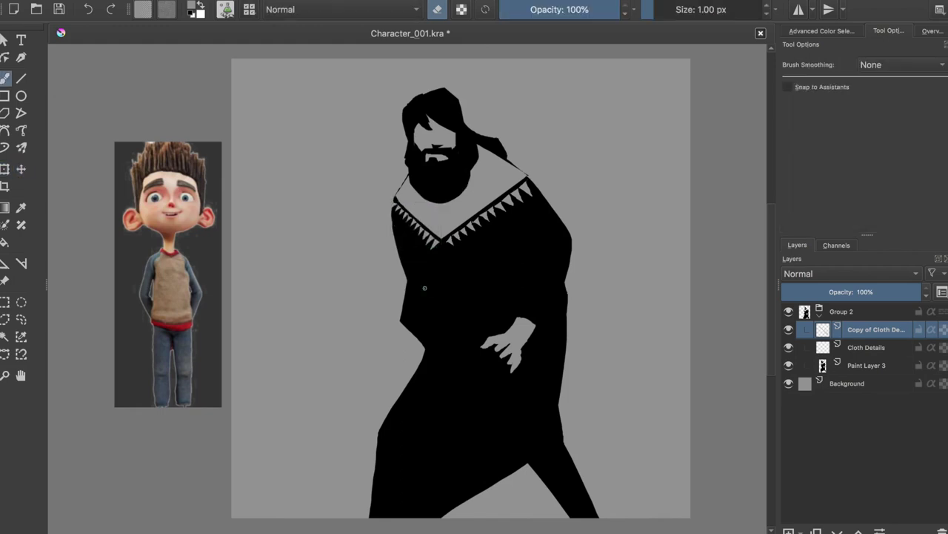
pyautogui.hotkey('ctrl', 'e')
pyautogui.scroll(3, 422, 243)
pyautogui.scroll(2, 420, 223)
pyautogui.moveTo(443, 229); pyautogui.dragTo(377, 233)
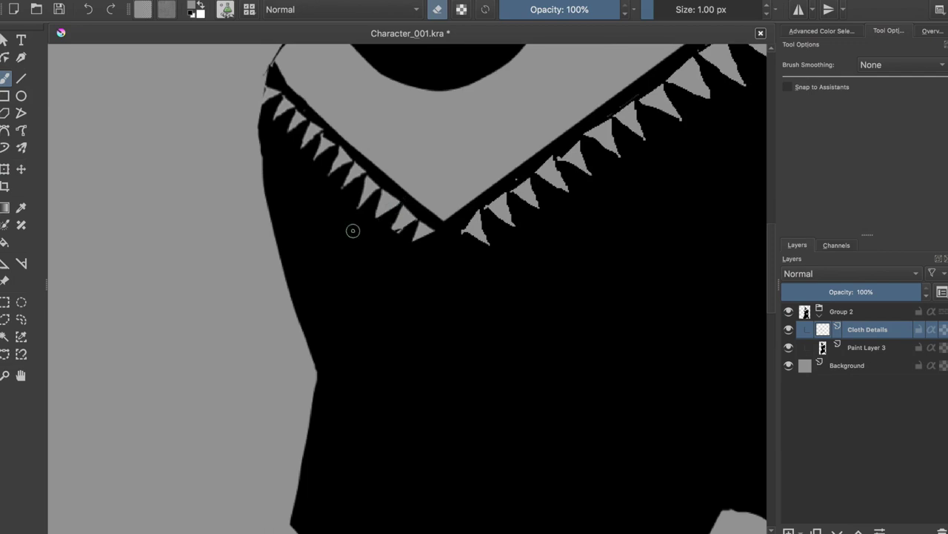
# Select the collar trim area, shift it down and left, and save.
pyautogui.scroll(-3, 389, 231)
pyautogui.scroll(-2, 381, 170)
pyautogui.scroll(3, 381, 170)
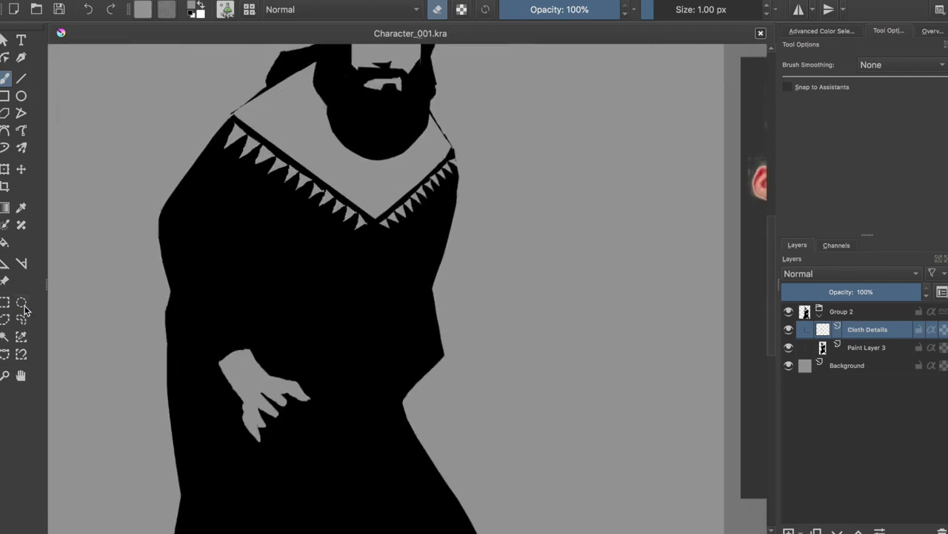
pyautogui.hotkey('ctrl', 'r')
pyautogui.moveTo(370, 118); pyautogui.dragTo(512, 260)
pyautogui.hotkey('ctrl', 't')
pyautogui.moveTo(448, 181)
pyautogui.mouseDown()
pyautogui.moveTo(410, 246)
pyautogui.moveTo(455, 243)
pyautogui.mouseUp()
pyautogui.press('Return')
pyautogui.press('b')
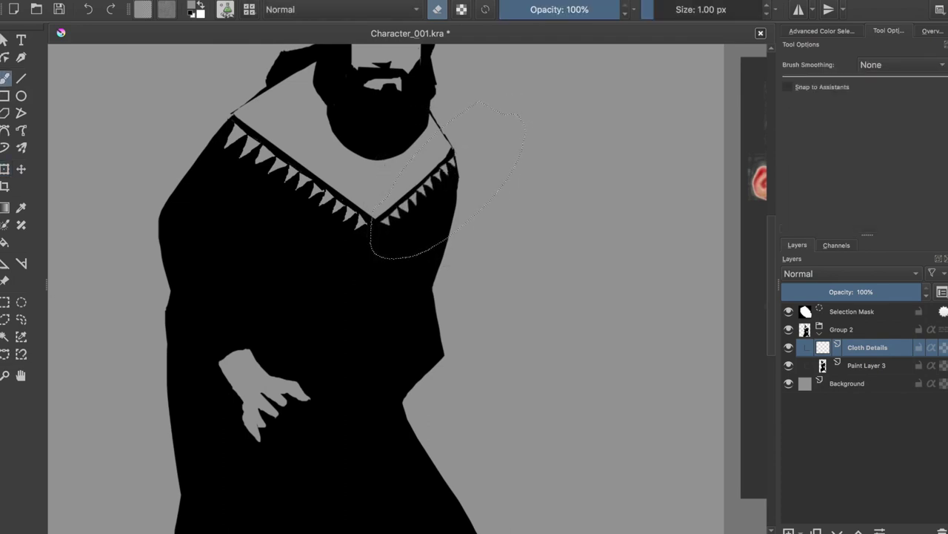
pyautogui.hotkey('ctrl', 'shift', 'a')
pyautogui.hotkey('ctrl', 's')
# Erase a small mark at the collar tip and add zigzag triangles along the upper-left collar.
pyautogui.press('e')
pyautogui.scroll(-5, 445, 174)
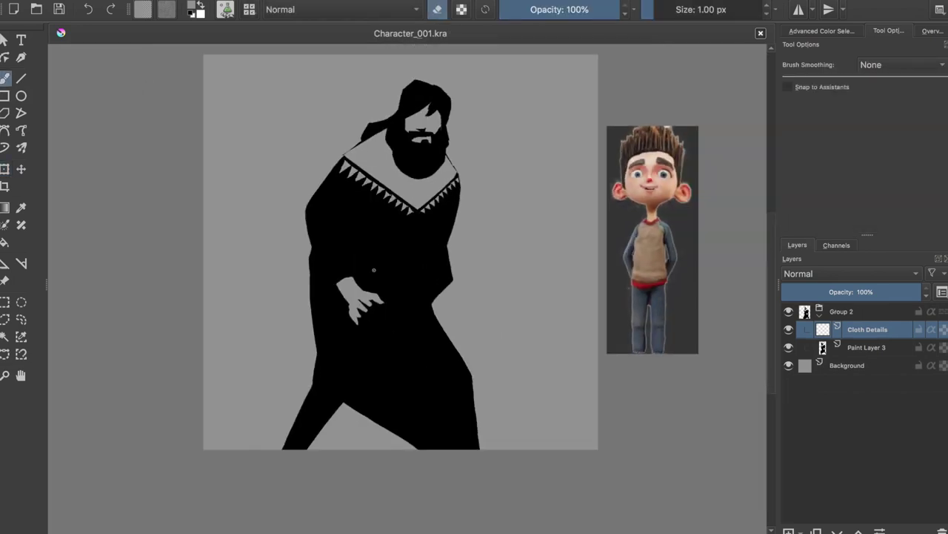
pyautogui.scroll(1, 356, 252)
pyautogui.scroll(2, 402, 234)
pyautogui.click(401, 234)
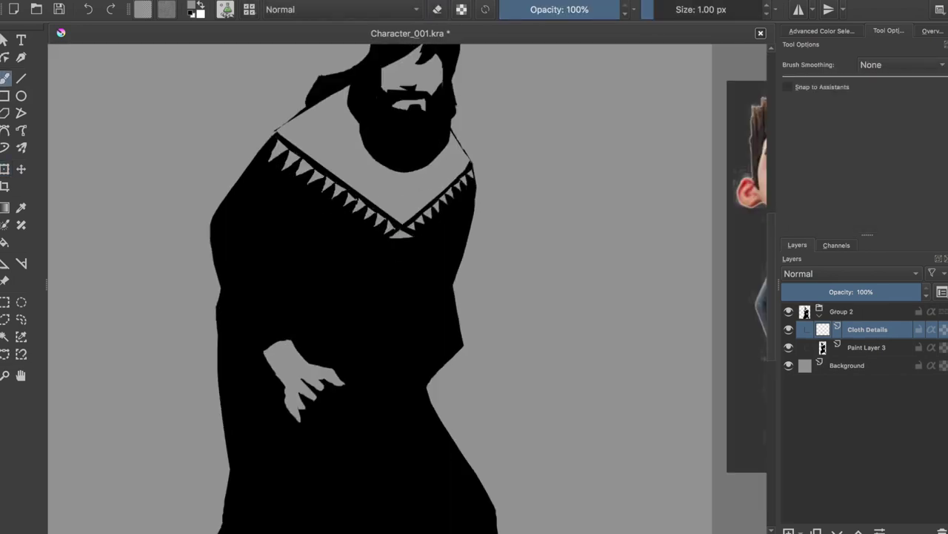
pyautogui.scroll(-2, 410, 235)
pyautogui.scroll(2, 445, 207)
pyautogui.scroll(-2, 451, 208)
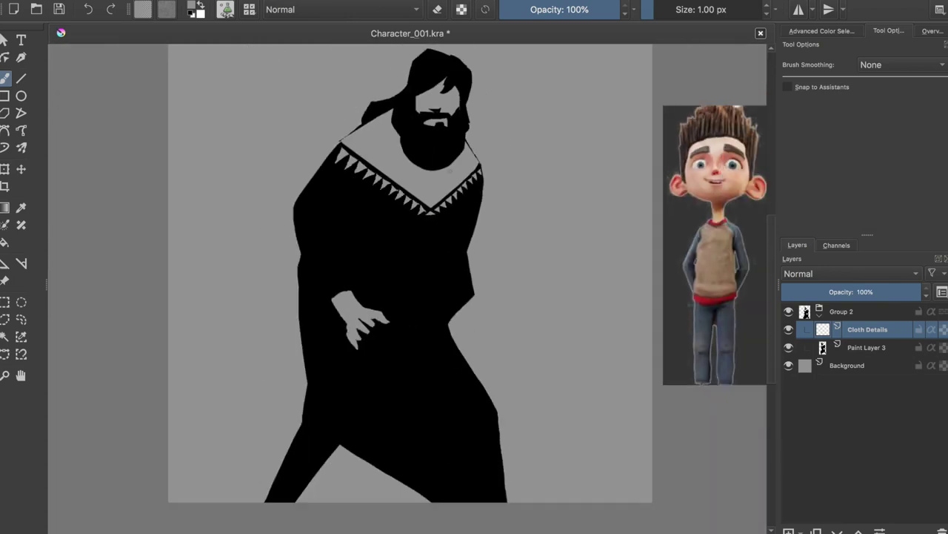
pyautogui.scroll(4, 422, 185)
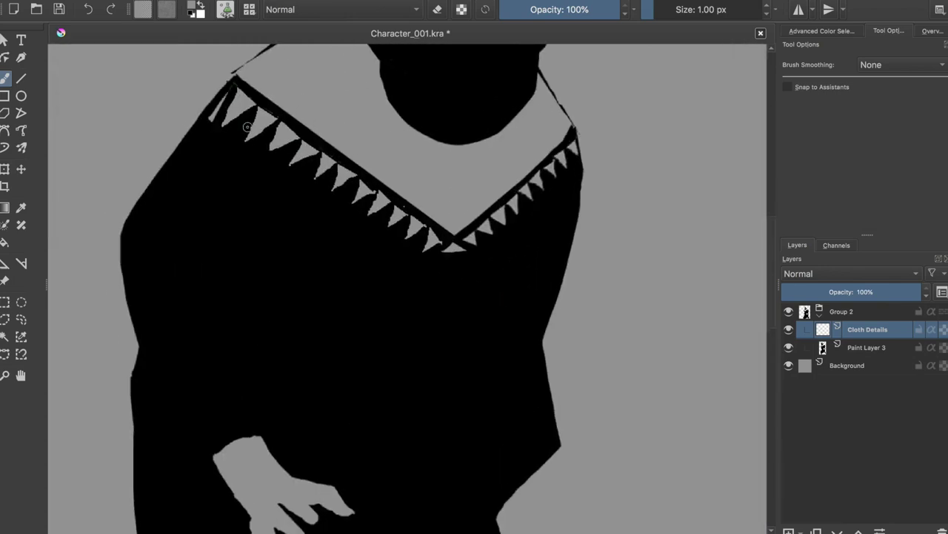
pyautogui.moveTo(243, 139); pyautogui.dragTo(253, 119)
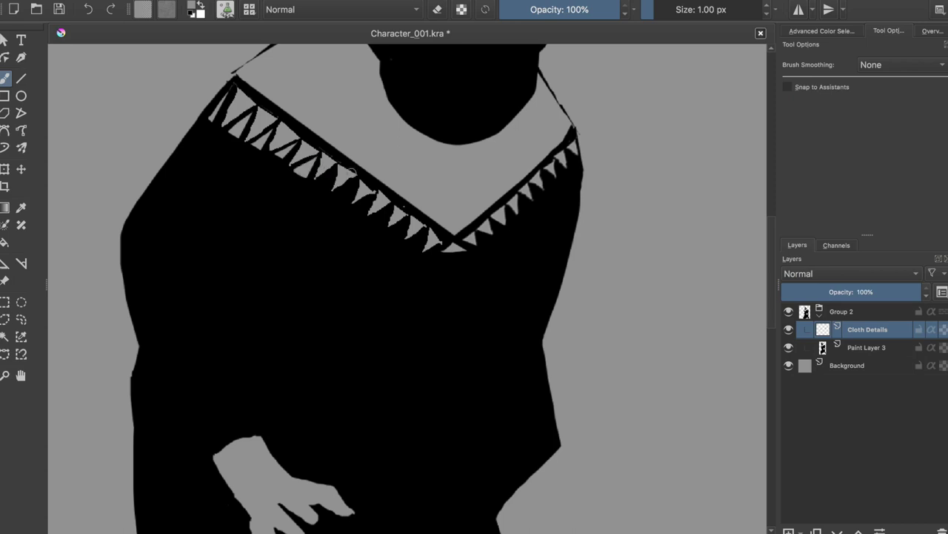
# Erase part of the zigzag and refine the collar teeth near the V-neck point.
pyautogui.scroll(-1, 332, 192)
pyautogui.scroll(1, 361, 206)
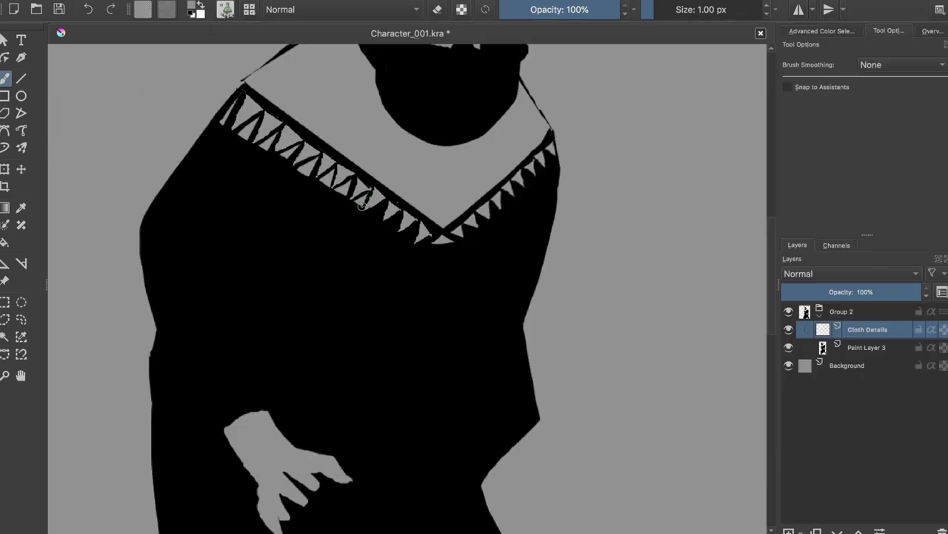
pyautogui.press('e')
pyautogui.hotkey('ctrl', 's')
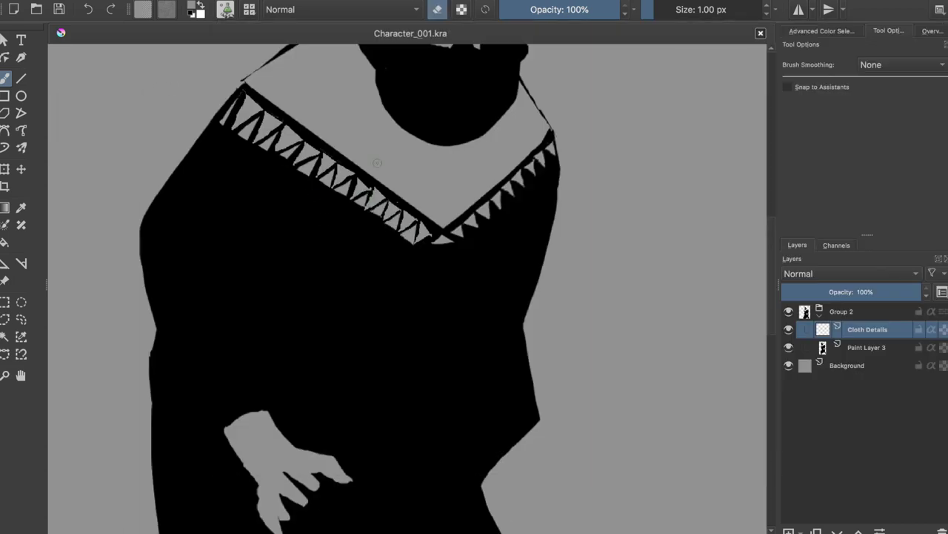
pyautogui.moveTo(365, 179); pyautogui.dragTo(382, 187)
pyautogui.hotkey('ctrl', 's')
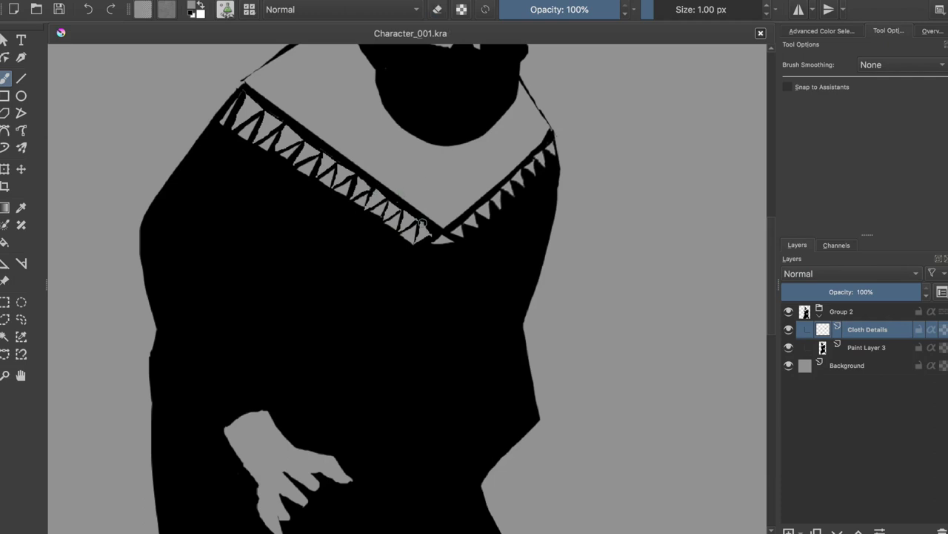
pyautogui.scroll(1, 436, 238)
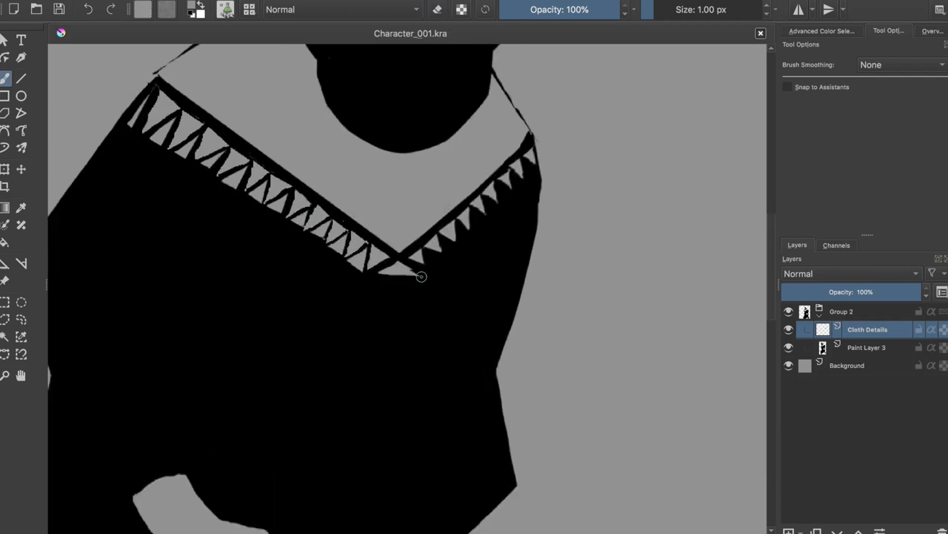
pyautogui.moveTo(417, 269); pyautogui.dragTo(382, 266)
# Paint light zigzag teeth along the right neckline, trimming bits and undoing the tip stroke.
pyautogui.press('e')
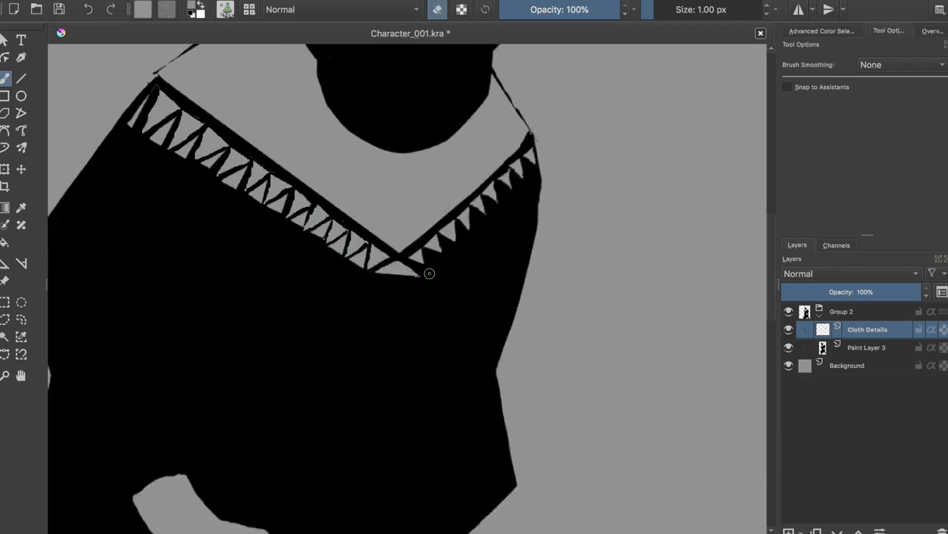
pyautogui.scroll(-3, 431, 283)
pyautogui.scroll(3, 432, 282)
pyautogui.scroll(2, 437, 285)
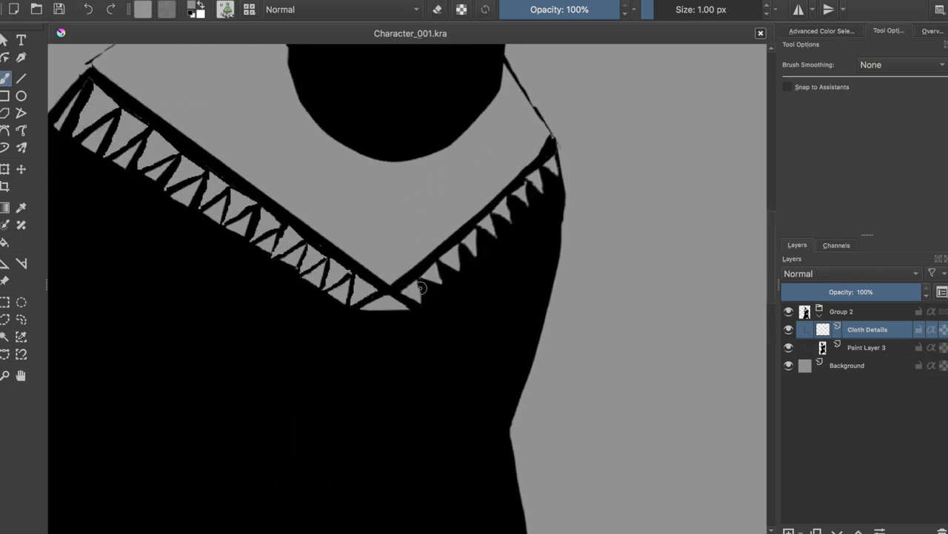
pyautogui.moveTo(457, 271); pyautogui.dragTo(498, 243)
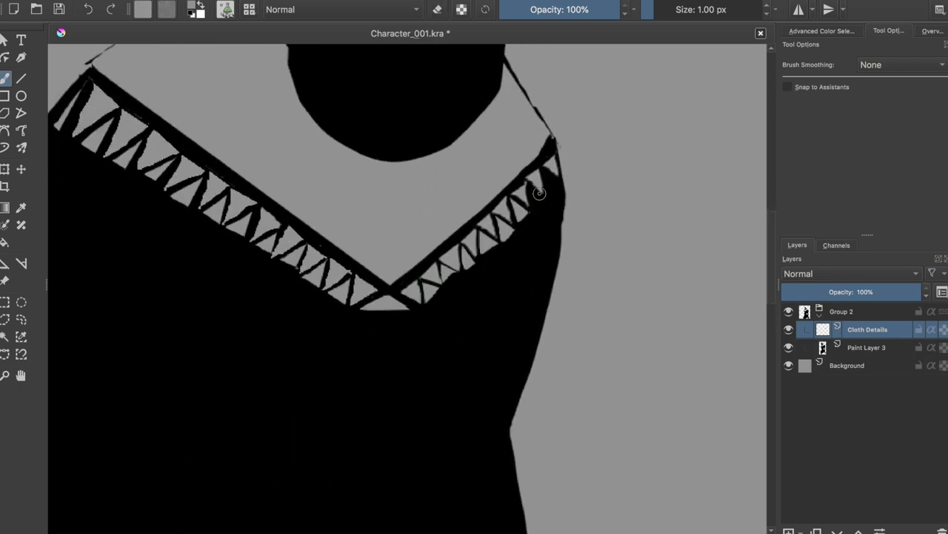
pyautogui.moveTo(418, 307); pyautogui.dragTo(541, 200)
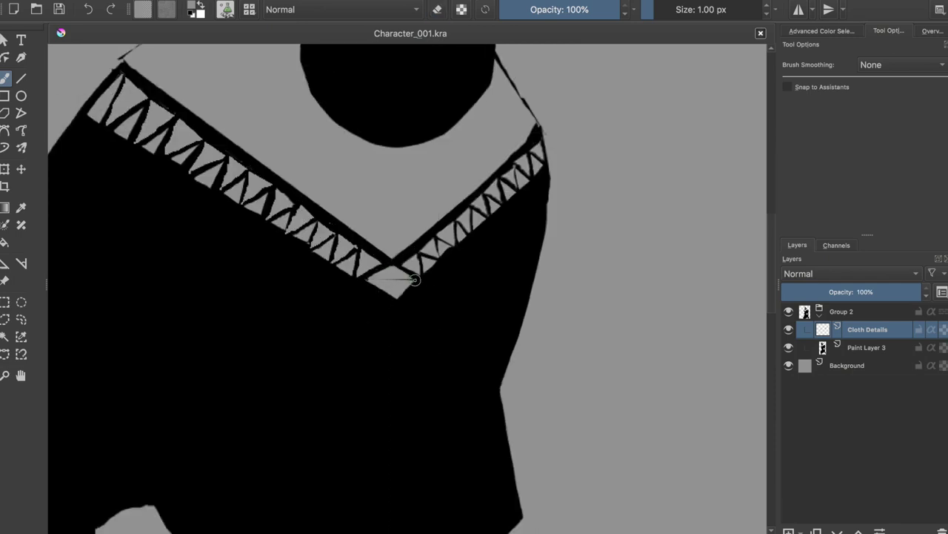
pyautogui.hotkey('ctrl', 'z')
pyautogui.press('e')
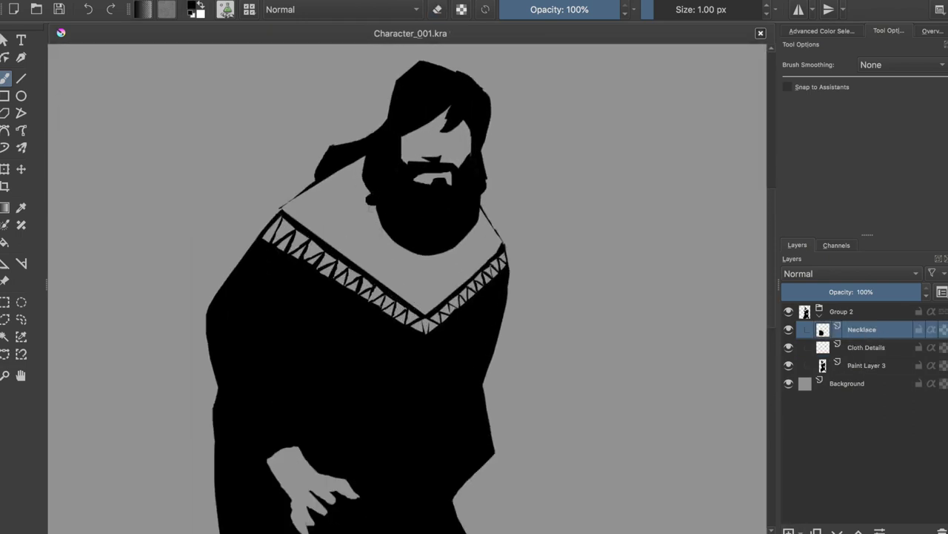
# Paint a dotted bead strand down to the collar, then select Paint Layer 3 and undo a stray stroke.
pyautogui.moveTo(365, 214); pyautogui.dragTo(374, 276)
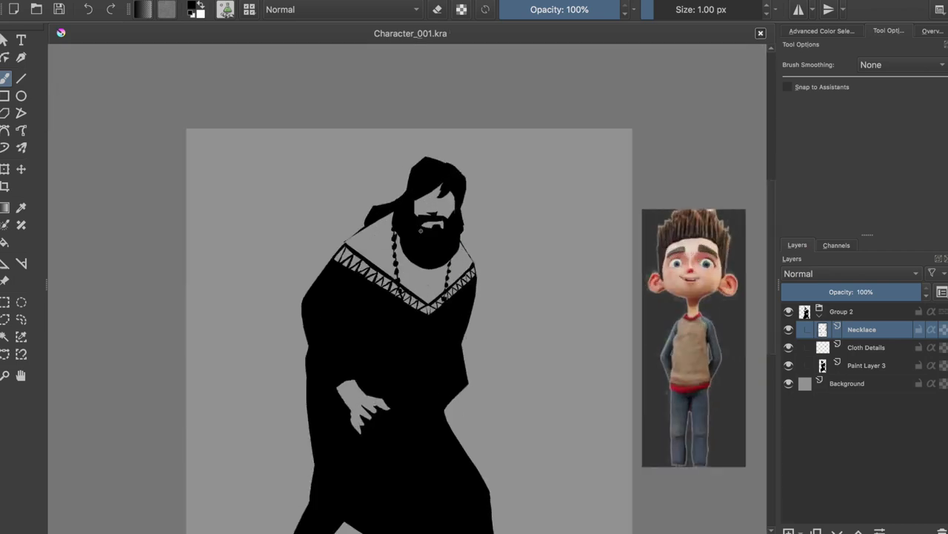
pyautogui.click(867, 365)
pyautogui.moveTo(290, 405); pyautogui.dragTo(261, 486)
pyautogui.hotkey('ctrl', 'z')
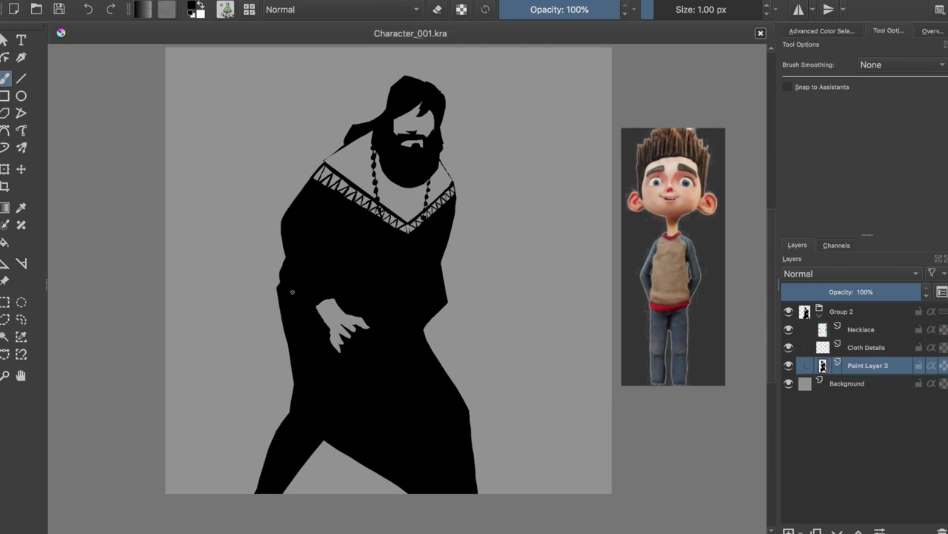
# Check the silhouette in mirrored view and erase a light mark near the eyes.
pyautogui.press('m')
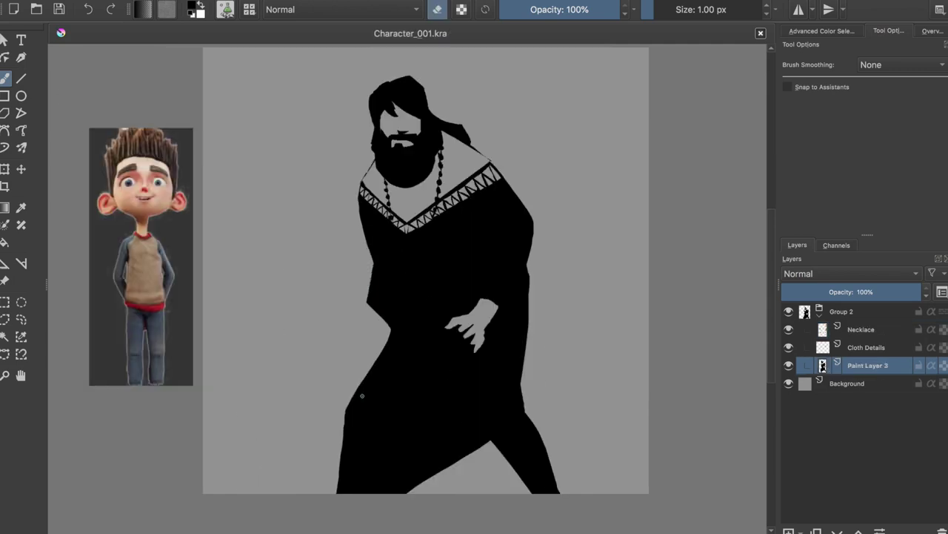
pyautogui.hotkey('ctrl', 's')
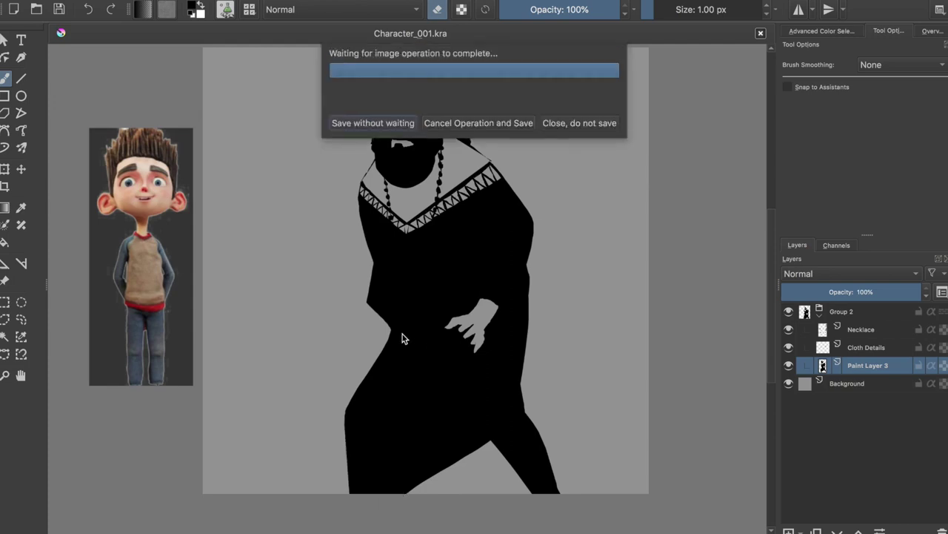
pyautogui.press('m')
pyautogui.moveTo(400, 121); pyautogui.dragTo(412, 122)
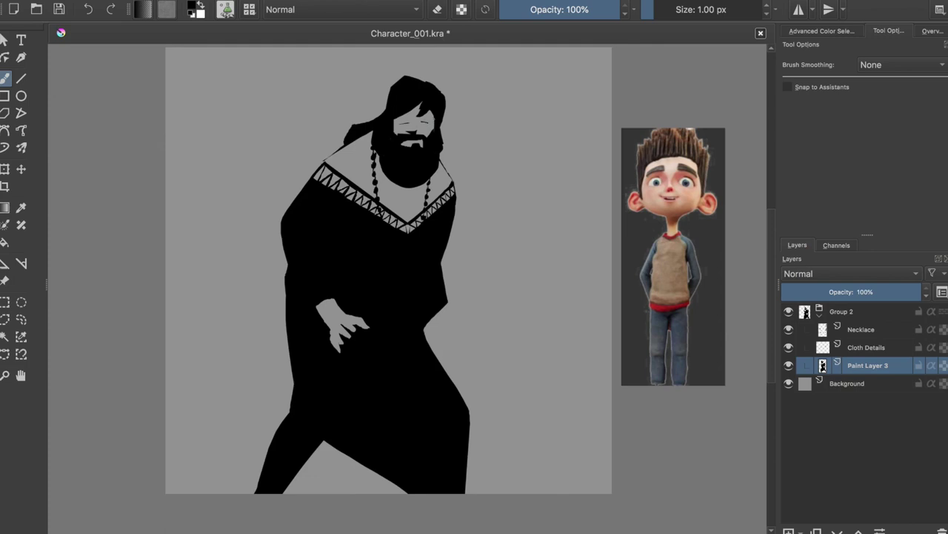
pyautogui.hotkey('ctrl', 's')
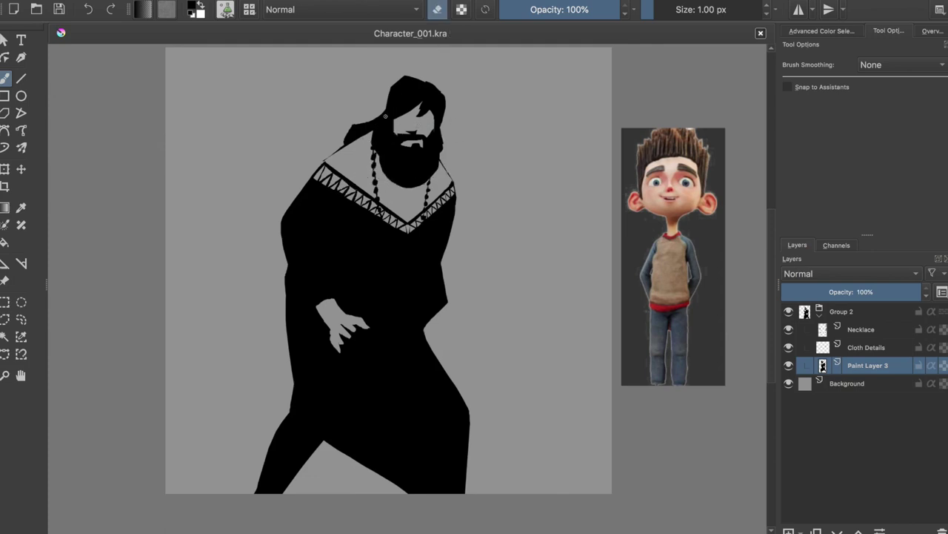
# Extend the body's lower-right edge and erase a wedge between the legs, then undo those leg edits.
pyautogui.scroll(-1, 400, 222)
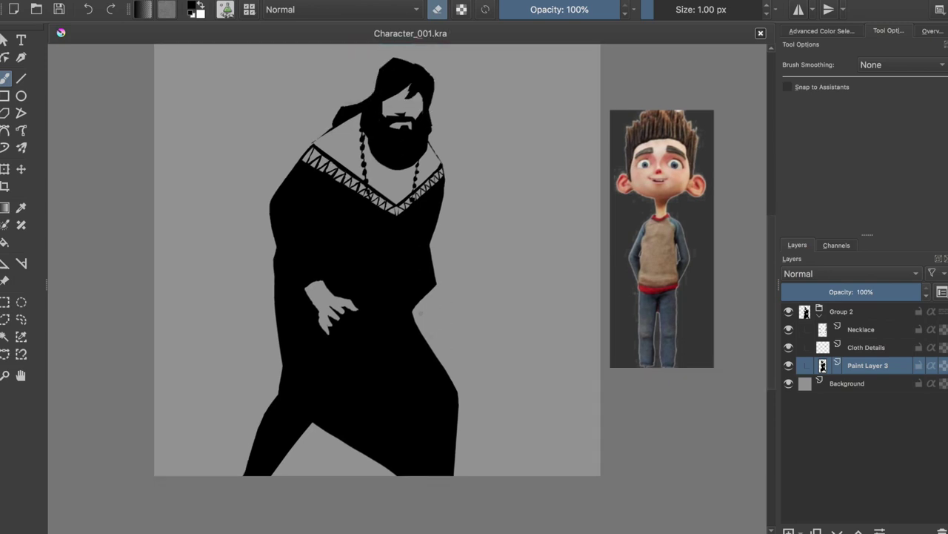
pyautogui.moveTo(411, 310); pyautogui.dragTo(466, 474)
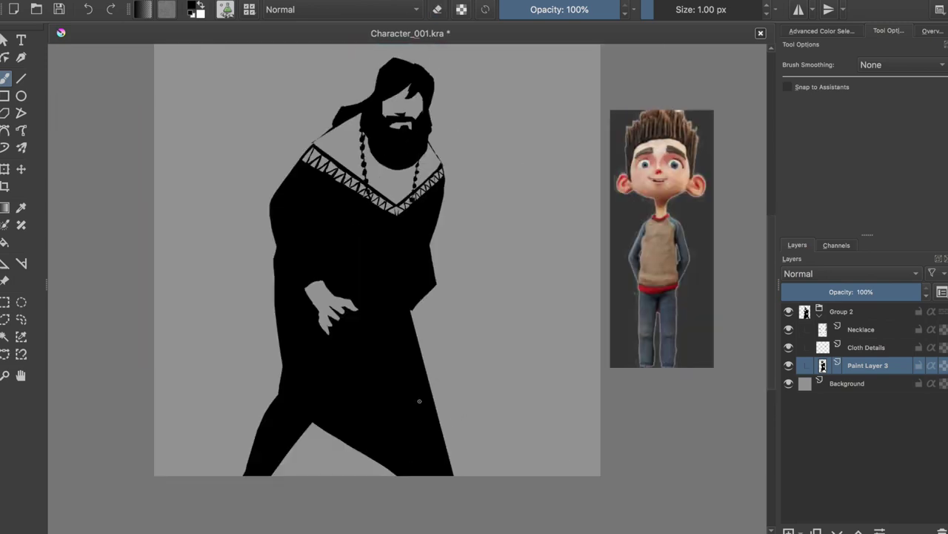
pyautogui.moveTo(323, 407); pyautogui.dragTo(465, 474)
pyautogui.press('e')
pyautogui.press('m')
pyautogui.press('m')
pyautogui.hotkey('ctrl', 'z')
pyautogui.hotkey('ctrl', 'z')
pyautogui.hotkey('ctrl', 's')
# Undo a stray stroke across the beard and repaint the body's left edge.
pyautogui.scroll(1, 342, 134)
pyautogui.click(420, 202)
pyautogui.hotkey('ctrl', 'z')
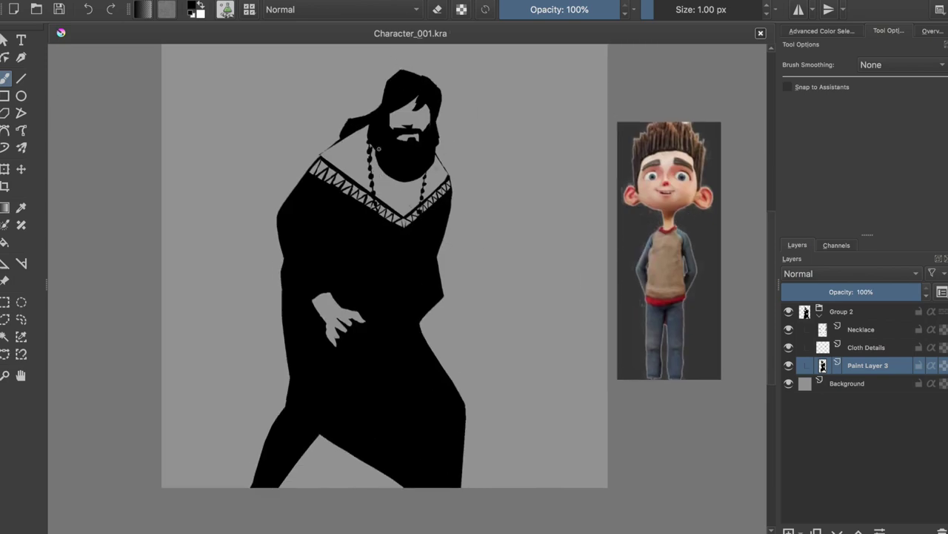
pyautogui.click(441, 74)
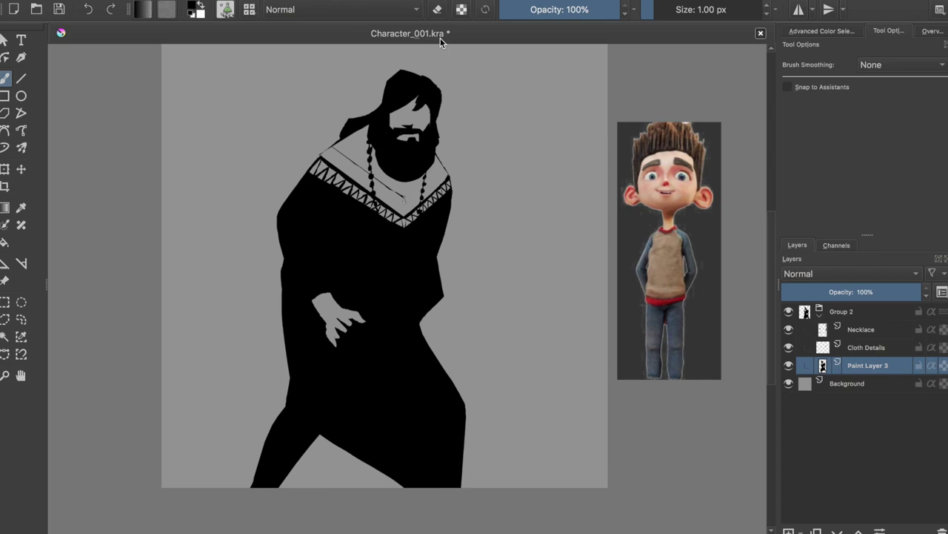
pyautogui.moveTo(278, 211); pyautogui.dragTo(280, 276)
# Save the file and add a new layer named Weapon.
pyautogui.hotkey('ctrl', 's')
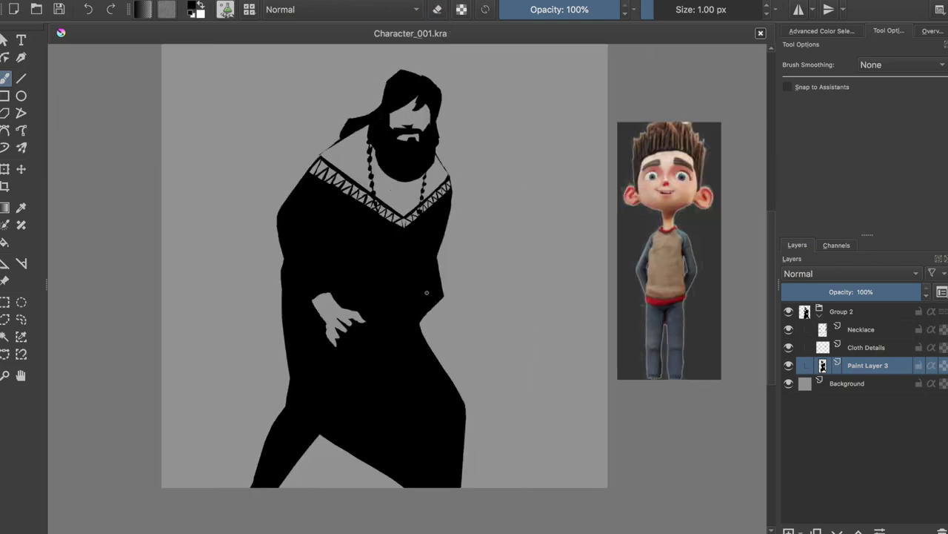
pyautogui.press('e')
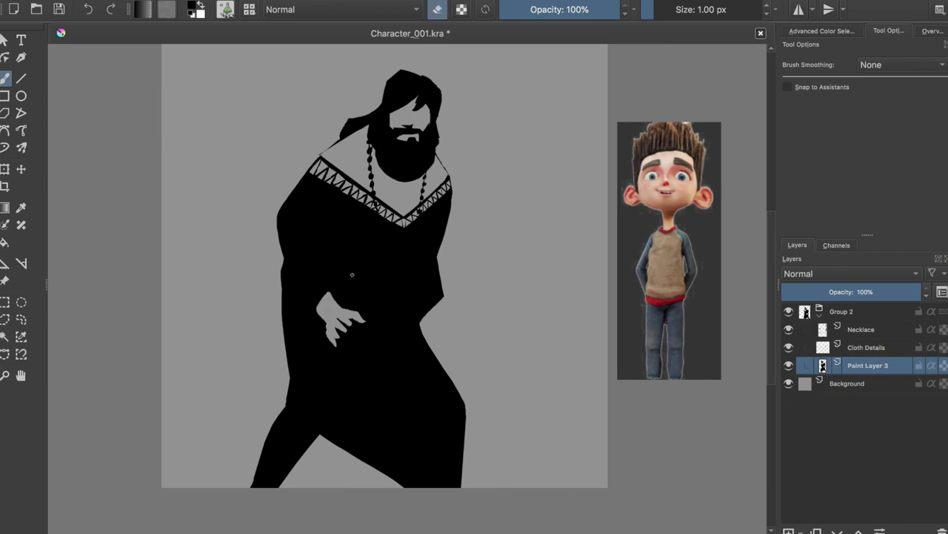
pyautogui.press('Insert')
pyautogui.write('Weapon')
pyautogui.press('Return')
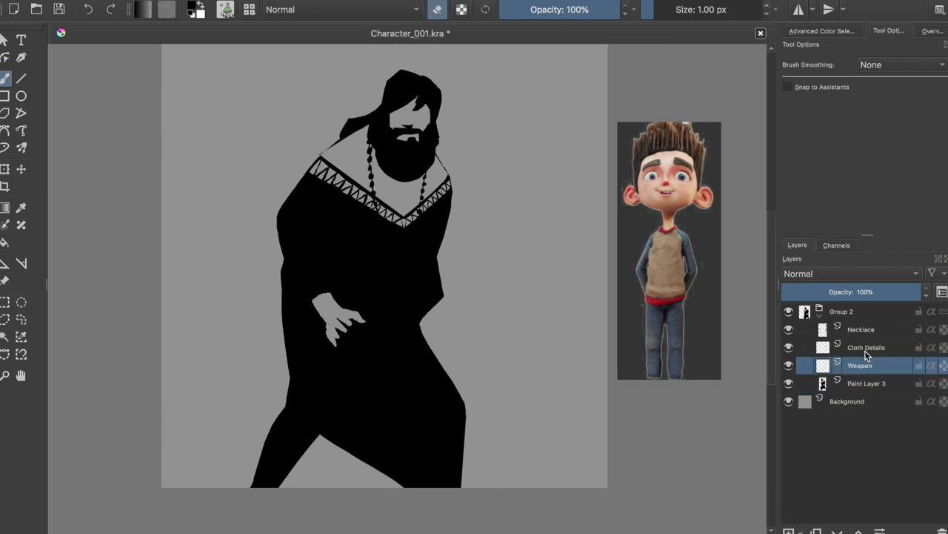
# Paint a long spear stroke and rotate it into a steep diagonal across the body.
pyautogui.moveTo(159, 435); pyautogui.dragTo(604, 137)
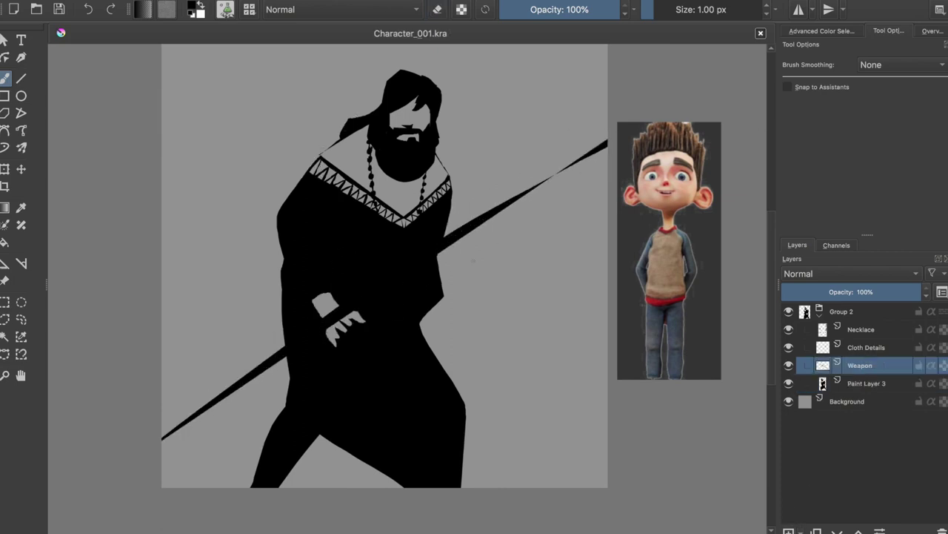
pyautogui.press('t')
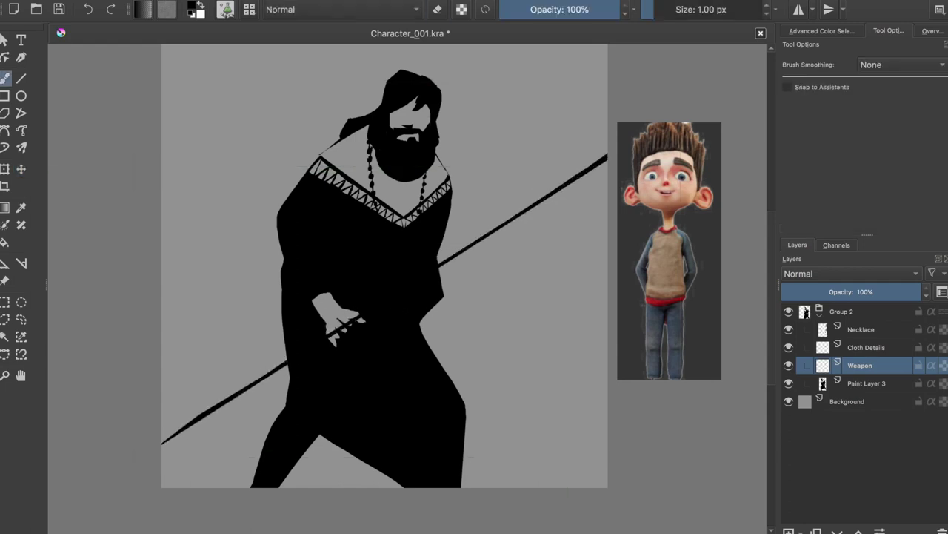
pyautogui.hotkey('ctrl', 't')
pyautogui.press('-')
pyautogui.moveTo(471, 120)
pyautogui.mouseDown()
pyautogui.moveTo(455, 207)
pyautogui.moveTo(423, 159)
pyautogui.moveTo(464, 110)
pyautogui.moveTo(412, 135)
pyautogui.mouseUp()
pyautogui.hotkey('ctrl', 'z')
pyautogui.hotkey('ctrl', 'z')
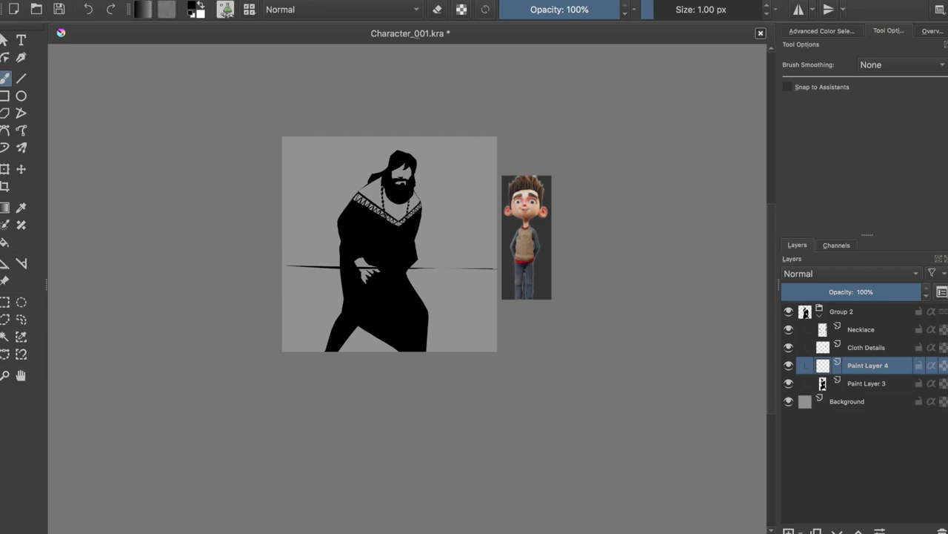
pyautogui.hotkey('ctrl', 't')
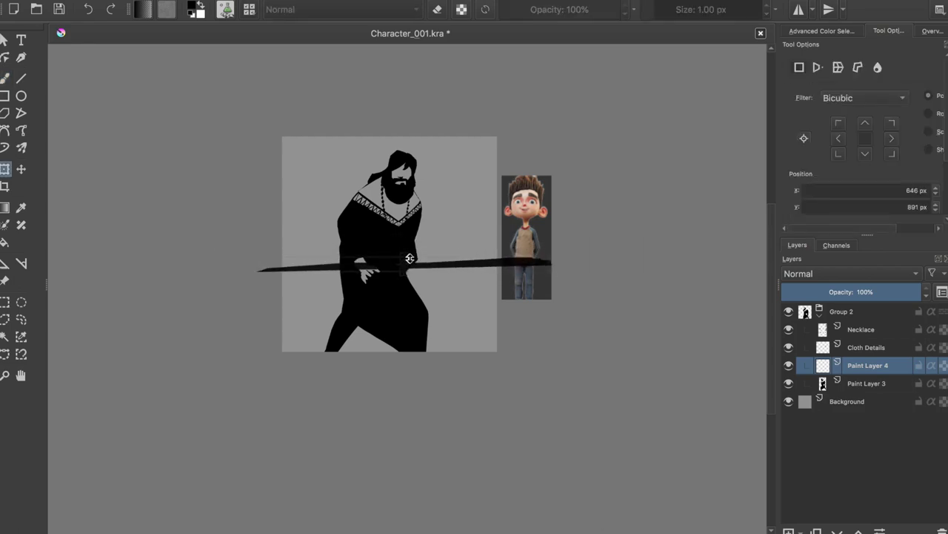
pyautogui.moveTo(568, 195); pyautogui.dragTo(446, 222)
pyautogui.scroll(3, 429, 249)
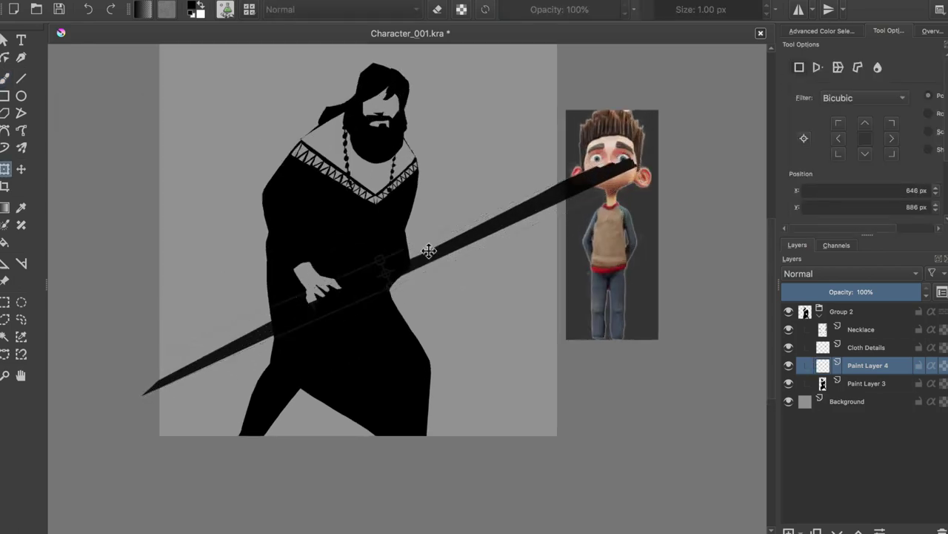
pyautogui.moveTo(381, 264); pyautogui.dragTo(351, 265)
pyautogui.press('Return')
pyautogui.press('b')
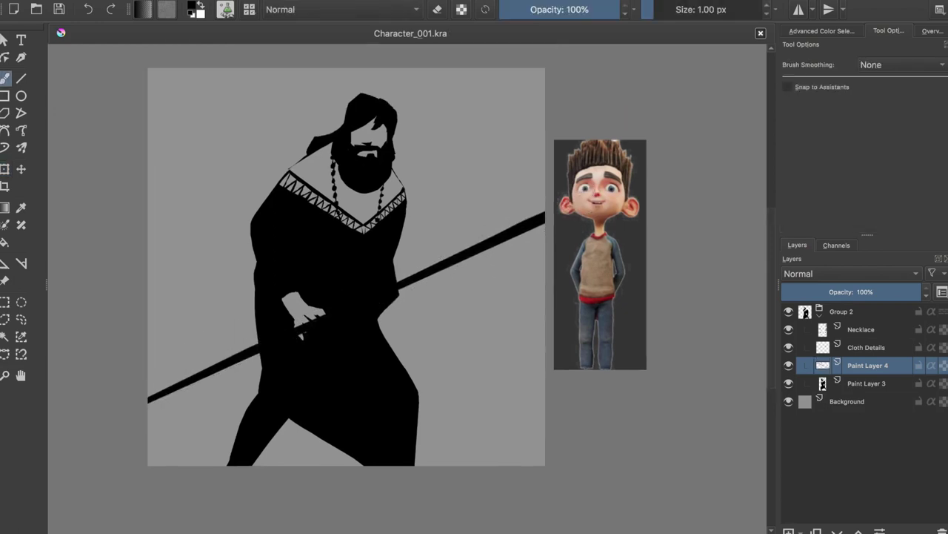
# Resize the canvas to 1920 × 1080.
pyautogui.press('pagedown')
pyautogui.click(233, 173)
pyautogui.write('1920')
pyautogui.doubleClick(443, 190)
pyautogui.write('1080')
pyautogui.press('Return')
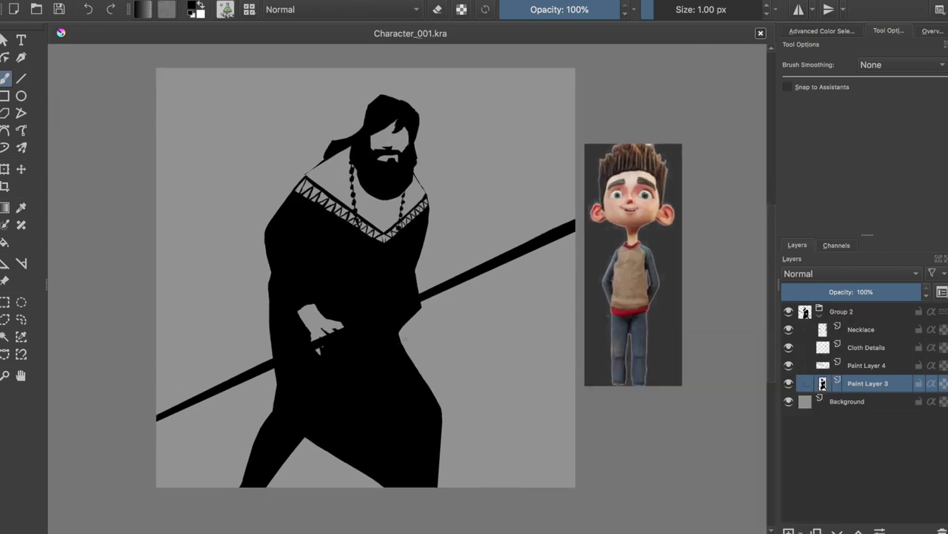
# Rotate the spear steeper, move it up across the figure, nudge it lower and save.
pyautogui.click(867, 365)
pyautogui.hotkey('ctrl', 't')
pyautogui.moveTo(425, 208)
pyautogui.mouseDown()
pyautogui.moveTo(385, 195)
pyautogui.moveTo(502, 224)
pyautogui.moveTo(512, 267)
pyautogui.mouseUp()
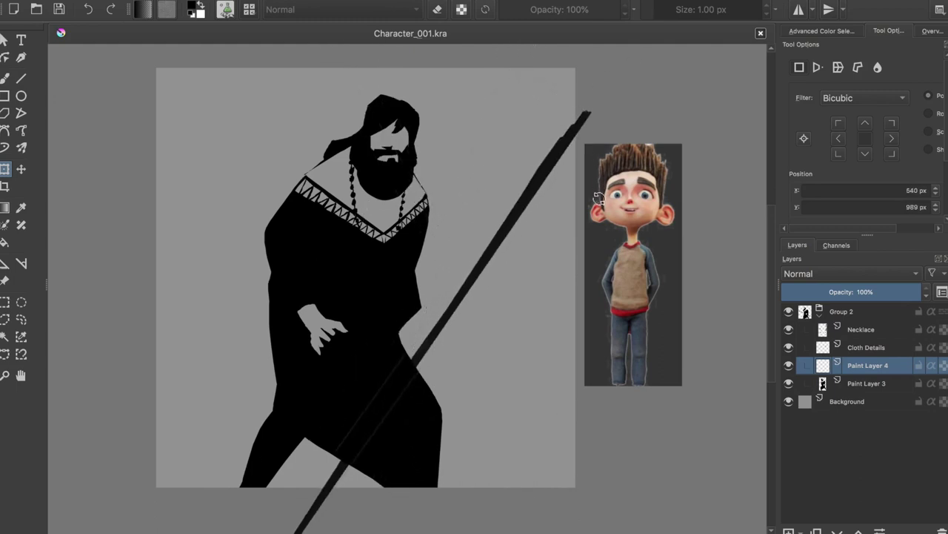
pyautogui.moveTo(512, 268)
pyautogui.mouseDown()
pyautogui.moveTo(484, 269)
pyautogui.moveTo(511, 206)
pyautogui.mouseUp()
pyautogui.press('b')
pyautogui.press('pagedown')
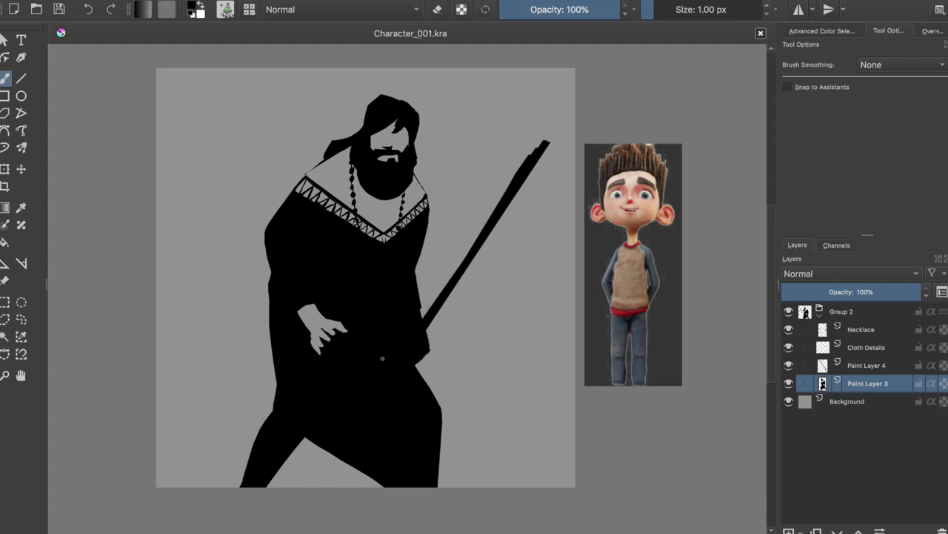
pyautogui.press('pageup')
pyautogui.hotkey('ctrl', 't')
pyautogui.press('Return')
pyautogui.hotkey('ctrl', 's')
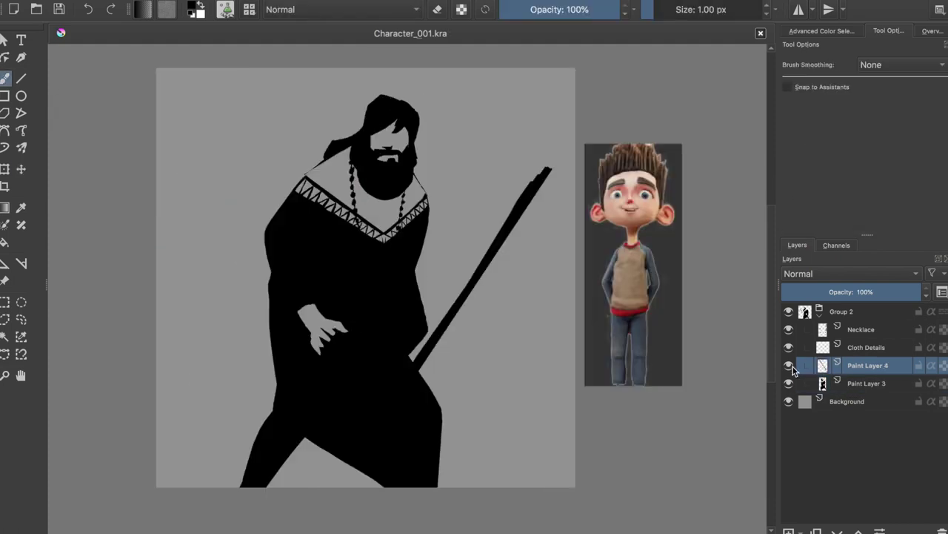
# Hide the spear and fill a large black oval on a new layer above Background, shifted left.
pyautogui.click(788, 365)
pyautogui.click(847, 401)
pyautogui.press('Insert')
pyautogui.press('j')
pyautogui.moveTo(284, 113); pyautogui.dragTo(449, 300)
pyautogui.hotkey('shift', 'BackSpace')
pyautogui.hotkey('ctrl', 't')
pyautogui.moveTo(363, 204); pyautogui.dragTo(308, 201)
pyautogui.press('b')
# Toggle layer visibility, select the figure's area by colour, then show the oval and clear the selection.
pyautogui.click(789, 401)
pyautogui.hotkey('ctrl', 's')
pyautogui.click(789, 383)
pyautogui.click(860, 383)
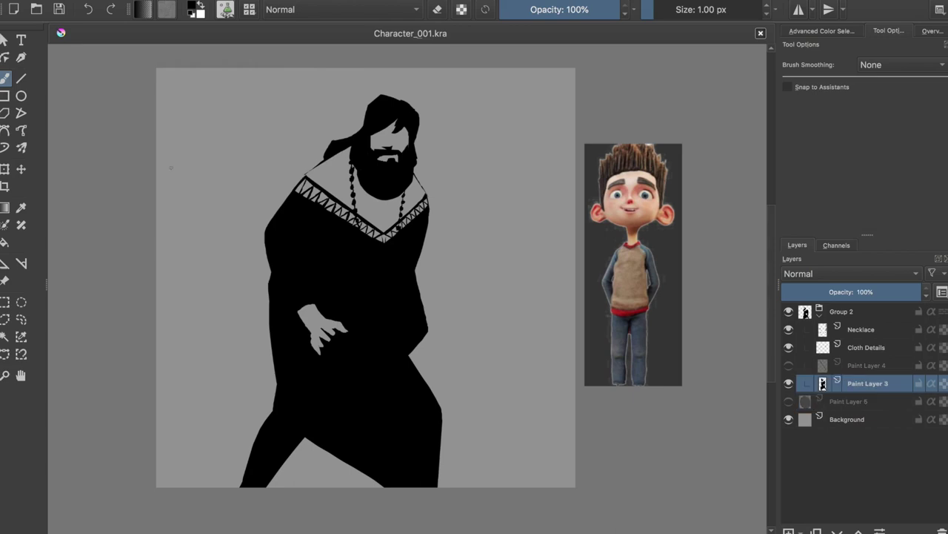
pyautogui.click(474, 274)
pyautogui.press('b')
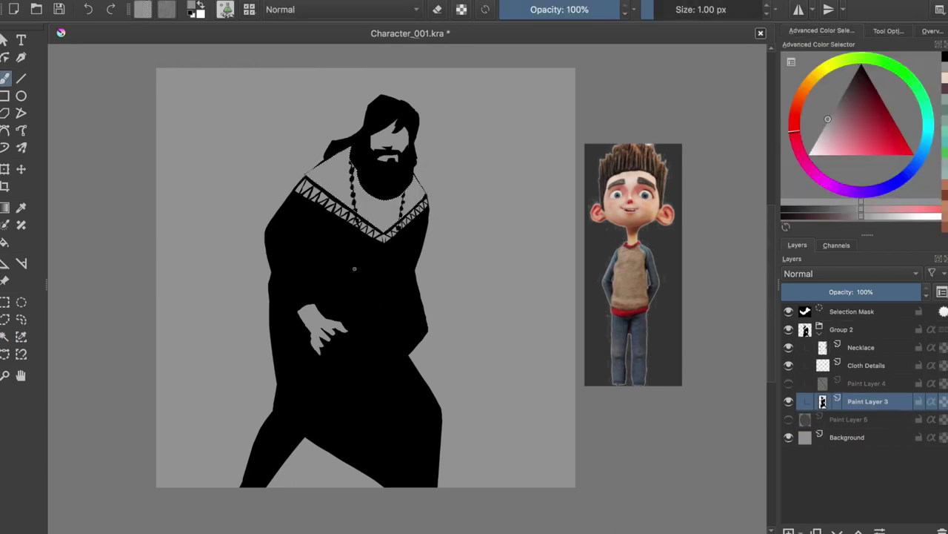
pyautogui.click(789, 419)
pyautogui.scroll(3, 389, 126)
pyautogui.press('b')
pyautogui.hotkey('ctrl', 'z')
pyautogui.scroll(-5, 573, 304)
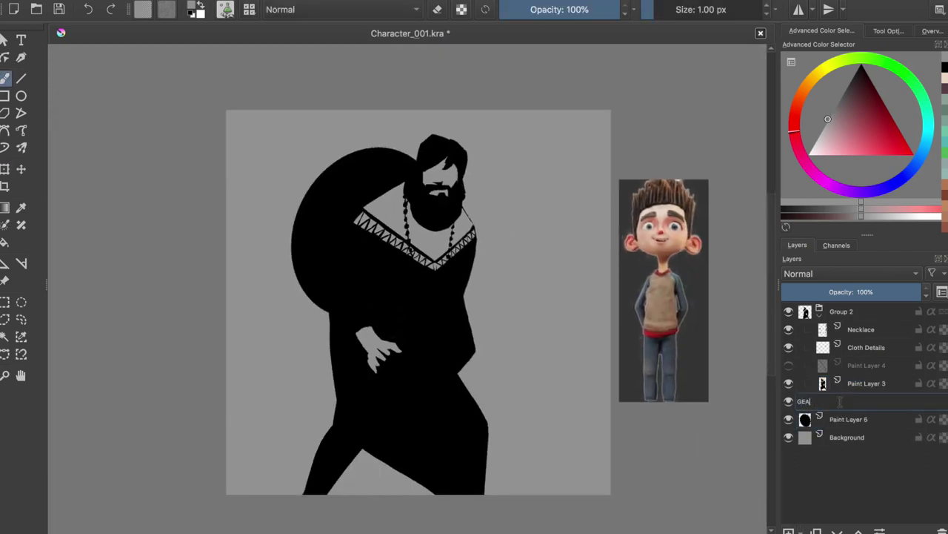
# Add another new layer above the oval layer.
pyautogui.click(792, 529)
pyautogui.click(226, 9)
pyautogui.press('Escape')
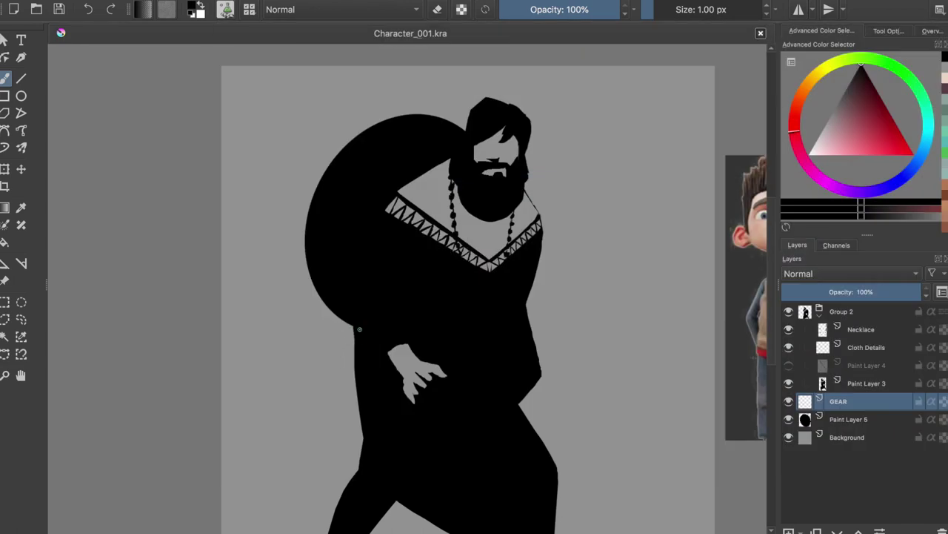
# Move the GEAR layer up into Group 2.
pyautogui.scroll(1, 356, 348)
pyautogui.scroll(1, 355, 349)
pyautogui.click(828, 118)
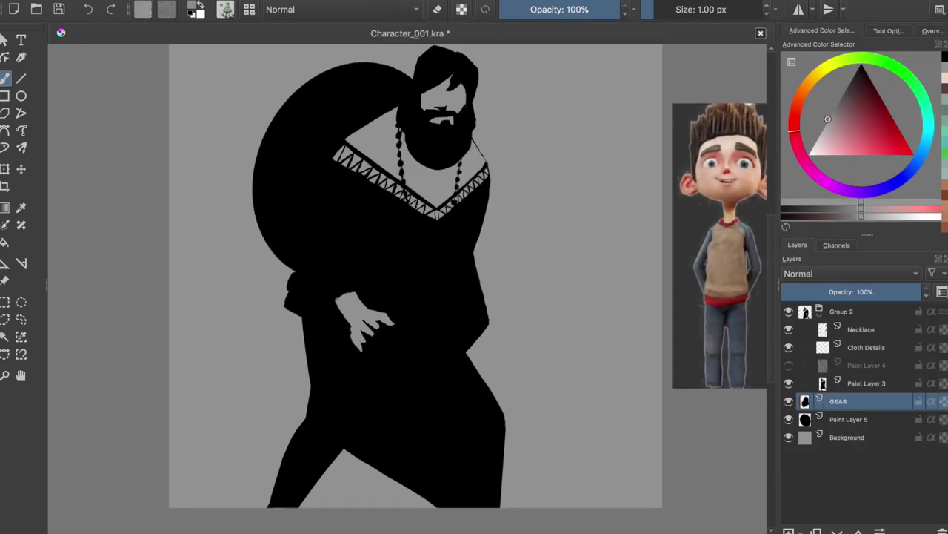
pyautogui.hotkey('ctrl', 'pageup')
pyautogui.hotkey('ctrl', 'pageup')
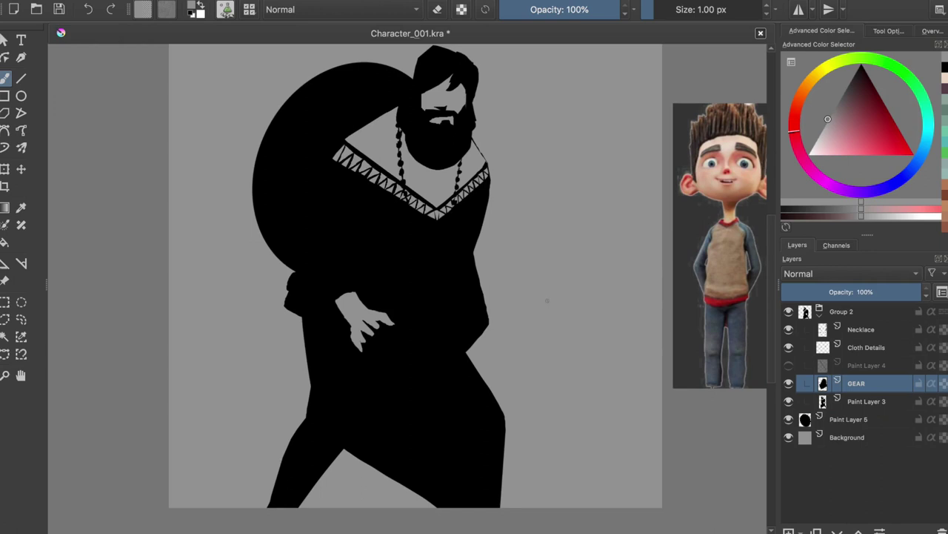
# Cut the lassoed hand onto its own layer named Hand, and hide it.
pyautogui.press('pageup')
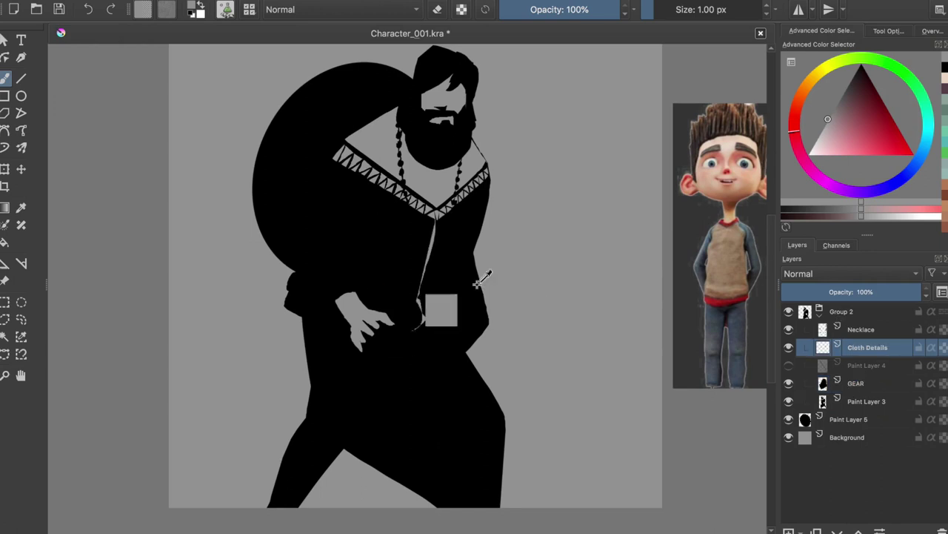
pyautogui.click(788, 401)
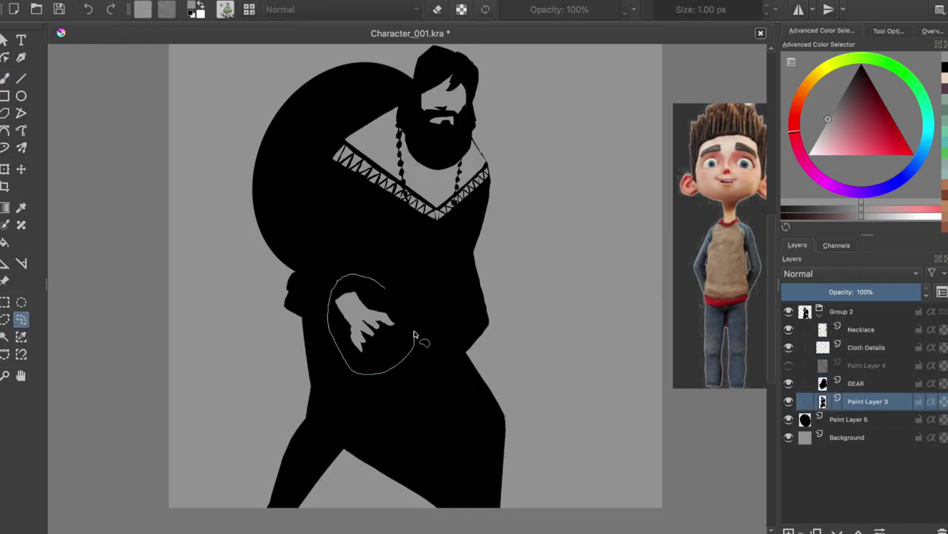
pyautogui.click(367, 317)
pyautogui.hotkey('ctrl', 'shift', 'j')
pyautogui.doubleClick(856, 400)
pyautogui.write('Hand')
pyautogui.press('Return')
pyautogui.click(788, 401)
# Paint a light grey band across the waist on Cloth Details, erasing its edges into shape.
pyautogui.click(867, 347)
pyautogui.click(828, 118)
pyautogui.moveTo(326, 300)
pyautogui.mouseDown()
pyautogui.moveTo(459, 345)
pyautogui.moveTo(333, 324)
pyautogui.mouseUp()
pyautogui.press('e')
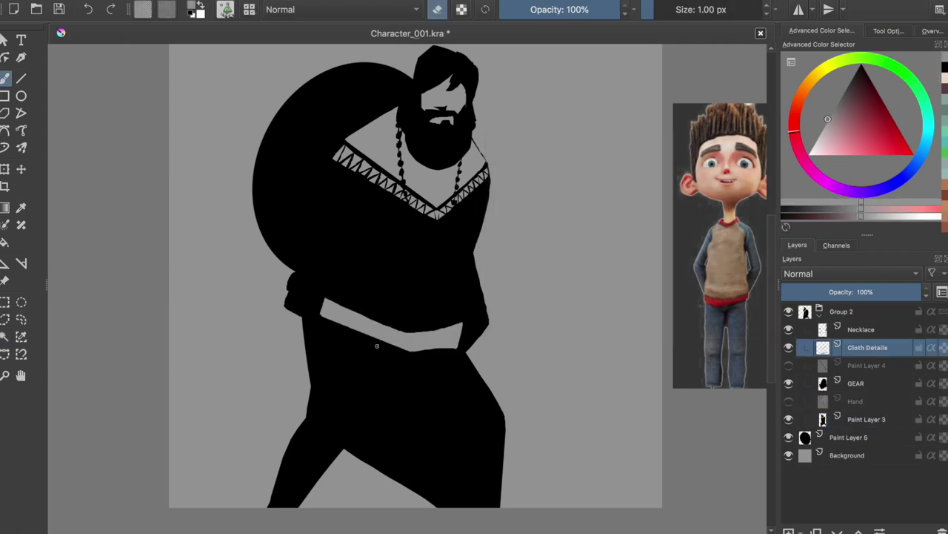
pyautogui.moveTo(348, 329)
pyautogui.mouseDown()
pyautogui.moveTo(460, 352)
pyautogui.moveTo(311, 300)
pyautogui.mouseUp()
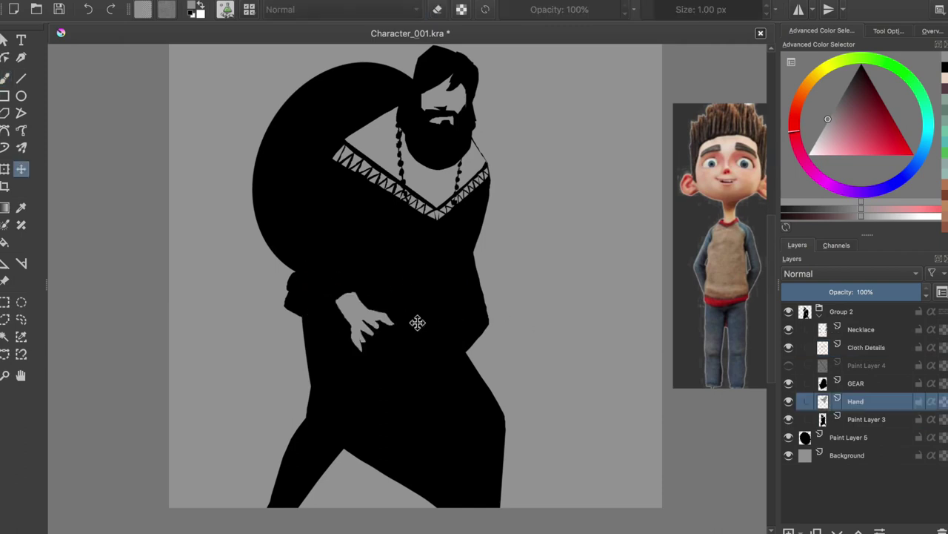
pyautogui.click(867, 347)
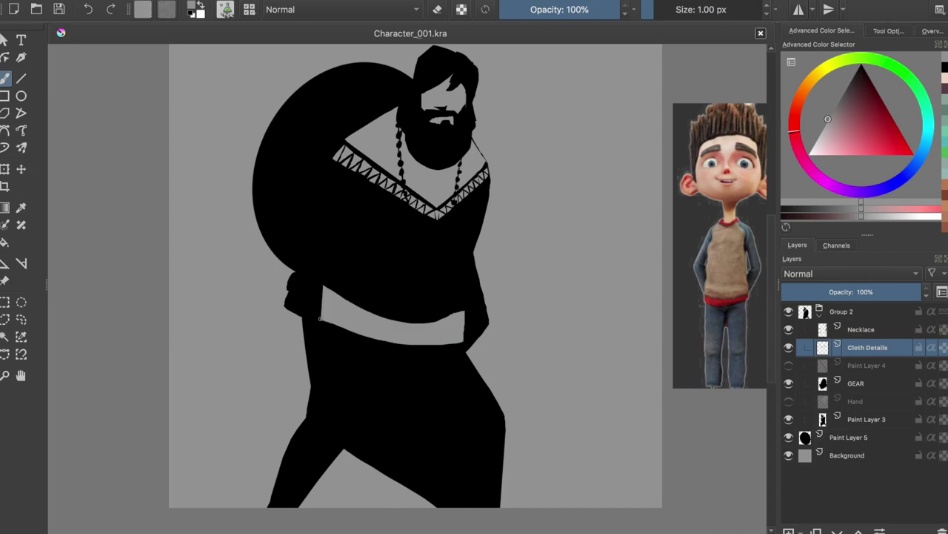
# Trim the bottom of the waist band and stretch it wider with a transform.
pyautogui.moveTo(320, 337); pyautogui.dragTo(440, 347)
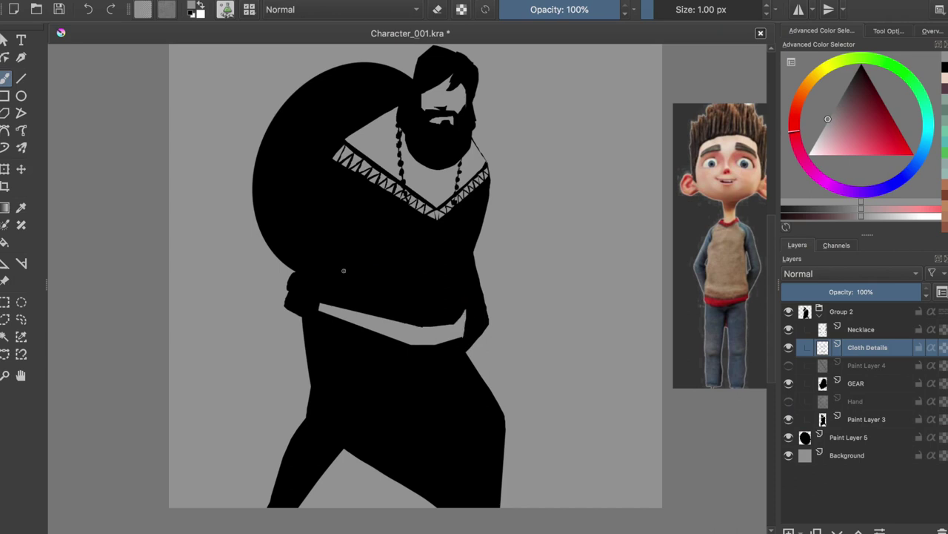
pyautogui.press('m')
pyautogui.hotkey('ctrl', 't')
pyautogui.moveTo(349, 321); pyautogui.dragTo(522, 307)
pyautogui.press('Return')
pyautogui.hotkey('ctrl', 'shift', 'a')
pyautogui.press('b')
pyautogui.press('m')
pyautogui.press('-')
pyautogui.press('+')
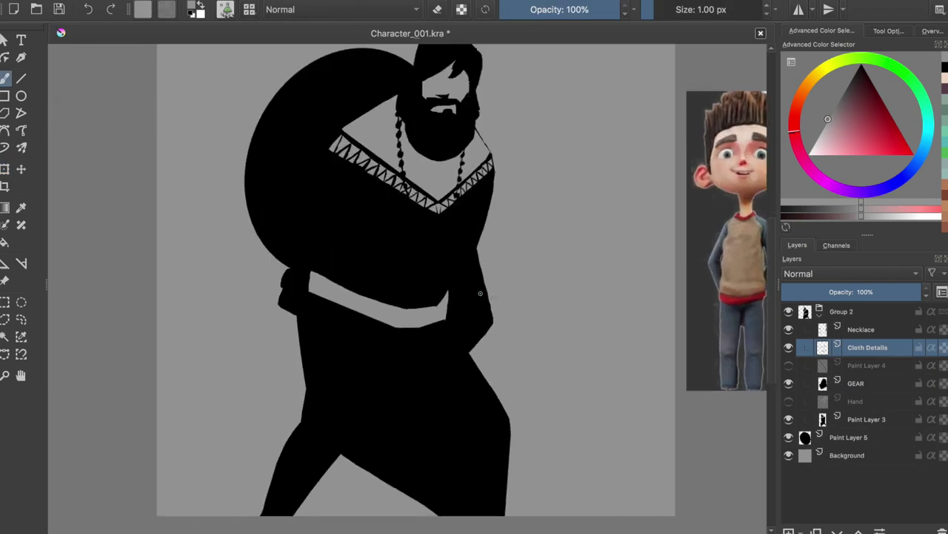
pyautogui.hotkey('ctrl', 's')
pyautogui.press('+')
# Fill the notch in the band's top edge and draw black finger lines on the hand.
pyautogui.moveTo(383, 307); pyautogui.dragTo(420, 312)
pyautogui.press('d')
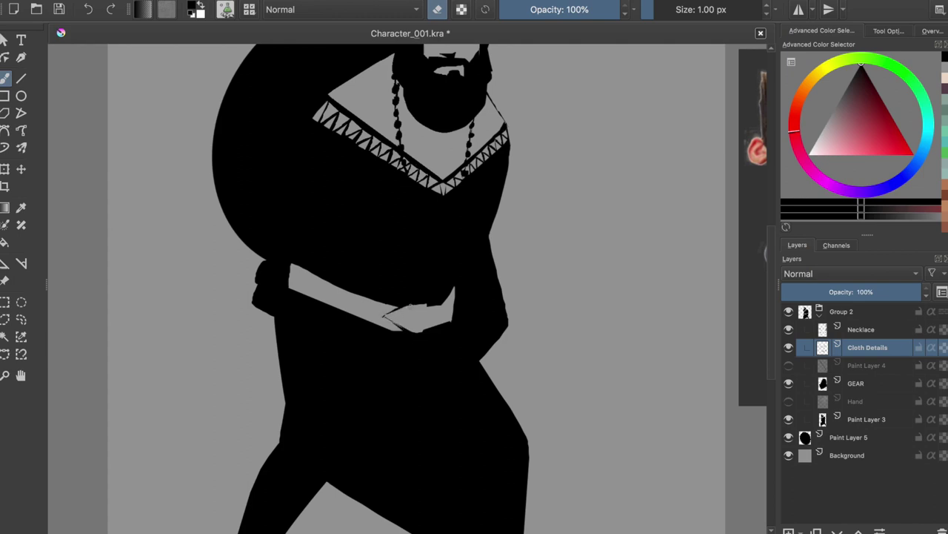
pyautogui.keyDown('ctrl'); pyautogui.click(414, 296); pyautogui.keyUp('ctrl')
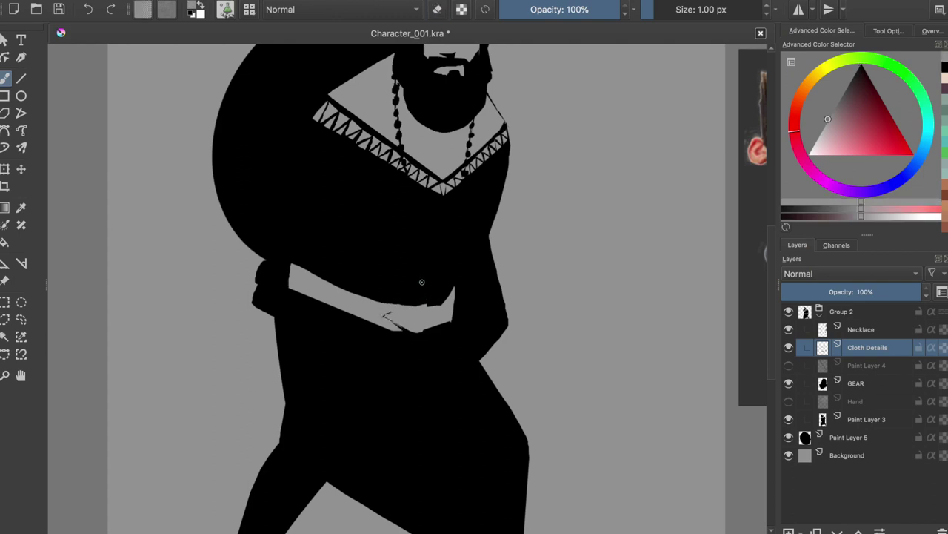
pyautogui.press('e')
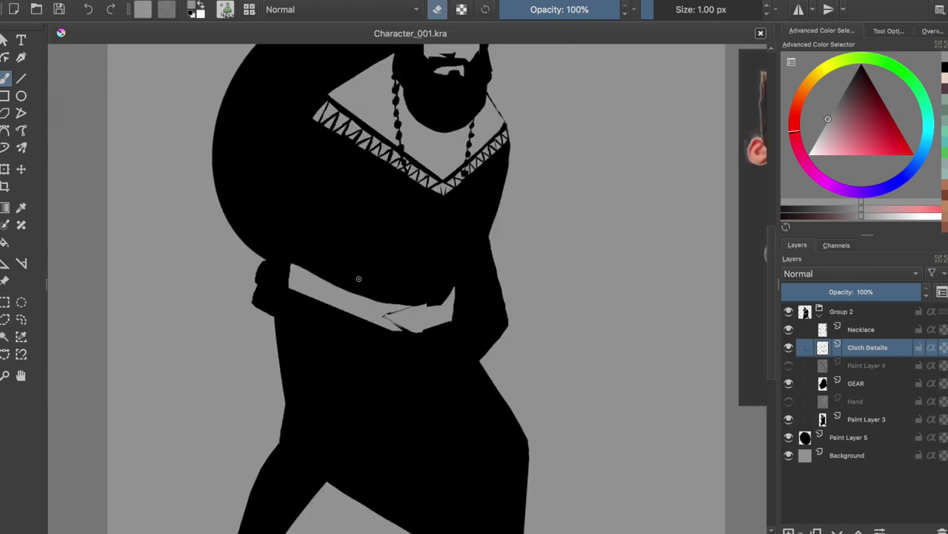
pyautogui.scroll(1, 429, 286)
pyautogui.moveTo(443, 317)
pyautogui.mouseDown()
pyautogui.moveTo(420, 342)
pyautogui.moveTo(444, 346)
pyautogui.mouseUp()
pyautogui.scroll(-1, 476, 260)
pyautogui.keyDown('ctrl'); pyautogui.click(401, 356); pyautogui.keyUp('ctrl')
pyautogui.hotkey('ctrl', 's')
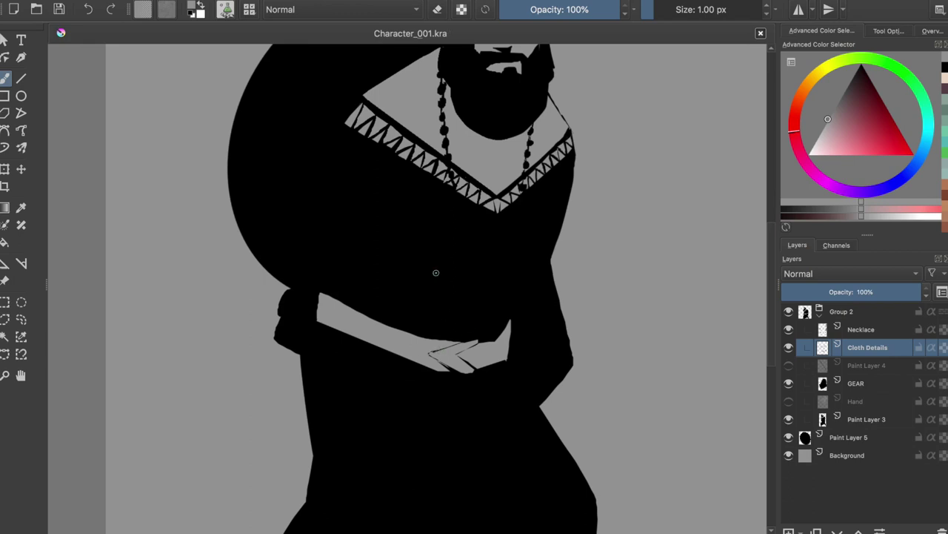
# Clean up near the hand and paint a long grey strap hanging from the belt.
pyautogui.press('e')
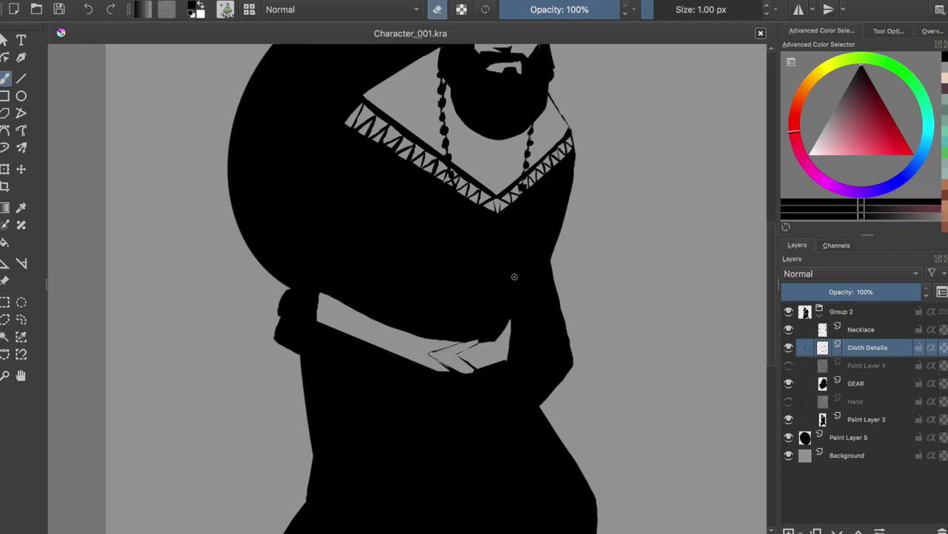
pyautogui.moveTo(532, 341); pyautogui.dragTo(515, 360)
pyautogui.press('m')
pyautogui.press('m')
pyautogui.hotkey('ctrl', 's')
pyautogui.press('e')
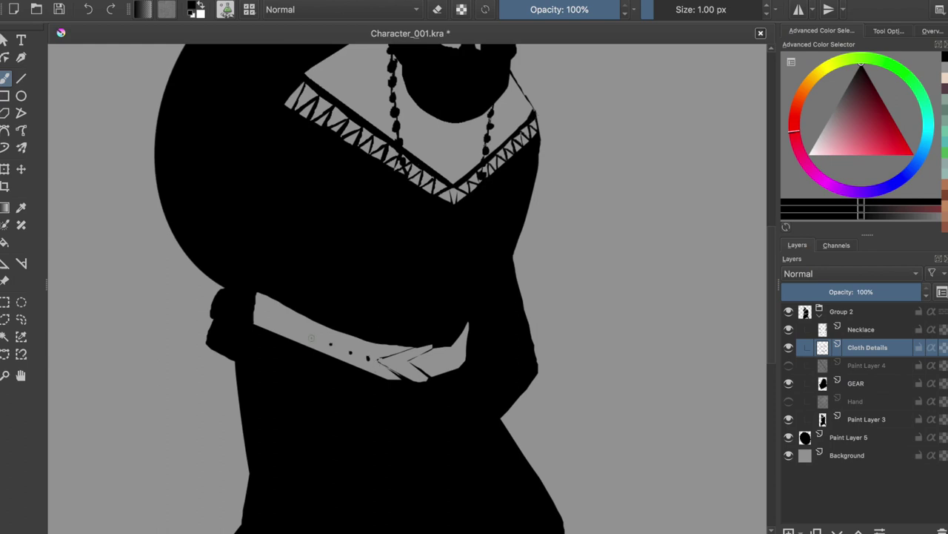
pyautogui.hotkey('ctrl', 'z')
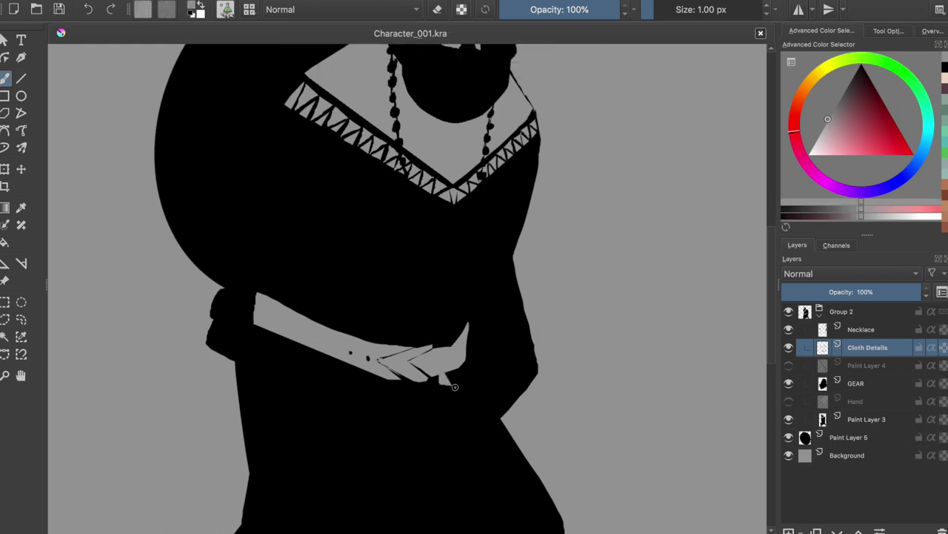
pyautogui.moveTo(440, 380); pyautogui.dragTo(519, 495)
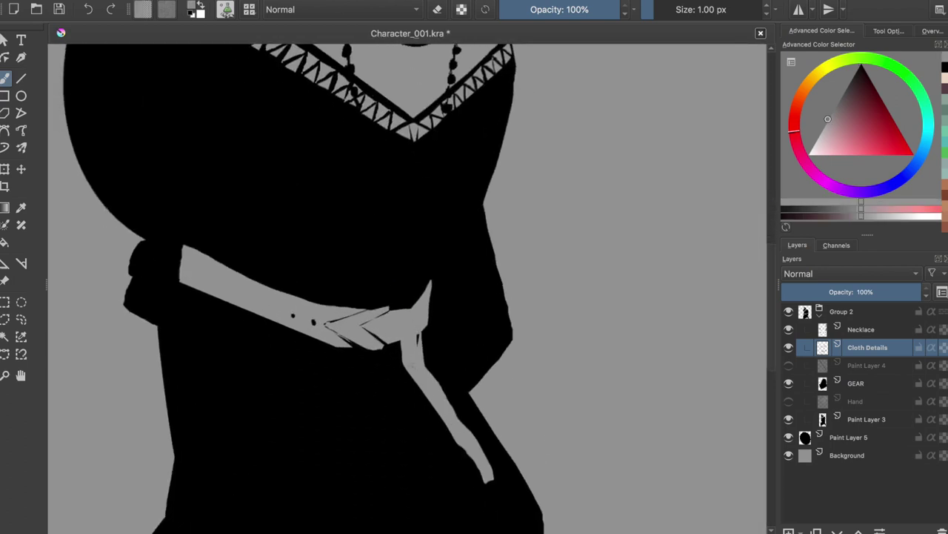
# Shape the strap's end into a notched arrow tip.
pyautogui.moveTo(406, 307); pyautogui.dragTo(419, 300)
pyautogui.scroll(-2, 435, 304)
pyautogui.hscroll(2, 434, 304)
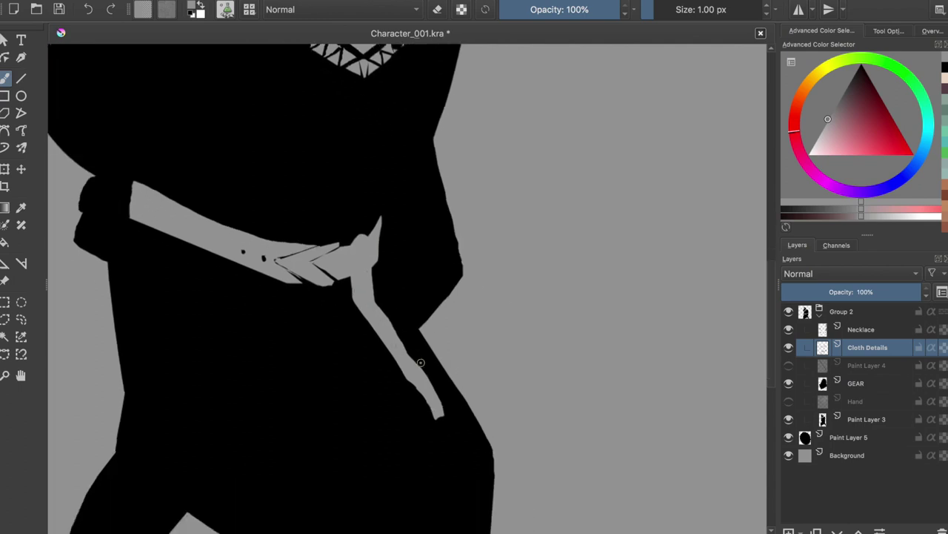
pyautogui.moveTo(442, 435)
pyautogui.mouseDown()
pyautogui.moveTo(441, 407)
pyautogui.moveTo(433, 422)
pyautogui.mouseUp()
pyautogui.hotkey('ctrl', 's')
pyautogui.press('e')
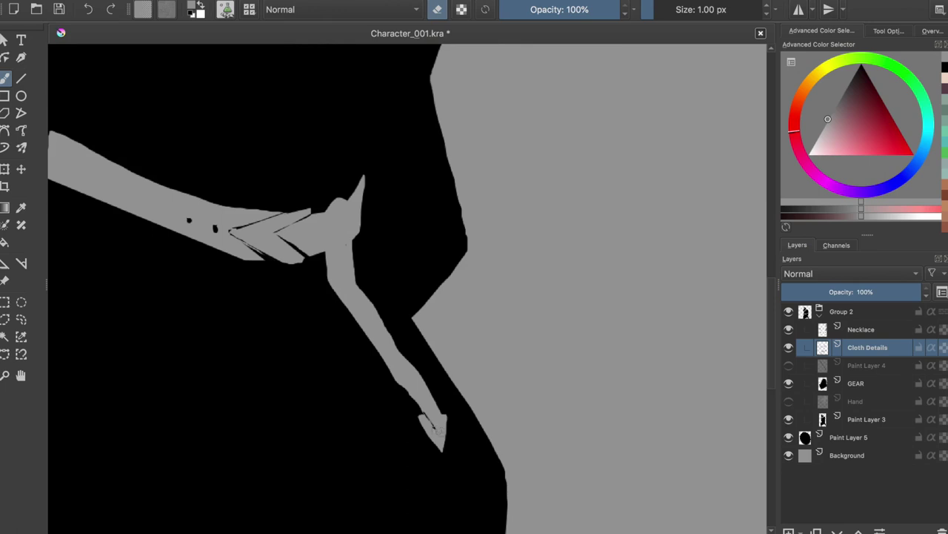
pyautogui.moveTo(427, 413); pyautogui.dragTo(445, 416)
pyautogui.hotkey('ctrl', 's')
# Add thin black detail lines on the strap and across the belt knot.
pyautogui.scroll(-3, 445, 402)
pyautogui.scroll(3, 357, 275)
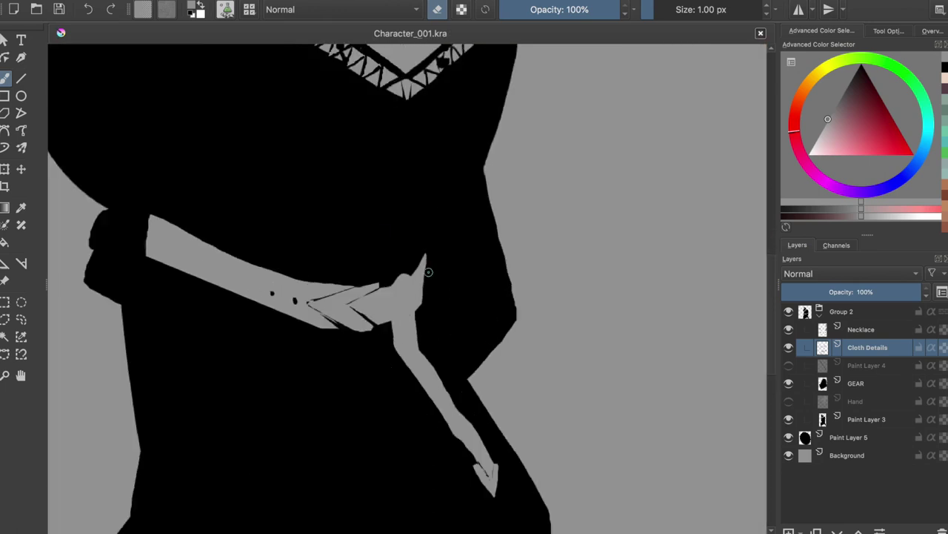
pyautogui.press('e')
pyautogui.press('d')
pyautogui.moveTo(412, 352); pyautogui.dragTo(416, 358)
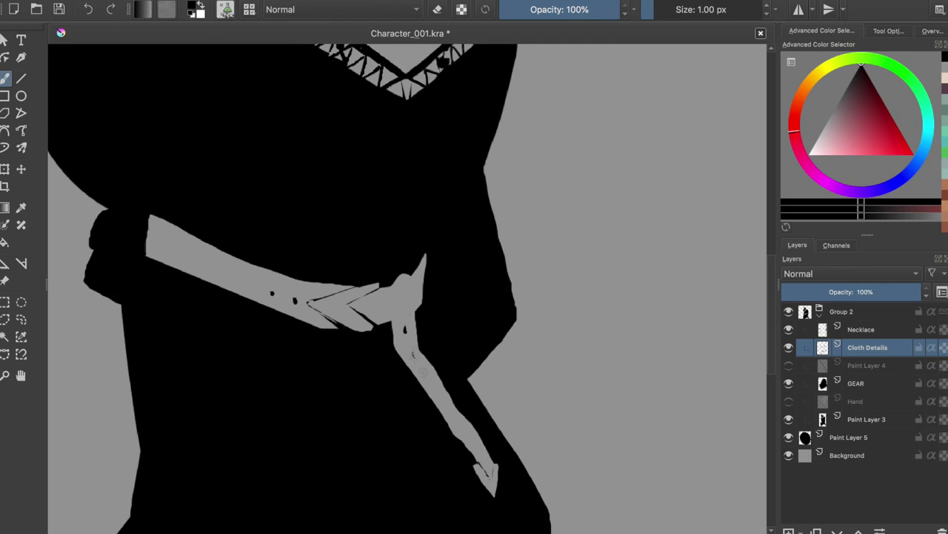
pyautogui.hotkey('ctrl', 's')
pyautogui.press('e')
pyautogui.keyDown('ctrl'); pyautogui.click(399, 274); pyautogui.keyUp('ctrl')
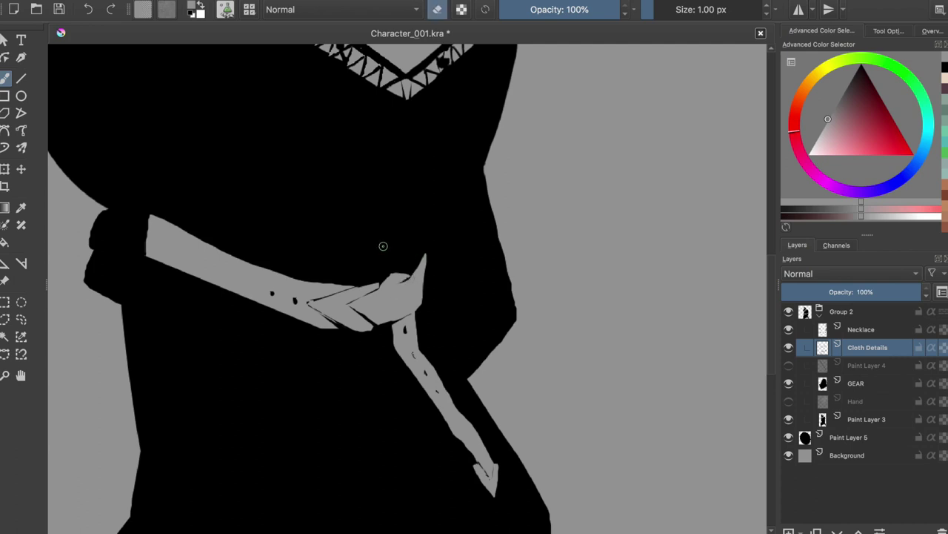
pyautogui.moveTo(403, 273); pyautogui.dragTo(366, 293)
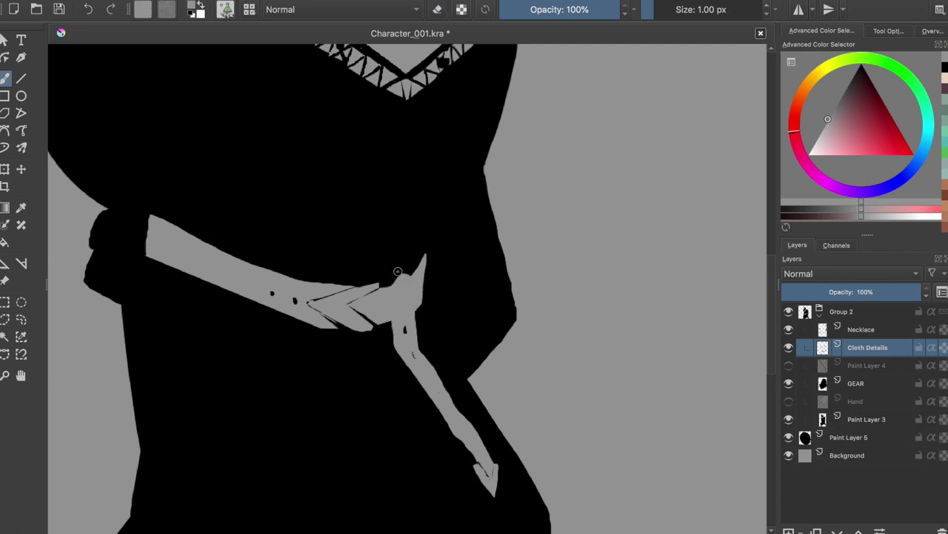
pyautogui.hotkey('ctrl', 'z')
# Carve thin lines across the buckle and along its lower edge.
pyautogui.press('e')
pyautogui.hotkey('ctrl', 's')
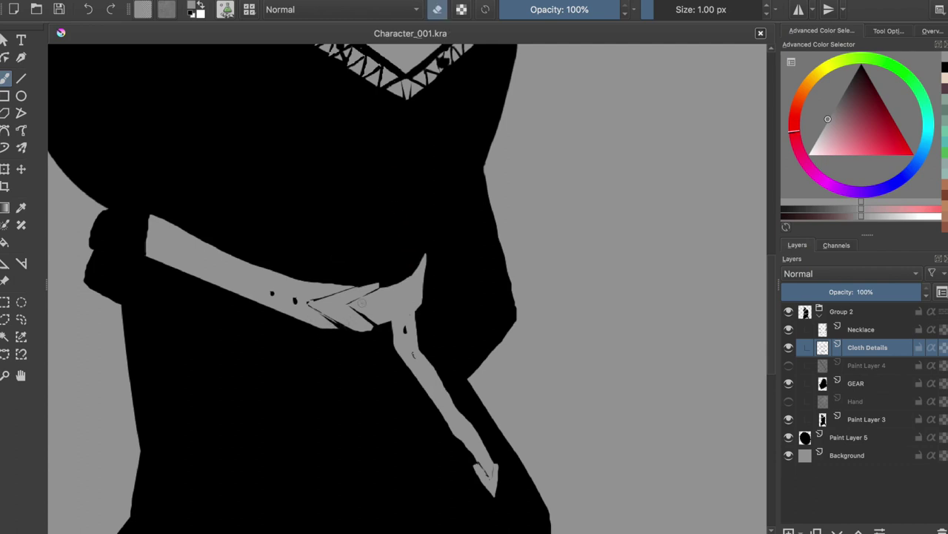
pyautogui.press('e')
pyautogui.press('e')
pyautogui.moveTo(401, 292); pyautogui.dragTo(386, 323)
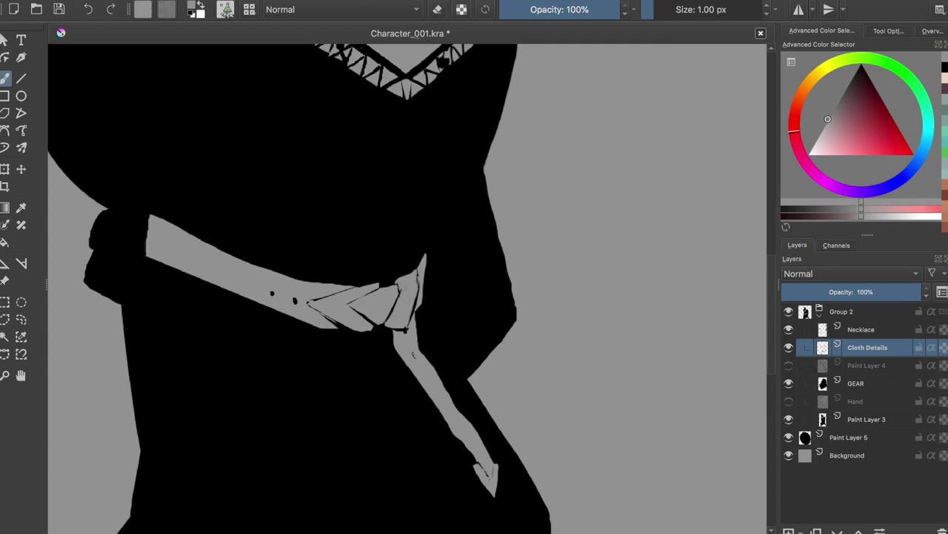
pyautogui.moveTo(367, 326); pyautogui.dragTo(409, 329)
pyautogui.press('e')
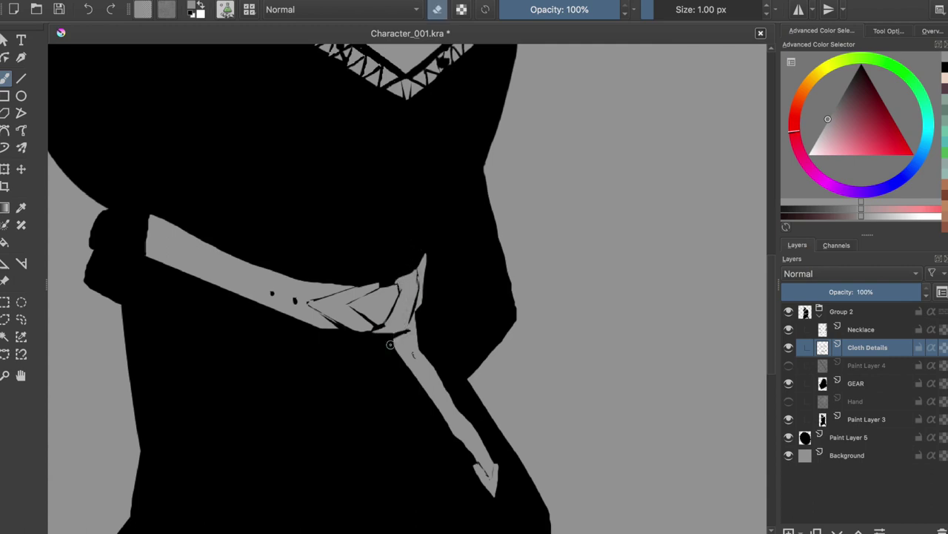
pyautogui.hotkey('ctrl', 's')
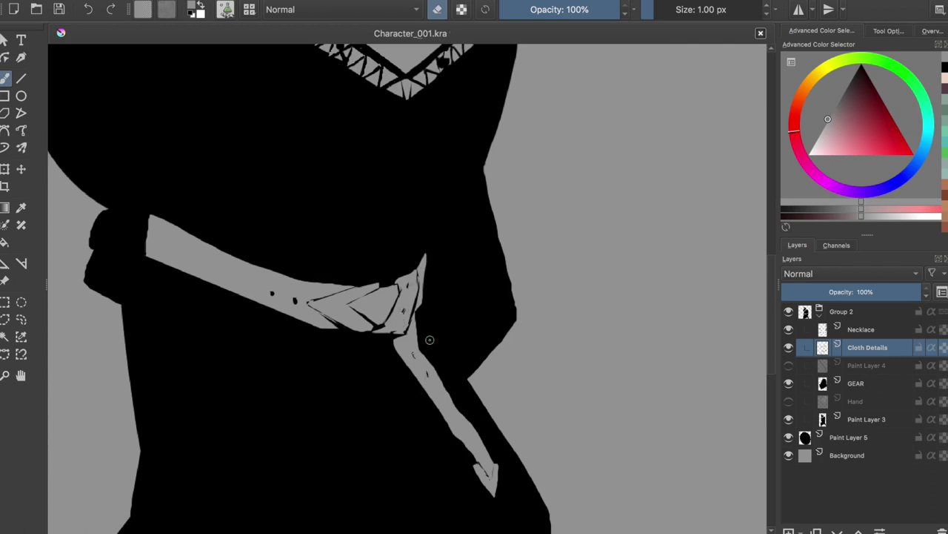
pyautogui.scroll(3, 429, 339)
pyautogui.scroll(3, 429, 339)
pyautogui.moveTo(396, 334); pyautogui.dragTo(422, 337)
pyautogui.press('e')
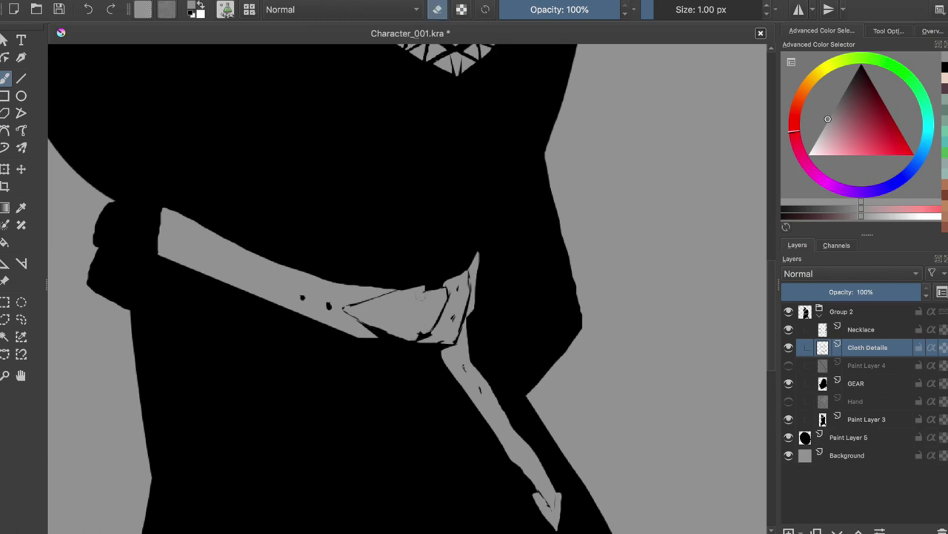
# Draw a curved dark ring inside the buckle and clean up a spot.
pyautogui.moveTo(394, 304); pyautogui.dragTo(407, 331)
pyautogui.press('e')
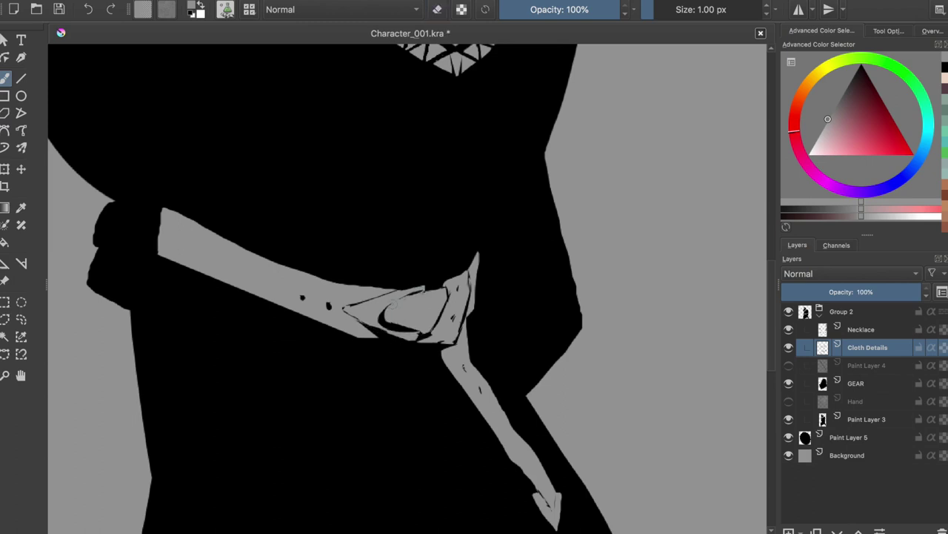
pyautogui.press('e')
pyautogui.hotkey('ctrl', 's')
pyautogui.press('-')
pyautogui.press('+')
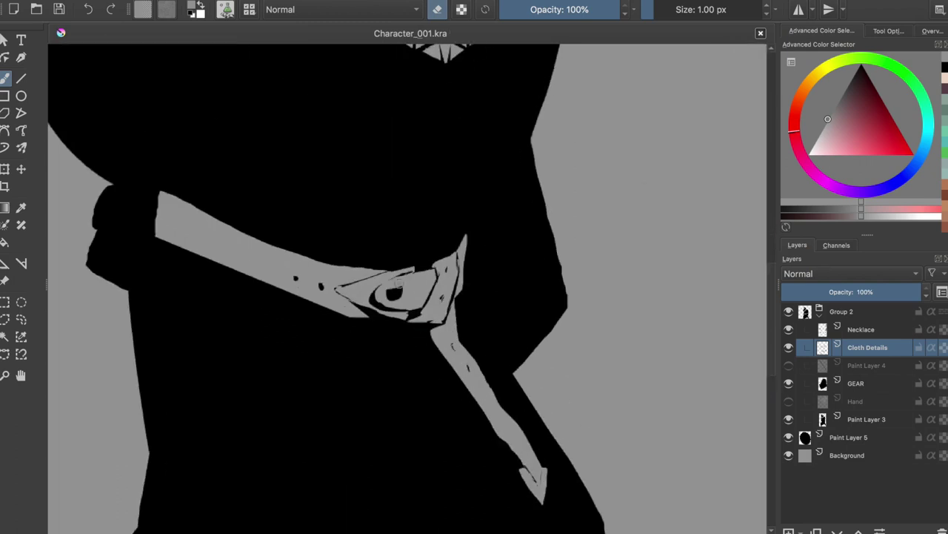
pyautogui.click(397, 295)
pyautogui.press('e')
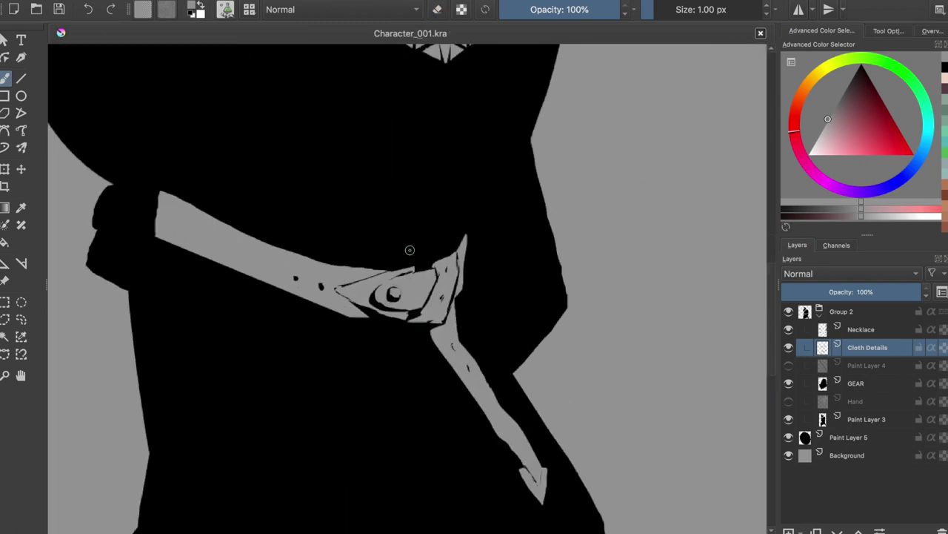
pyautogui.hotkey('ctrl', 's')
pyautogui.press('-')
# Check the mirrored view, then arrange the Bags, Gear and Group 8 layers via undo/redo.
pyautogui.press('m')
pyautogui.press('m')
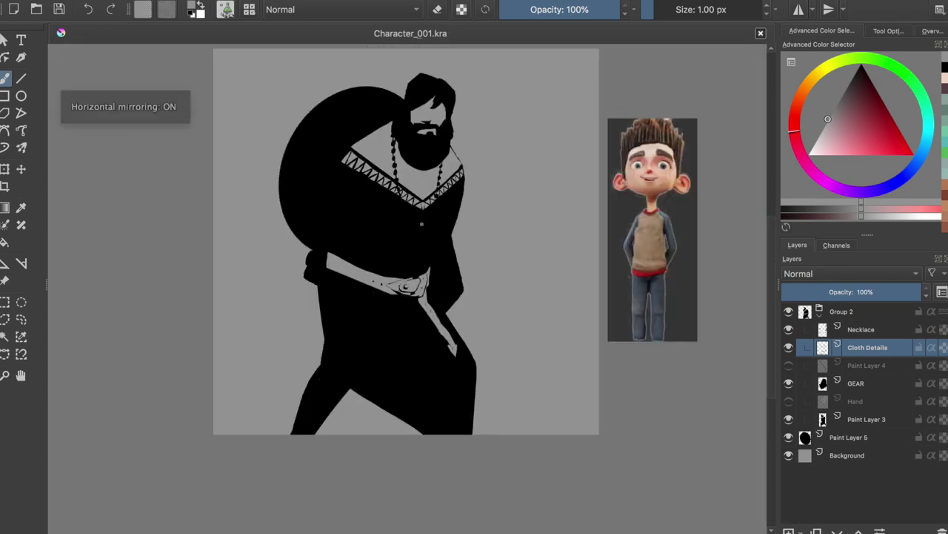
pyautogui.scroll(5, 359, 179)
pyautogui.scroll(-2, 359, 179)
pyautogui.press('XF86MonBrightnessUp')
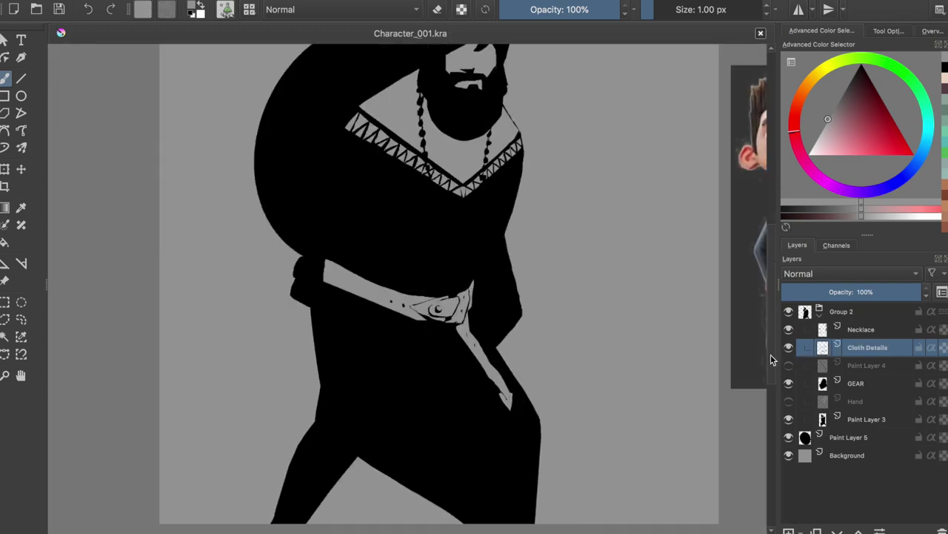
pyautogui.click(916, 291)
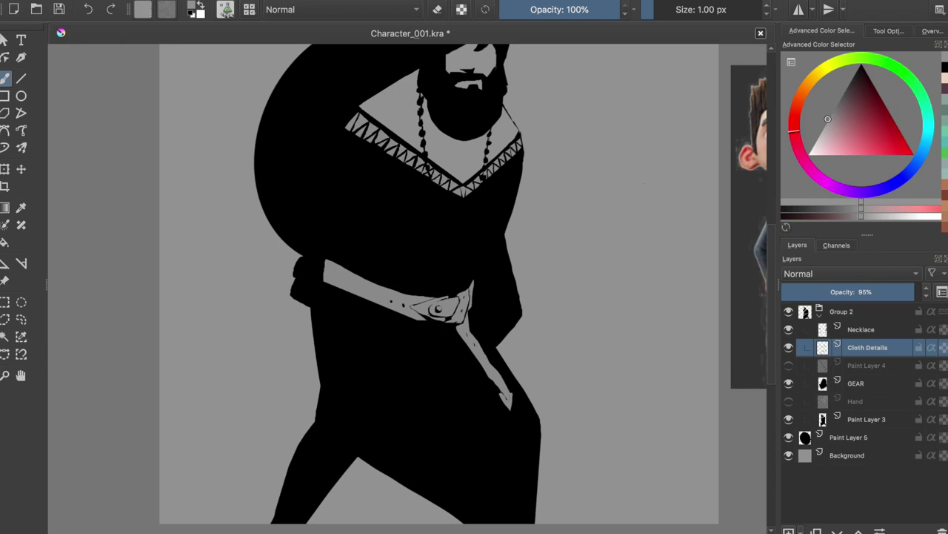
pyautogui.hotkey('ctrl', 'z')
pyautogui.hotkey('ctrl', 'z')
pyautogui.hotkey('ctrl', 'z')
pyautogui.hotkey('ctrl', 'z')
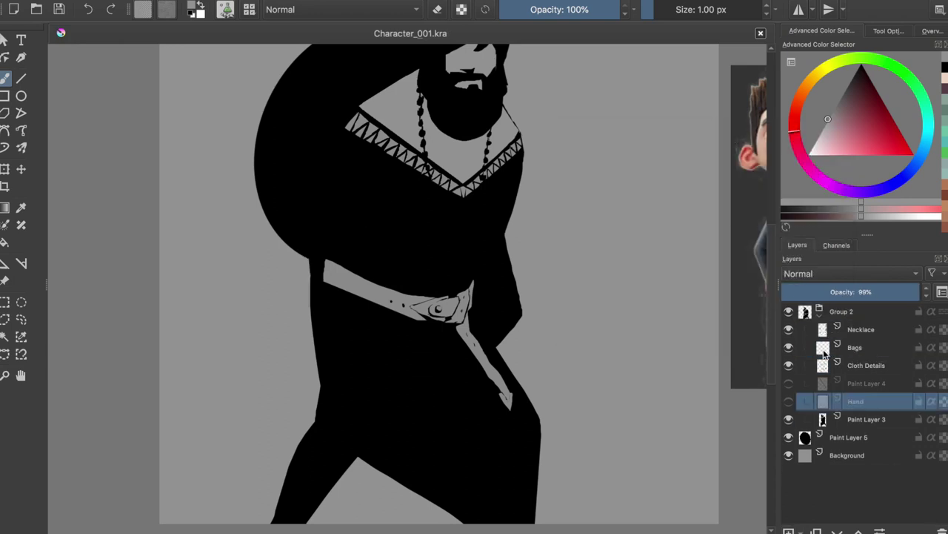
pyautogui.click(828, 346)
pyautogui.click(860, 365)
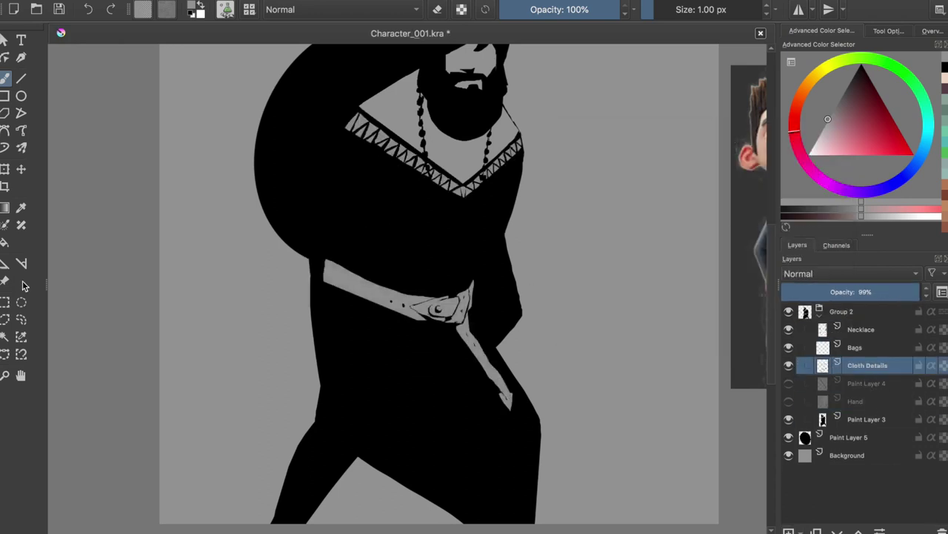
pyautogui.hotkey('ctrl', 'shift', 'z')
pyautogui.hotkey('ctrl', 'shift', 'z')
pyautogui.hotkey('ctrl', 'shift', 'z')
pyautogui.hotkey('ctrl', 'shift', 'z')
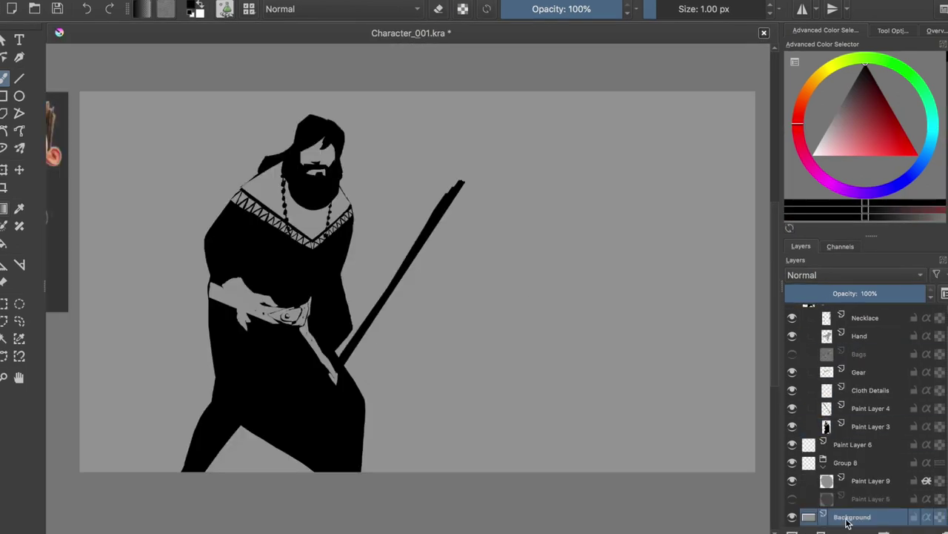
pyautogui.click(845, 463)
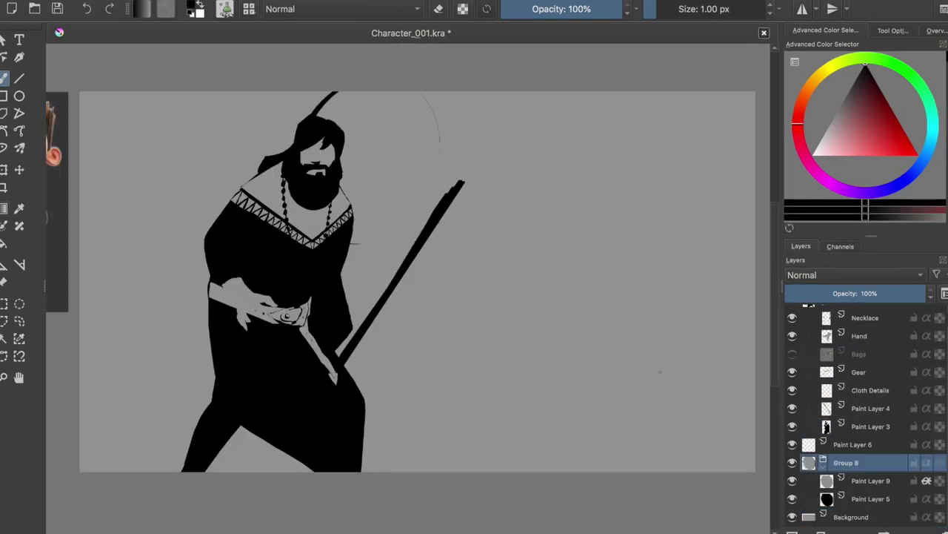
# Merge Group 8 into one layer named Shield and delete it.
pyautogui.press('t')
pyautogui.hotkey('ctrl', 'e')
pyautogui.doubleClick(843, 476)
pyautogui.write('Shield')
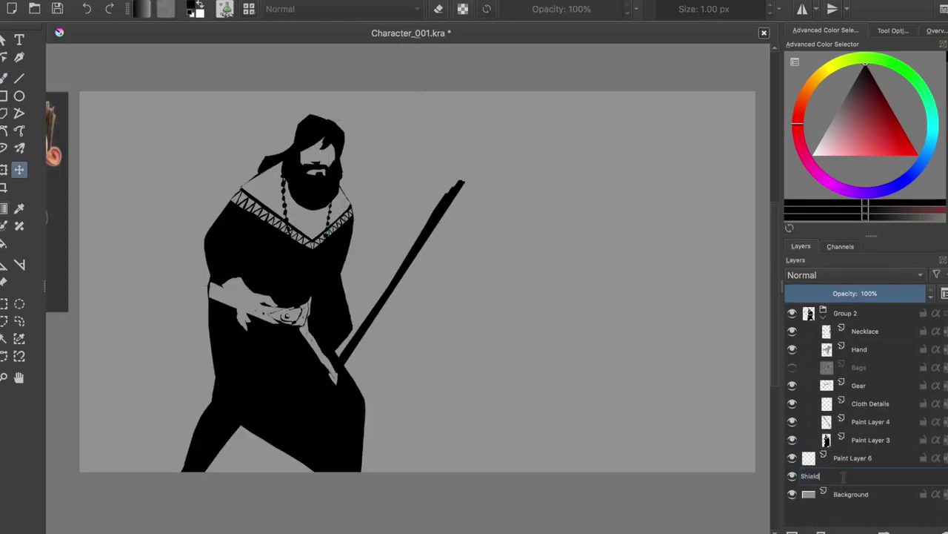
pyautogui.click(792, 423)
pyautogui.press('pagedown')
pyautogui.press('pagedown')
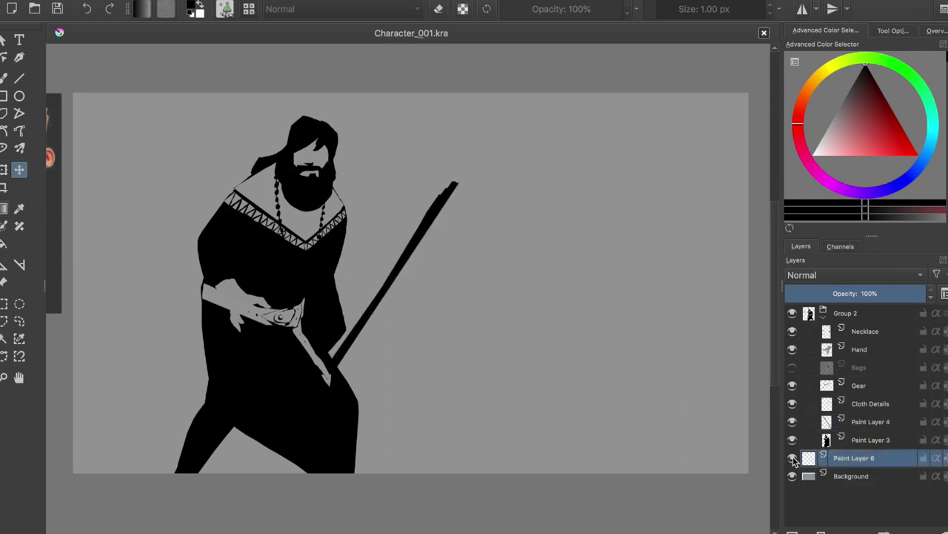
pyautogui.press('b')
# Scale the warrior's Group 2 down and move it up and to the left.
pyautogui.click(845, 313)
pyautogui.hotkey('ctrl', 't')
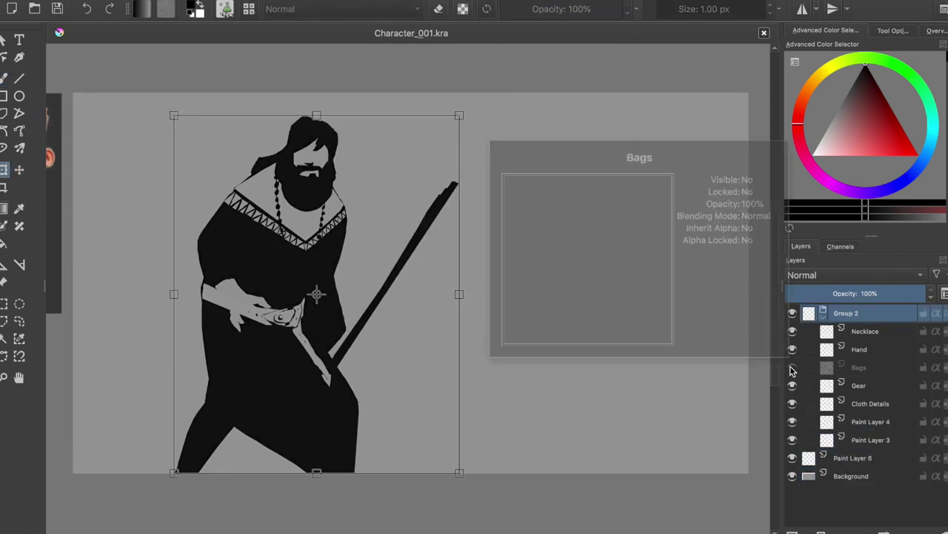
pyautogui.click(792, 367)
pyautogui.moveTo(459, 115); pyautogui.dragTo(434, 146)
pyautogui.moveTo(355, 281); pyautogui.dragTo(324, 250)
pyautogui.press('b')
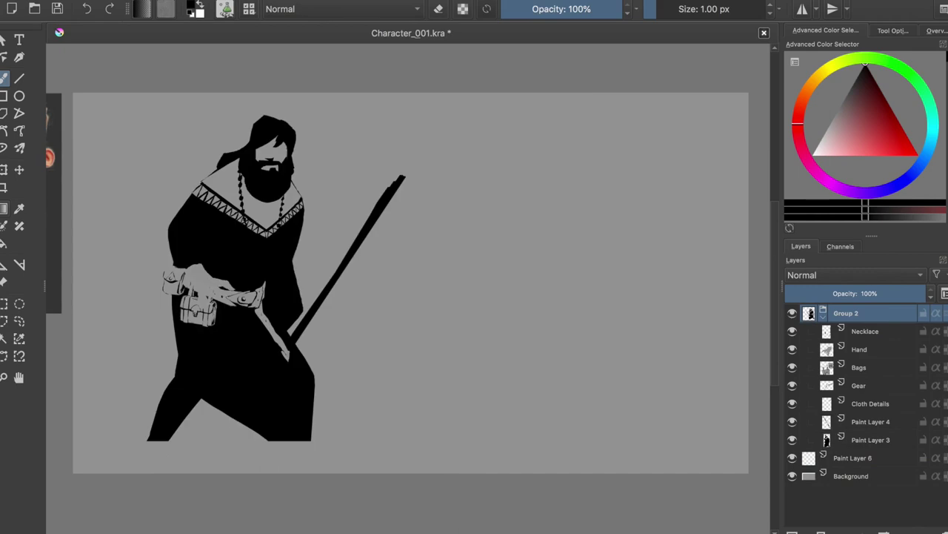
pyautogui.click(792, 367)
# Extend the lower-left leg and trim the robe hem diagonally on Paint Layer 3.
pyautogui.click(872, 439)
pyautogui.moveTo(156, 439); pyautogui.dragTo(147, 455)
pyautogui.press('e')
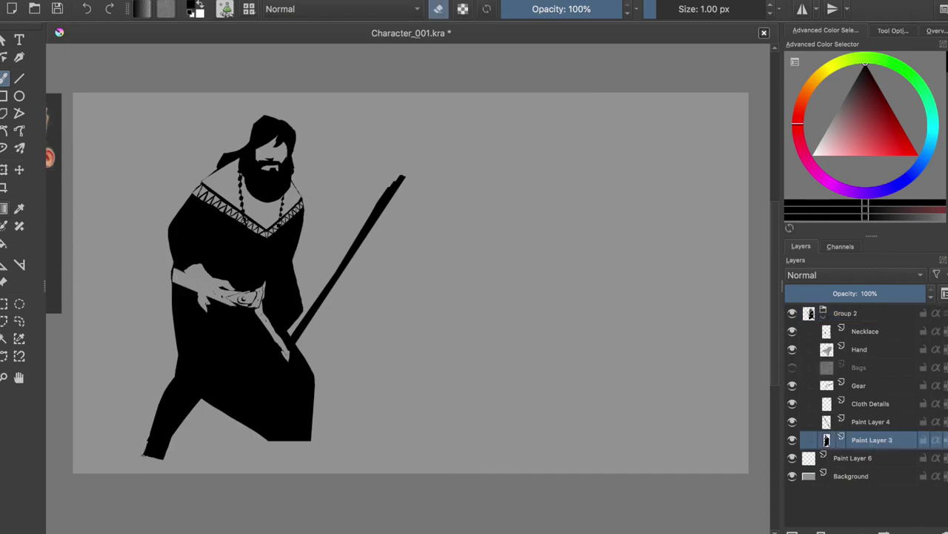
pyautogui.moveTo(311, 388)
pyautogui.mouseDown()
pyautogui.moveTo(315, 454)
pyautogui.moveTo(293, 452)
pyautogui.mouseUp()
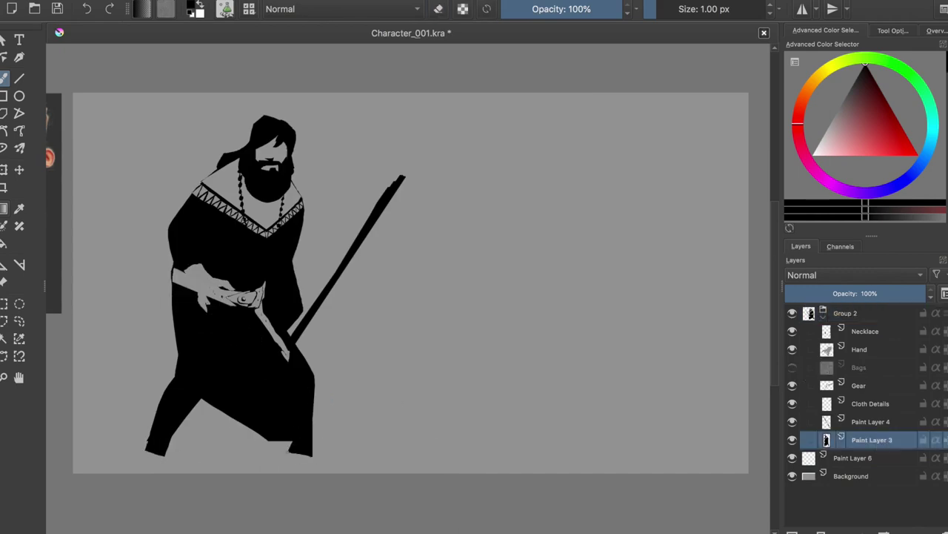
pyautogui.moveTo(203, 399); pyautogui.dragTo(289, 424)
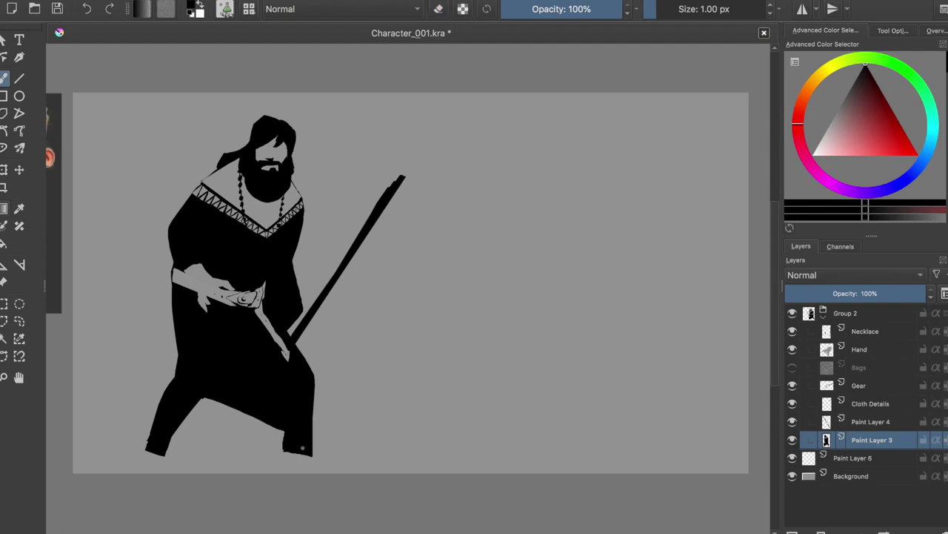
pyautogui.hotkey('ctrl', 's')
pyautogui.click(852, 458)
# Draw a light grey diagonal slope line, fill below it and raise Lightness to 40.
pyautogui.press('e')
pyautogui.click(825, 129)
pyautogui.moveTo(74, 327); pyautogui.dragTo(387, 420)
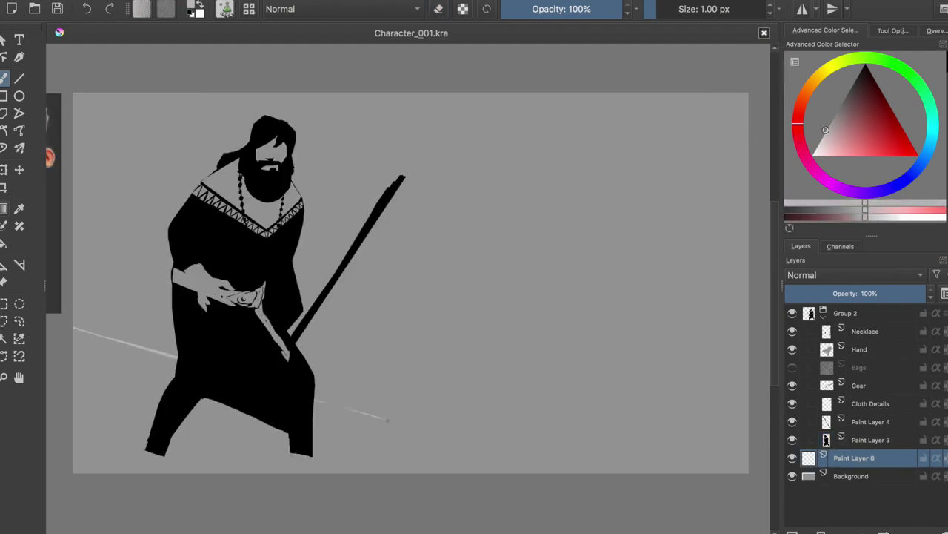
pyautogui.hotkey('shift', 'BackSpace')
pyautogui.hotkey('ctrl', 'u')
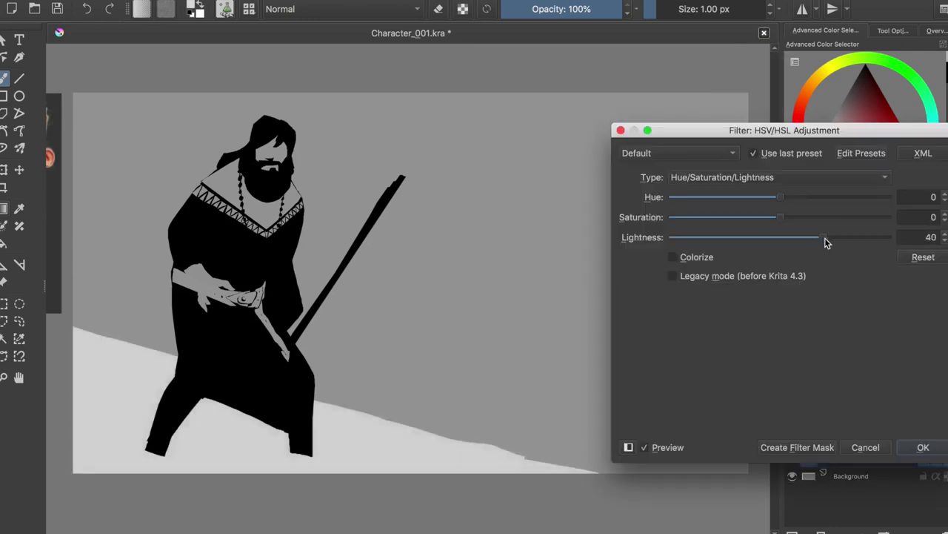
pyautogui.click(905, 449)
pyautogui.hotkey('ctrl', 's')
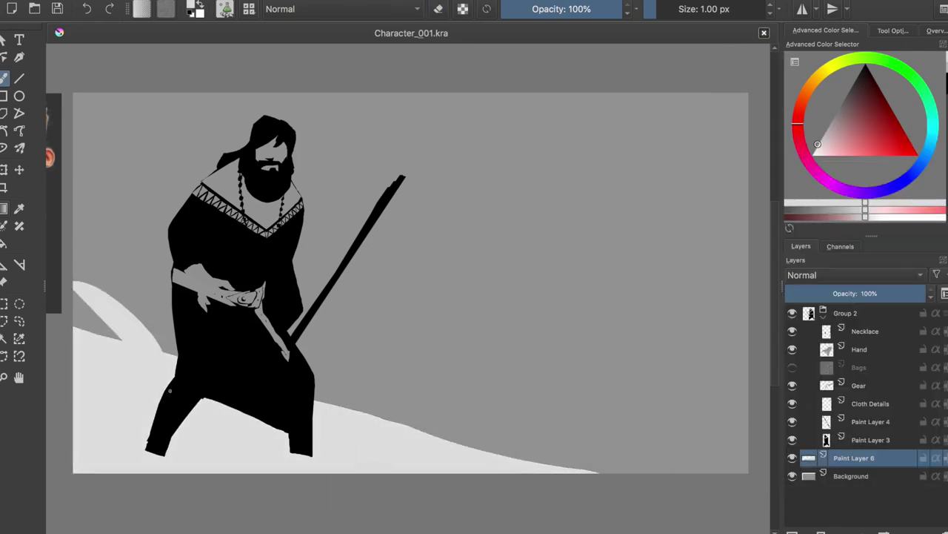
# Undo the extra snow shapes, add Paint Layer 7, and paint a dark tree trunk at left.
pyautogui.moveTo(170, 391); pyautogui.dragTo(149, 328)
pyautogui.hotkey('ctrl', 'z')
pyautogui.hotkey('ctrl', 's')
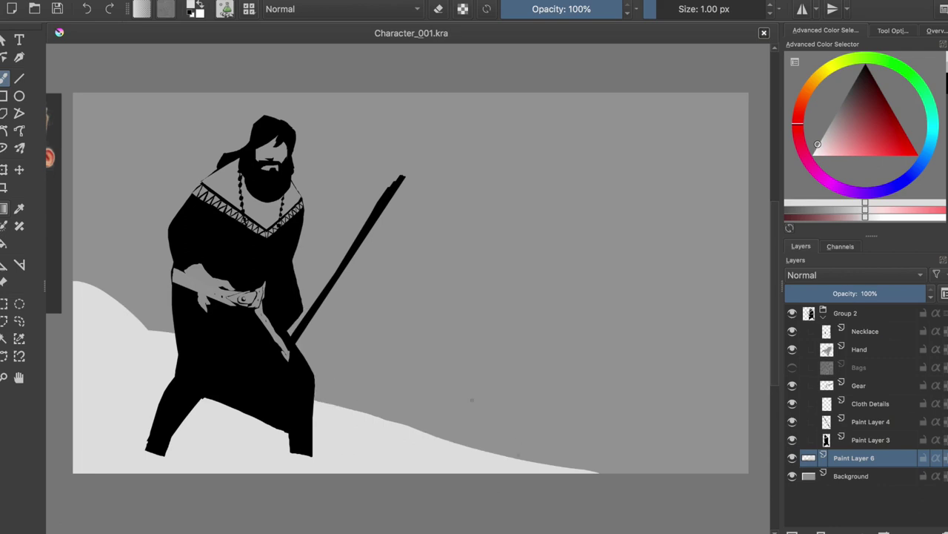
pyautogui.press('Insert')
pyautogui.click(835, 465)
pyautogui.press('Insert')
pyautogui.press('d')
pyautogui.moveTo(145, 94); pyautogui.dragTo(106, 311)
# Thicken the first dark trunk, add a second trunk at the far left edge, and save.
pyautogui.moveTo(102, 189); pyautogui.dragTo(110, 326)
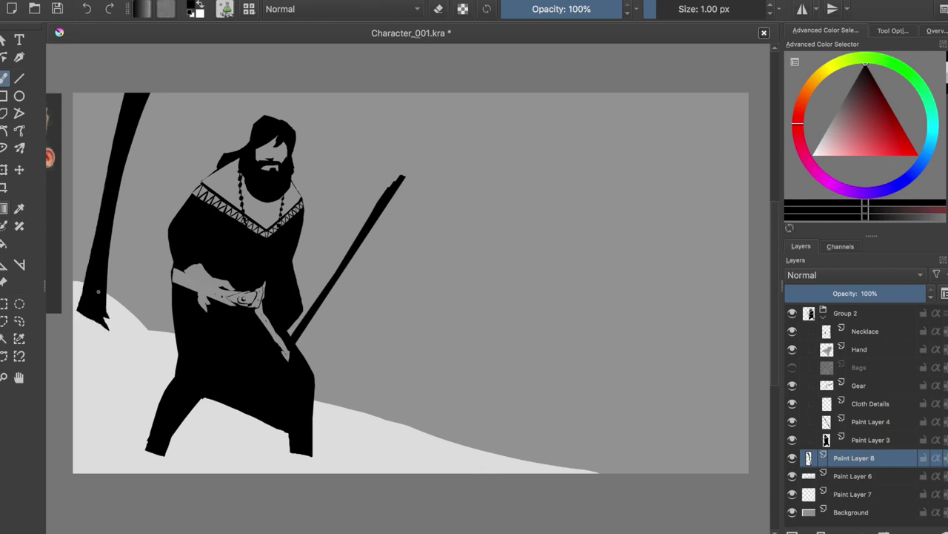
pyautogui.moveTo(111, 141); pyautogui.dragTo(98, 320)
pyautogui.moveTo(92, 95); pyautogui.dragTo(78, 226)
pyautogui.hotkey('ctrl', 's')
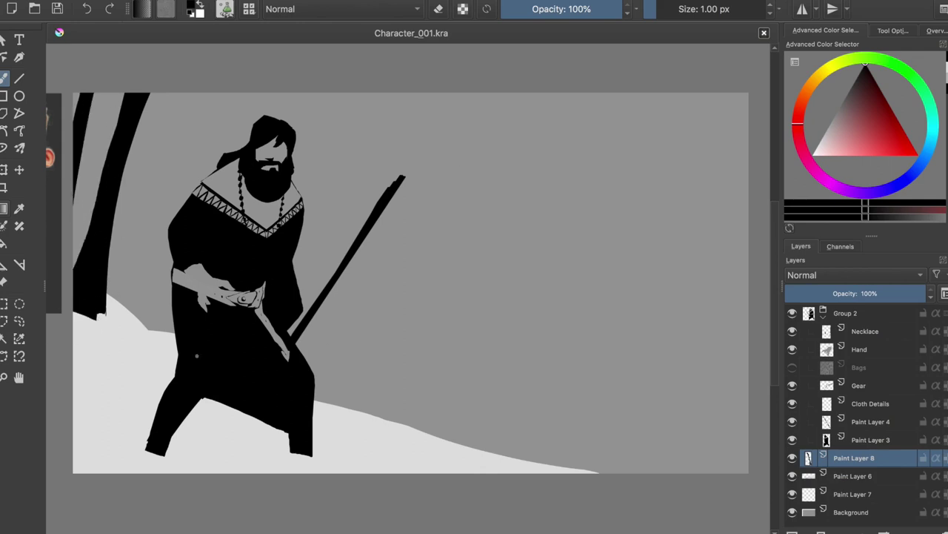
# Try extending the warrior's left foot and marking the snow's lower-left edge, undoing both.
pyautogui.moveTo(167, 453)
pyautogui.mouseDown()
pyautogui.moveTo(141, 446)
pyautogui.moveTo(178, 453)
pyautogui.mouseUp()
pyautogui.hotkey('ctrl', 'z')
pyautogui.hotkey('ctrl', 'z')
pyautogui.hotkey('ctrl', 'z')
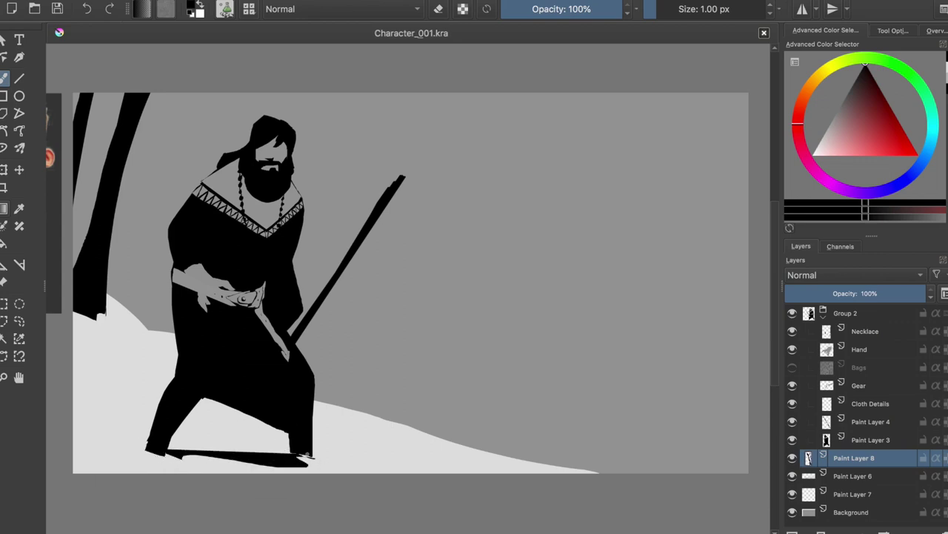
pyautogui.click(852, 475)
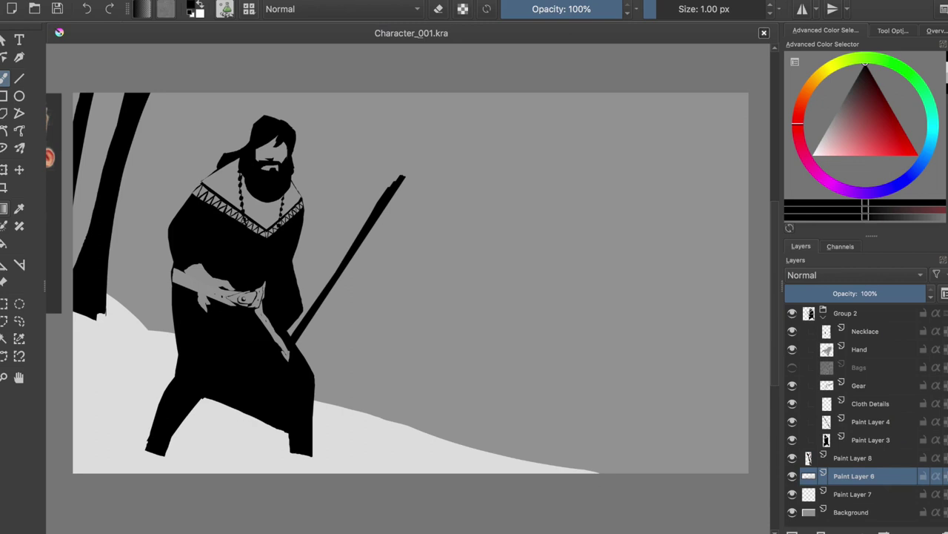
pyautogui.moveTo(74, 343); pyautogui.dragTo(100, 358)
pyautogui.hotkey('ctrl', 'z')
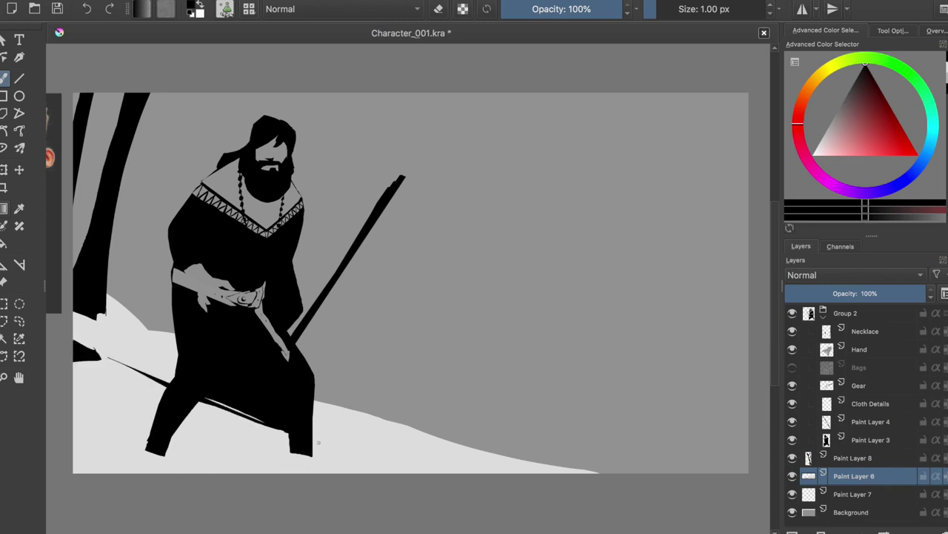
# Test three dark diagonal streaks across the snow layer, then undo them all.
pyautogui.moveTo(99, 364); pyautogui.dragTo(322, 471)
pyautogui.moveTo(116, 408); pyautogui.dragTo(230, 473)
pyautogui.moveTo(74, 419); pyautogui.dragTo(132, 467)
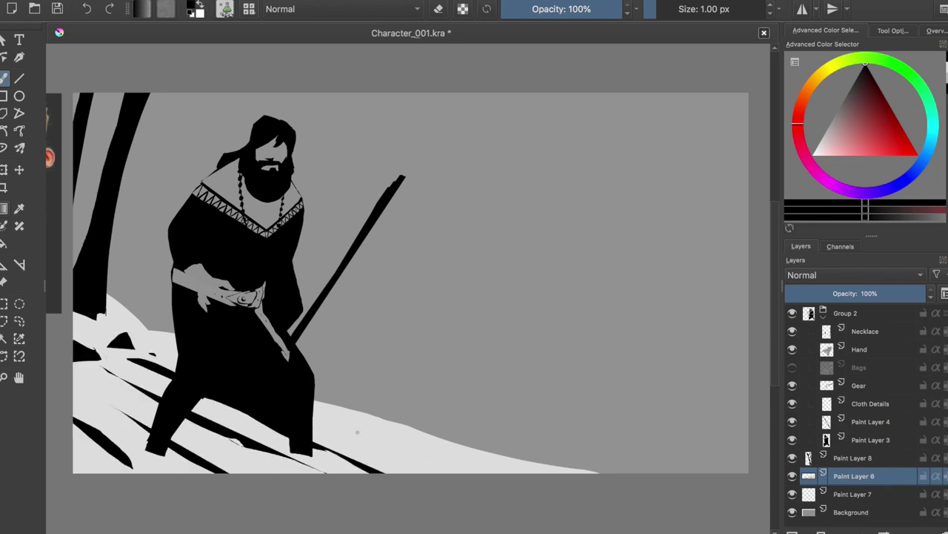
pyautogui.hotkey('ctrl', 'z')
pyautogui.hotkey('ctrl', 'z')
pyautogui.hotkey('ctrl', 'z')
pyautogui.hotkey('ctrl', 'z')
pyautogui.hotkey('ctrl', 'z')
pyautogui.hotkey('ctrl', 'z')
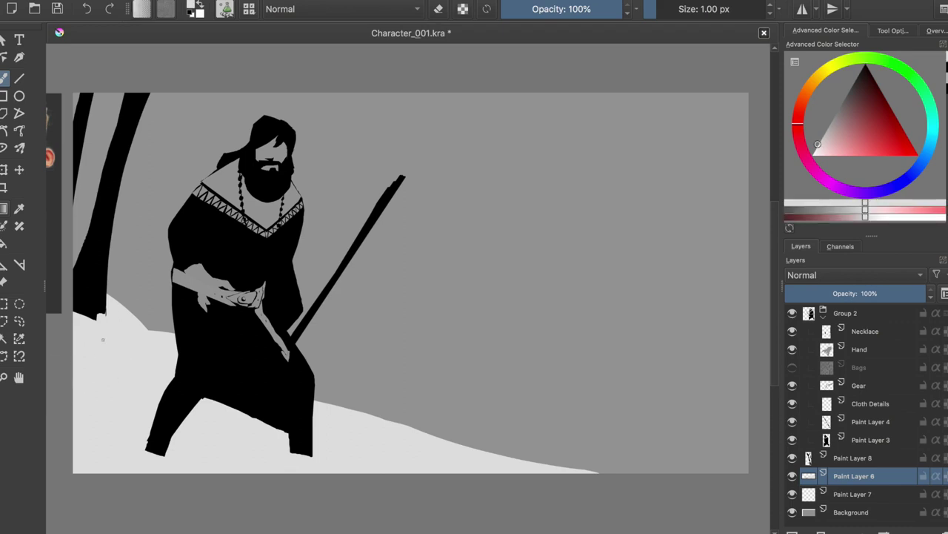
pyautogui.hotkey('ctrl', 'z')
pyautogui.press('pagedown')
# On Paint Layer 7, brush long light drifts toward the lower right and a thin upper-left streak.
pyautogui.moveTo(350, 304); pyautogui.dragTo(741, 444)
pyautogui.hotkey('ctrl', 'z')
pyautogui.moveTo(82, 161); pyautogui.dragTo(738, 471)
pyautogui.moveTo(382, 312); pyautogui.dragTo(637, 473)
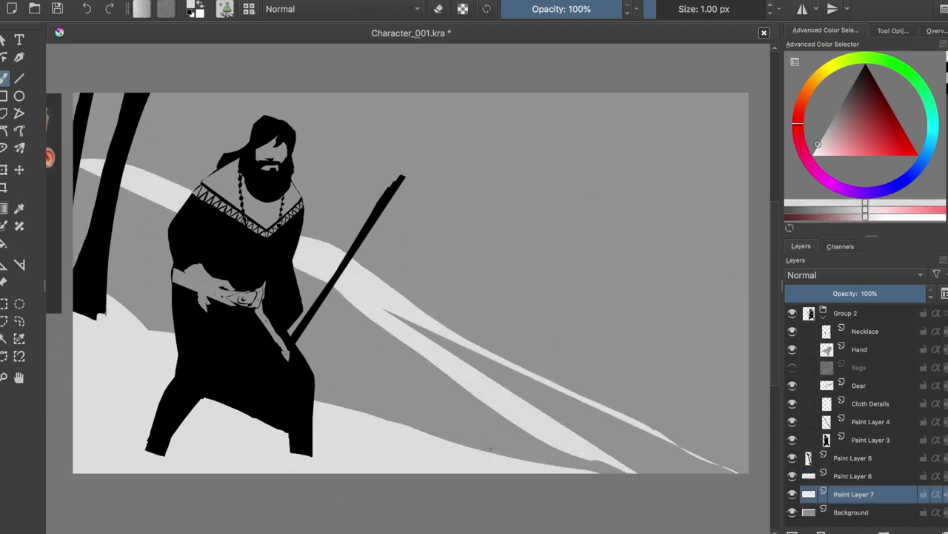
pyautogui.moveTo(489, 449); pyautogui.dragTo(324, 360)
pyautogui.moveTo(176, 215); pyautogui.dragTo(80, 193)
# Redraw the thin left streak and add a light streak near the lower right.
pyautogui.hotkey('ctrl', 'z')
pyautogui.moveTo(175, 212); pyautogui.dragTo(80, 195)
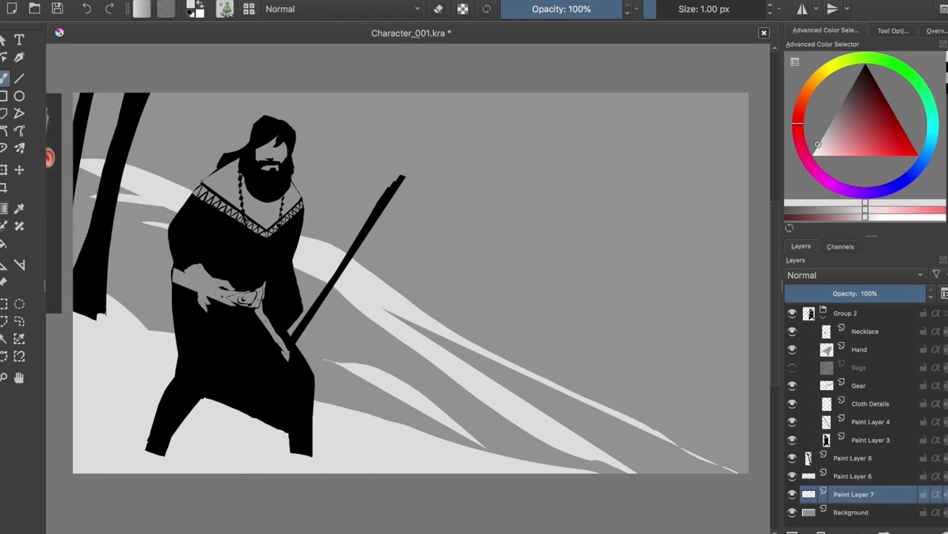
pyautogui.moveTo(171, 293); pyautogui.dragTo(110, 303)
pyautogui.hotkey('ctrl', 'z')
pyautogui.moveTo(465, 416); pyautogui.dragTo(507, 461)
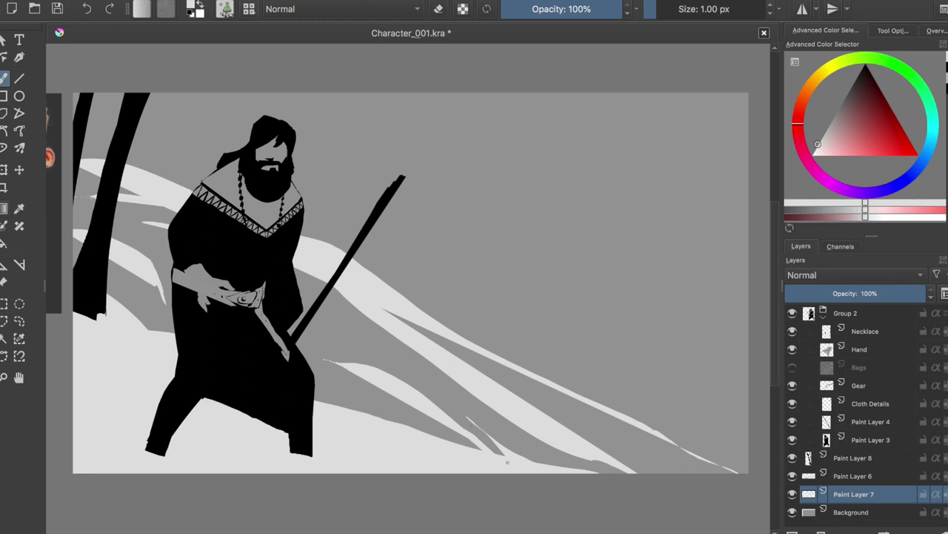
# Drop the drift between the trunks, keep the drift right of the spear, and compare the drifts.
pyautogui.moveTo(169, 180); pyautogui.dragTo(117, 144)
pyautogui.hotkey('ctrl', 'z')
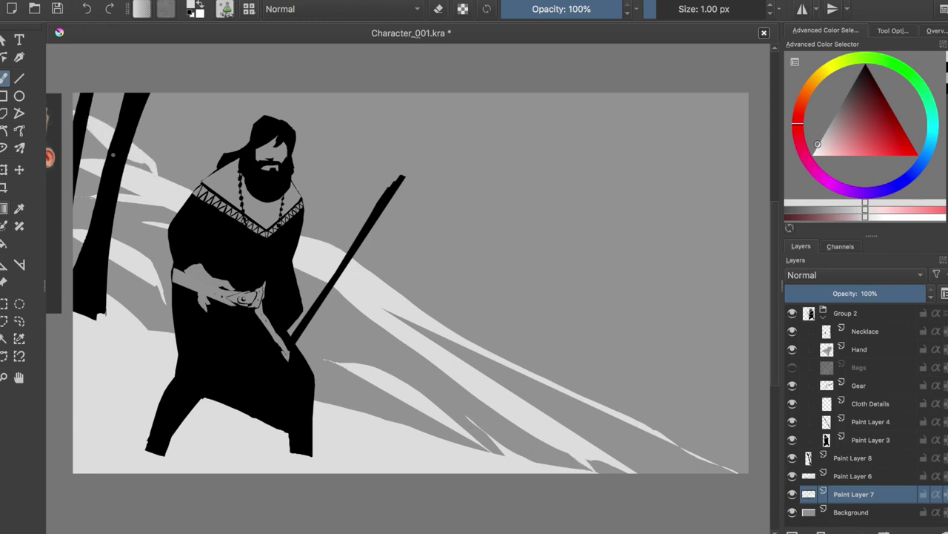
pyautogui.moveTo(160, 175); pyautogui.dragTo(88, 108)
pyautogui.hotkey('ctrl', 'z')
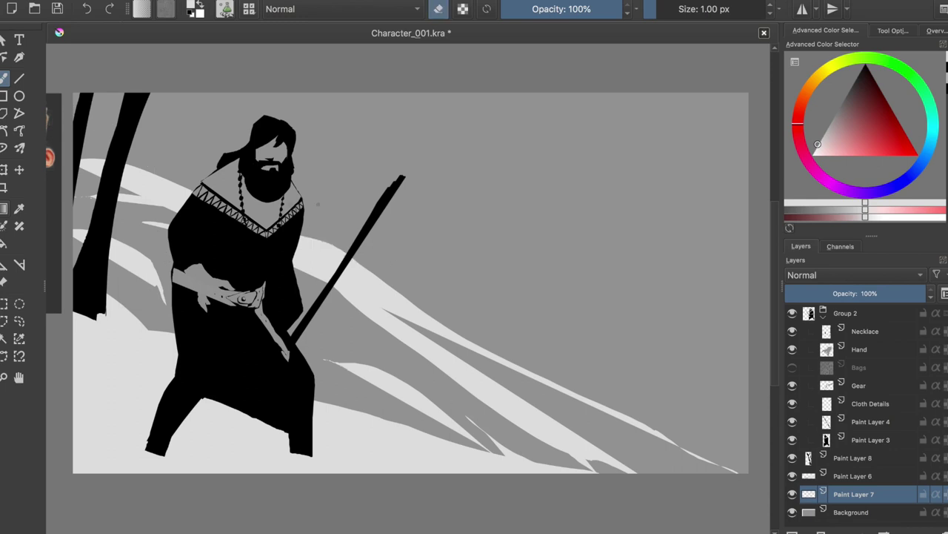
pyautogui.hotkey('ctrl', 'z')
pyautogui.press('e')
pyautogui.hotkey('ctrl', 'shift', 'z')
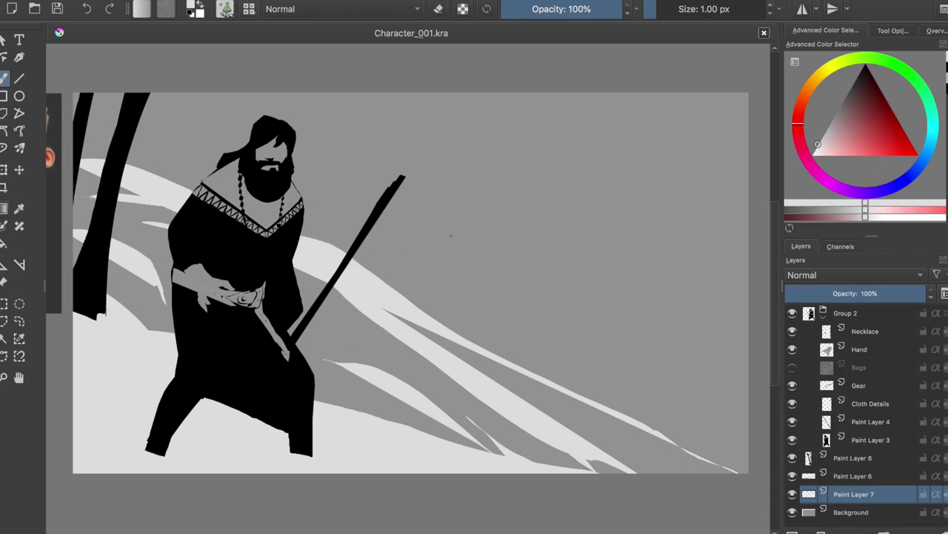
pyautogui.press('m')
pyautogui.press('m')
pyautogui.click(792, 495)
pyautogui.click(792, 495)
# On new Paint Layer 9, fill the right-hand drifts with light blue.
pyautogui.press('Insert')
pyautogui.click(921, 161)
pyautogui.click(841, 138)
pyautogui.hotkey('shift', 'BackSpace')
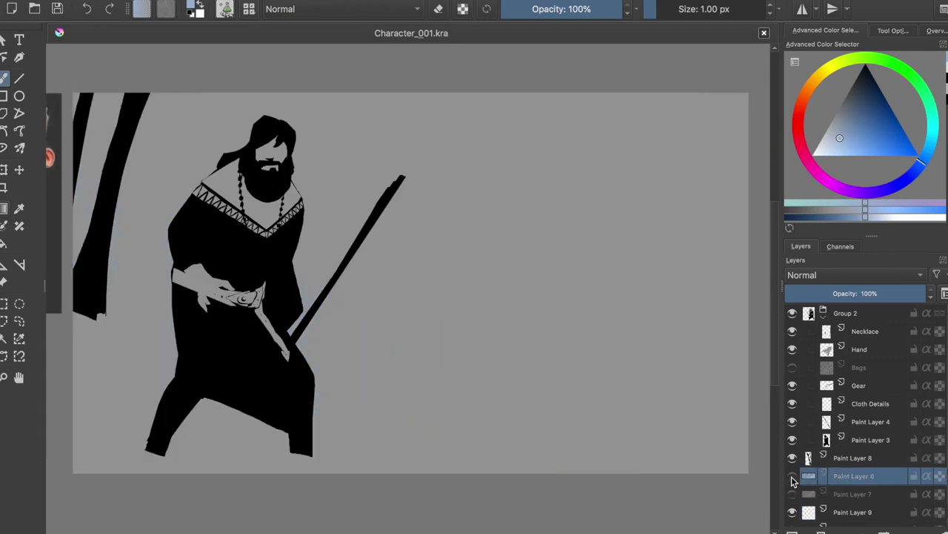
# Erase light snow at the lower left and darken the shadows under both feet.
pyautogui.press('e')
pyautogui.moveTo(75, 329); pyautogui.dragTo(138, 358)
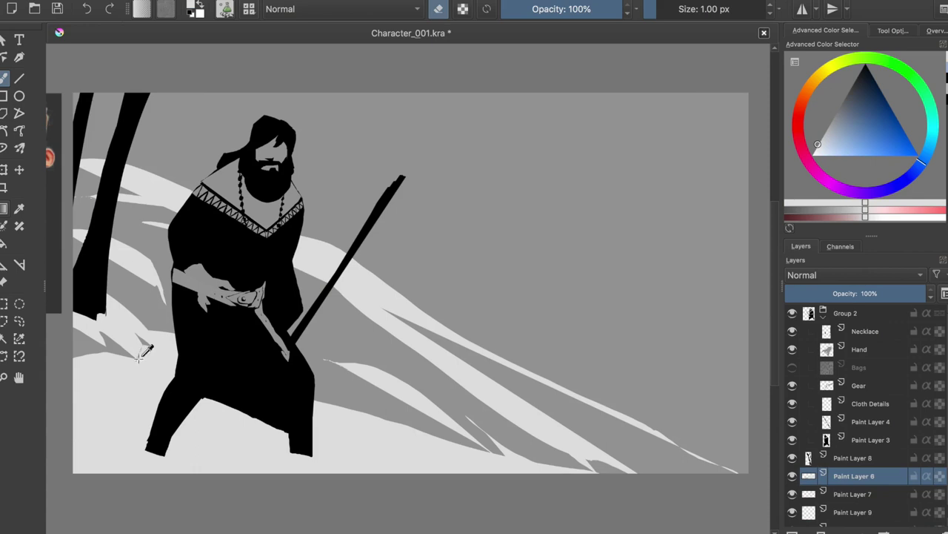
pyautogui.hotkey('ctrl', 's')
pyautogui.moveTo(133, 445); pyautogui.dragTo(178, 456)
pyautogui.press('e')
pyautogui.moveTo(315, 452); pyautogui.dragTo(323, 453)
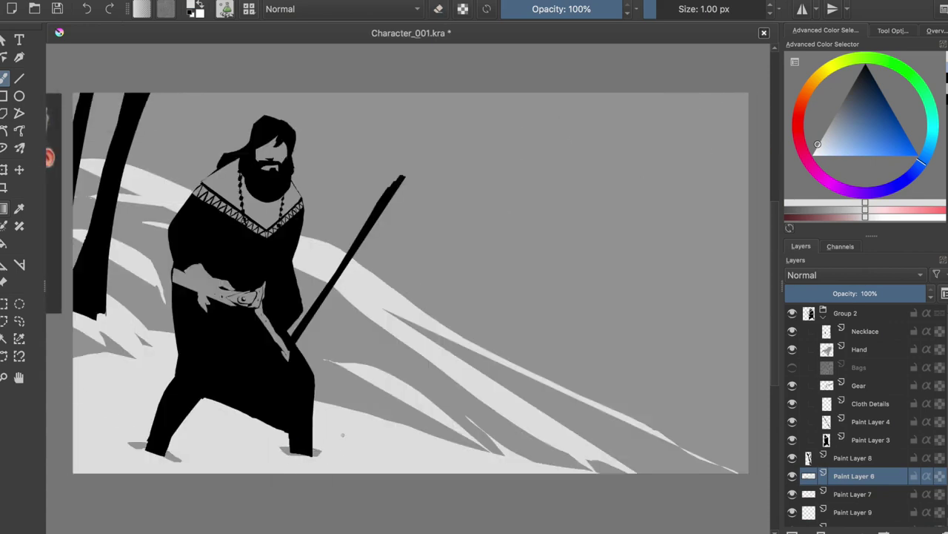
pyautogui.hotkey('ctrl', 's')
# Scatter small grey shadow patches across the snow, checking in mirrored view.
pyautogui.press('e')
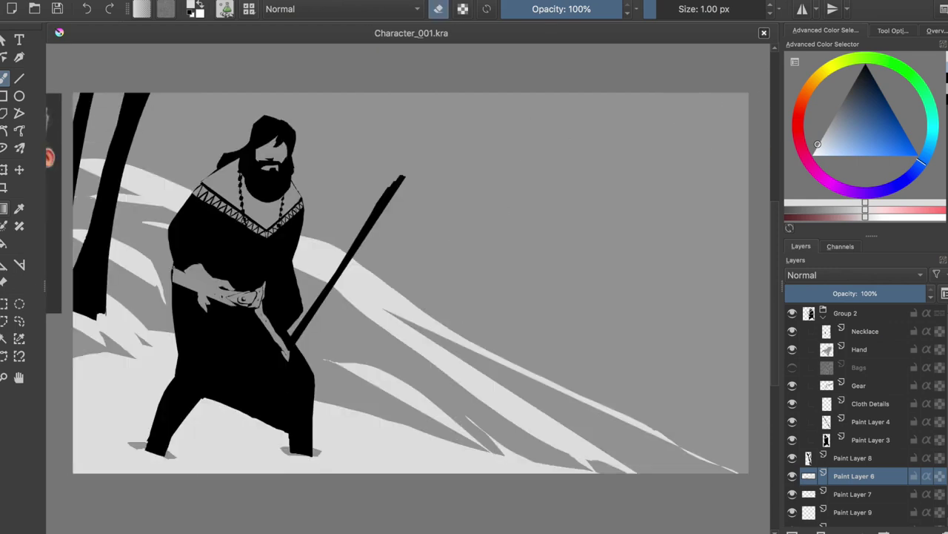
pyautogui.moveTo(386, 458)
pyautogui.mouseDown()
pyautogui.moveTo(355, 464)
pyautogui.moveTo(414, 453)
pyautogui.mouseUp()
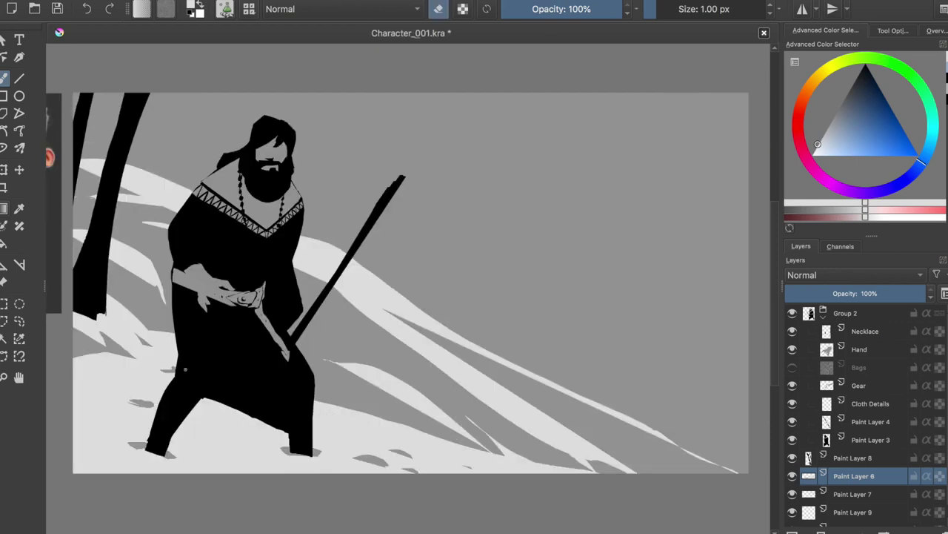
pyautogui.press('m')
pyautogui.press('m')
pyautogui.hotkey('ctrl', 's')
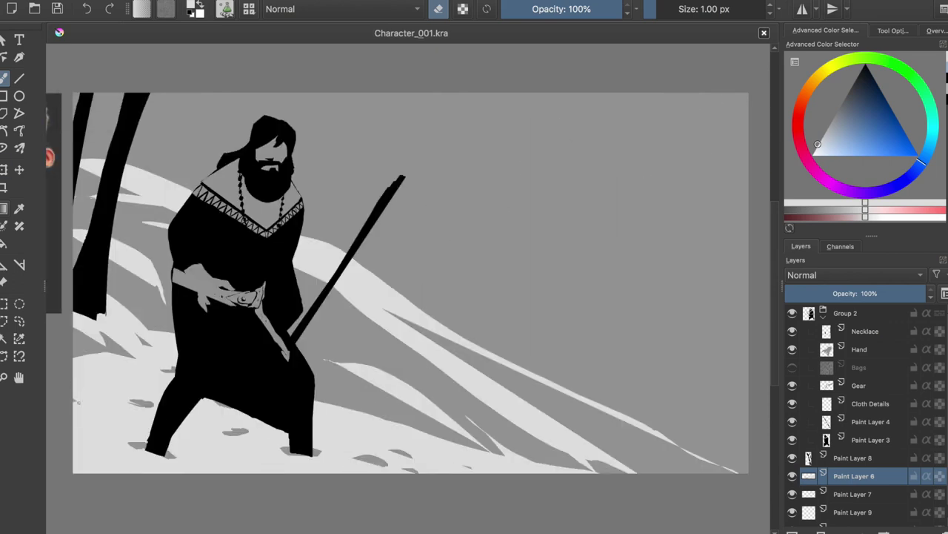
pyautogui.moveTo(81, 415); pyautogui.dragTo(111, 437)
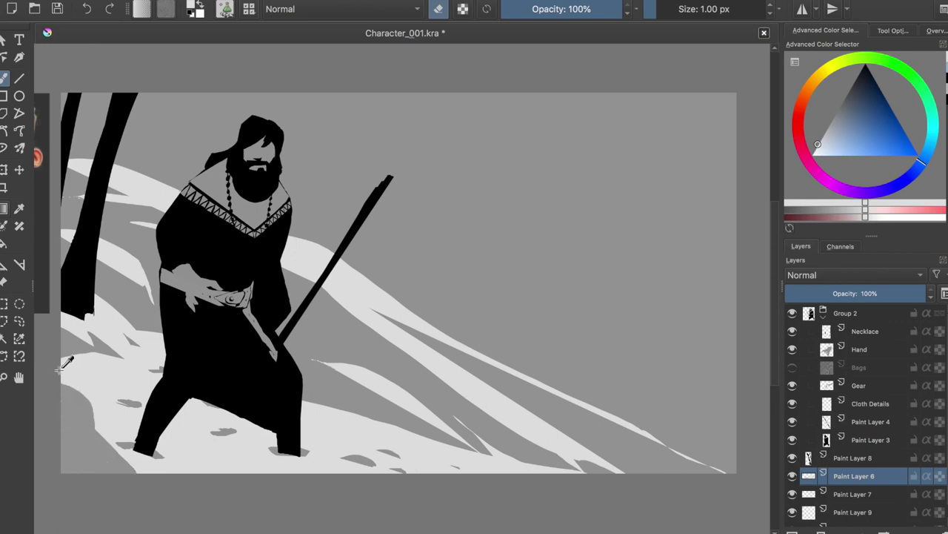
pyautogui.hotkey('ctrl', 's')
pyautogui.press('m')
pyautogui.press('e')
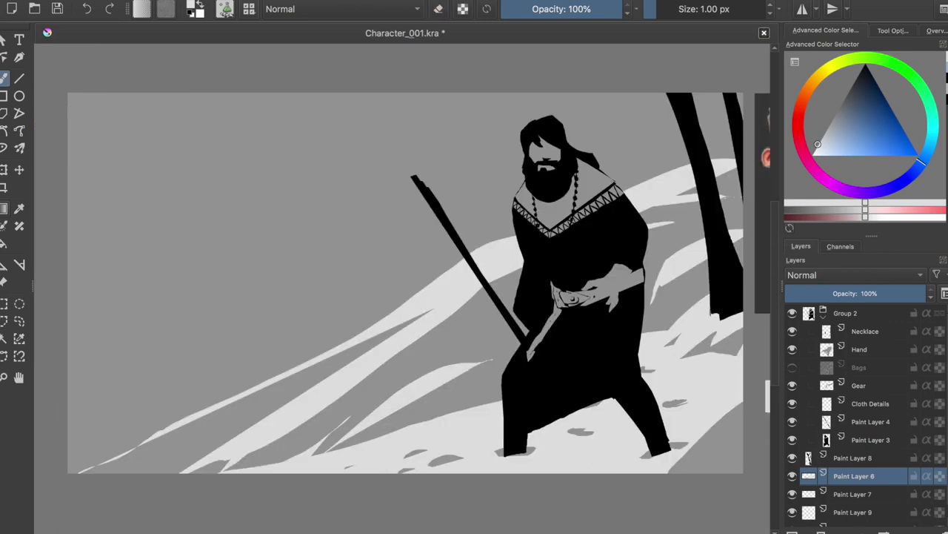
pyautogui.press('m')
# On Paint Layer 8, erase part of the left trunk's lower edge and save.
pyautogui.click(853, 457)
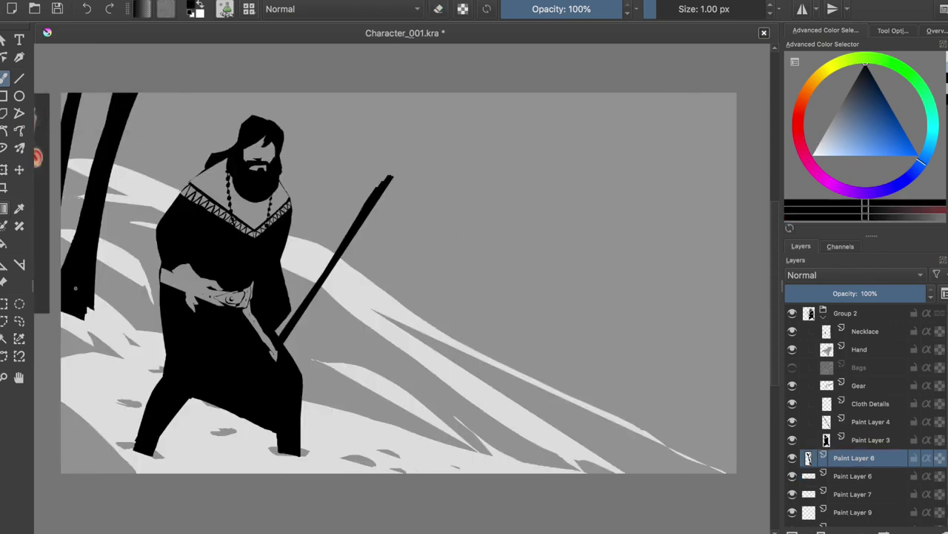
pyautogui.press('e')
pyautogui.moveTo(67, 296); pyautogui.dragTo(95, 317)
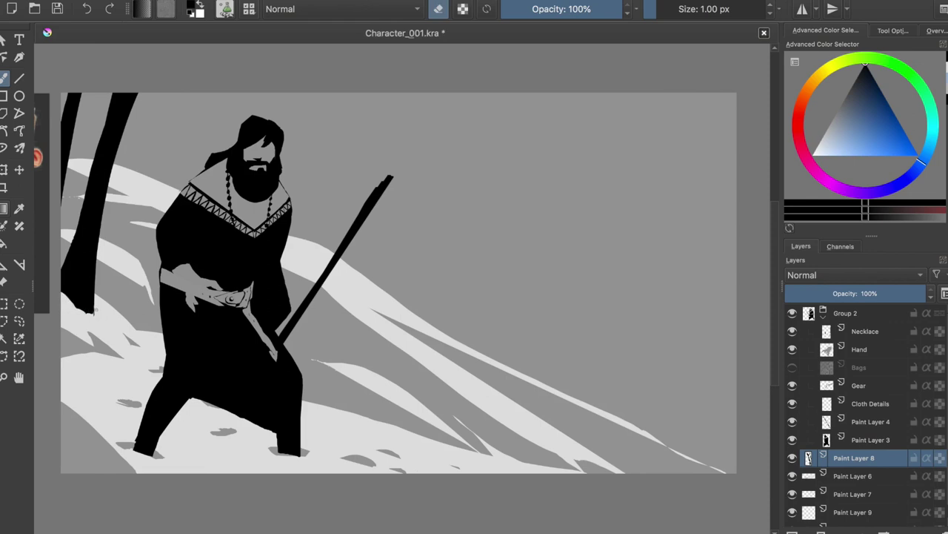
pyautogui.press('m')
pyautogui.hotkey('ctrl', 's')
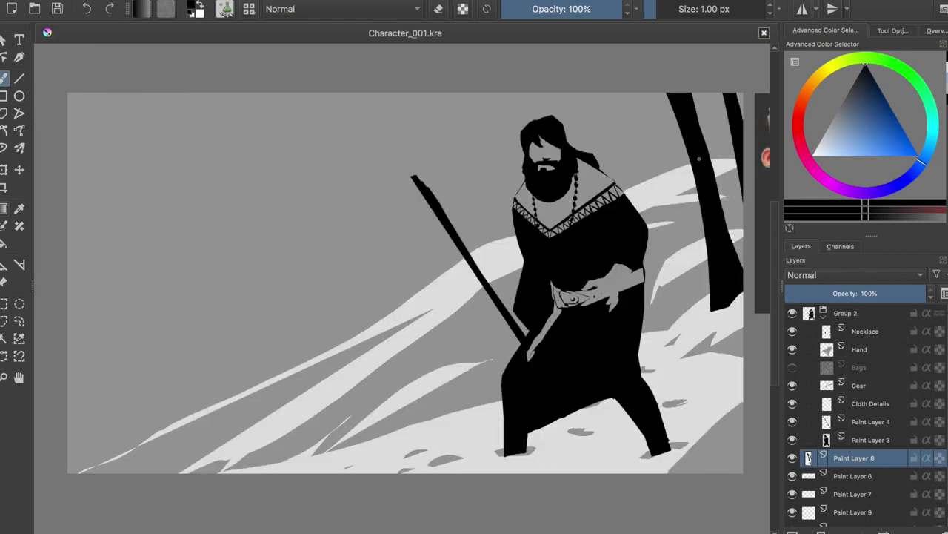
pyautogui.moveTo(666, 97); pyautogui.dragTo(652, 191)
pyautogui.hotkey('ctrl', 'z')
pyautogui.press('m')
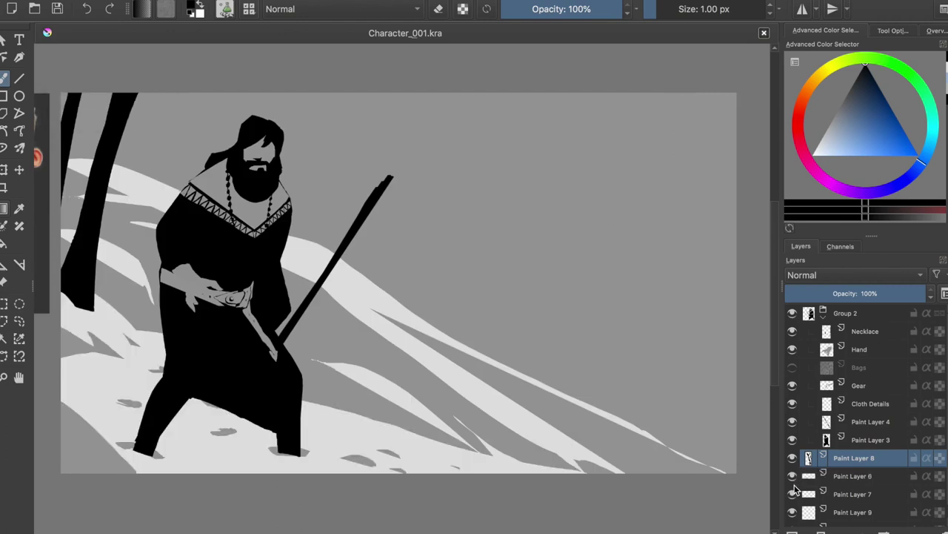
pyautogui.click(831, 531)
# Add a new paint layer grouped and clipped to the trunk layer, using the light colour.
pyautogui.click(815, 332)
pyautogui.hotkey('ctrl', 'shift', 'g')
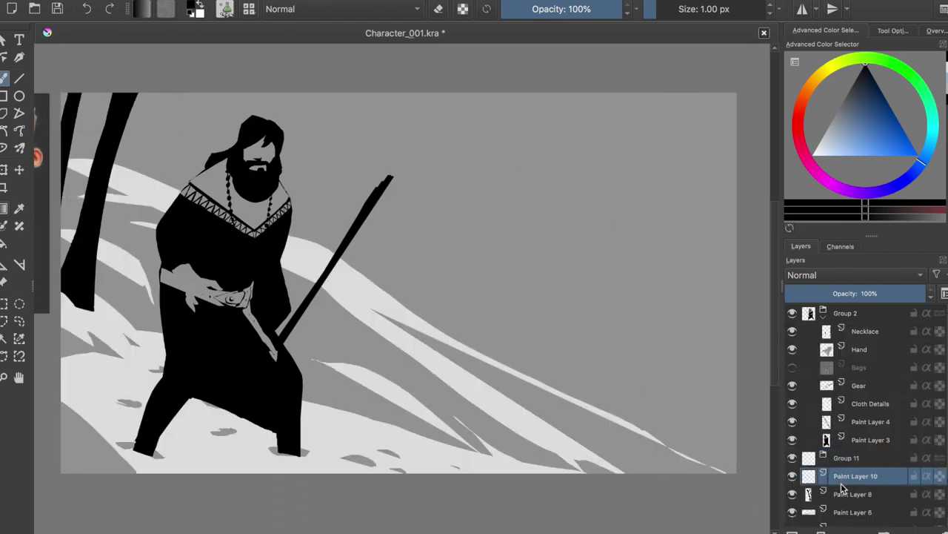
pyautogui.hotkey('ctrl', 's')
pyautogui.press('x')
# Paint thin light highlight strokes along the left tree trunks.
pyautogui.moveTo(120, 94)
pyautogui.mouseDown()
pyautogui.moveTo(65, 271)
pyautogui.moveTo(85, 215)
pyautogui.mouseUp()
pyautogui.moveTo(75, 262); pyautogui.dragTo(64, 293)
pyautogui.hotkey('ctrl', 'z')
pyautogui.hotkey('ctrl', 'z')
pyautogui.moveTo(116, 94); pyautogui.dragTo(71, 260)
pyautogui.press('m')
pyautogui.press('m')
pyautogui.hotkey('ctrl', 's')
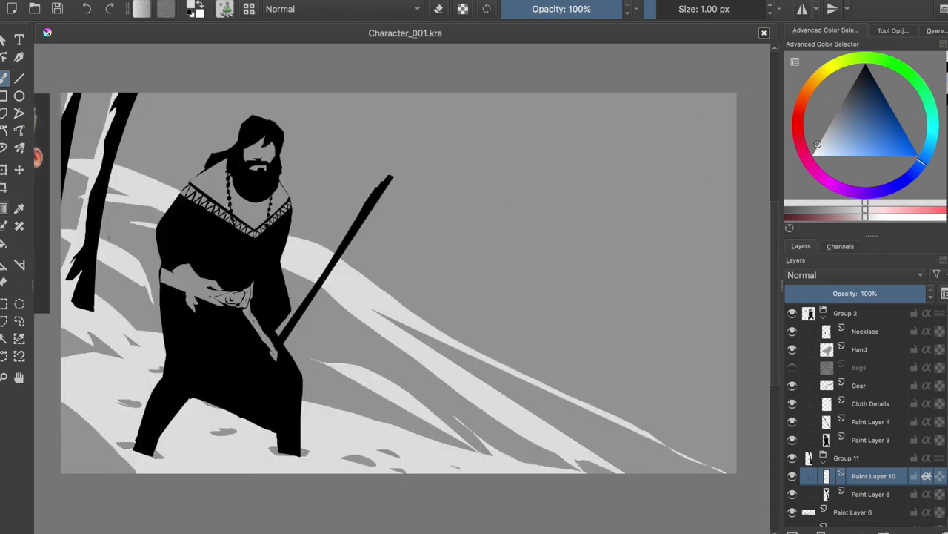
# Erase excess light strokes on the left trunk and the right trunk edge.
pyautogui.press('e')
pyautogui.moveTo(113, 95); pyautogui.dragTo(80, 236)
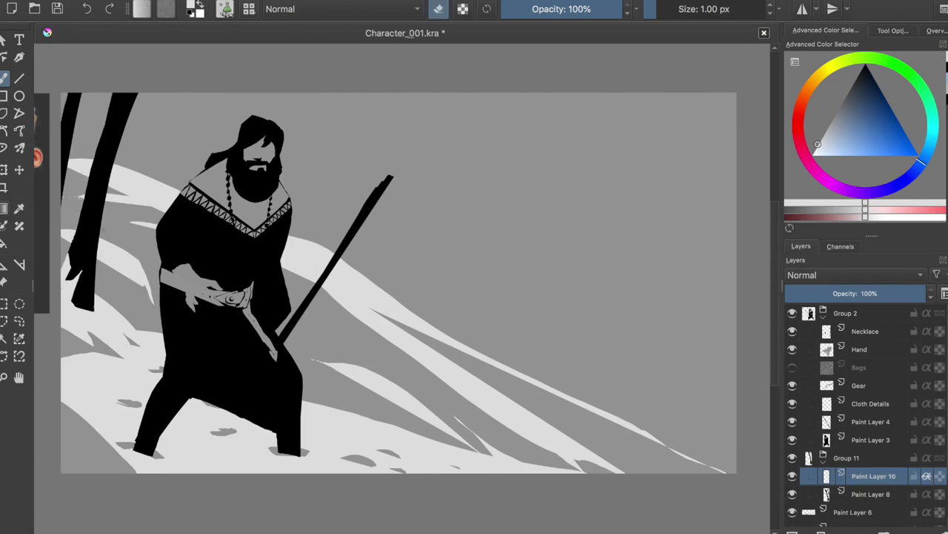
pyautogui.press('e')
pyautogui.press('m')
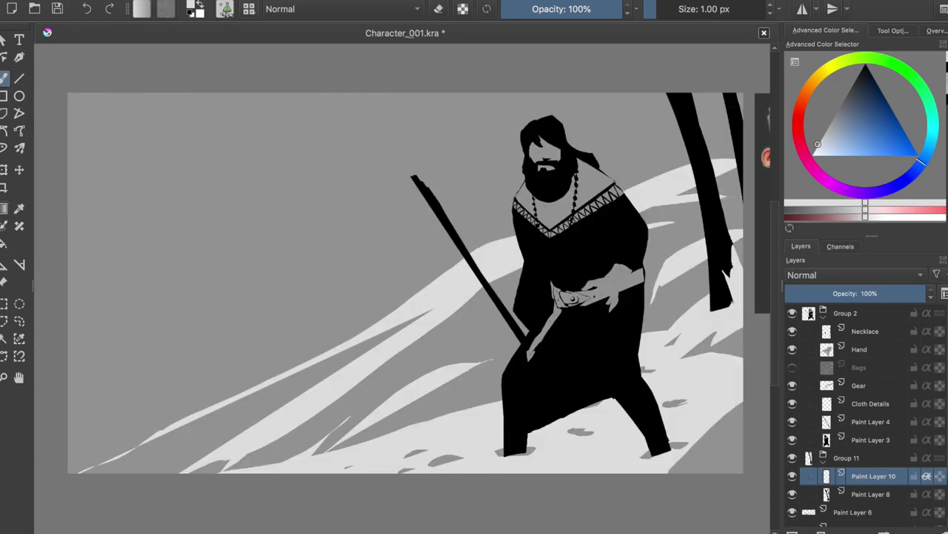
pyautogui.press('e')
pyautogui.moveTo(728, 293); pyautogui.dragTo(720, 268)
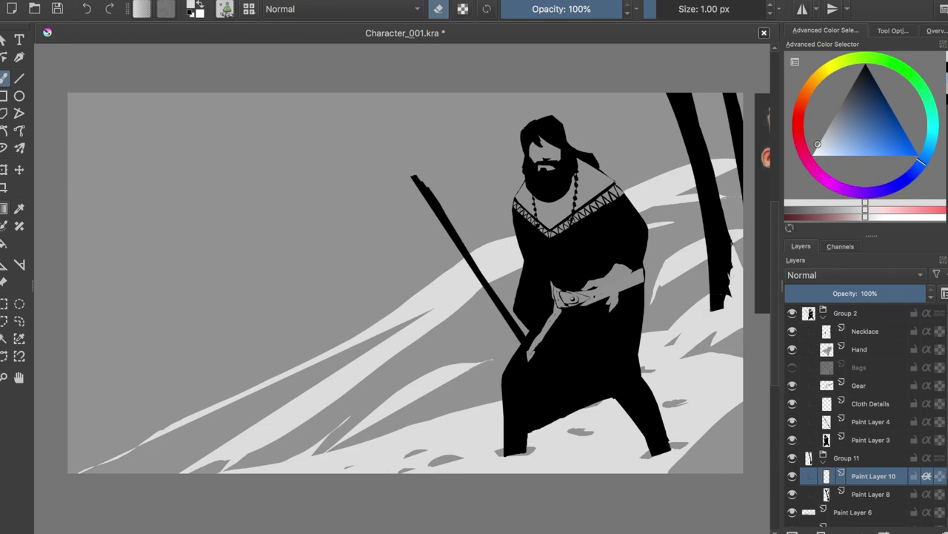
pyautogui.press('m')
pyautogui.press('e')
# Slim the lower-left trunk edge with light paint strokes.
pyautogui.moveTo(72, 273); pyautogui.dragTo(75, 308)
pyautogui.moveTo(78, 248); pyautogui.dragTo(80, 310)
pyautogui.hotkey('ctrl', 'z')
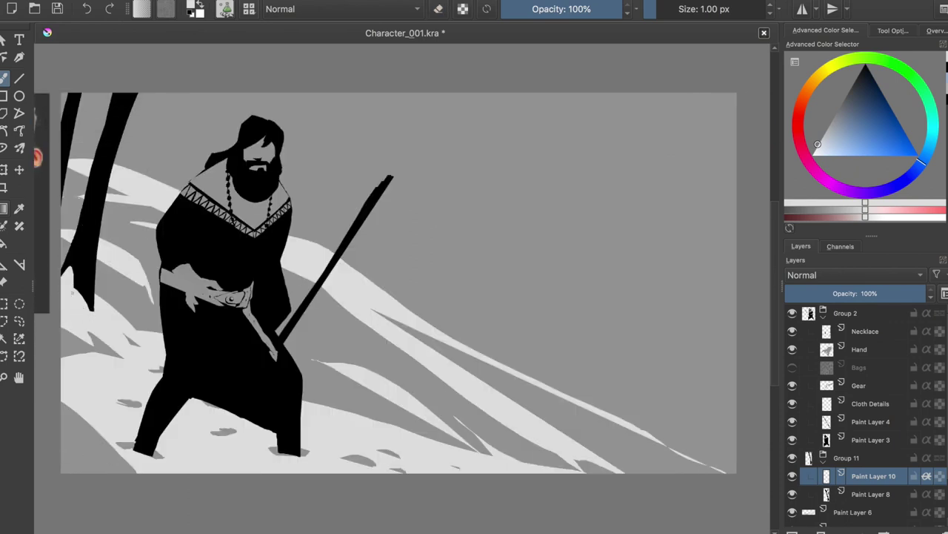
pyautogui.press('m')
pyautogui.press('e')
pyautogui.press('m')
pyautogui.hotkey('ctrl', 's')
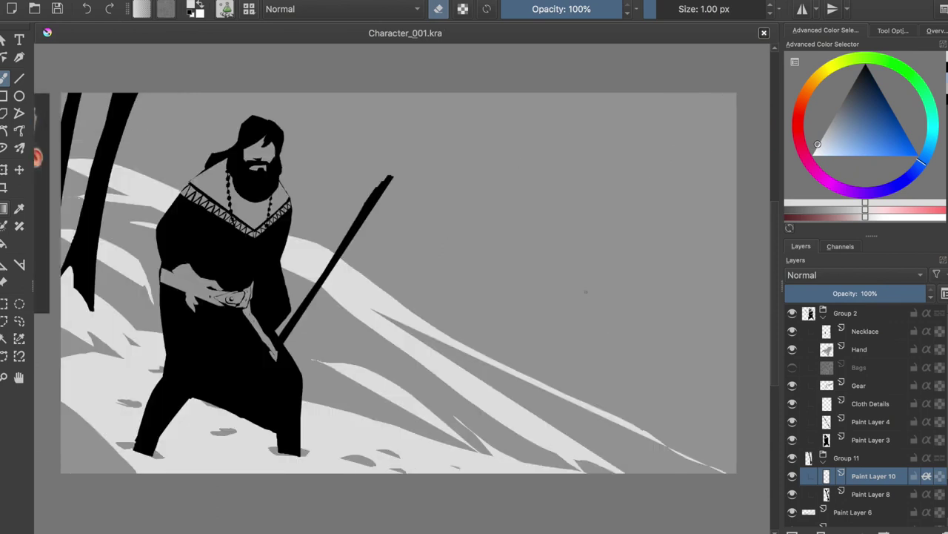
# Narrow and shorten the lower-left trunk further, then save.
pyautogui.moveTo(77, 237); pyautogui.dragTo(89, 309)
pyautogui.moveTo(81, 197); pyautogui.dragTo(88, 301)
pyautogui.press('m')
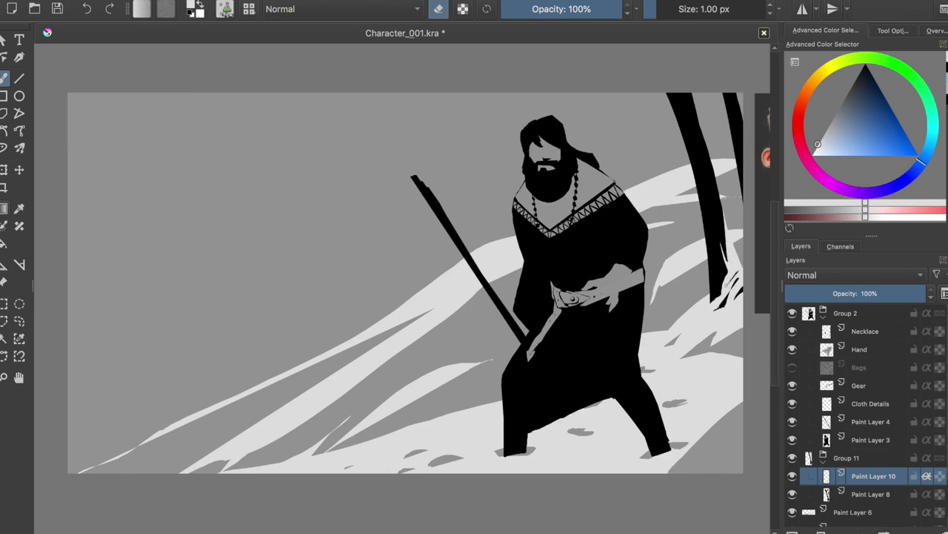
pyautogui.press('m')
pyautogui.hotkey('ctrl', 's')
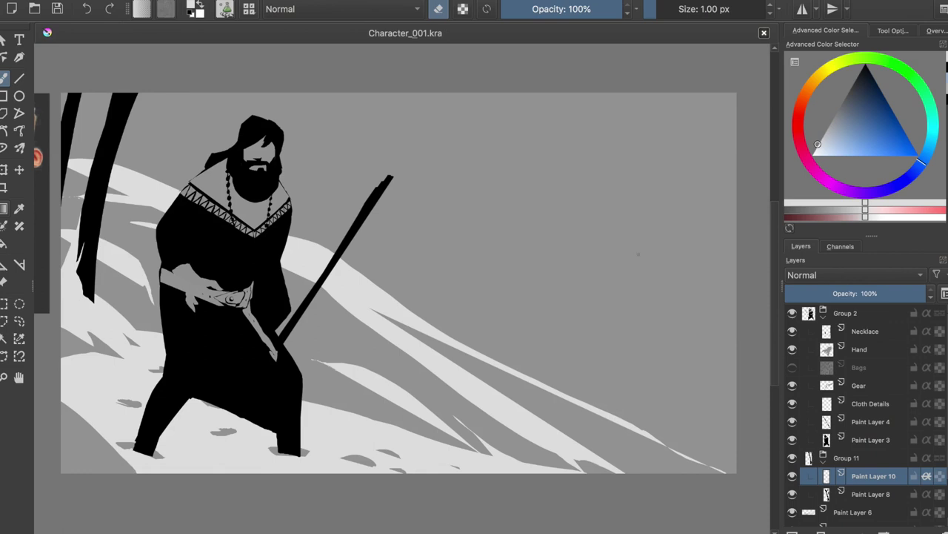
# On Paint Layer 4, paint a black pointed spearhead on the spear tip.
pyautogui.click(872, 421)
pyautogui.press('d')
pyautogui.press('e')
pyautogui.moveTo(360, 202)
pyautogui.mouseDown()
pyautogui.moveTo(406, 146)
pyautogui.moveTo(385, 206)
pyautogui.moveTo(406, 137)
pyautogui.moveTo(378, 204)
pyautogui.moveTo(407, 140)
pyautogui.mouseUp()
pyautogui.hotkey('ctrl', 'z')
pyautogui.hotkey('ctrl', 'z')
pyautogui.hotkey('ctrl', 'z')
# Check the spearhead in mirrored view and save.
pyautogui.press('e')
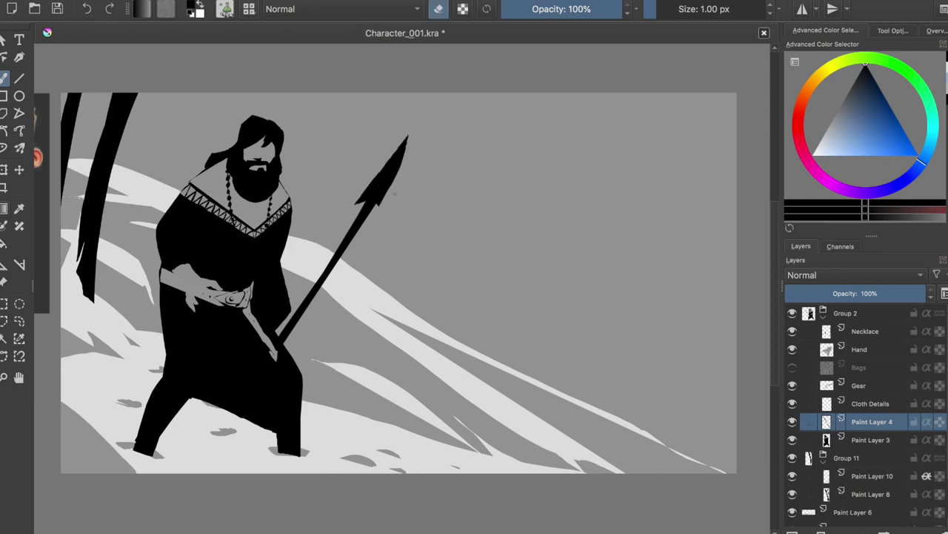
pyautogui.press('m')
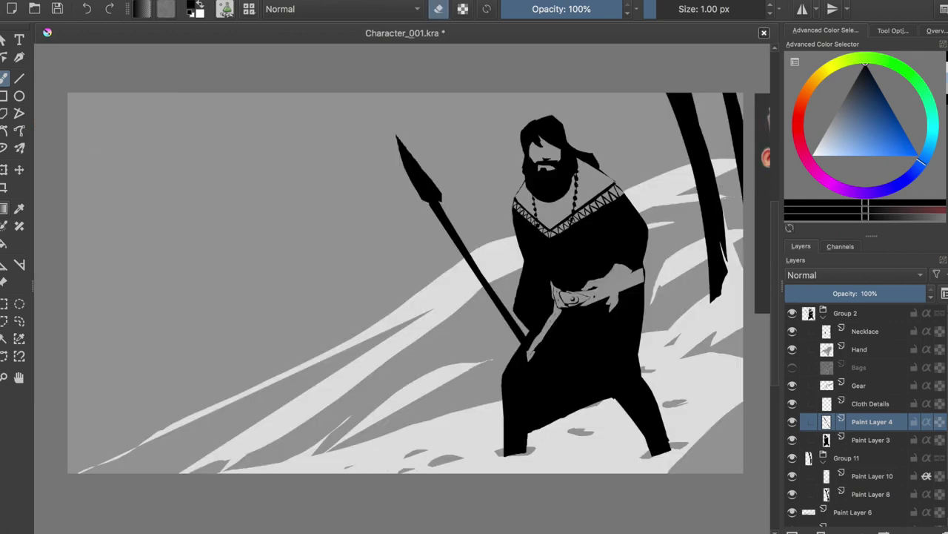
pyautogui.press('m')
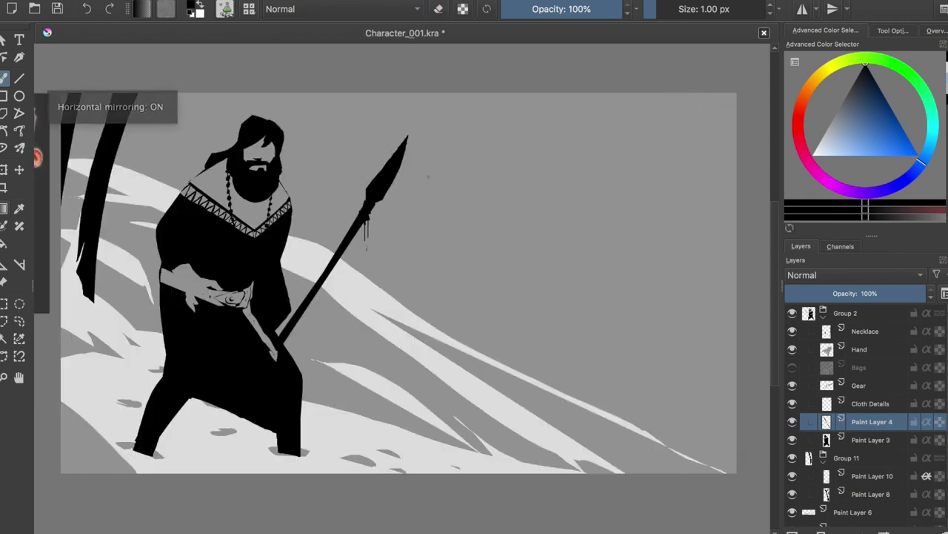
pyautogui.hotkey('ctrl', 's')
# On Paint Layer 3, extend the spear shaft into the hand, cleaning stray pixels, and save.
pyautogui.press('pagedown')
pyautogui.click(287, 317)
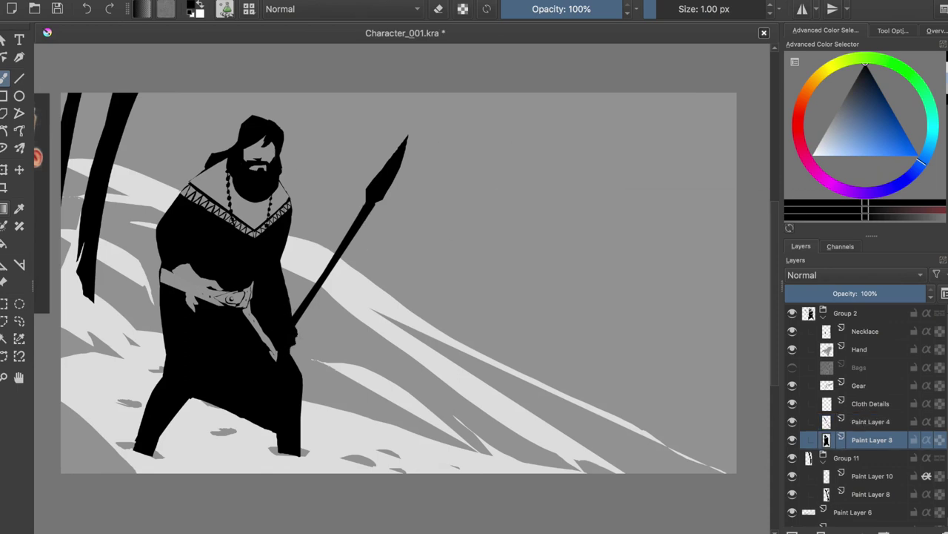
pyautogui.moveTo(292, 311); pyautogui.dragTo(286, 335)
pyautogui.press('e')
pyautogui.click(290, 340)
pyautogui.press('e')
pyautogui.click(299, 324)
pyautogui.hotkey('ctrl', 'z')
pyautogui.hotkey('ctrl', 's')
pyautogui.scroll(-2, 847, 485)
pyautogui.click(854, 498)
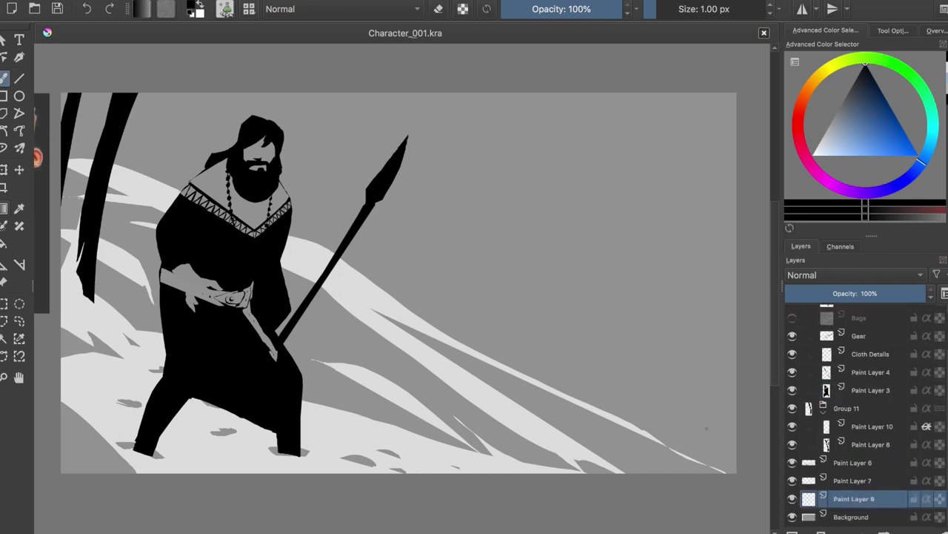
# Undo the black shapes on Paint Layer 9 and check the mirrored view.
pyautogui.press('m')
pyautogui.hotkey('ctrl', 'z')
pyautogui.press('m')
pyautogui.scroll(1, 852, 407)
# Give the Hand layer a 4 px Stroke layer style.
pyautogui.rightClick(859, 349)
pyautogui.click(815, 20)
pyautogui.click(220, 201)
pyautogui.moveTo(533, 90); pyautogui.dragTo(486, 90)
pyautogui.click(519, 130)
pyautogui.press('Escape')
pyautogui.press('Escape')
# Add a layer above Bags, then paint a small mid-grey touch on the Gear layer and save.
pyautogui.press('m')
pyautogui.press('Insert')
pyautogui.press('m')
pyautogui.press('e')
pyautogui.press('m')
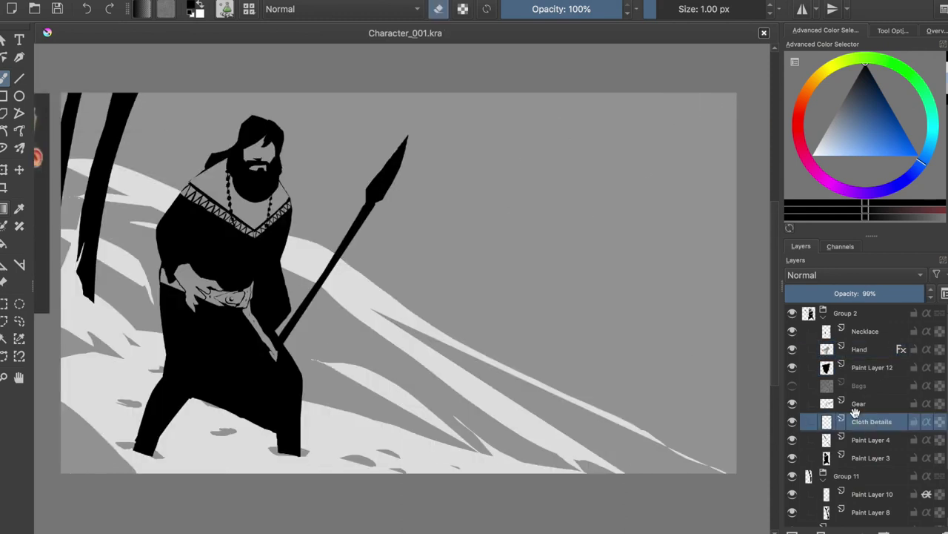
pyautogui.press('pagedown')
pyautogui.keyDown('ctrl'); pyautogui.click(161, 275); pyautogui.keyUp('ctrl')
pyautogui.moveTo(160, 268); pyautogui.dragTo(160, 283)
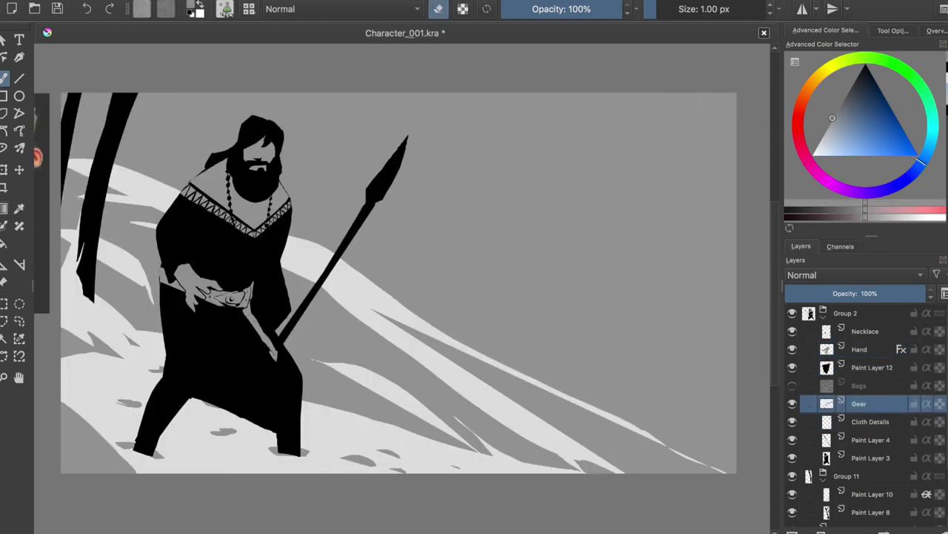
pyautogui.hotkey('ctrl', 's')
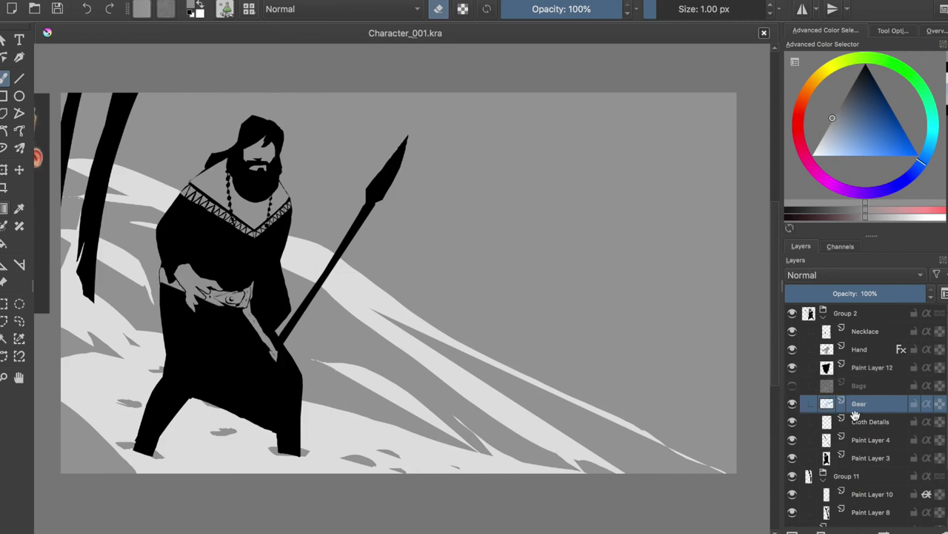
# Rotate the spear on Paint Layer 4 to point forward toward the right.
pyautogui.click(871, 439)
pyautogui.hotkey('ctrl', 't')
pyautogui.moveTo(408, 137)
pyautogui.mouseDown()
pyautogui.moveTo(343, 177)
pyautogui.moveTo(402, 229)
pyautogui.moveTo(339, 351)
pyautogui.moveTo(313, 353)
pyautogui.moveTo(457, 382)
pyautogui.moveTo(311, 324)
pyautogui.moveTo(455, 137)
pyautogui.moveTo(352, 316)
pyautogui.mouseUp()
pyautogui.press('Return')
pyautogui.press('b')
pyautogui.press('Insert')
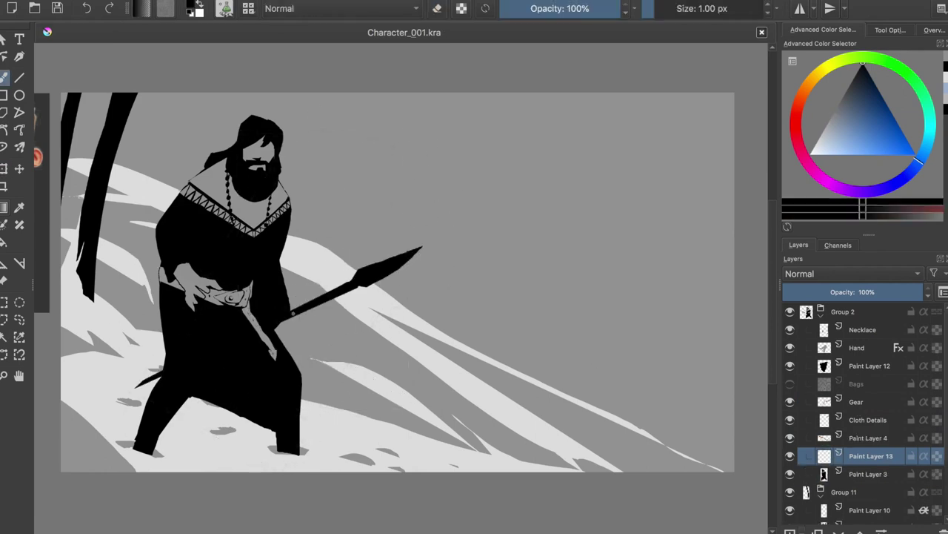
# Move Paint Layer 13 below Paint Layer 3, undo the stray stroke, and shorten the spear.
pyautogui.hotkey('ctrl', 'pagedown')
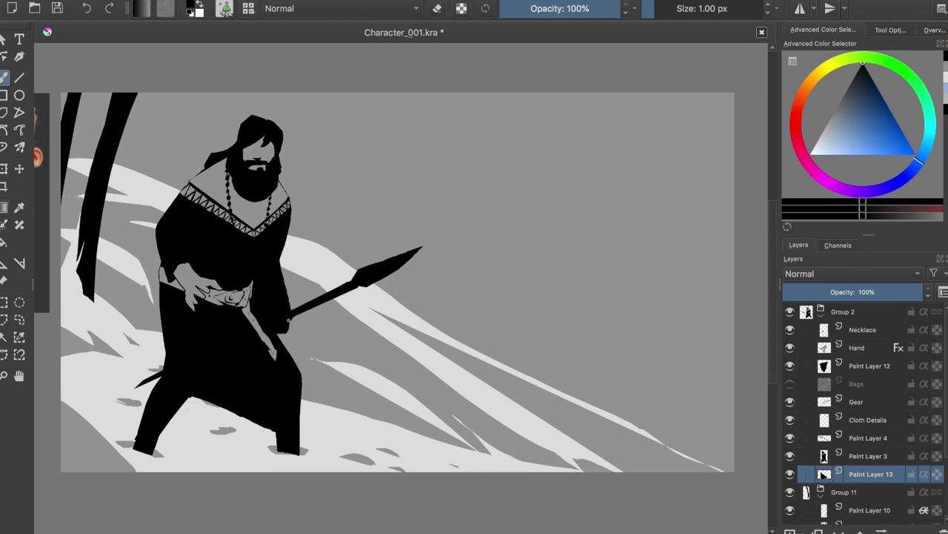
pyautogui.hotkey('ctrl', 'z')
pyautogui.click(853, 438)
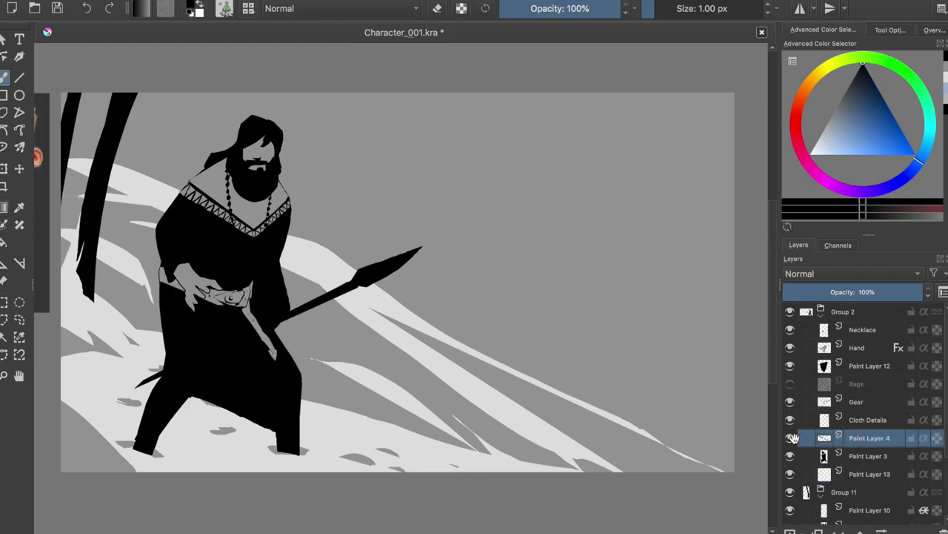
pyautogui.hotkey('ctrl', 't')
pyautogui.moveTo(419, 316); pyautogui.dragTo(393, 317)
# Move the spear up and to the left, checking it in mirrored view, and save.
pyautogui.press('m')
pyautogui.hotkey('ctrl', 't')
pyautogui.moveTo(445, 301); pyautogui.dragTo(400, 284)
pyautogui.press('Return')
pyautogui.press('m')
pyautogui.hotkey('ctrl', 's')
# Extend the spear down-left behind the body, then erase the body near it on Paint Layer 13.
pyautogui.moveTo(181, 347); pyautogui.dragTo(89, 398)
pyautogui.press('m')
pyautogui.press('m')
pyautogui.hotkey('ctrl', 's')
pyautogui.click(845, 471)
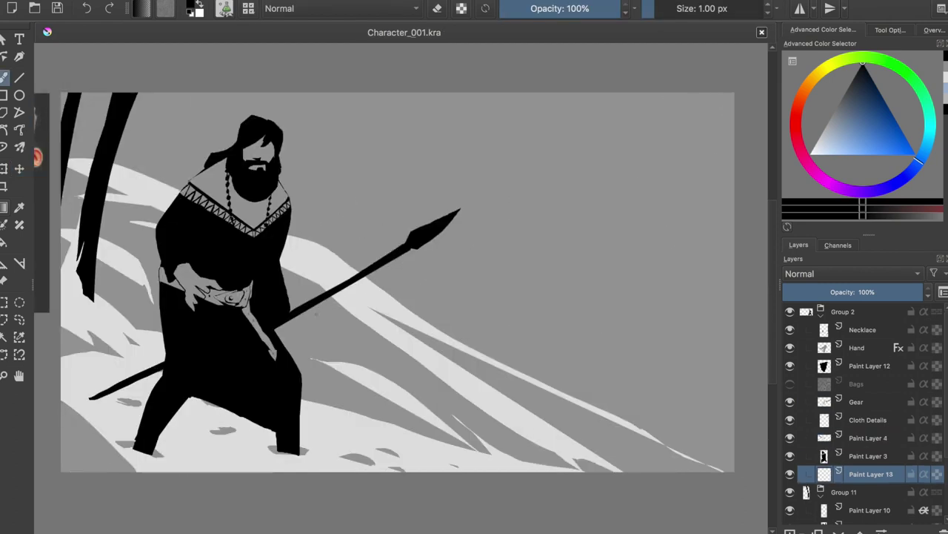
pyautogui.press('e')
pyautogui.moveTo(288, 306); pyautogui.dragTo(268, 323)
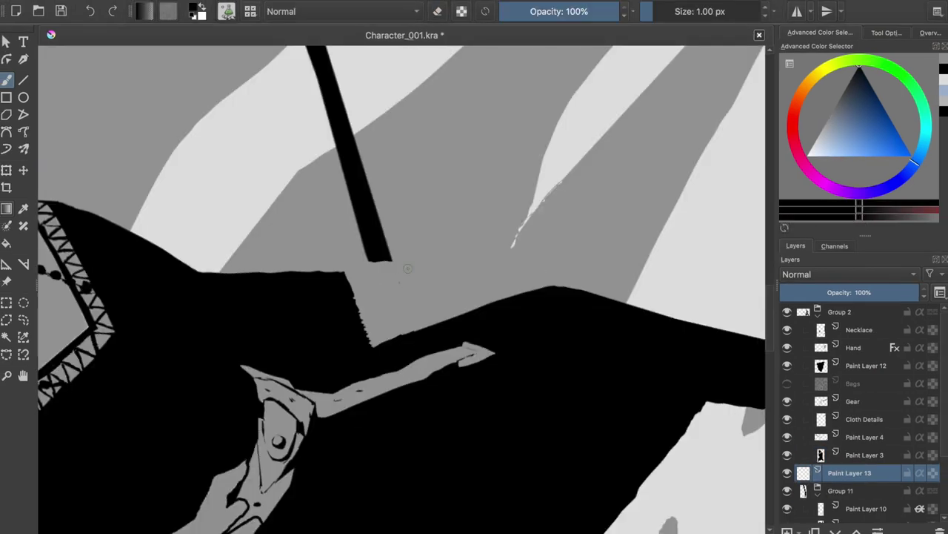
# Hide the spear shaft and sketch the clenched fist's outer and inner finger strokes.
pyautogui.click(787, 436)
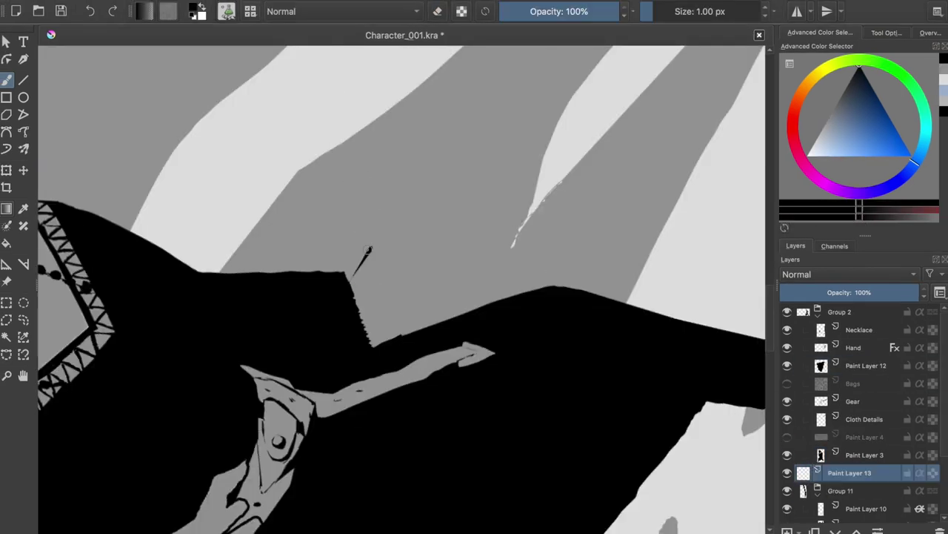
pyautogui.moveTo(415, 241); pyautogui.dragTo(417, 275)
pyautogui.moveTo(383, 258)
pyautogui.mouseDown()
pyautogui.moveTo(414, 275)
pyautogui.moveTo(377, 298)
pyautogui.mouseUp()
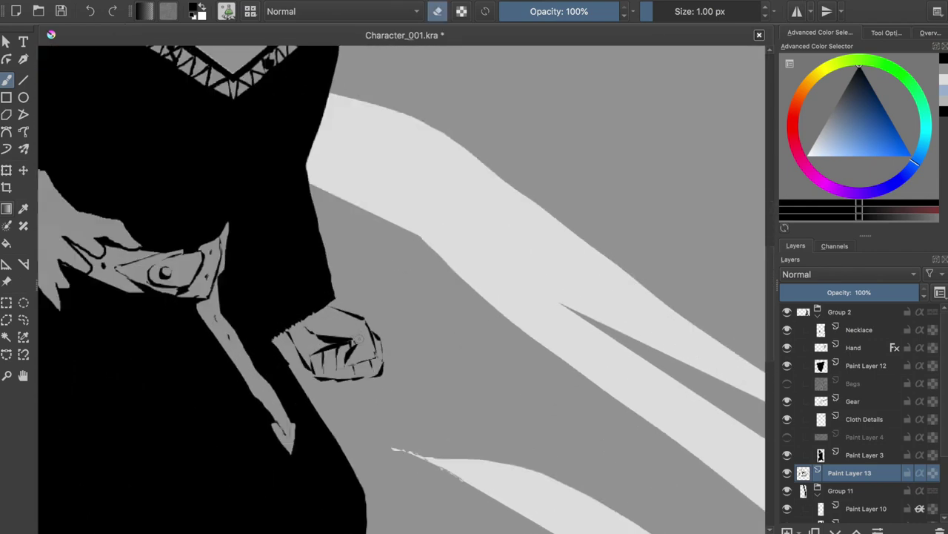
# Try a freehand selection around the hand, drop it, return to the brush and save.
pyautogui.hotkey('ctrl', 'r')
pyautogui.hotkey('ctrl', 'shift', 'a')
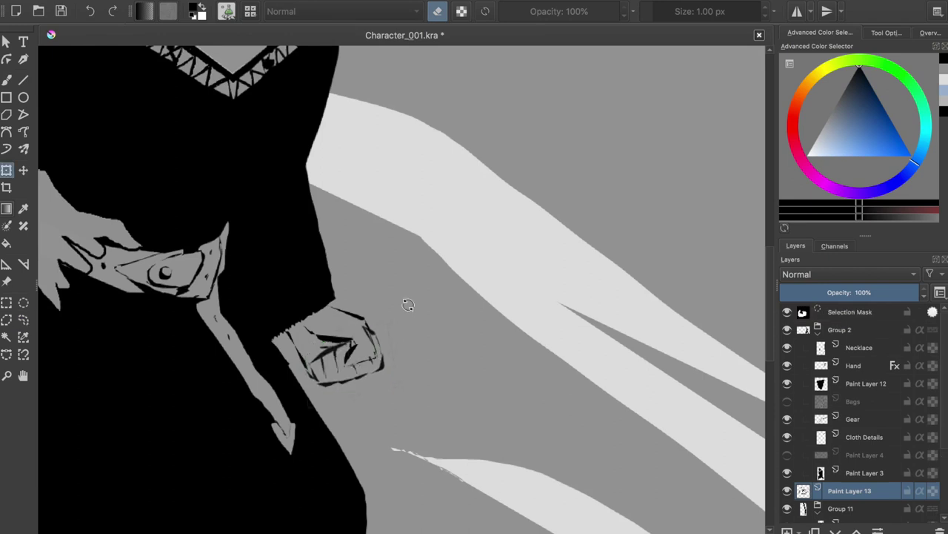
pyautogui.press('b')
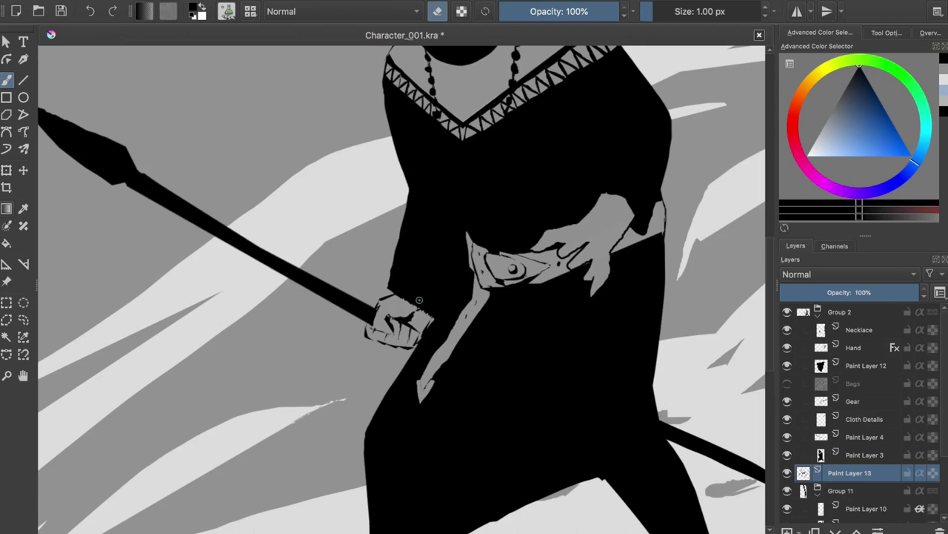
pyautogui.press('e')
pyautogui.hotkey('ctrl', 's')
# Darken the hand's right-edge outline and repaint its left edge, checking it mirrored, then save.
pyautogui.moveTo(406, 348); pyautogui.dragTo(407, 333)
pyautogui.press('e')
pyautogui.press('e')
pyautogui.moveTo(368, 325); pyautogui.dragTo(375, 343)
pyautogui.press('e')
pyautogui.press('e')
pyautogui.scroll(-2, 391, 346)
pyautogui.press('m')
pyautogui.hotkey('ctrl', 's')
# Make Paint Layer 4 active and check the proportions in mirrored view, then save.
pyautogui.scroll(-3, 392, 346)
pyautogui.scroll(5, 444, 282)
pyautogui.press('t')
pyautogui.press('b')
pyautogui.click(435, 263)
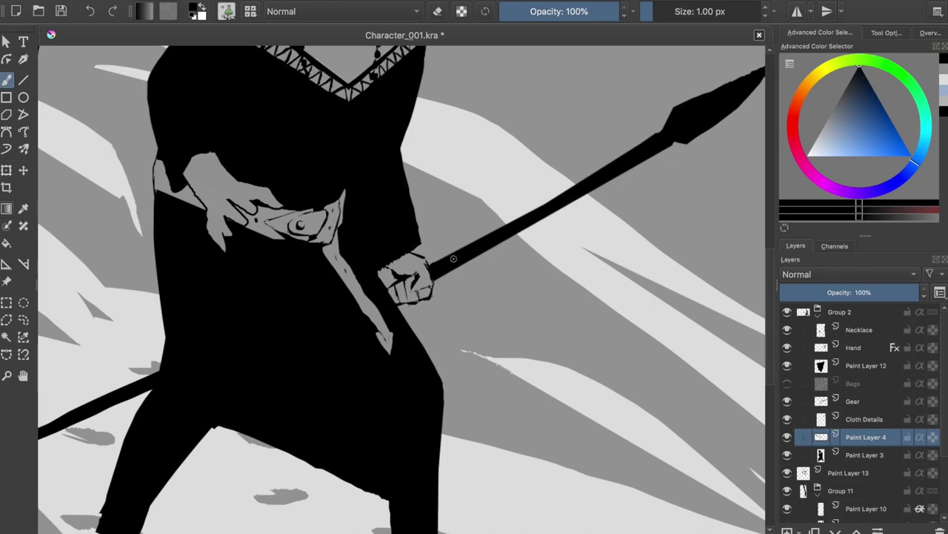
pyautogui.scroll(-3, 453, 258)
pyautogui.press('m')
pyautogui.hotkey('ctrl', 's')
pyautogui.scroll(4, 454, 259)
# Try a dark stroke on the fist, undo it, flip the view back to normal and save.
pyautogui.moveTo(216, 374); pyautogui.dragTo(247, 363)
pyautogui.scroll(-3, 400, 289)
pyautogui.hotkey('ctrl', 's')
pyautogui.scroll(3, 400, 289)
pyautogui.hotkey('ctrl', 'z')
pyautogui.scroll(-3, 302, 341)
pyautogui.press('m')
pyautogui.scroll(-2, 311, 317)
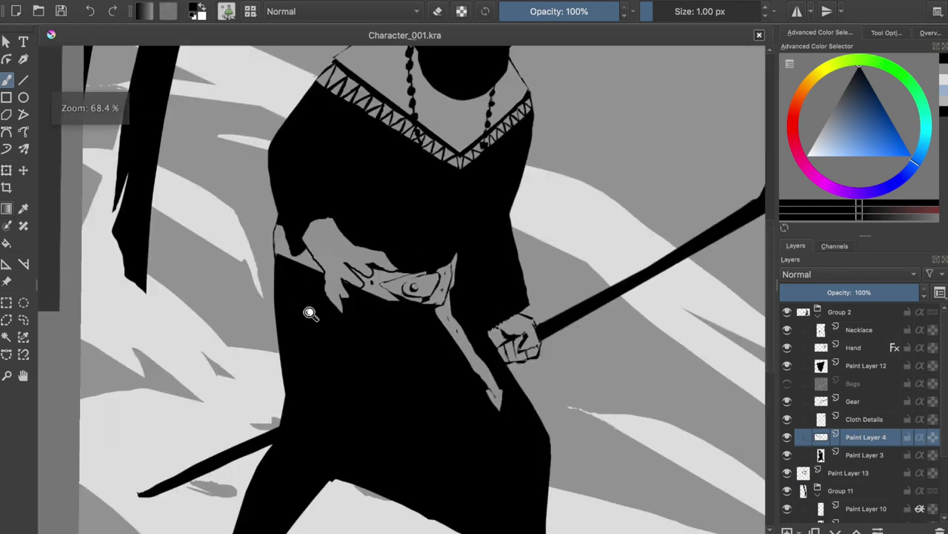
pyautogui.hotkey('ctrl', 's')
pyautogui.scroll(-1, 373, 346)
pyautogui.scroll(3, 378, 351)
# Lasso the fist and start a transform, then drop the selection and return to the brush.
pyautogui.click(23, 319)
pyautogui.moveTo(466, 285); pyautogui.dragTo(464, 289)
pyautogui.hotkey('ctrl', 't')
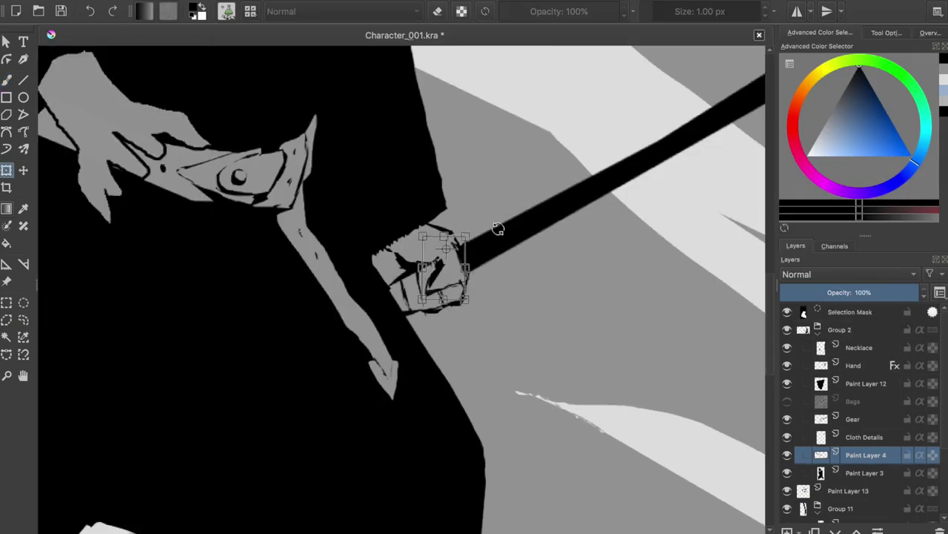
pyautogui.click(853, 419)
pyautogui.hotkey('ctrl', 'shift', 'a')
pyautogui.press('b')
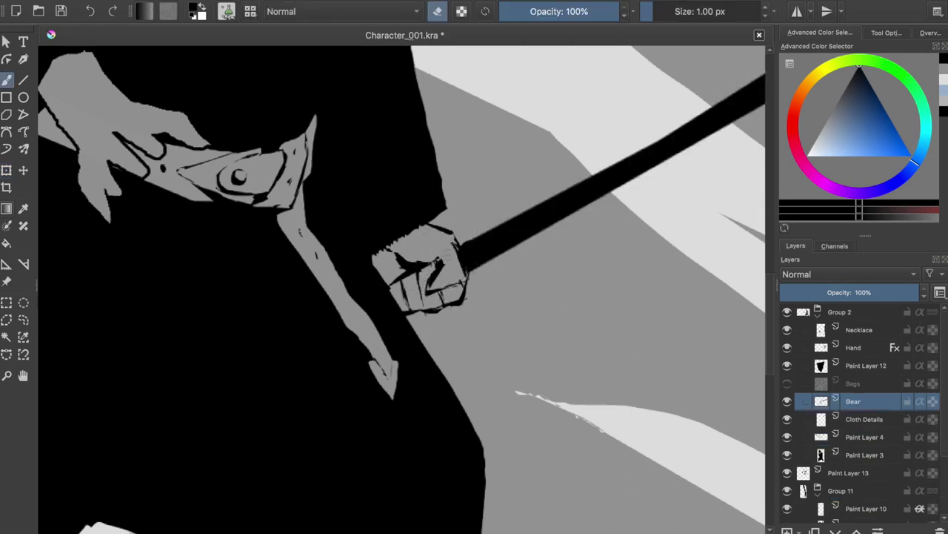
# Reselect the fist on Paint Layer 13 and reshape it into place around the shaft.
pyautogui.click(852, 436)
pyautogui.click(848, 472)
pyautogui.hotkey('ctrl', 'r')
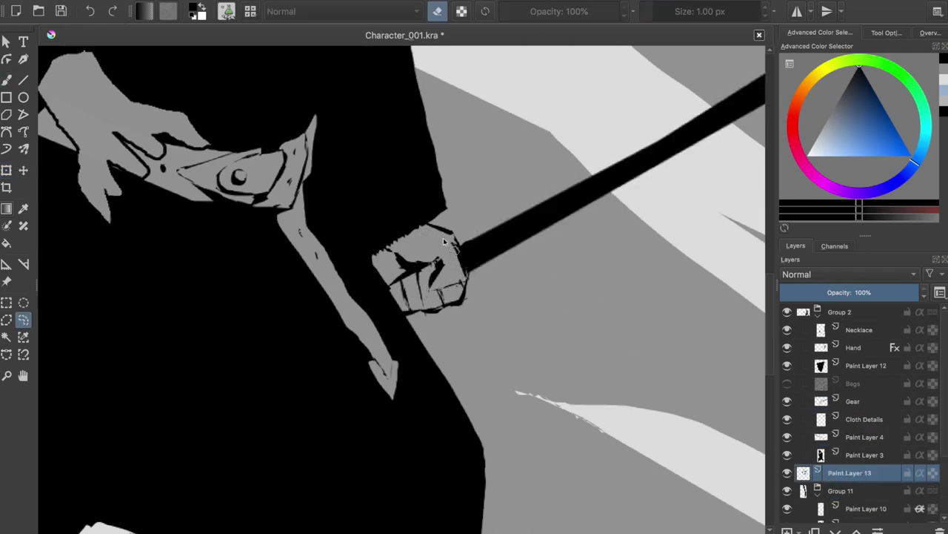
pyautogui.moveTo(461, 263); pyautogui.dragTo(450, 282)
pyautogui.hotkey('ctrl', 'shift', 'a')
pyautogui.press('b')
# Paint dark edges along the fist's bottom and side and erase the spot where shaft meets fist.
pyautogui.press('e')
pyautogui.moveTo(458, 287); pyautogui.dragTo(457, 254)
pyautogui.press('e')
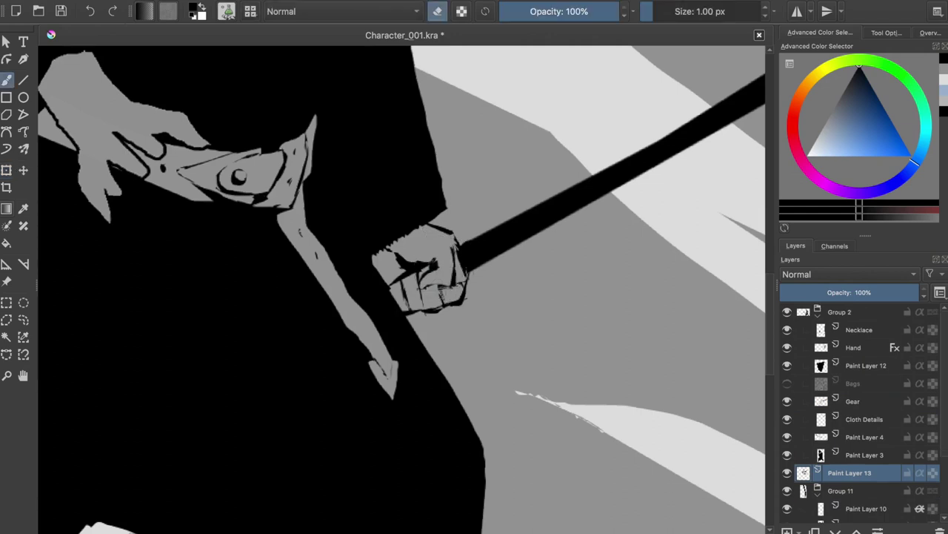
pyautogui.press('m')
pyautogui.hotkey('ctrl', 's')
pyautogui.moveTo(336, 248); pyautogui.dragTo(345, 244)
pyautogui.press('e')
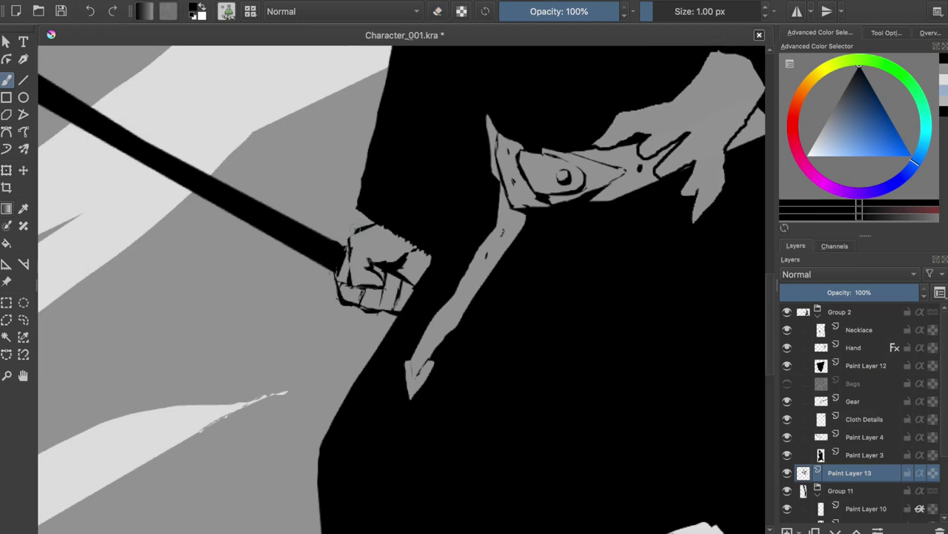
pyautogui.hotkey('ctrl', 's')
# Paint the spear shaft's edge against the fist on Paint Layer 4 and save.
pyautogui.press('pageup')
pyautogui.press('pageup')
pyautogui.moveTo(339, 274); pyautogui.dragTo(344, 248)
pyautogui.press('pagedown')
pyautogui.press('pagedown')
pyautogui.press('m')
pyautogui.press('e')
pyautogui.click(857, 436)
pyautogui.hotkey('ctrl', 's')
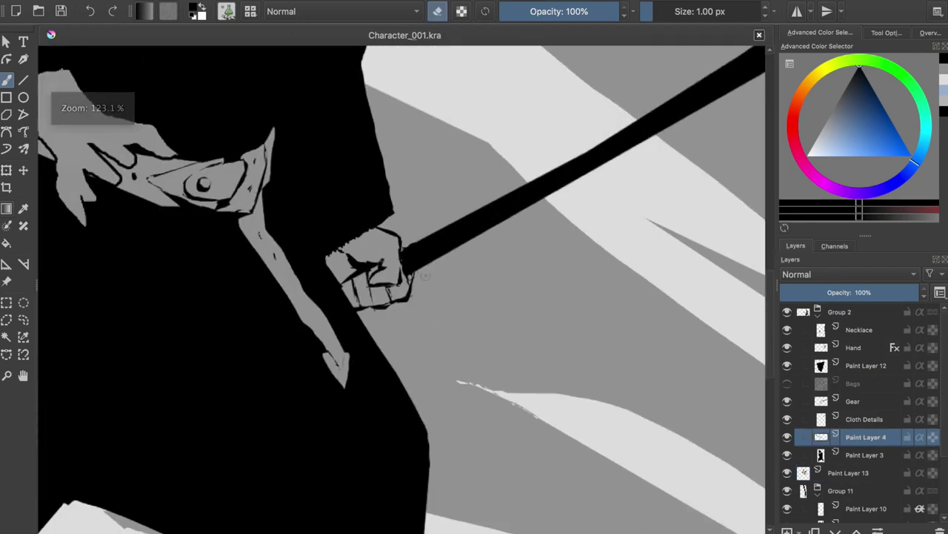
# Erase dark pixels along the fist's right edge on Paint Layer 13 and save.
pyautogui.press('pagedown')
pyautogui.press('pagedown')
pyautogui.moveTo(420, 268); pyautogui.dragTo(421, 306)
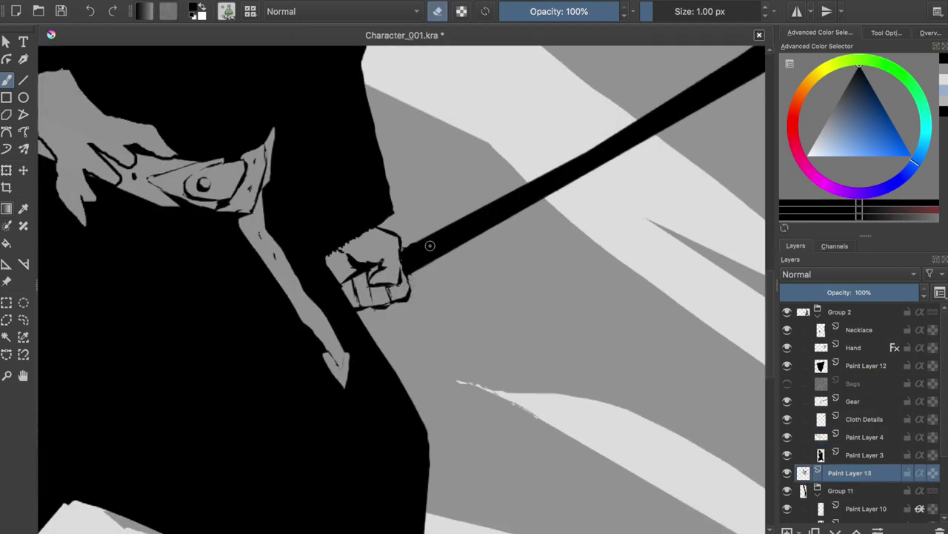
pyautogui.press('t')
pyautogui.hotkey('ctrl', 's')
pyautogui.press('m')
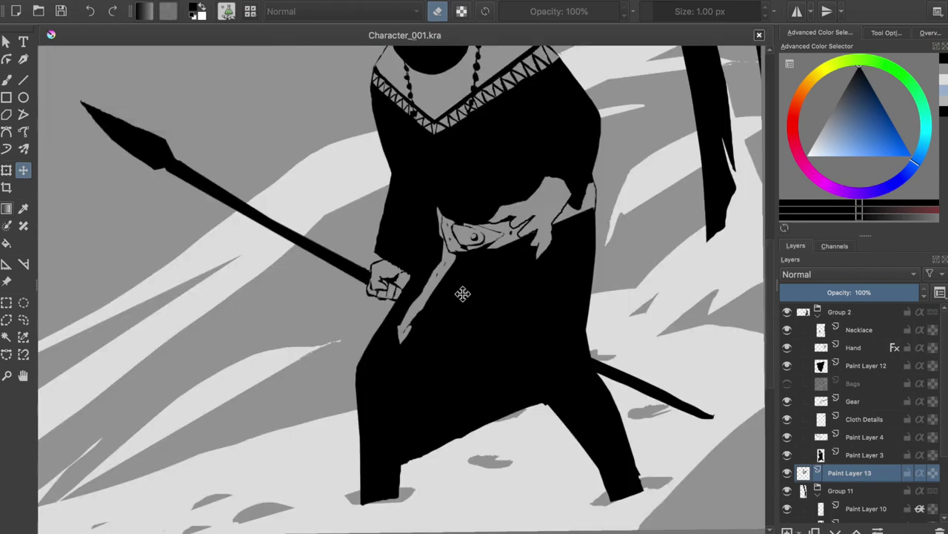
pyautogui.scroll(2, 462, 293)
# Dab a small brush mark near the fist and save the painting.
pyautogui.press('b')
pyautogui.click(347, 275)
pyautogui.press('e')
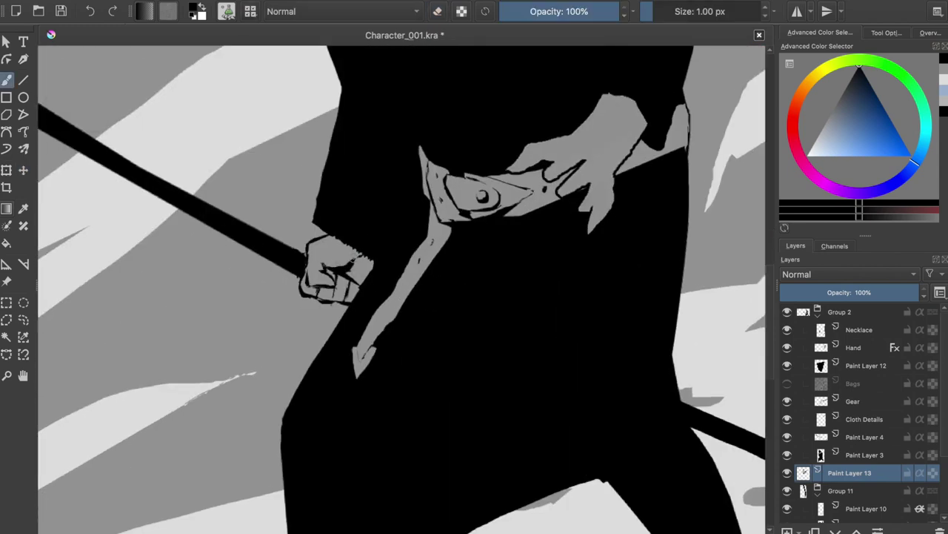
pyautogui.scroll(-3, 365, 243)
pyautogui.hotkey('ctrl', 's')
pyautogui.scroll(2, 365, 243)
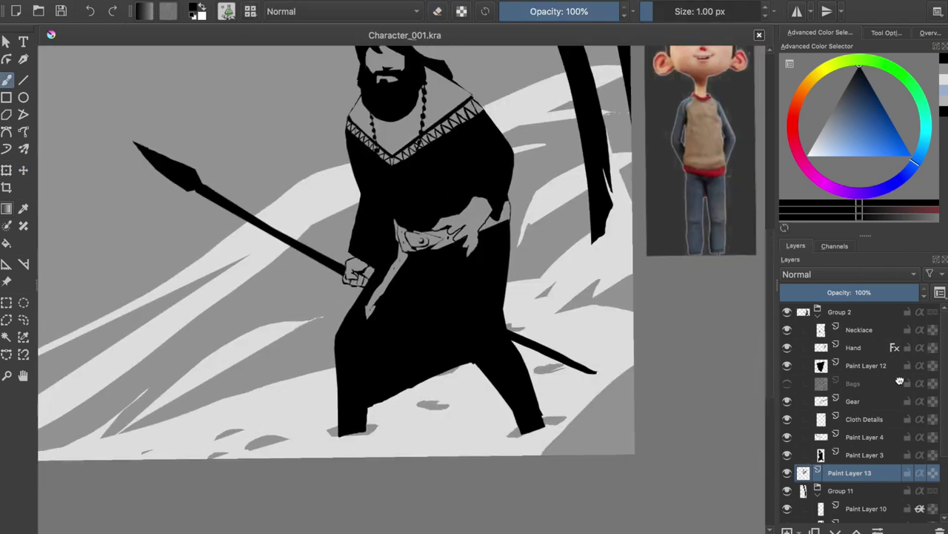
# Erase a thin strip along the robe's left edge on Paint Layer 3, comparing before and after.
pyautogui.press('pageup')
pyautogui.press('e')
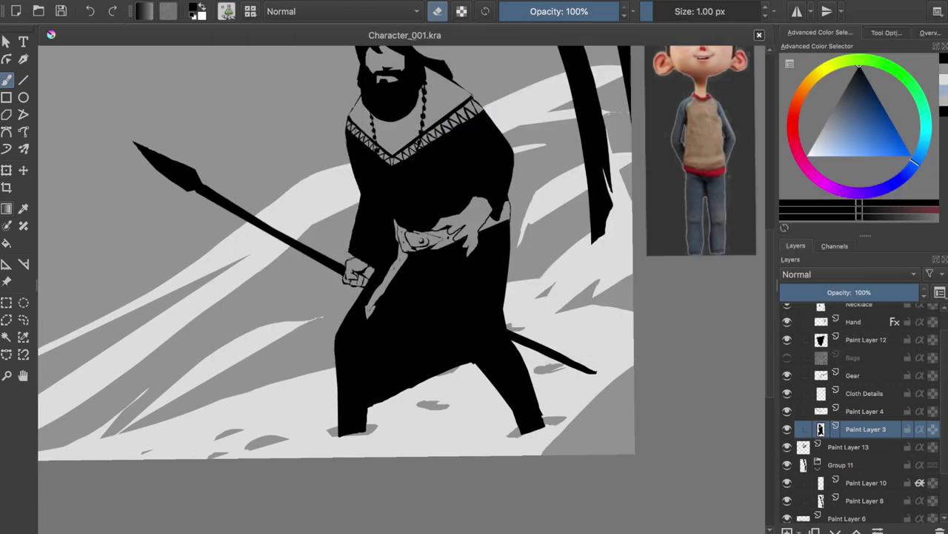
pyautogui.moveTo(359, 200); pyautogui.dragTo(357, 252)
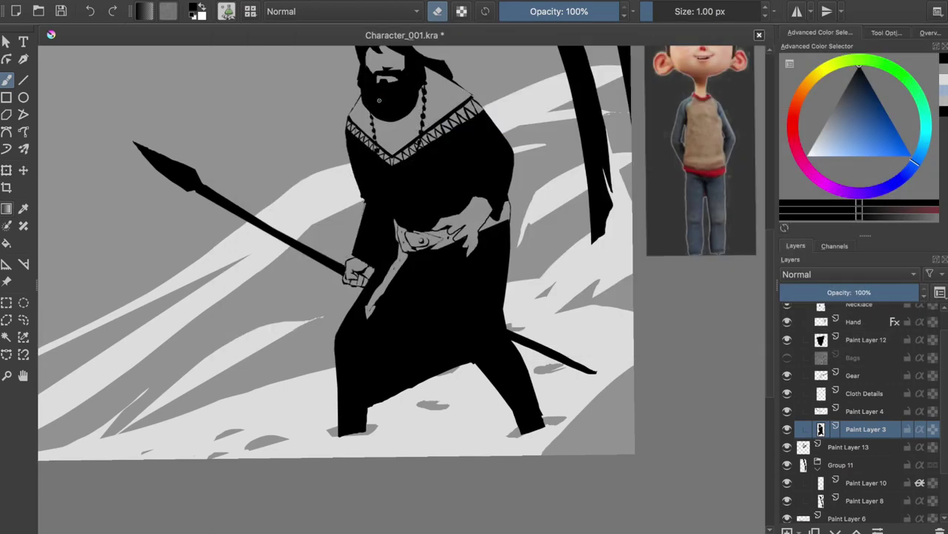
pyautogui.hotkey('ctrl', 'z')
pyautogui.hotkey('ctrl', 'shift', 'z')
pyautogui.hotkey('ctrl', 'z')
pyautogui.hotkey('ctrl', 'shift', 'z')
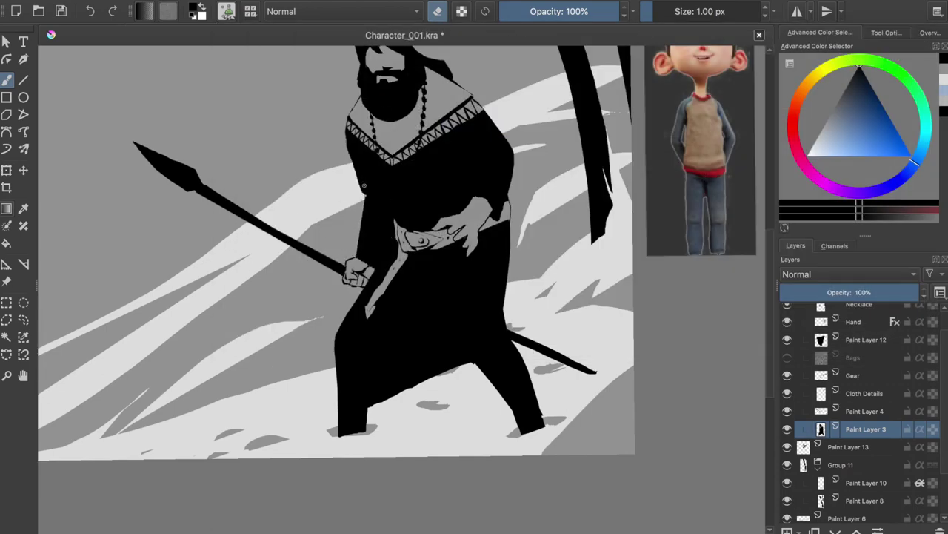
# Check the robe edge in mirrored view, flip back to normal and save.
pyautogui.press('m')
pyautogui.scroll(3, 378, 128)
pyautogui.press('e')
pyautogui.press('e')
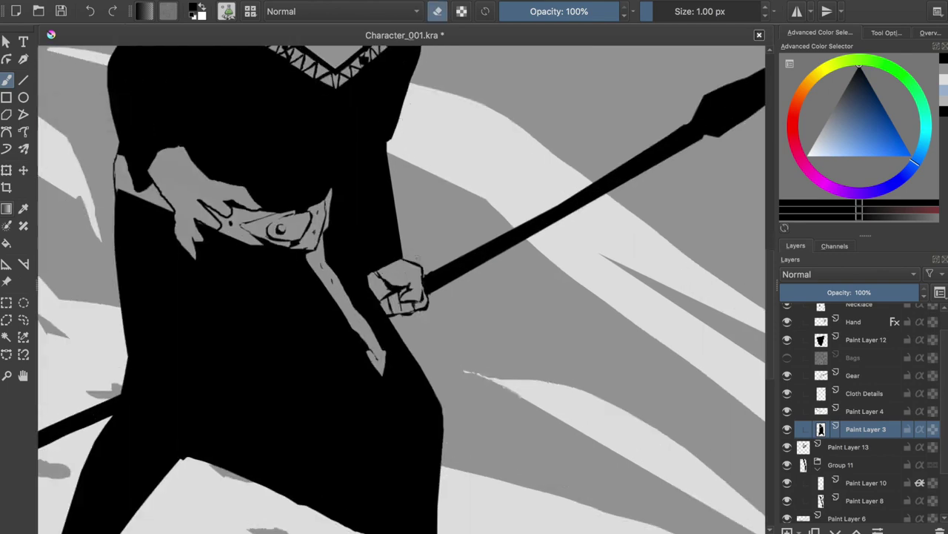
pyautogui.scroll(-3, 388, 258)
pyautogui.press('m')
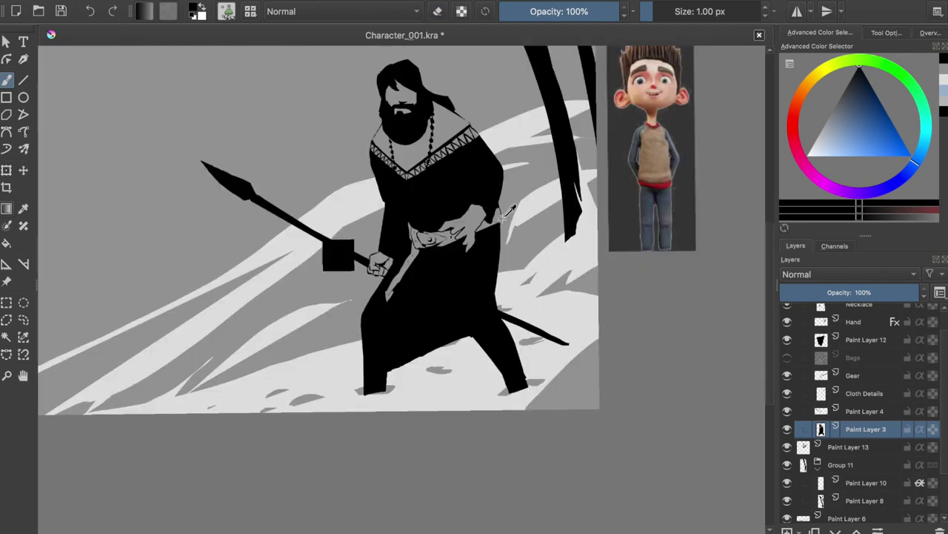
pyautogui.hotkey('ctrl', 's')
# Erase a small spot on the robe near the belt.
pyautogui.scroll(3, 300, 230)
pyautogui.moveTo(300, 230); pyautogui.dragTo(323, 234)
pyautogui.scroll(2, 323, 234)
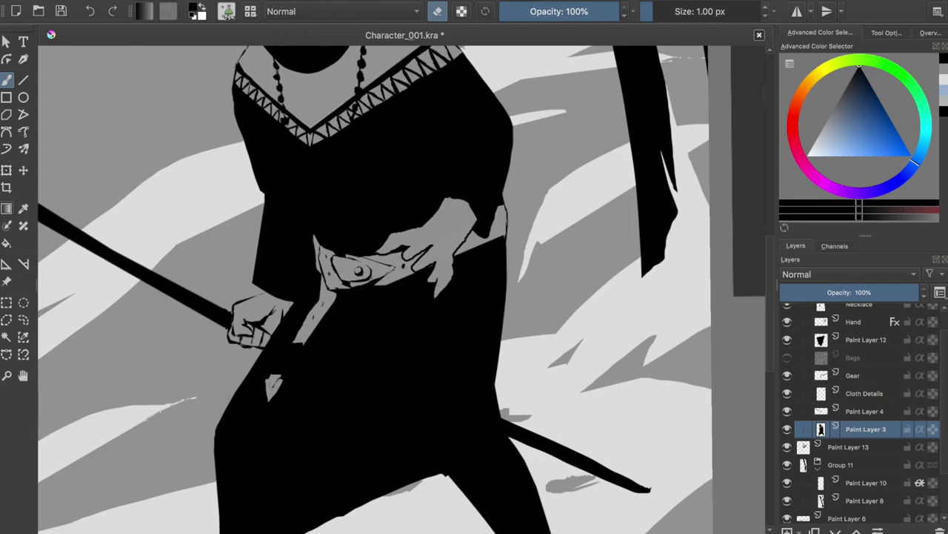
pyautogui.scroll(-1, 347, 235)
# Return to Paint Layer 13, check the figure in mirrored view and save.
pyautogui.press('pagedown')
pyautogui.press('e')
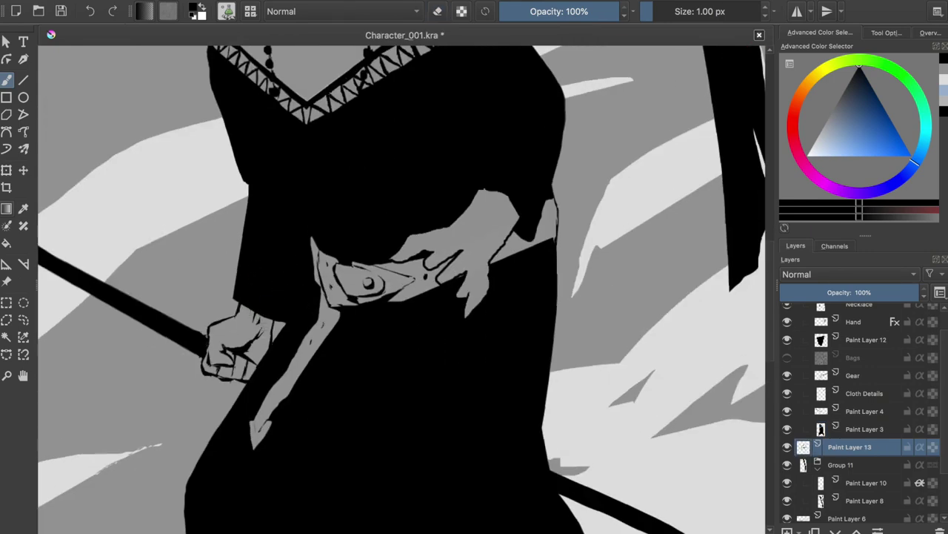
pyautogui.scroll(-3, 267, 311)
pyautogui.press('m')
pyautogui.hotkey('ctrl', 's')
pyautogui.scroll(1, 267, 311)
pyautogui.scroll(1, 267, 311)
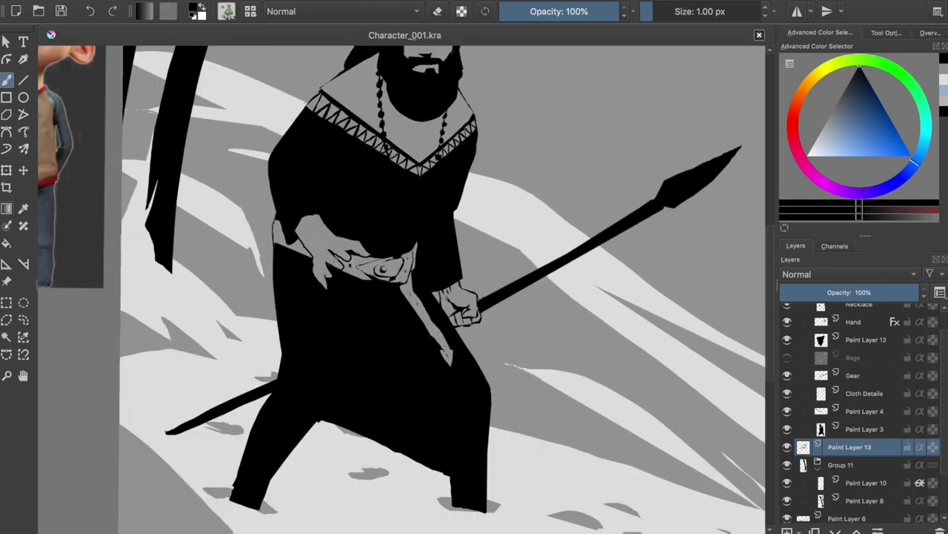
pyautogui.scroll(2, 476, 363)
# Try a small knuckle stroke on the fist, undo it, and pick a mid grey colour.
pyautogui.press('F5')
pyautogui.press('F5')
pyautogui.moveTo(437, 285); pyautogui.dragTo(457, 295)
pyautogui.hotkey('ctrl', 'z')
pyautogui.press('m')
pyautogui.keyDown('ctrl'); pyautogui.click(367, 270); pyautogui.keyUp('ctrl')
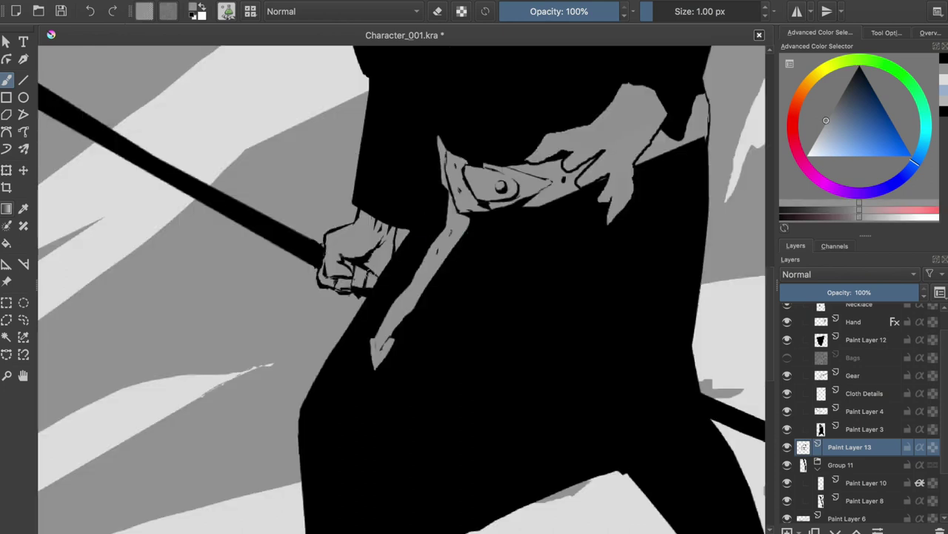
# Compare grey and black paint colours for the hand, mirroring the view, and save.
pyautogui.keyDown('ctrl'); pyautogui.click(368, 271); pyautogui.keyUp('ctrl')
pyautogui.keyDown('ctrl'); pyautogui.click(378, 275); pyautogui.keyUp('ctrl')
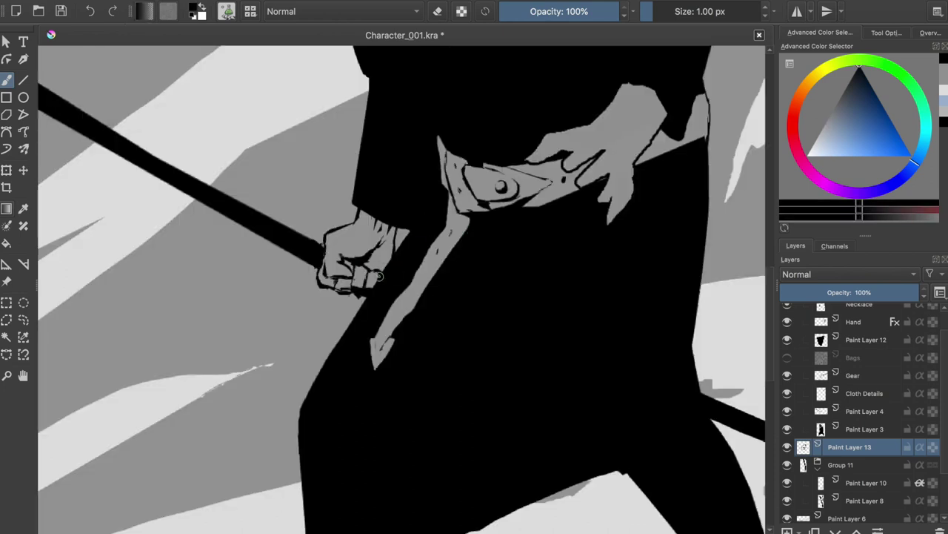
pyautogui.press('m')
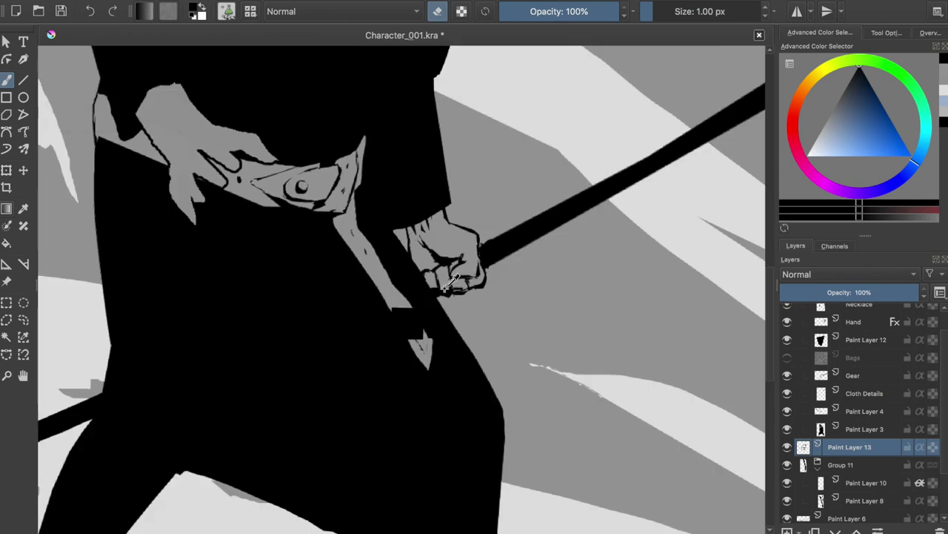
pyautogui.keyDown('ctrl'); pyautogui.click(436, 288); pyautogui.keyUp('ctrl')
pyautogui.keyDown('ctrl'); pyautogui.click(428, 275); pyautogui.keyUp('ctrl')
pyautogui.keyDown('ctrl'); pyautogui.click(430, 275); pyautogui.keyUp('ctrl')
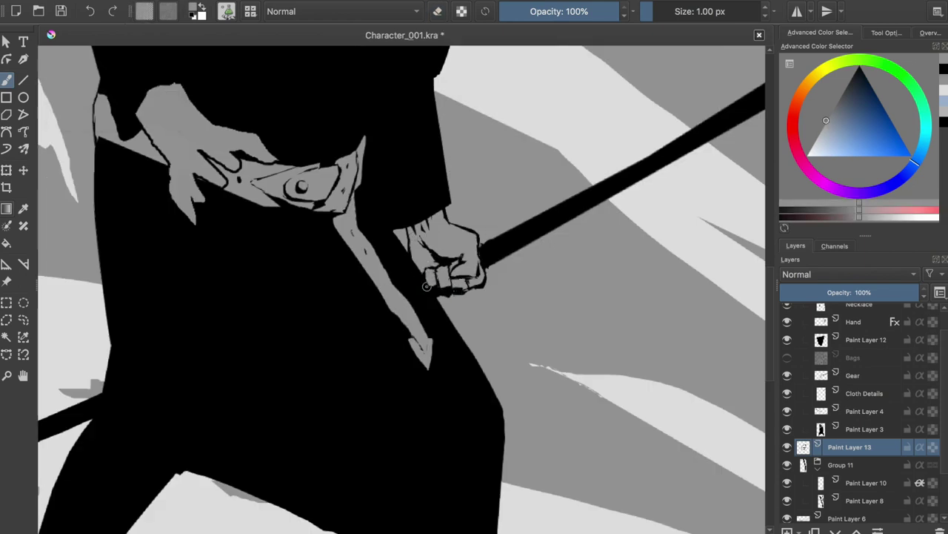
pyautogui.press('m')
pyautogui.hotkey('ctrl', 's')
# Touch up the fist's outline with the eraser.
pyautogui.scroll(-3, 455, 343)
pyautogui.scroll(4, 389, 201)
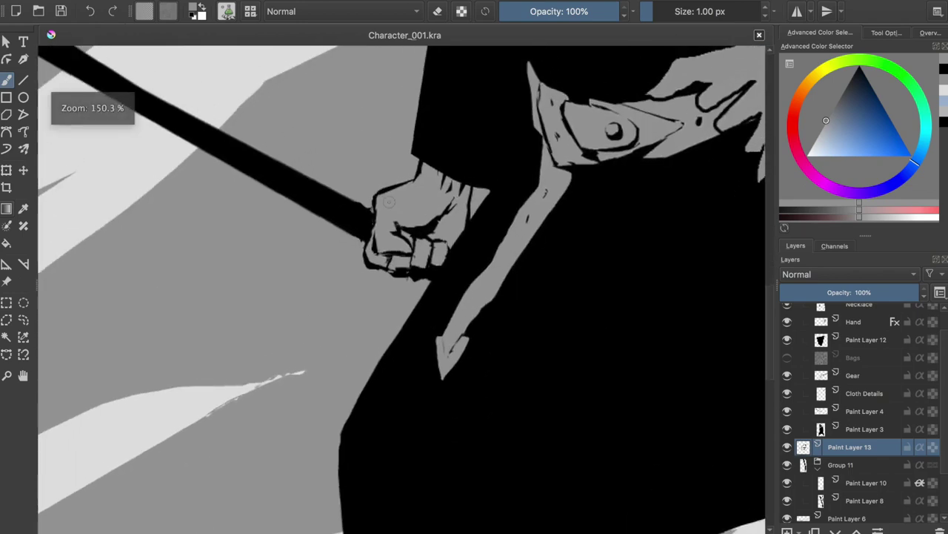
pyautogui.press('e')
pyautogui.press('e')
pyautogui.press('d')
pyautogui.moveTo(386, 200)
pyautogui.mouseDown()
pyautogui.moveTo(371, 239)
pyautogui.moveTo(366, 223)
pyautogui.mouseUp()
pyautogui.press('e')
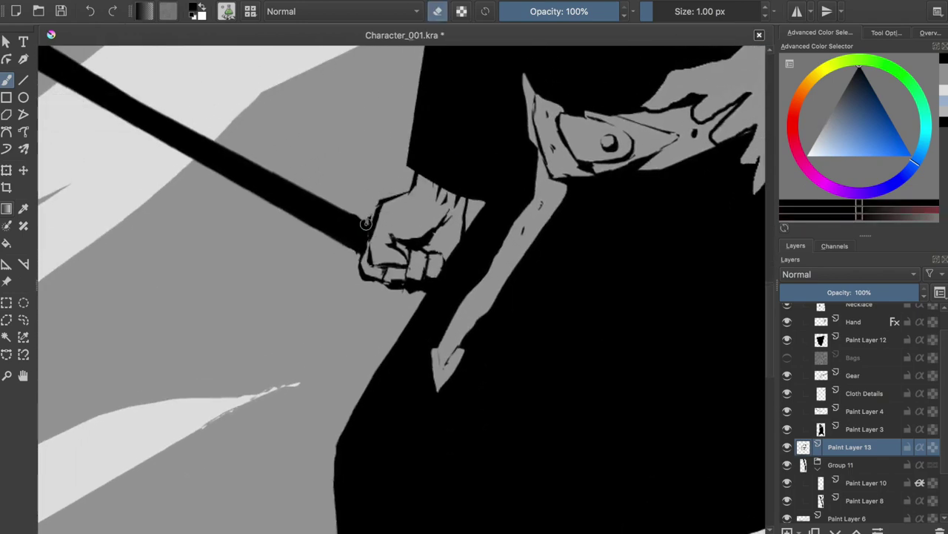
pyautogui.press('e')
pyautogui.scroll(-3, 419, 149)
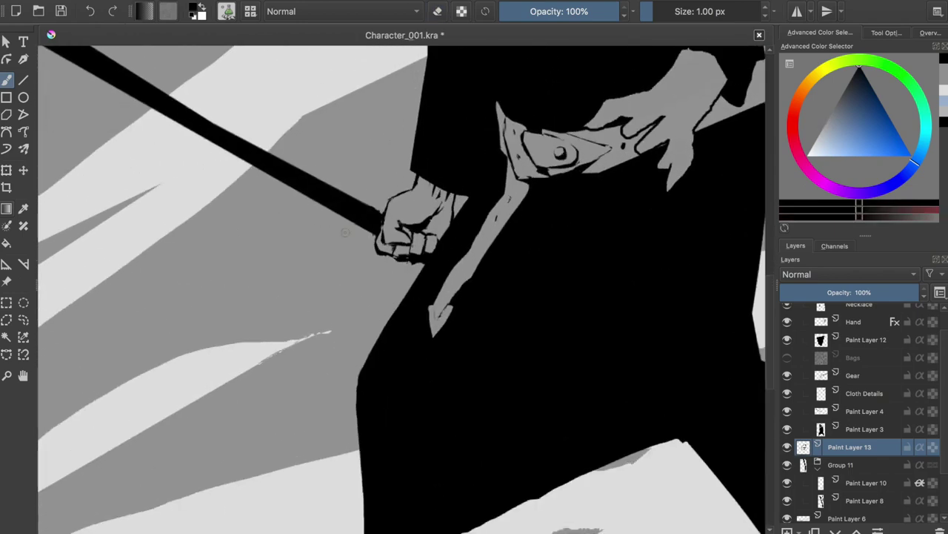
pyautogui.scroll(3, 419, 148)
# Brighten the grip-hand knuckle with grey, check it mirrored, and save.
pyautogui.keyDown('ctrl'); pyautogui.click(409, 239); pyautogui.keyUp('ctrl')
pyautogui.moveTo(420, 243); pyautogui.dragTo(429, 254)
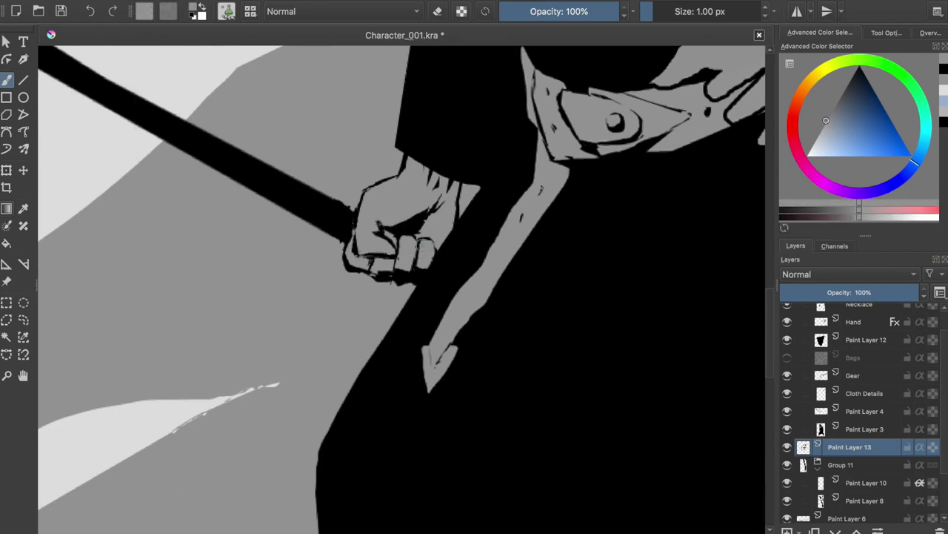
pyautogui.press('m')
pyautogui.scroll(-3, 408, 226)
pyautogui.scroll(3, 408, 226)
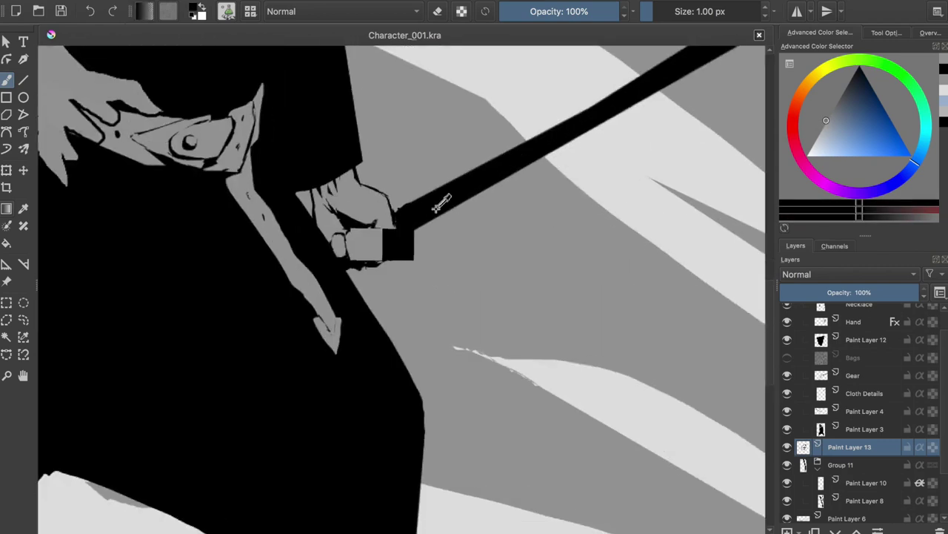
pyautogui.keyDown('ctrl'); pyautogui.click(407, 226); pyautogui.keyUp('ctrl')
pyautogui.hotkey('ctrl', 's')
# Lasso-select part of the hand for editing and save the document.
pyautogui.press('m')
pyautogui.scroll(-3, 400, 246)
pyautogui.scroll(3, 400, 247)
pyautogui.press('l')
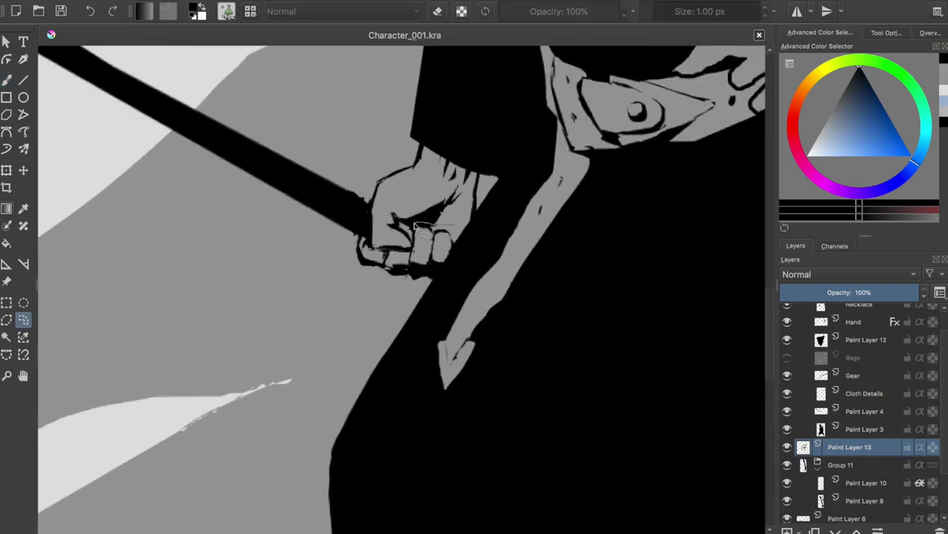
pyautogui.press('m')
pyautogui.scroll(-3, 461, 277)
pyautogui.hotkey('ctrl', 's')
pyautogui.scroll(-3, 433, 299)
# Paint finger detail onto the Hand layer, check the pose mirrored, and save.
pyautogui.press('b')
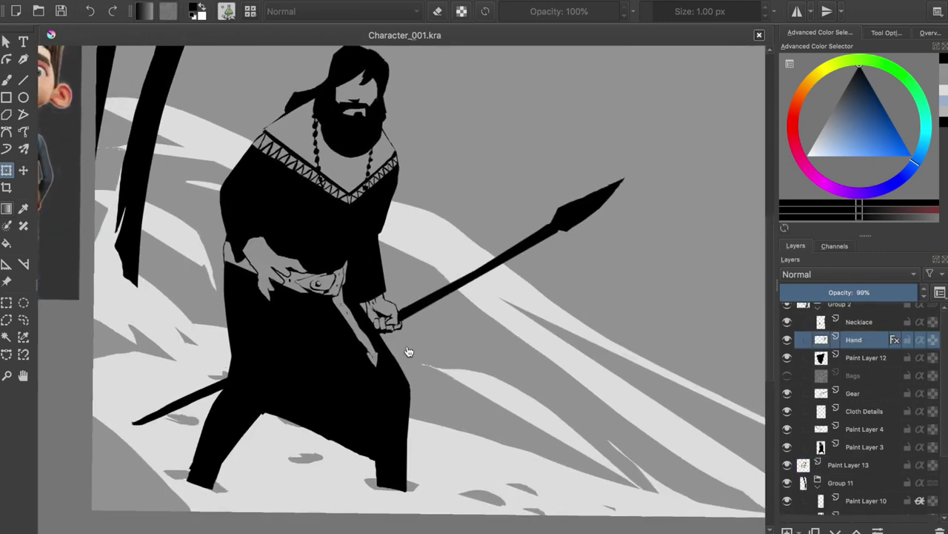
pyautogui.scroll(3, 381, 313)
pyautogui.moveTo(217, 273); pyautogui.dragTo(220, 253)
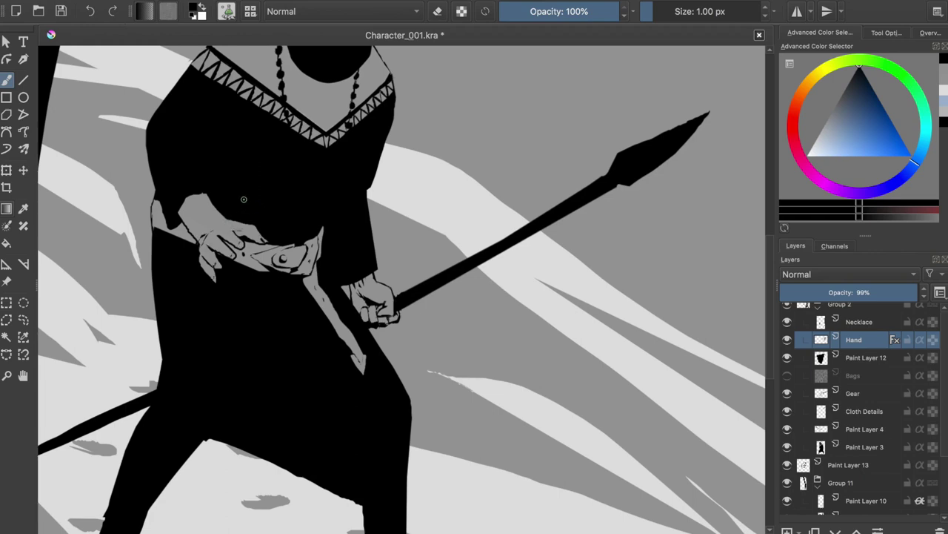
pyautogui.press('m')
pyautogui.hotkey('ctrl', 's')
pyautogui.press('m')
pyautogui.scroll(-3, 518, 296)
pyautogui.scroll(3, 749, 468)
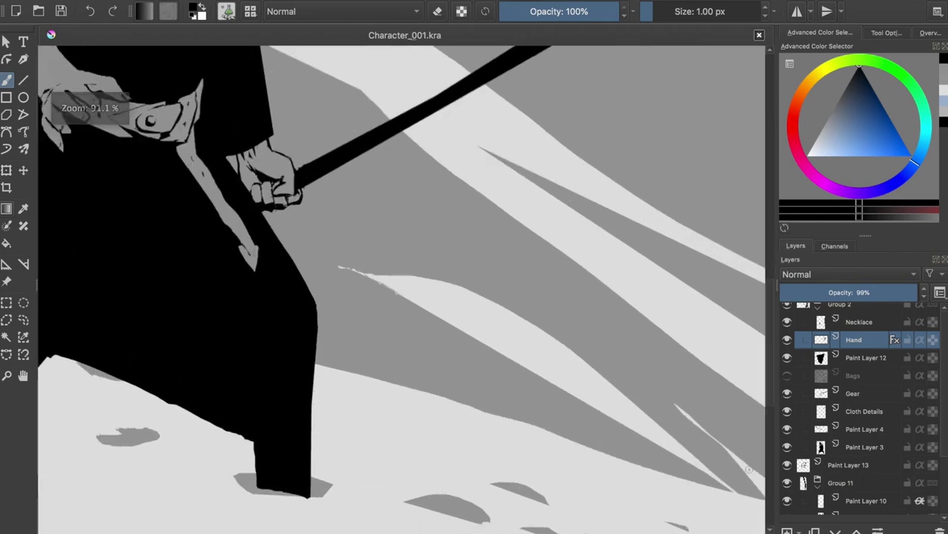
# Transform the hand on Paint Layer 13 so it sits better on the wrist.
pyautogui.hotkey('ctrl', 't')
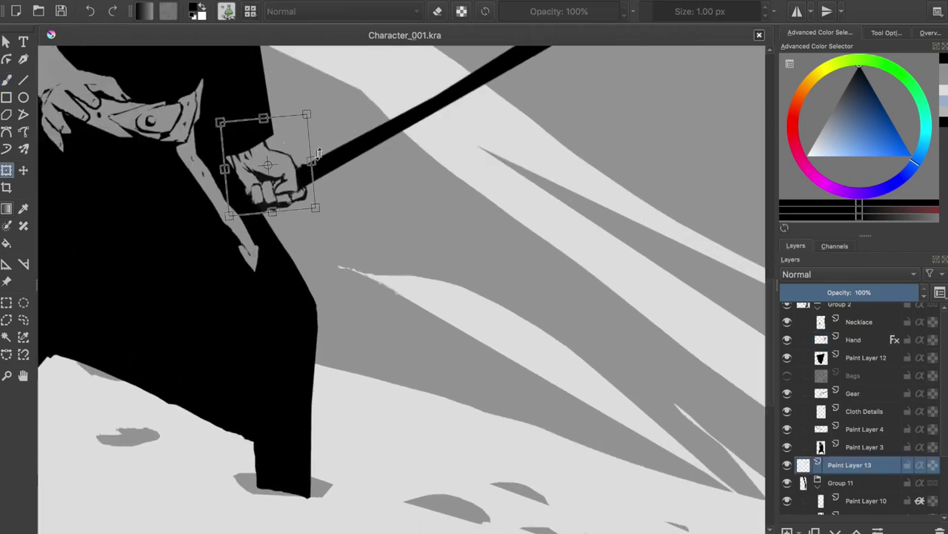
pyautogui.press('b')
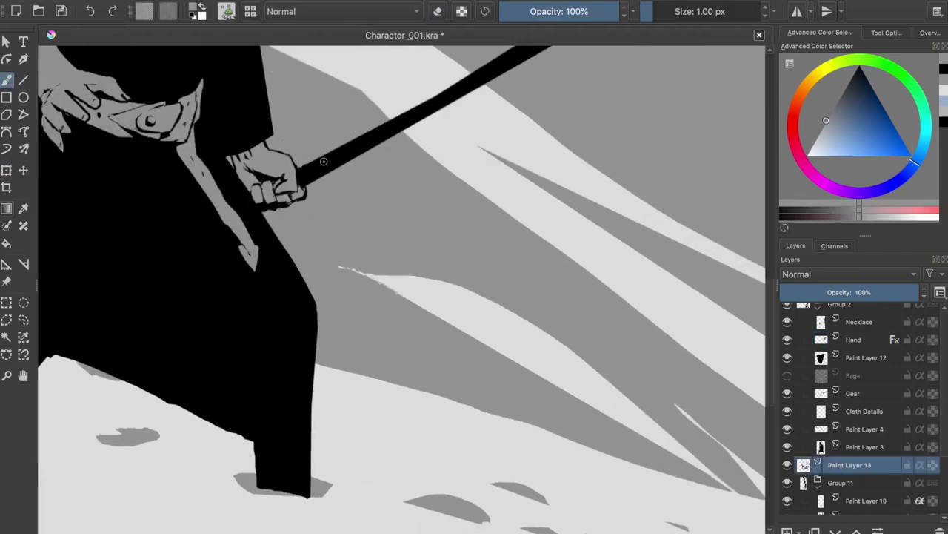
pyautogui.scroll(2, 324, 165)
pyautogui.hotkey('ctrl', 'shift', 'd')
pyautogui.hotkey('ctrl', 't')
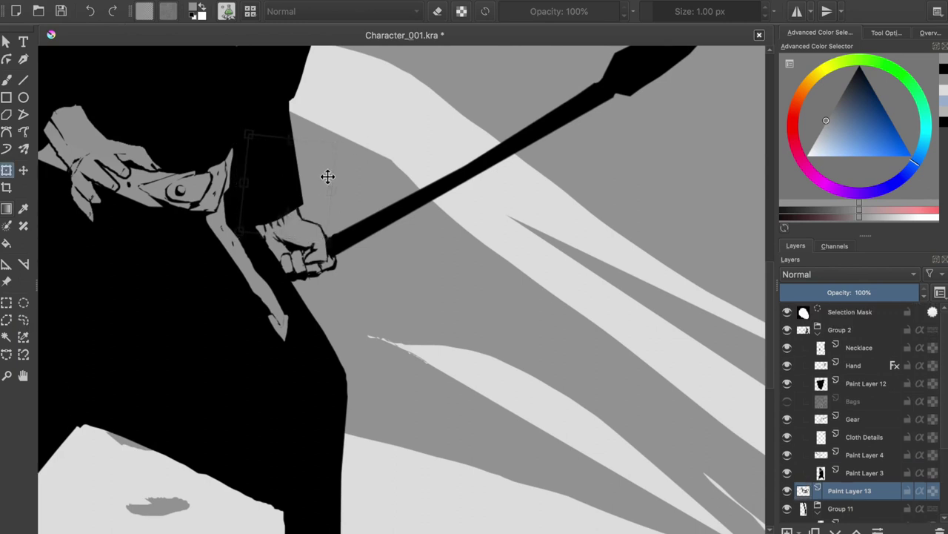
pyautogui.press('b')
pyautogui.scroll(2, 272, 213)
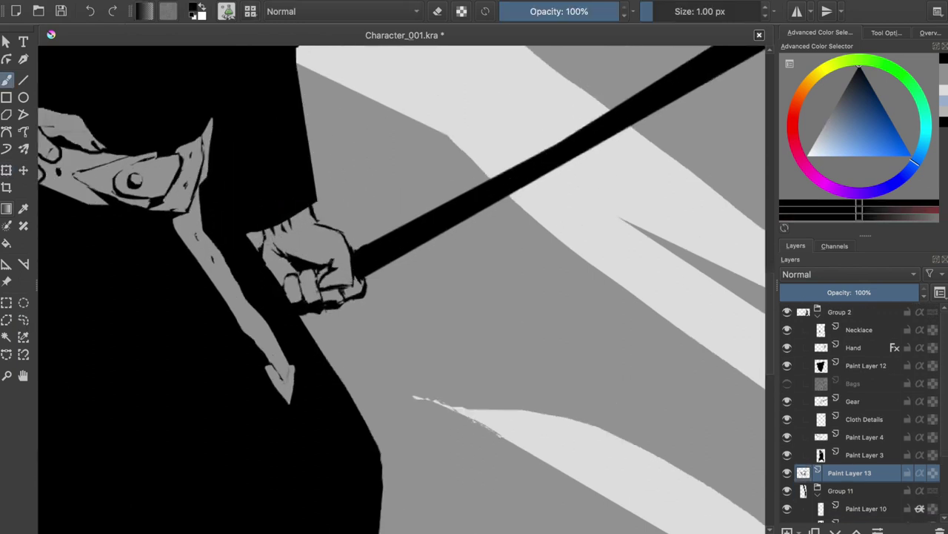
# Lasso the top of the hand, then clear the selection and toggle erasing.
pyautogui.moveTo(244, 225); pyautogui.dragTo(271, 247)
pyautogui.press('b')
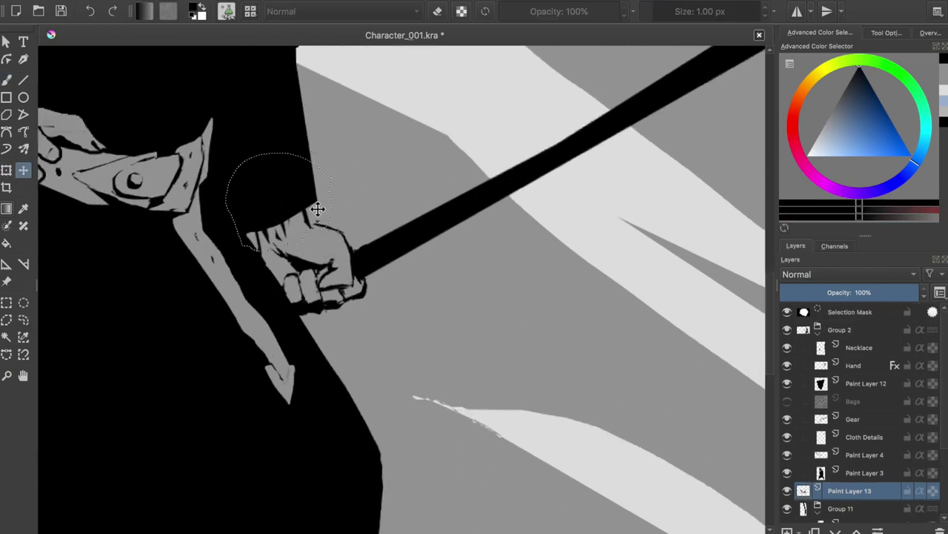
pyautogui.hotkey('ctrl', 'shift', 'a')
pyautogui.press('e')
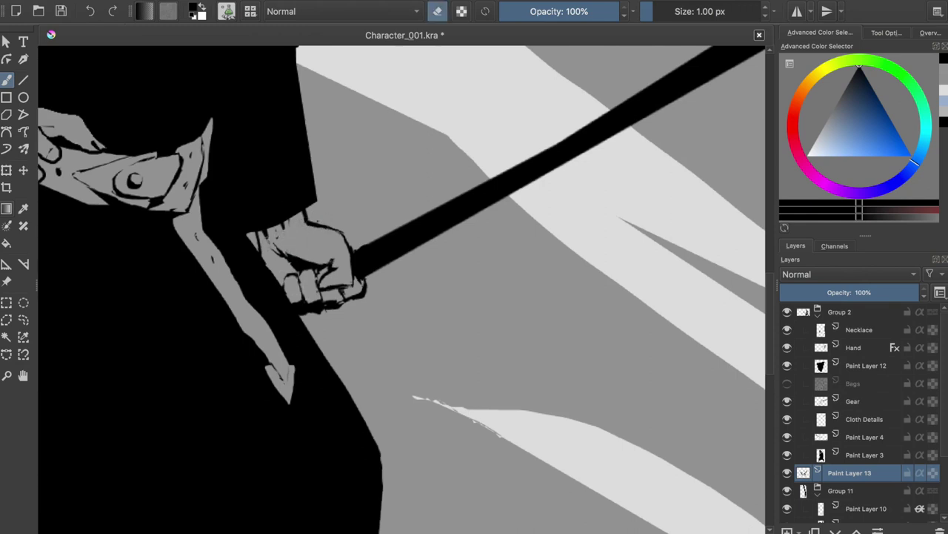
pyautogui.press('e')
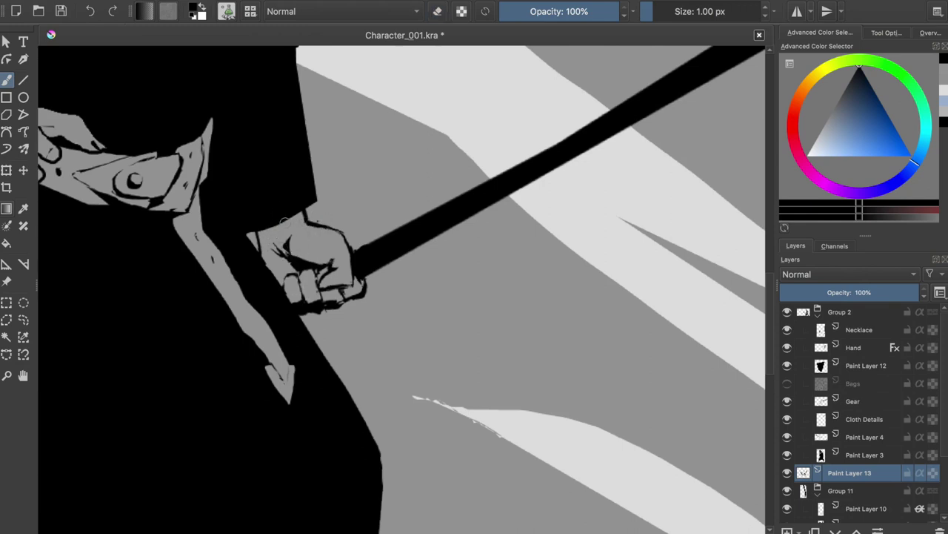
pyautogui.press('m')
pyautogui.scroll(-5, 270, 227)
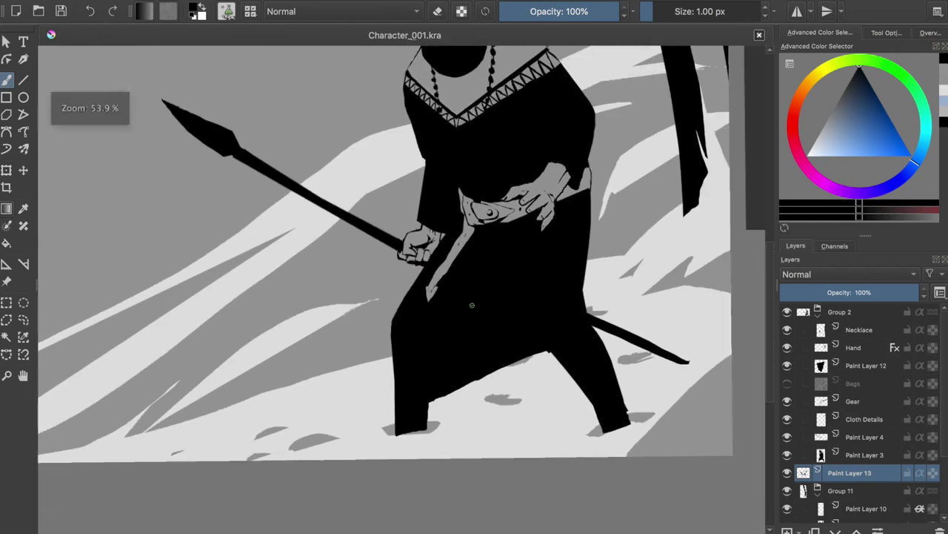
pyautogui.scroll(5, 322, 249)
# Try small dark strokes at the hand's top edge and undo them.
pyautogui.click(366, 216)
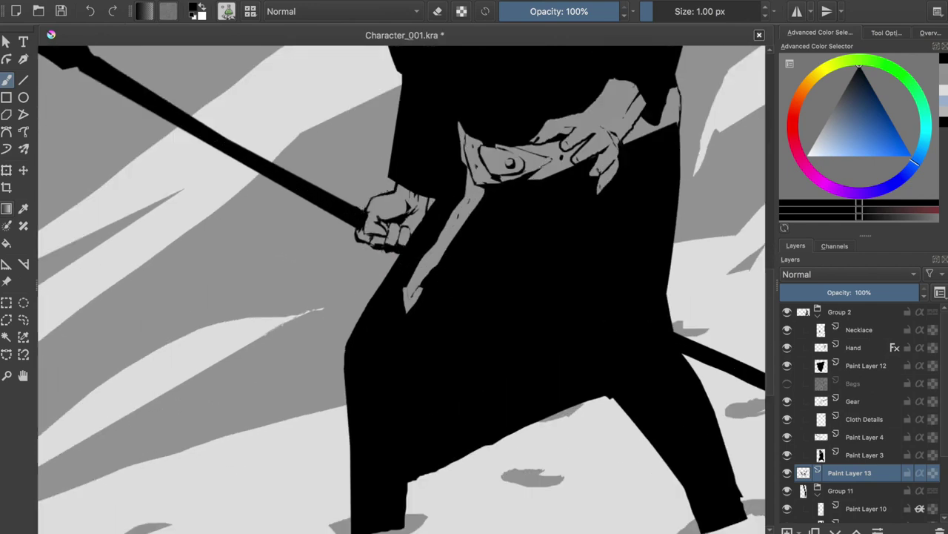
pyautogui.hotkey('ctrl', 'z')
pyautogui.moveTo(370, 201); pyautogui.dragTo(370, 211)
pyautogui.press('m')
pyautogui.scroll(-3, 379, 206)
pyautogui.hotkey('ctrl', 'z')
pyautogui.scroll(-2, 379, 205)
pyautogui.press('m')
pyautogui.scroll(3, 364, 222)
pyautogui.scroll(-1, 363, 222)
pyautogui.scroll(5, 408, 388)
# Paint on the Hand layer near the wrist.
pyautogui.click(854, 346)
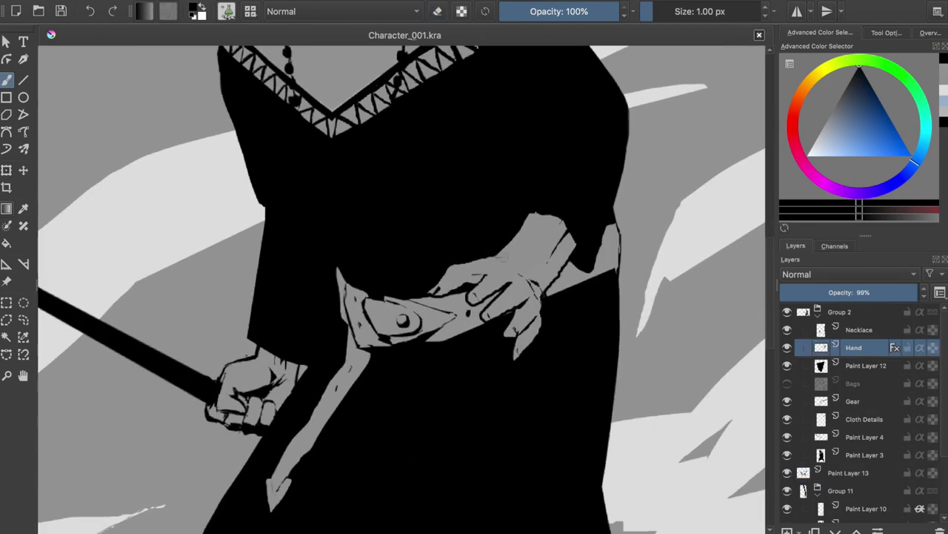
pyautogui.moveTo(554, 268); pyautogui.dragTo(561, 278)
pyautogui.press('e')
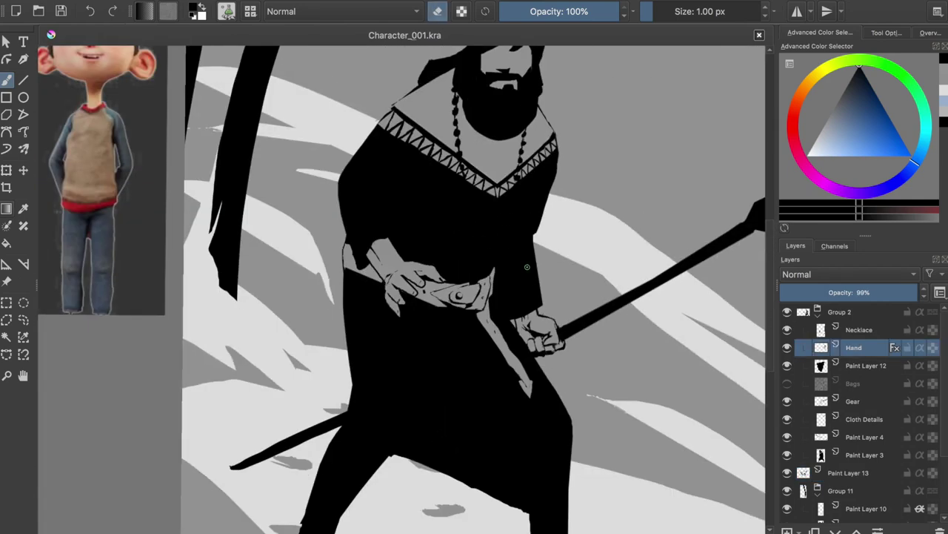
# On Paint Layer 8, thicken the left tree trunk with black and darken its top.
pyautogui.scroll(-1, 463, 295)
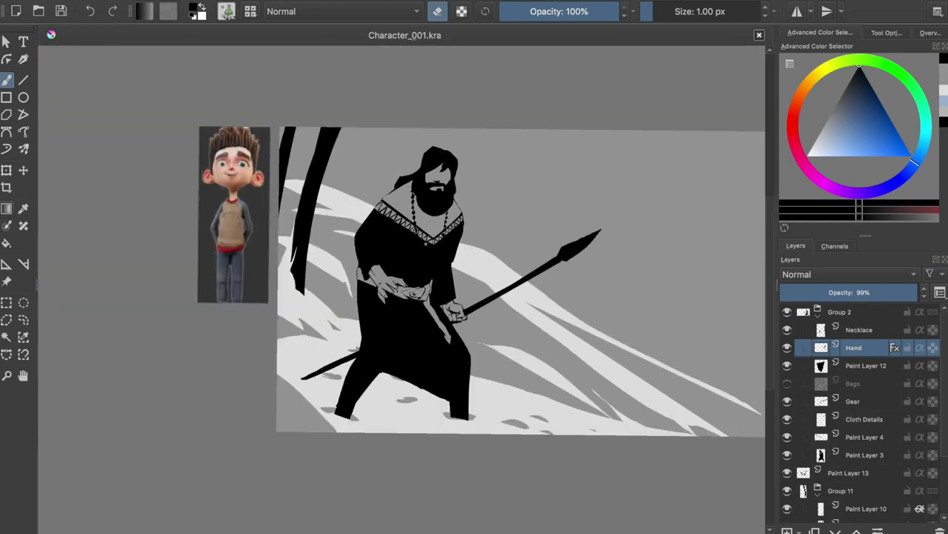
pyautogui.scroll(-3, 859, 401)
pyautogui.click(865, 441)
pyautogui.press('e')
pyautogui.moveTo(315, 200); pyautogui.dragTo(302, 275)
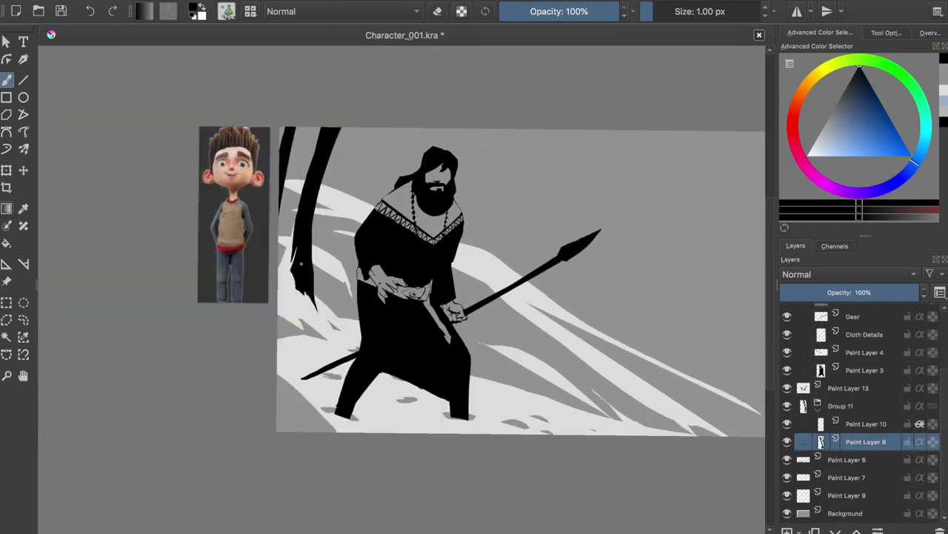
pyautogui.press('m')
pyautogui.press('m')
pyautogui.moveTo(356, 129); pyautogui.dragTo(320, 178)
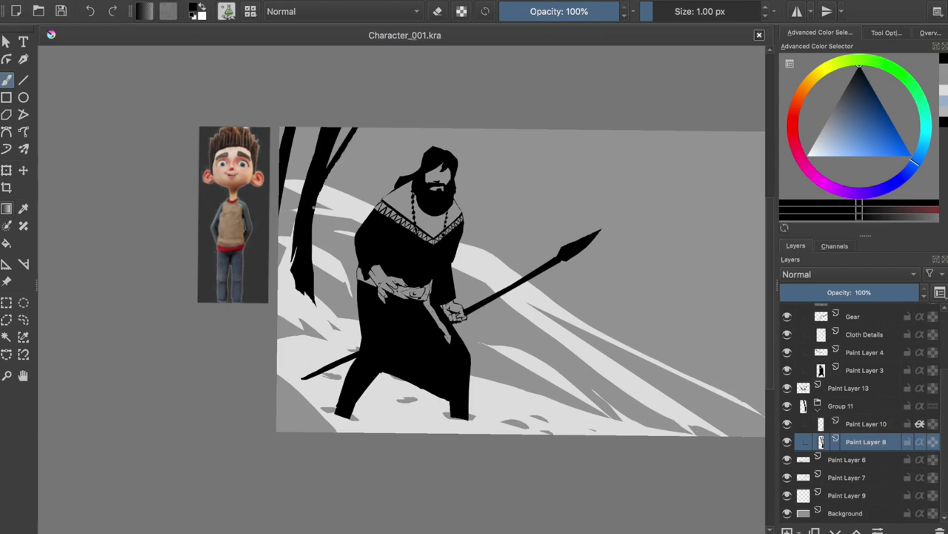
pyautogui.moveTo(348, 130); pyautogui.dragTo(317, 152)
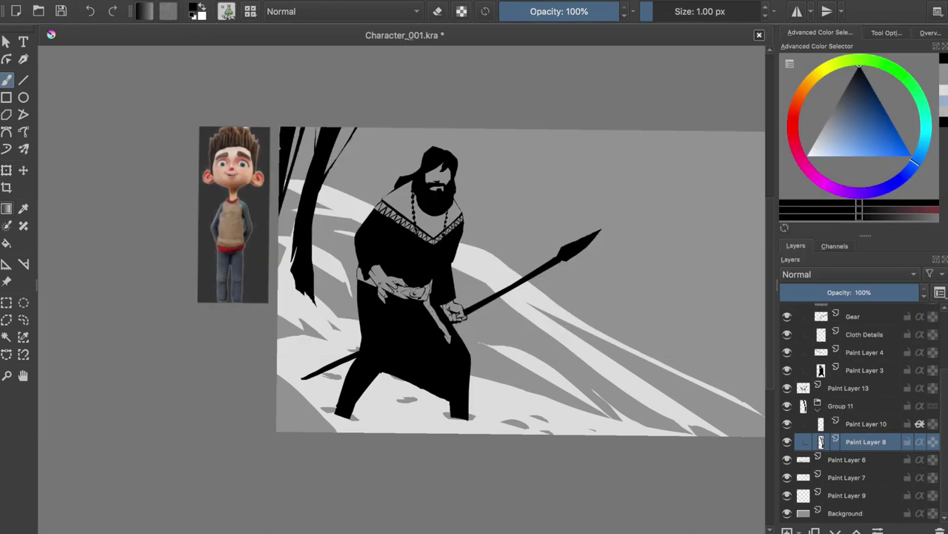
pyautogui.press('m')
# Add dark strands along the trunk edge, check it mirrored, and save.
pyautogui.moveTo(521, 172); pyautogui.dragTo(502, 259)
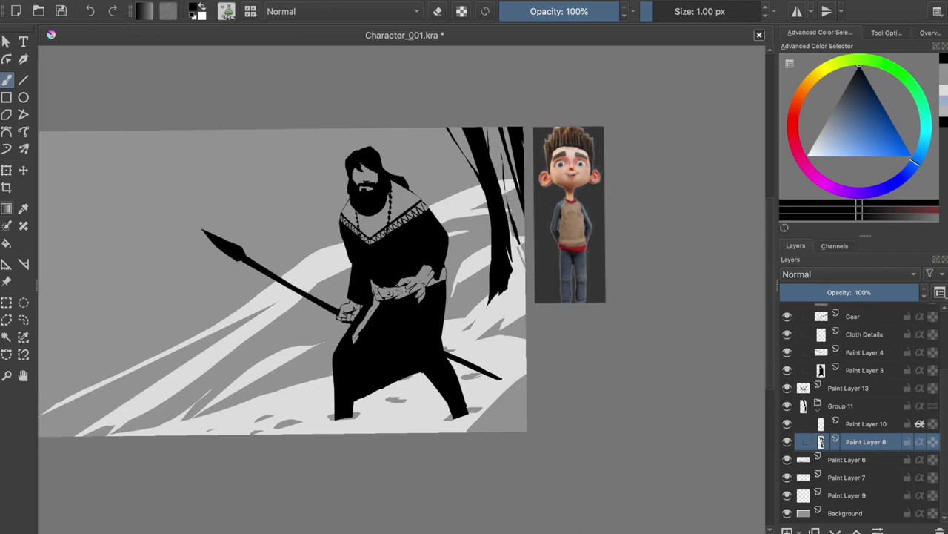
pyautogui.press('m')
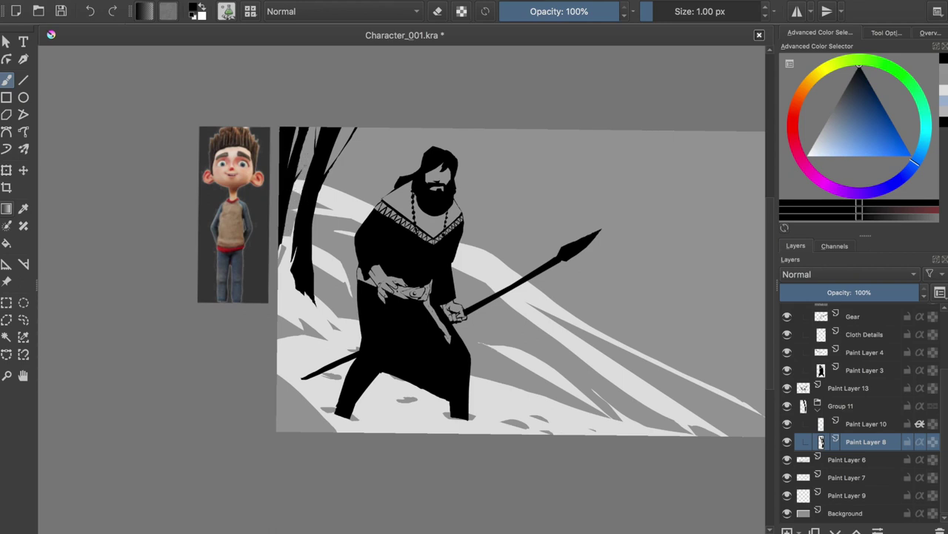
pyautogui.press('m')
pyautogui.moveTo(297, 282); pyautogui.dragTo(343, 290)
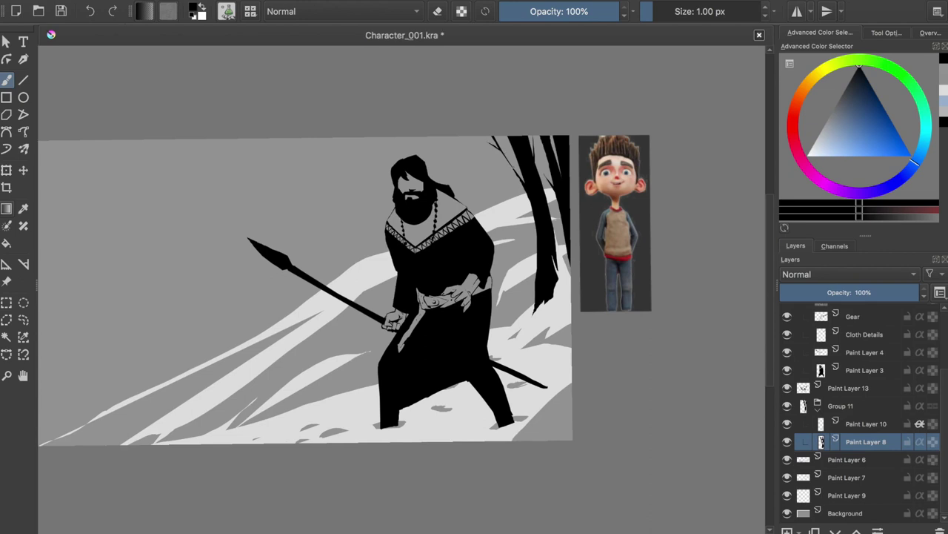
pyautogui.press('m')
pyautogui.hotkey('ctrl', 's')
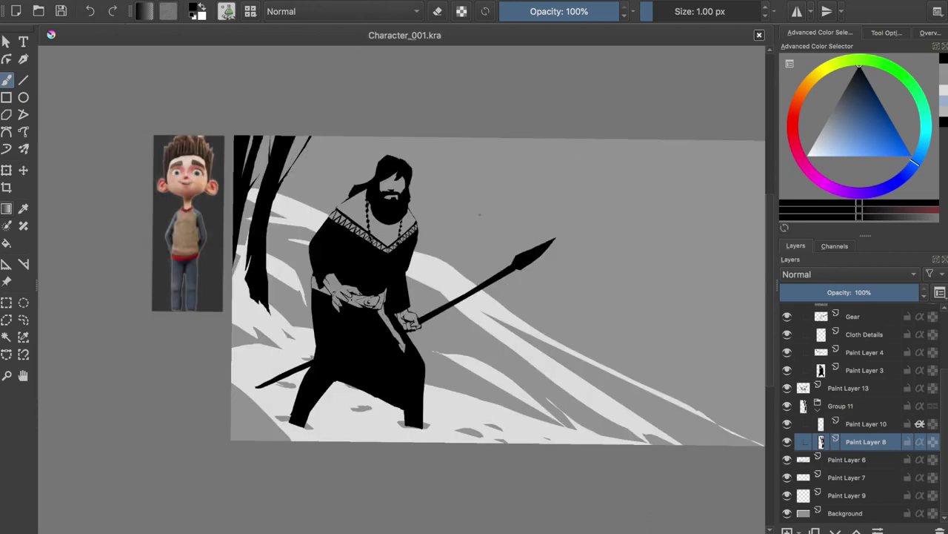
# Replace the slanted right trunk with a tall vertical trunk and a thinner one beside it.
pyautogui.moveTo(593, 389); pyautogui.dragTo(637, 429)
pyautogui.hotkey('ctrl', 'z')
pyautogui.moveTo(636, 131); pyautogui.dragTo(615, 427)
pyautogui.moveTo(687, 172); pyautogui.dragTo(653, 426)
# Erase the right-hand tree trunks on Paint Layer 8.
pyautogui.press('e')
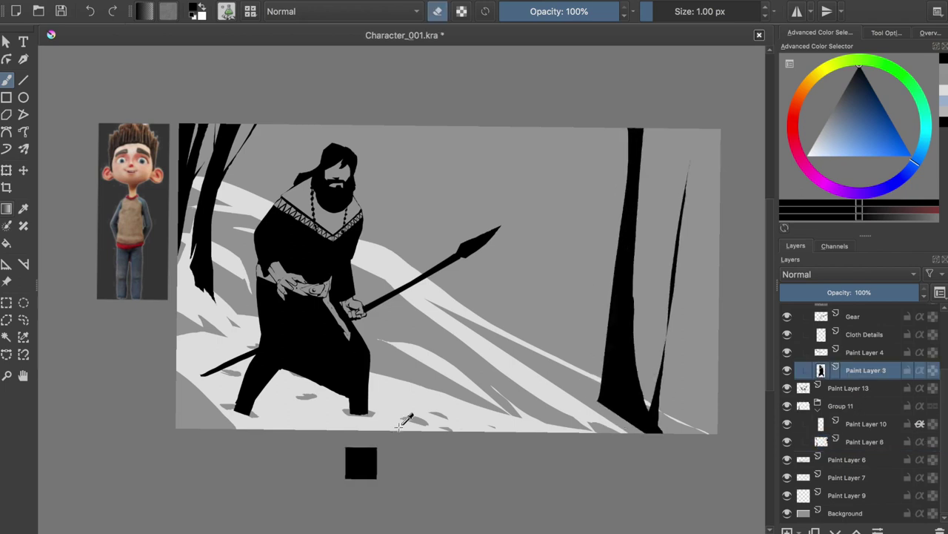
pyautogui.press('m')
pyautogui.press('m')
pyautogui.click(789, 443)
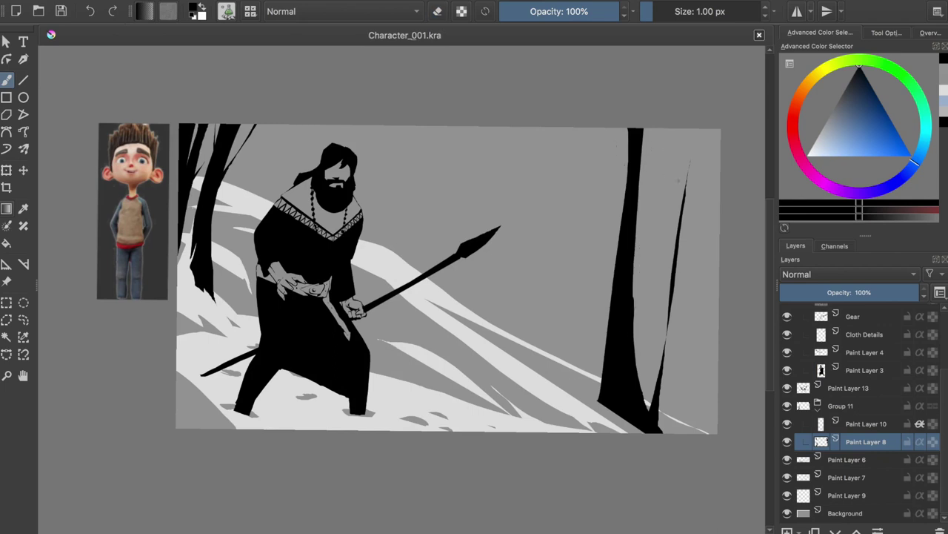
pyautogui.press('e')
pyautogui.hotkey('ctrl', 'z')
pyautogui.hotkey('ctrl', 'z')
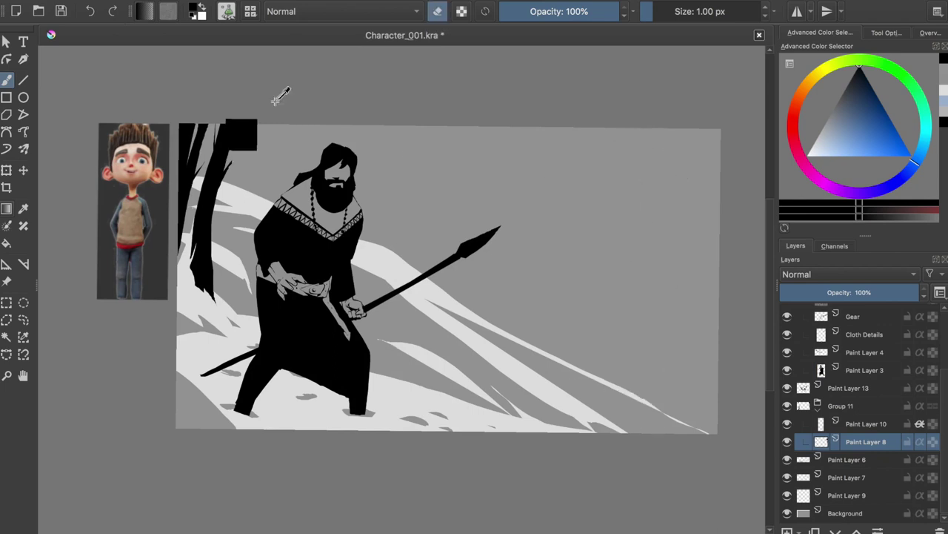
pyautogui.press('e')
# Toggle Paint Layer 7's visibility, add new Paint Layer 14, and save.
pyautogui.click(787, 460)
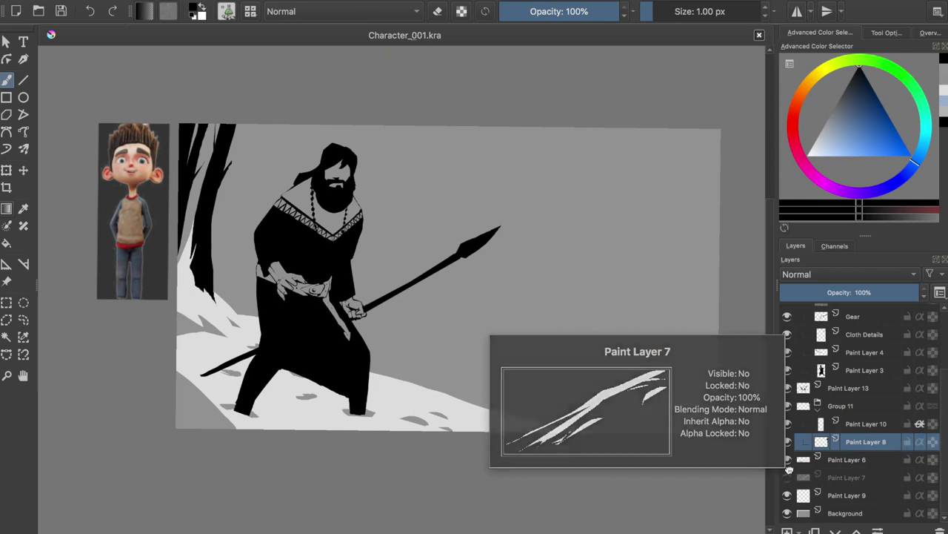
pyautogui.press('Insert')
pyautogui.hotkey('ctrl', 's')
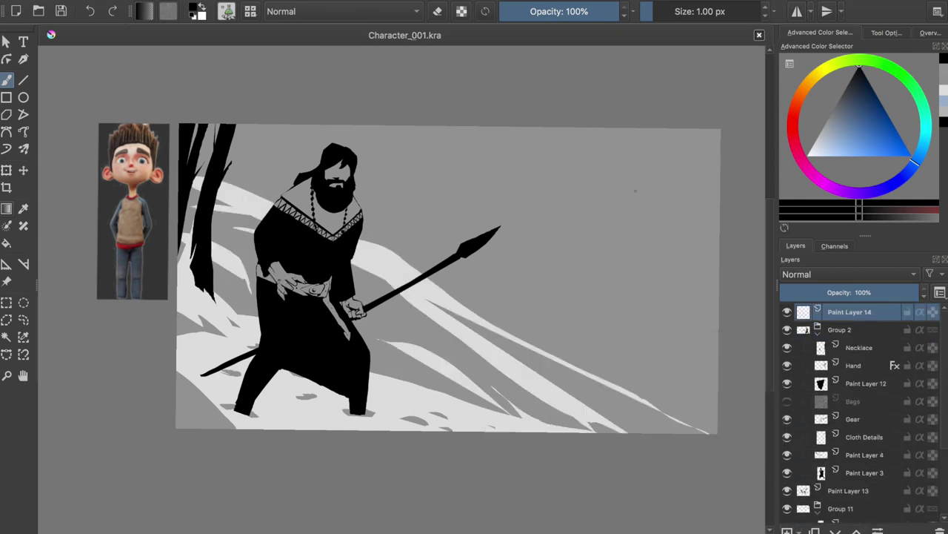
# Try shifting the spear on Paint Layer 4, undo it, and select Paint Layer 14.
pyautogui.click(864, 455)
pyautogui.press('t')
pyautogui.moveTo(497, 311); pyautogui.dragTo(449, 333)
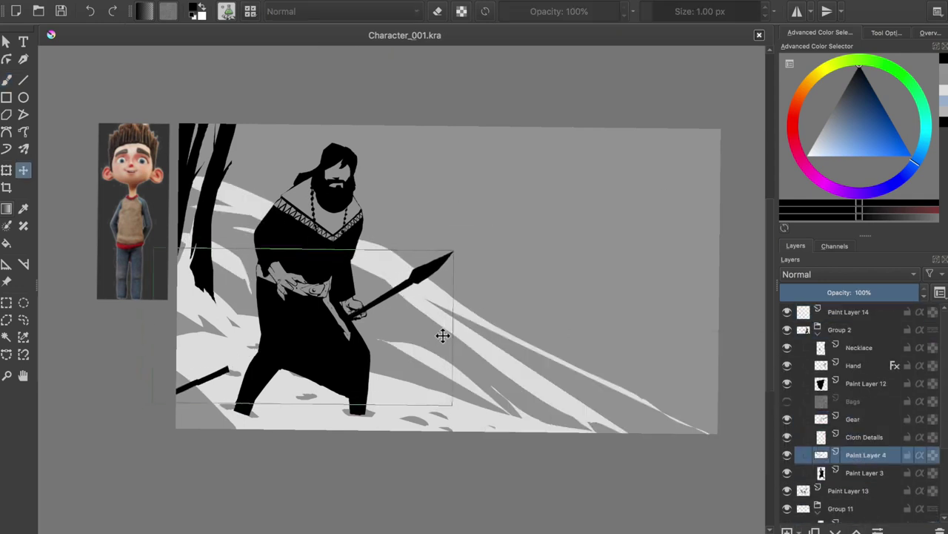
pyautogui.moveTo(341, 371); pyautogui.dragTo(341, 374)
pyautogui.press('t')
pyautogui.moveTo(295, 352); pyautogui.dragTo(332, 341)
pyautogui.press('b')
pyautogui.hotkey('ctrl', 'z')
pyautogui.hotkey('ctrl', 'z')
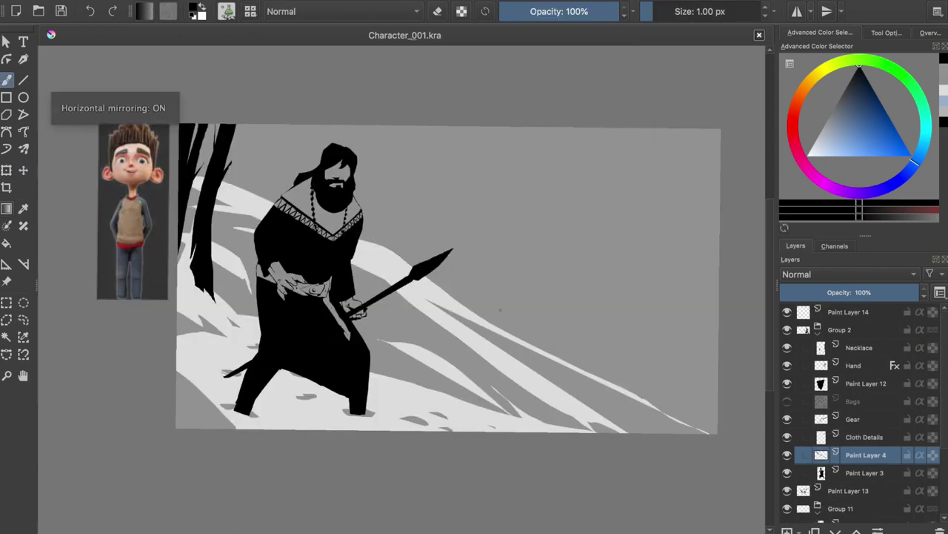
pyautogui.click(849, 311)
# Block in a large black bear mass on the right with an ear bump and jaw spike.
pyautogui.moveTo(645, 130)
pyautogui.mouseDown()
pyautogui.moveTo(612, 309)
pyautogui.moveTo(676, 328)
pyautogui.mouseUp()
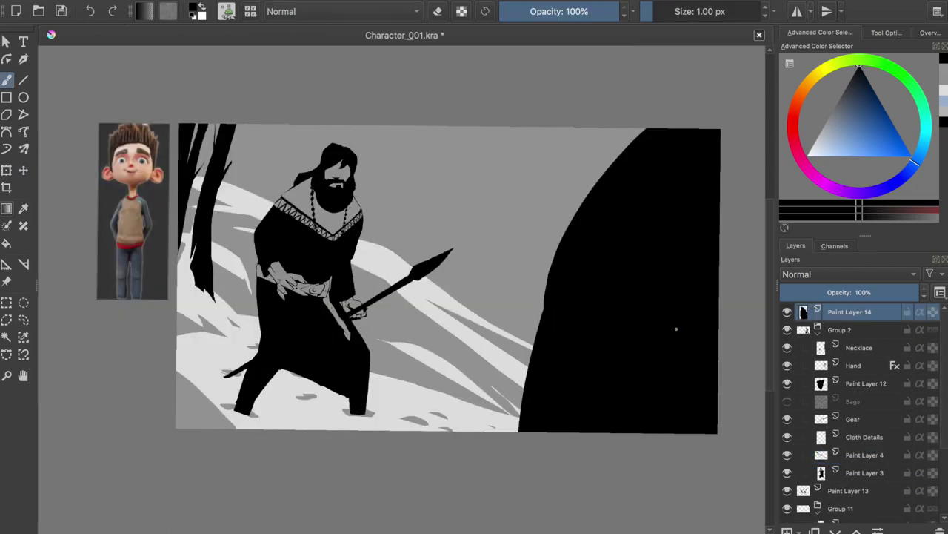
pyautogui.moveTo(582, 204); pyautogui.dragTo(558, 381)
pyautogui.moveTo(535, 233); pyautogui.dragTo(478, 222)
pyautogui.hotkey('ctrl', 'z')
pyautogui.moveTo(544, 211)
pyautogui.mouseDown()
pyautogui.moveTo(511, 275)
pyautogui.moveTo(504, 348)
pyautogui.moveTo(489, 373)
pyautogui.mouseUp()
pyautogui.moveTo(489, 330); pyautogui.dragTo(498, 378)
# Undo the jaw spike and try reshaping the bear's head with eraser and transform.
pyautogui.hotkey('ctrl', 'z')
pyautogui.hotkey('ctrl', 'z')
pyautogui.hotkey('ctrl', 'z')
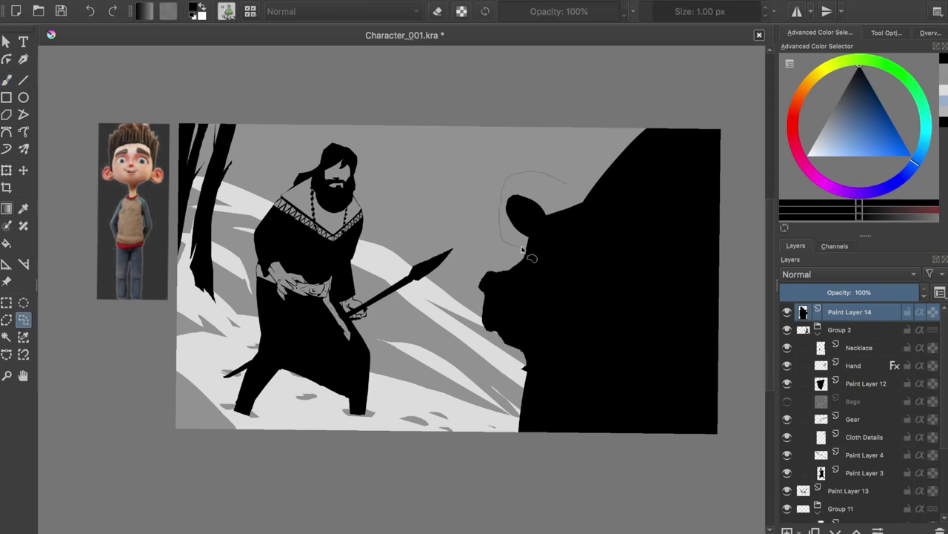
pyautogui.hotkey('ctrl', 'z')
pyautogui.hotkey('ctrl', 'z')
pyautogui.hotkey('ctrl', 'z')
pyautogui.hotkey('ctrl', 'z')
pyautogui.press('e')
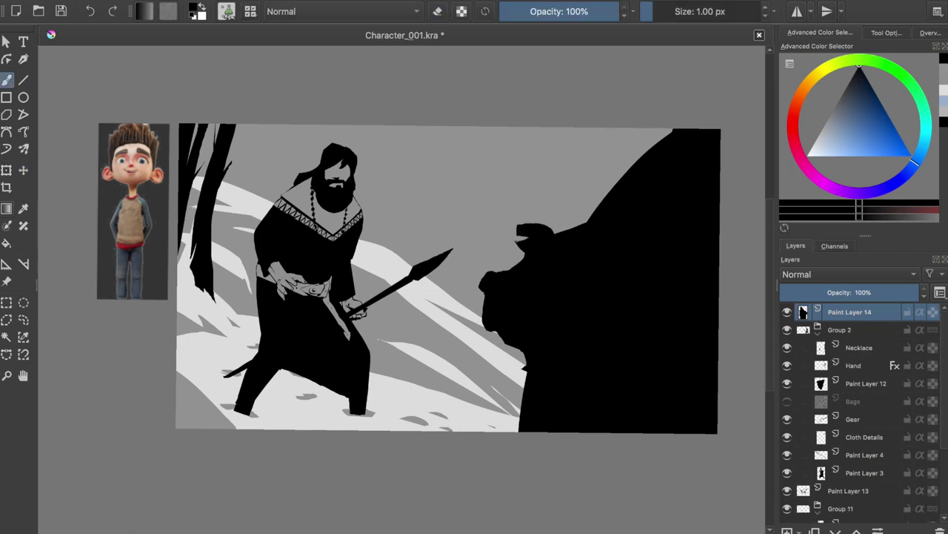
pyautogui.hotkey('ctrl', 't')
pyautogui.moveTo(584, 333); pyautogui.dragTo(567, 304)
pyautogui.hotkey('ctrl', 'z')
pyautogui.hotkey('ctrl', 'z')
pyautogui.hotkey('ctrl', 'z')
pyautogui.hotkey('ctrl', 'z')
pyautogui.press('m')
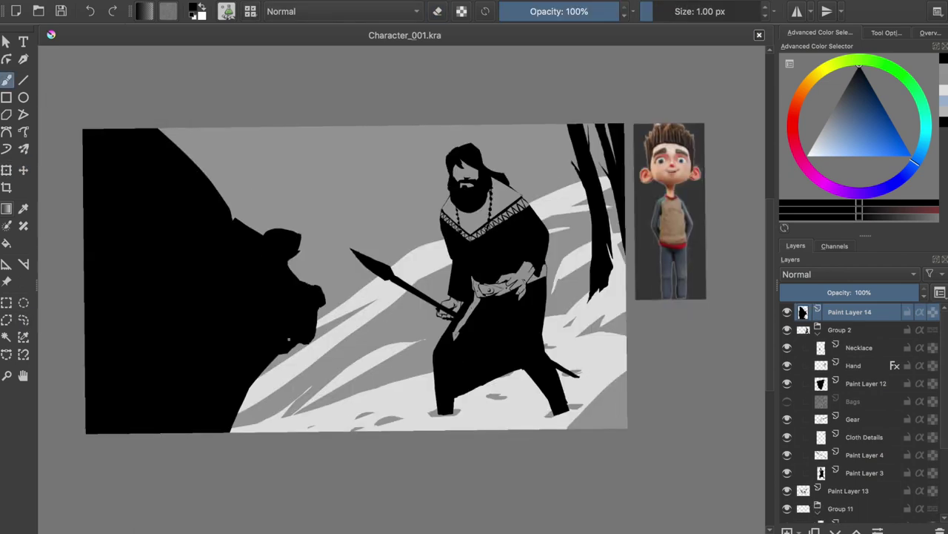
pyautogui.click(320, 296)
pyautogui.hotkey('ctrl', 'z')
# Step through undo history to settle on the spiky-topped bear silhouette, checking it mirrored.
pyautogui.hotkey('ctrl', 'shift', 'z')
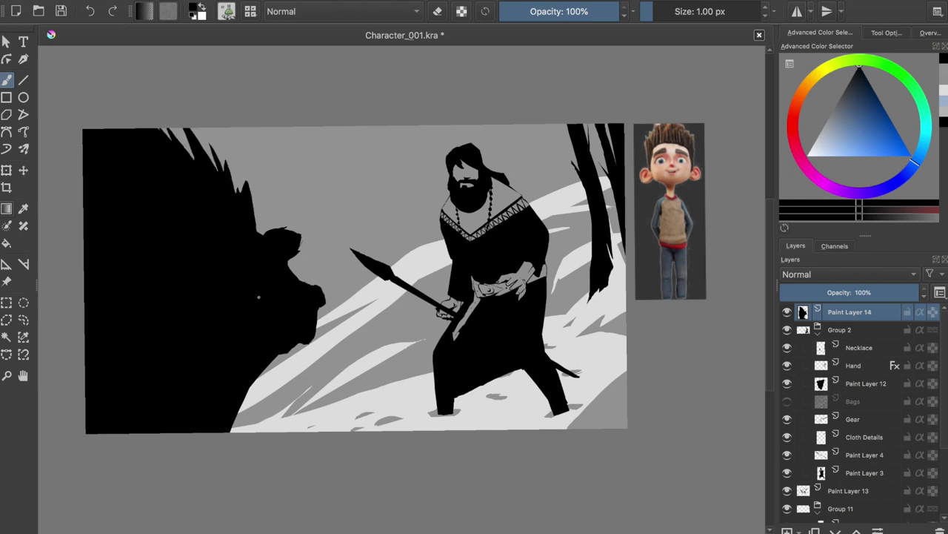
pyautogui.press('e')
pyautogui.press('m')
pyautogui.press('e')
pyautogui.hotkey('ctrl', 'z')
pyautogui.hotkey('ctrl', 'z')
pyautogui.hotkey('ctrl', 'z')
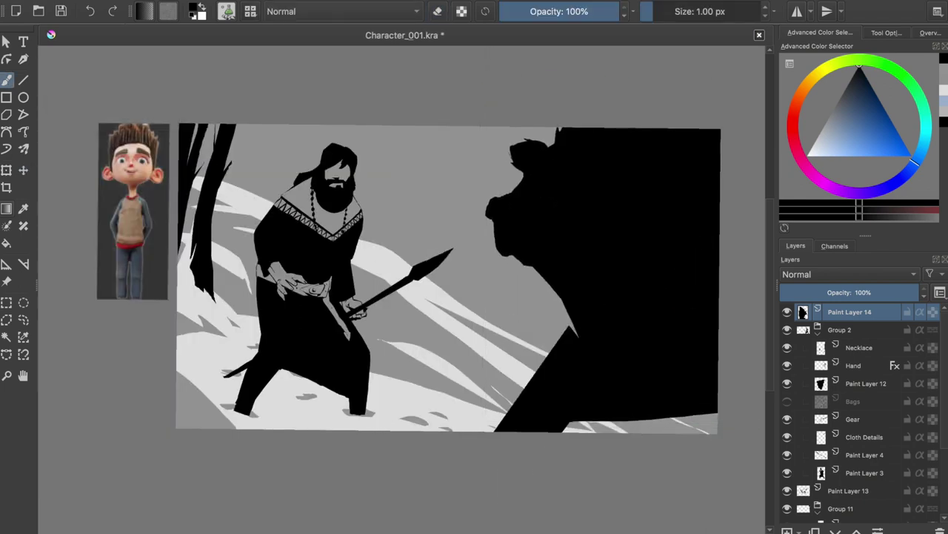
pyautogui.hotkey('ctrl', 'z')
pyautogui.hotkey('ctrl', 'z')
pyautogui.hotkey('ctrl', 'shift', 'z')
pyautogui.hotkey('ctrl', 'z')
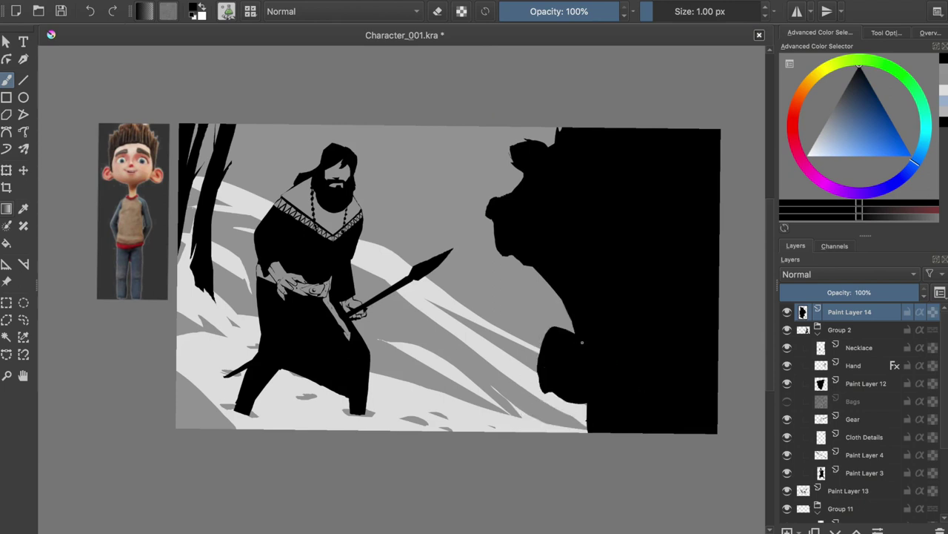
pyautogui.moveTo(558, 362); pyautogui.dragTo(554, 384)
pyautogui.press('e')
pyautogui.hotkey('ctrl', 'z')
pyautogui.hotkey('ctrl', 'z')
pyautogui.hotkey('ctrl', 'z')
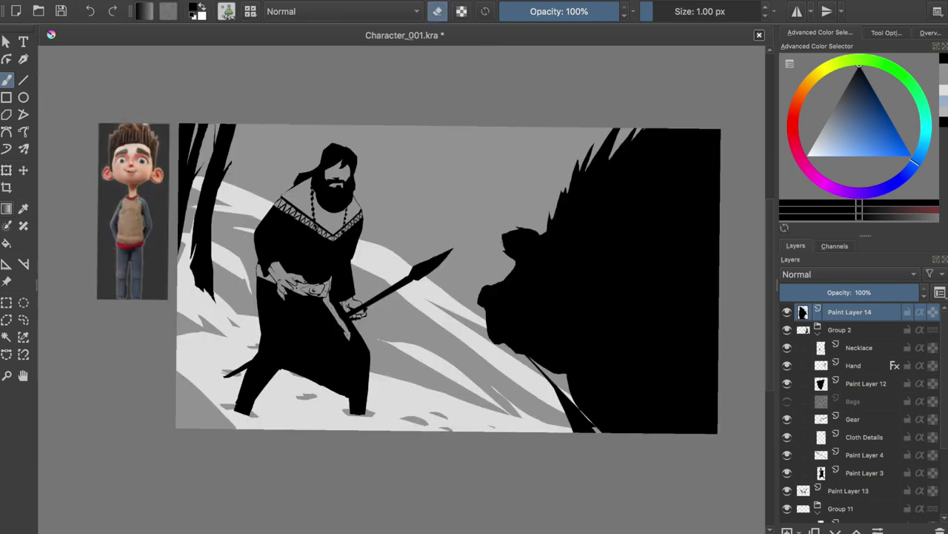
pyautogui.hotkey('ctrl', 'z')
pyautogui.press('m')
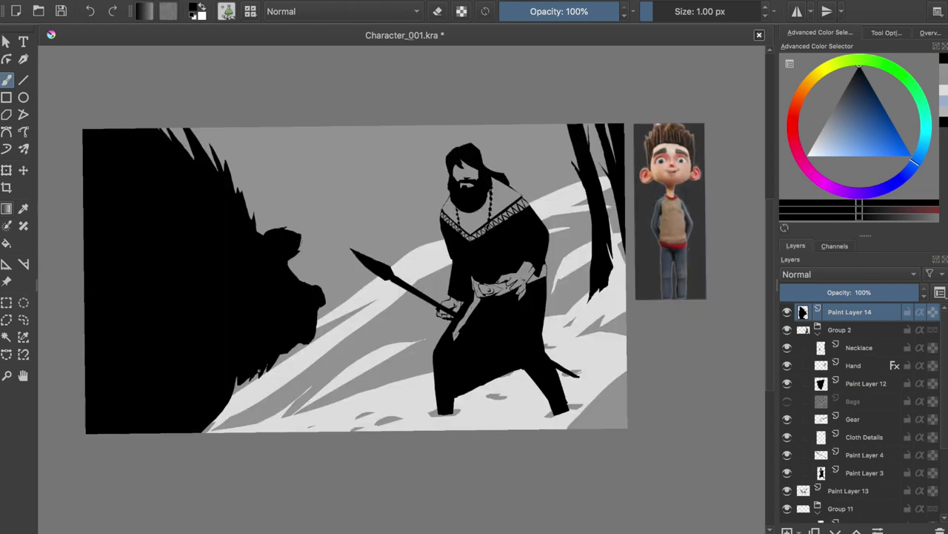
# Save the file and compare the bear silhouette in mirrored and normal views.
pyautogui.hotkey('ctrl', 's')
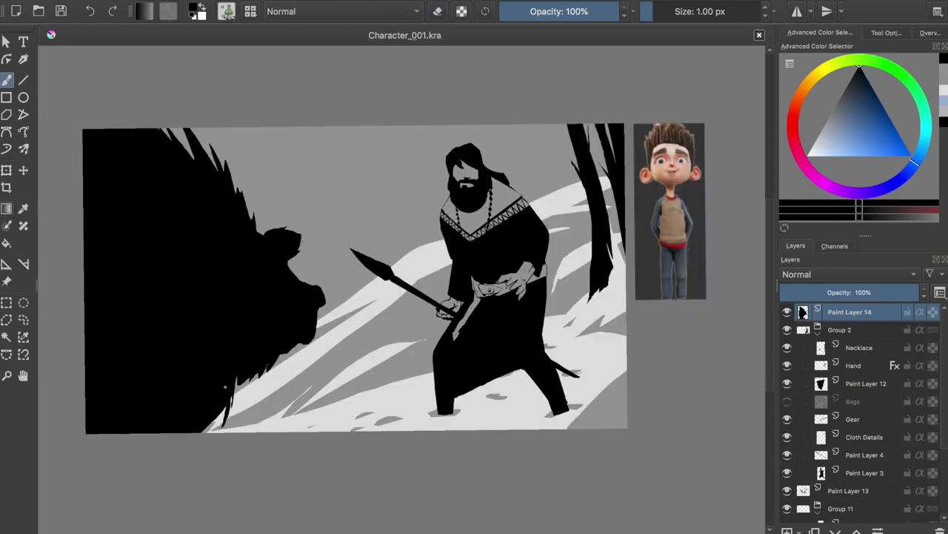
pyautogui.press('m')
pyautogui.press('e')
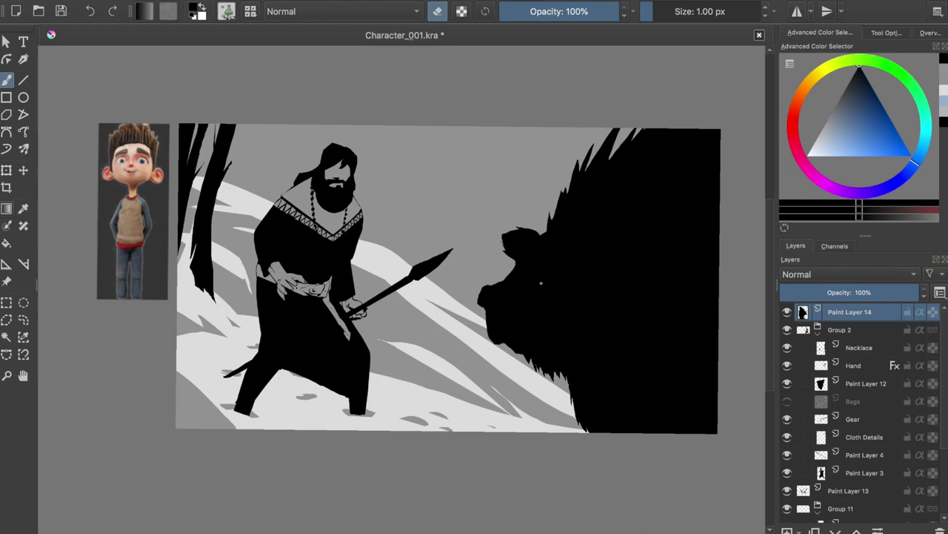
pyautogui.press('e')
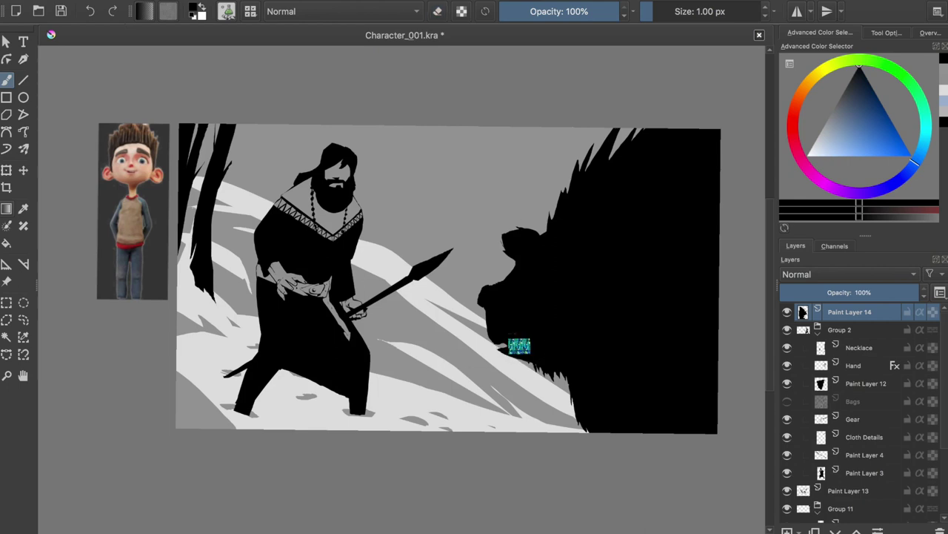
pyautogui.press('m')
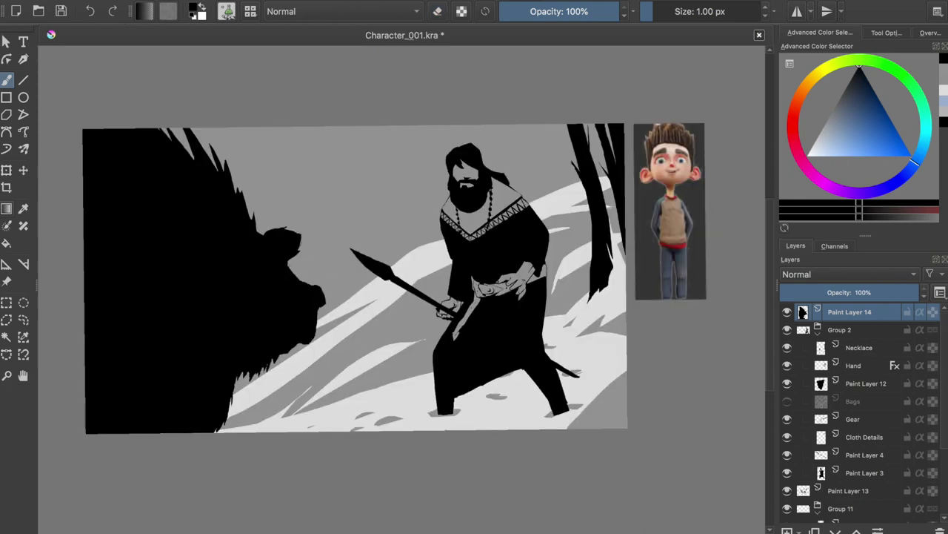
pyautogui.press('m')
pyautogui.hotkey('ctrl', 's')
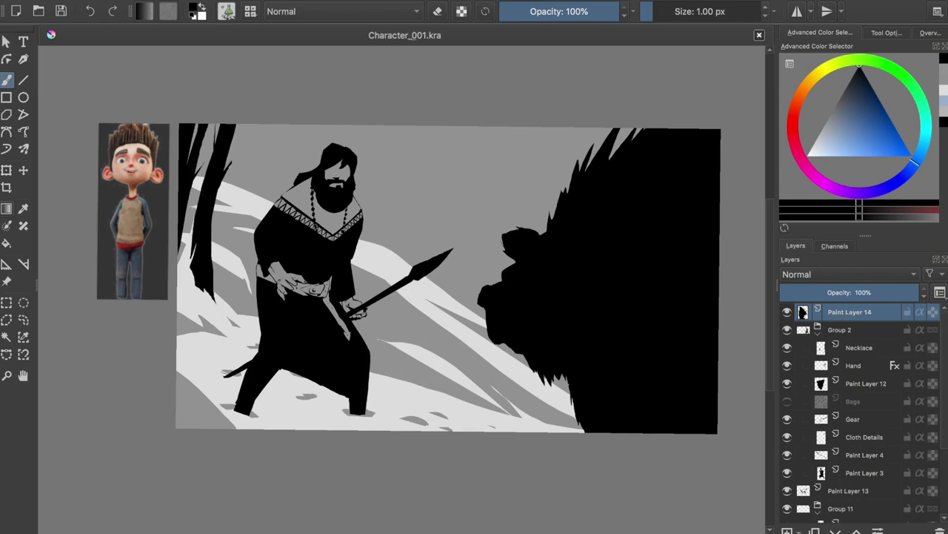
pyautogui.press('m')
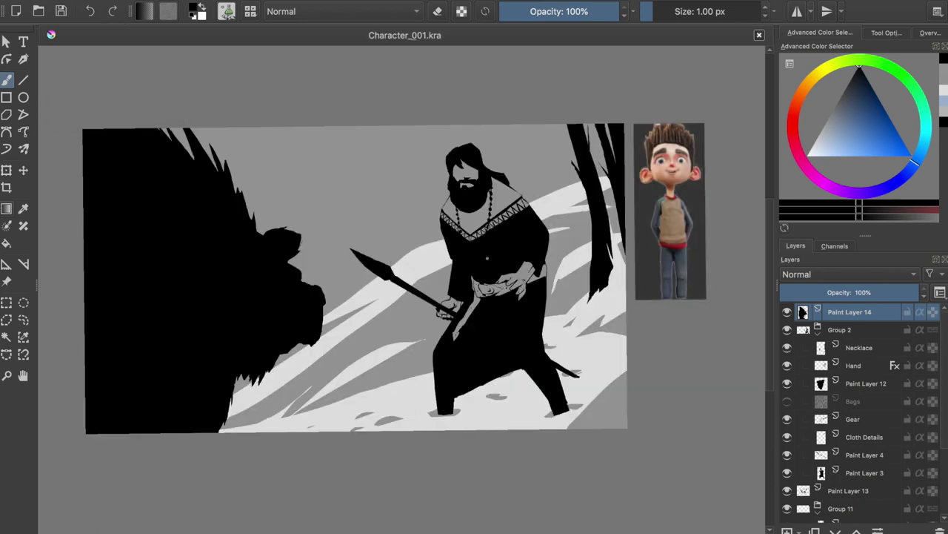
pyautogui.press('m')
pyautogui.scroll(-5, 852, 407)
pyautogui.click(846, 513)
# Fill the sky with blue, then raise its Lightness to 47 with HSV/HSL Adjustment.
pyautogui.click(852, 130)
pyautogui.moveTo(170, 148); pyautogui.dragTo(489, 111)
pyautogui.hotkey('shift', 'BackSpace')
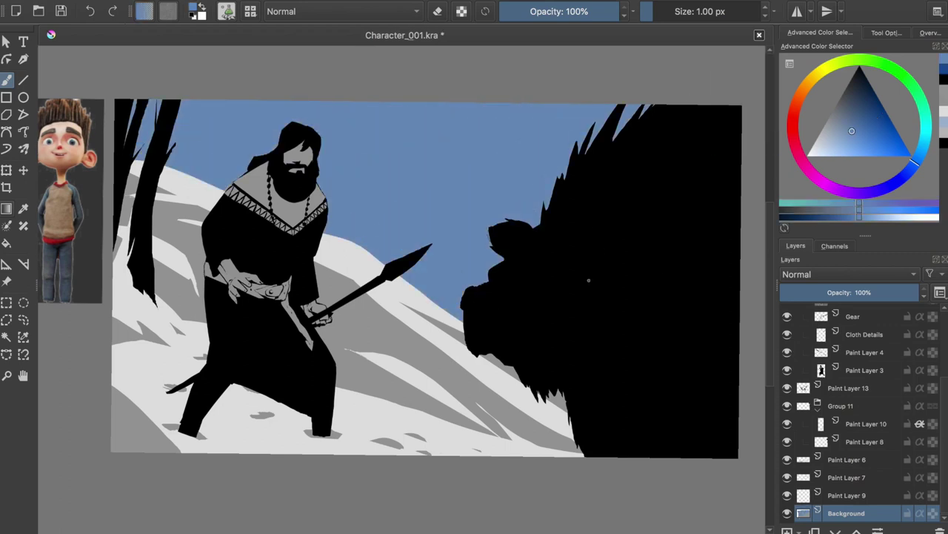
pyautogui.scroll(-2, 567, 240)
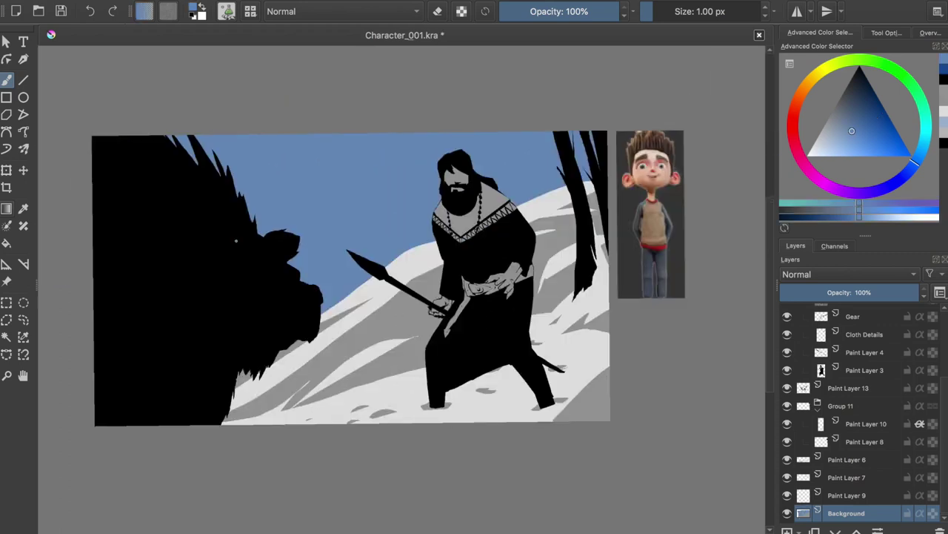
pyautogui.hotkey('ctrl', 'u')
pyautogui.moveTo(775, 237)
pyautogui.mouseDown()
pyautogui.moveTo(836, 237)
pyautogui.moveTo(826, 237)
pyautogui.mouseUp()
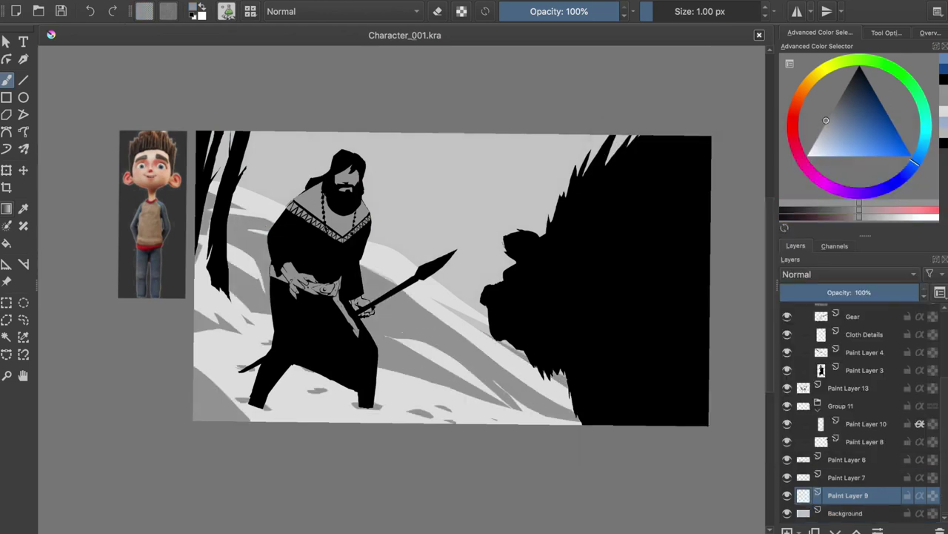
# Select the bear layer and begin transforming the silhouette.
pyautogui.press('m')
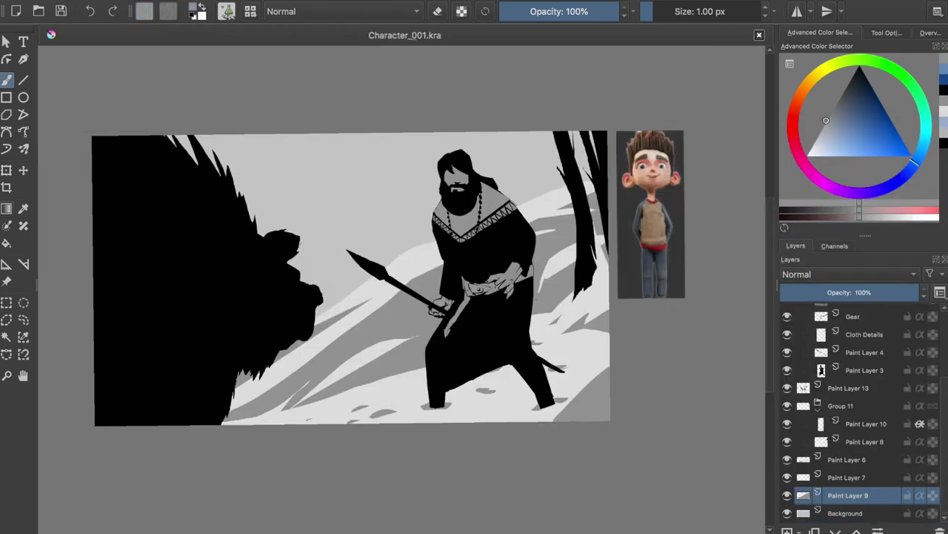
pyautogui.hotkey('ctrl', 'v')
pyautogui.hotkey('ctrl', 't')
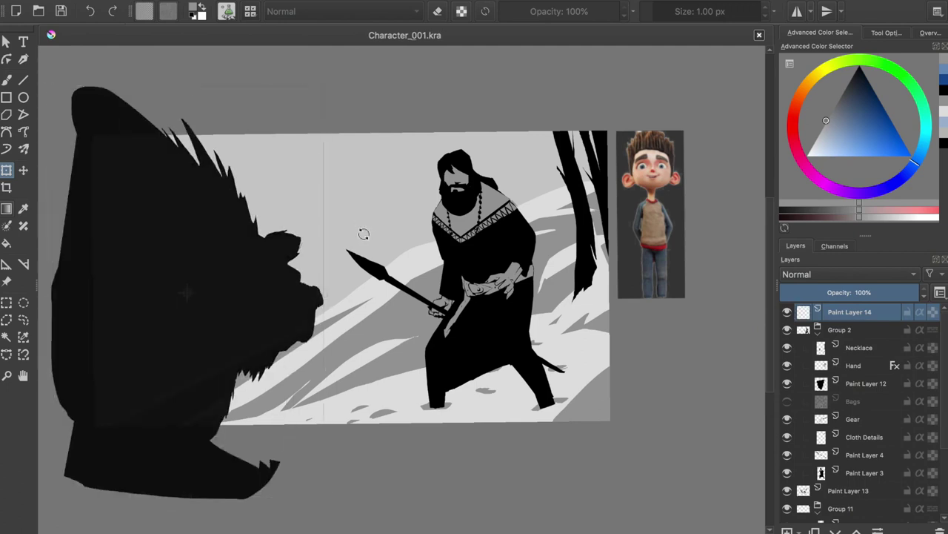
# Move the enlarged bear back inside the canvas and erase its lower-left spikes.
pyautogui.moveTo(363, 234); pyautogui.dragTo(292, 169)
pyautogui.press('Return')
pyautogui.press('b')
pyautogui.press('m')
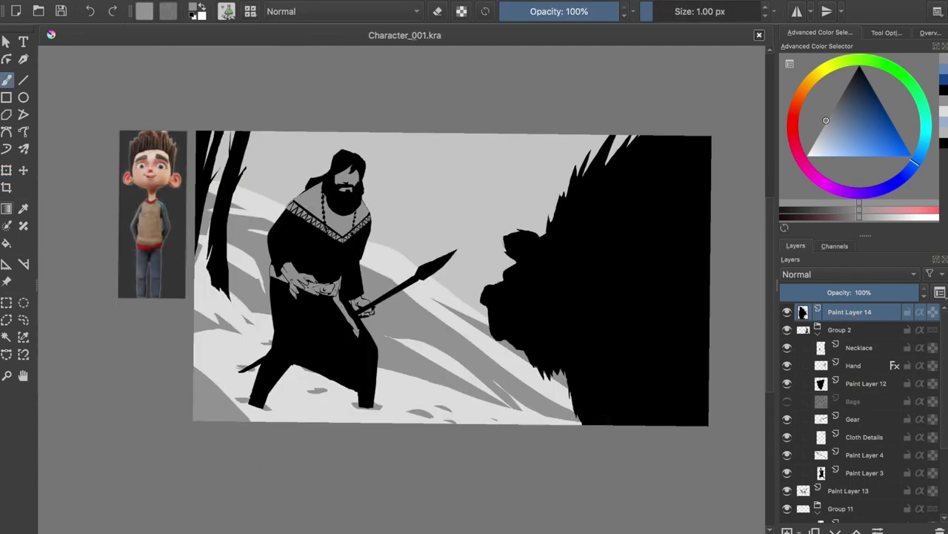
pyautogui.press('e')
pyautogui.moveTo(592, 407)
pyautogui.mouseDown()
pyautogui.moveTo(563, 419)
pyautogui.moveTo(609, 364)
pyautogui.mouseUp()
pyautogui.press('e')
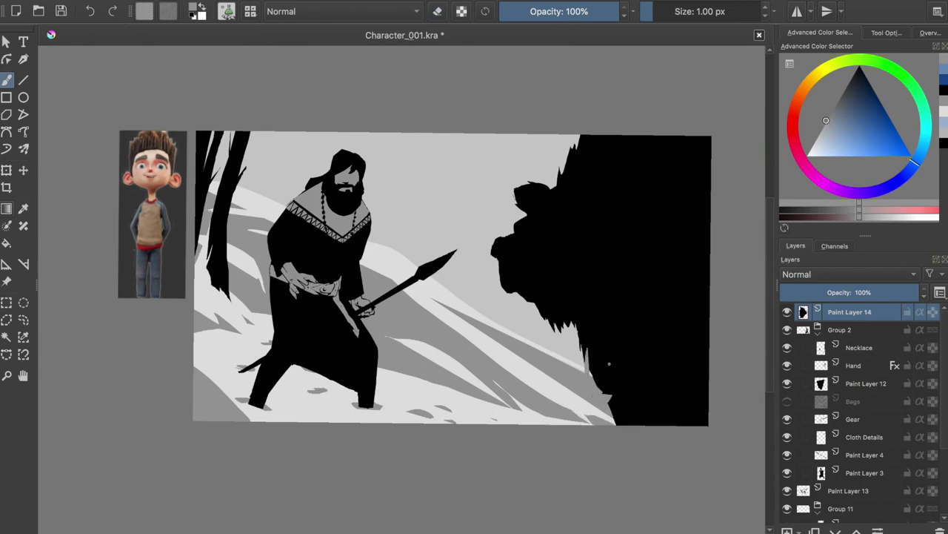
pyautogui.press('d')
# Scale up the bear silhouette again and try, then undo, extending it down-left.
pyautogui.press('m')
pyautogui.hotkey('ctrl', 't')
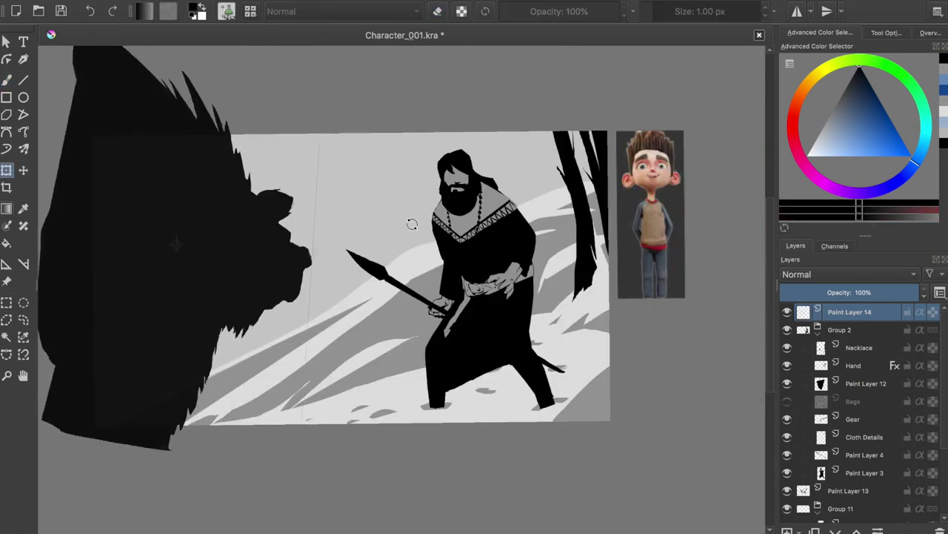
pyautogui.press('-')
pyautogui.press('Return')
pyautogui.press('m')
pyautogui.press('b')
pyautogui.press('+')
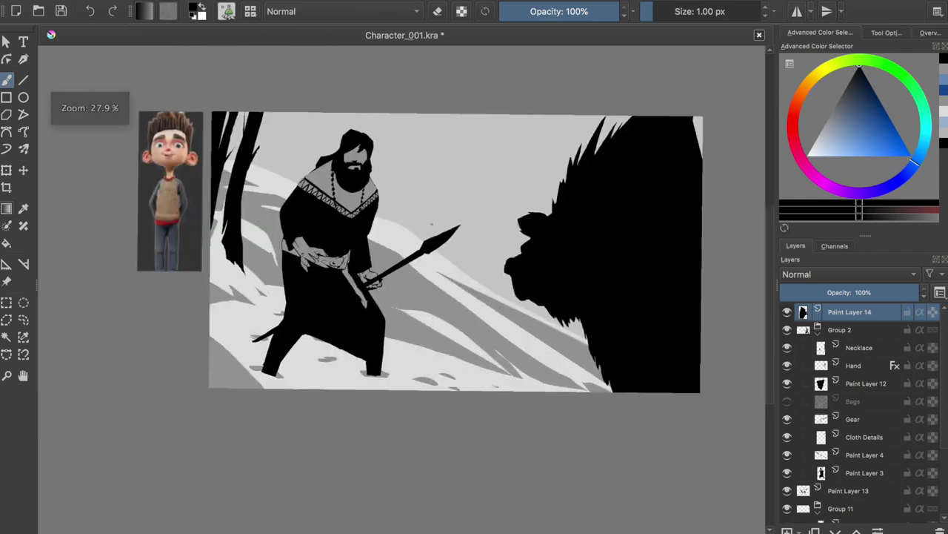
pyautogui.moveTo(559, 388); pyautogui.dragTo(574, 335)
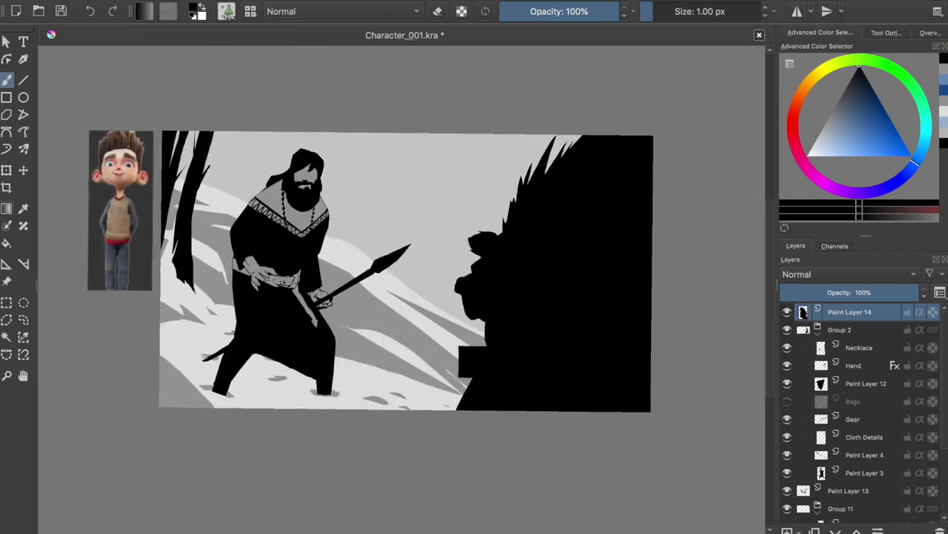
pyautogui.hotkey('ctrl', 'z')
# Shift the bear layer up and left, then return to painting on Paint Layer 13.
pyautogui.press('t')
pyautogui.moveTo(618, 275)
pyautogui.mouseDown()
pyautogui.moveTo(540, 193)
pyautogui.moveTo(614, 345)
pyautogui.moveTo(689, 317)
pyautogui.mouseUp()
pyautogui.click(790, 349)
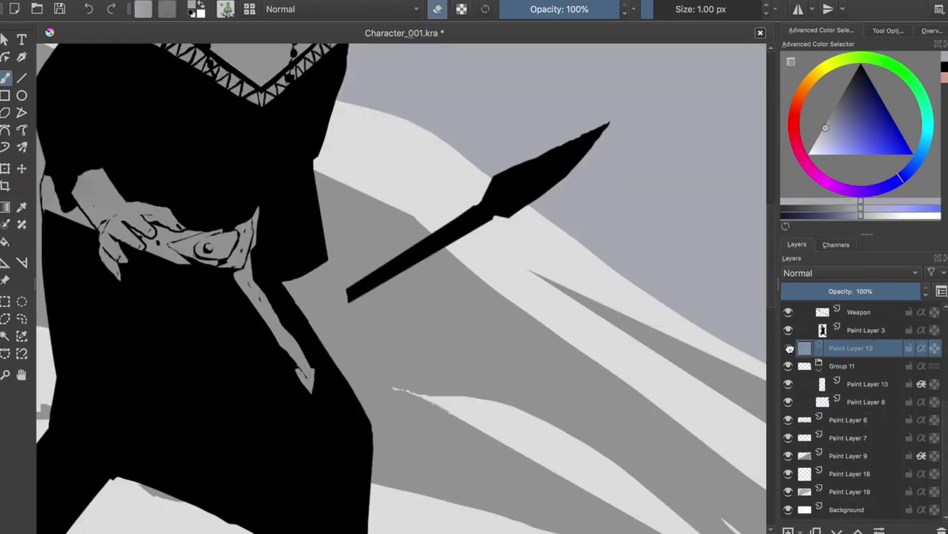
pyautogui.press('e')
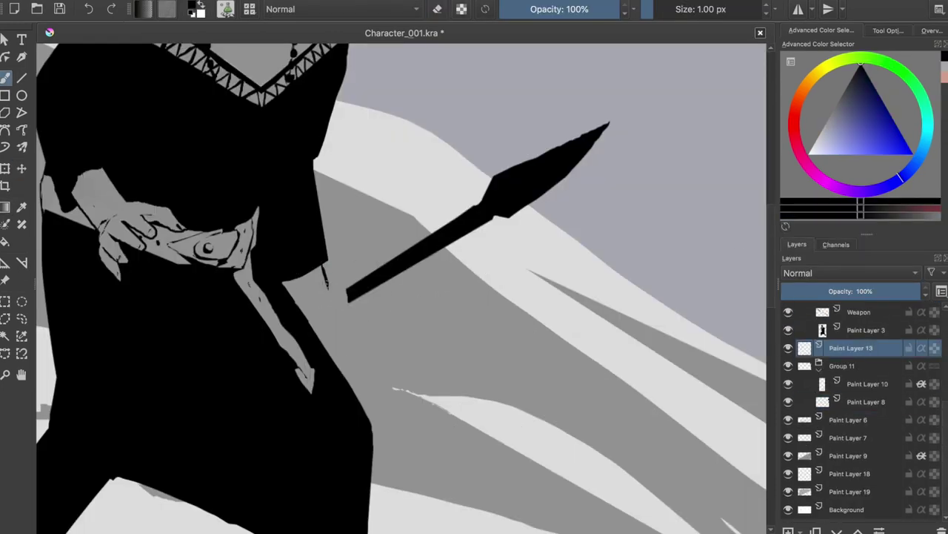
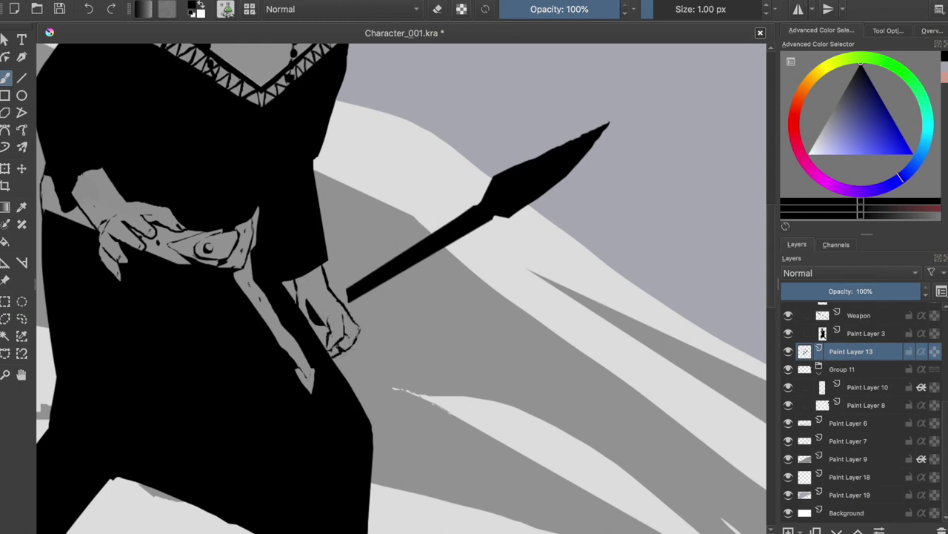
# Nudge the spear on the Weapon layer slightly into the man's hand.
pyautogui.press('t')
pyautogui.moveTo(483, 327)
pyautogui.mouseDown()
pyautogui.moveTo(475, 341)
pyautogui.moveTo(462, 334)
pyautogui.mouseUp()
pyautogui.scroll(3, 463, 332)
# On Paint Layer 13, add a small dark thumb mark and shift the grip mark down-left.
pyautogui.press('b')
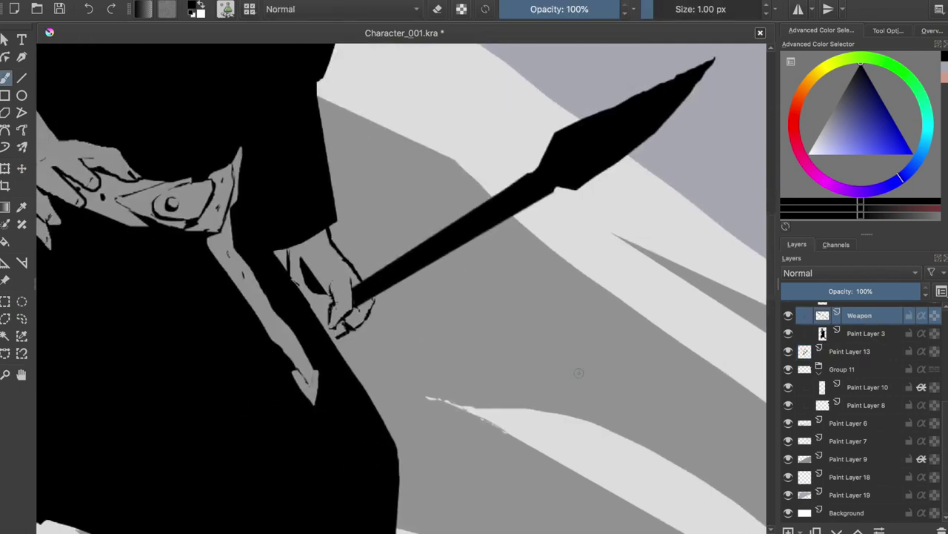
pyautogui.click(348, 330)
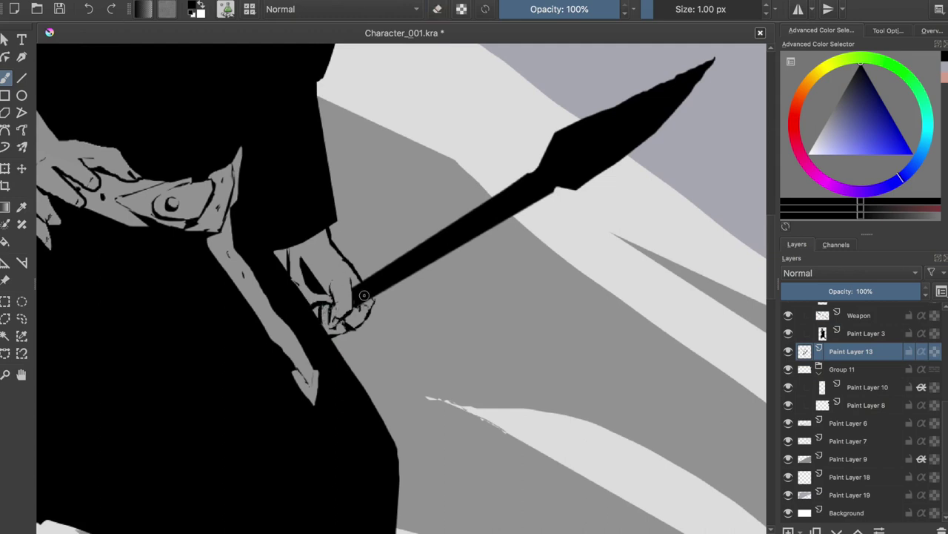
pyautogui.moveTo(312, 261); pyautogui.dragTo(310, 274)
pyautogui.press('m')
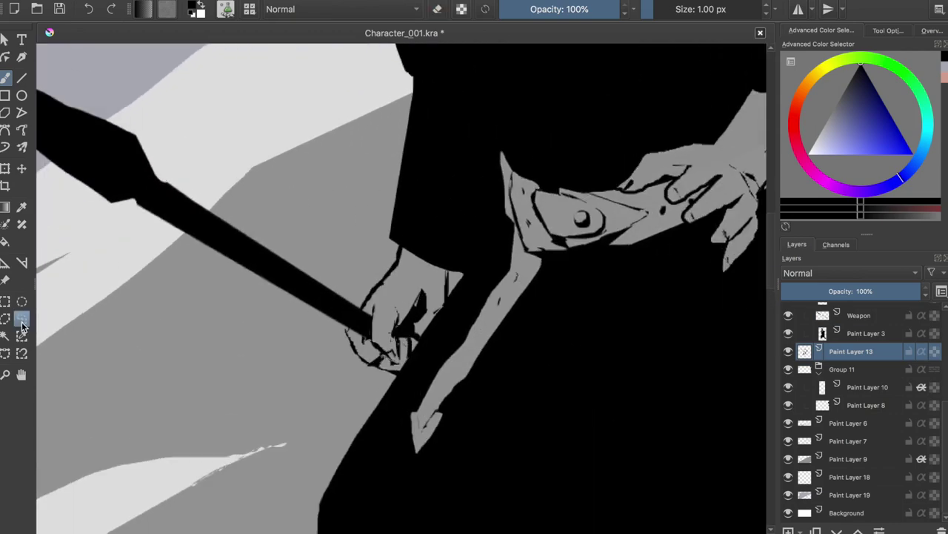
pyautogui.press('t')
pyautogui.moveTo(424, 348); pyautogui.dragTo(420, 353)
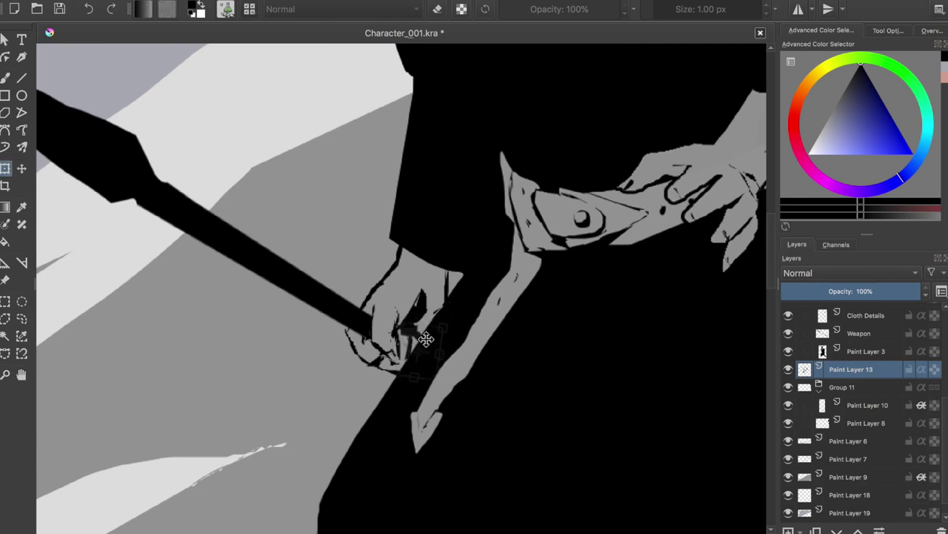
pyautogui.press('b')
# Erase a small bit beside the hand, checking it in the mirrored view and saving.
pyautogui.press('e')
pyautogui.press('m')
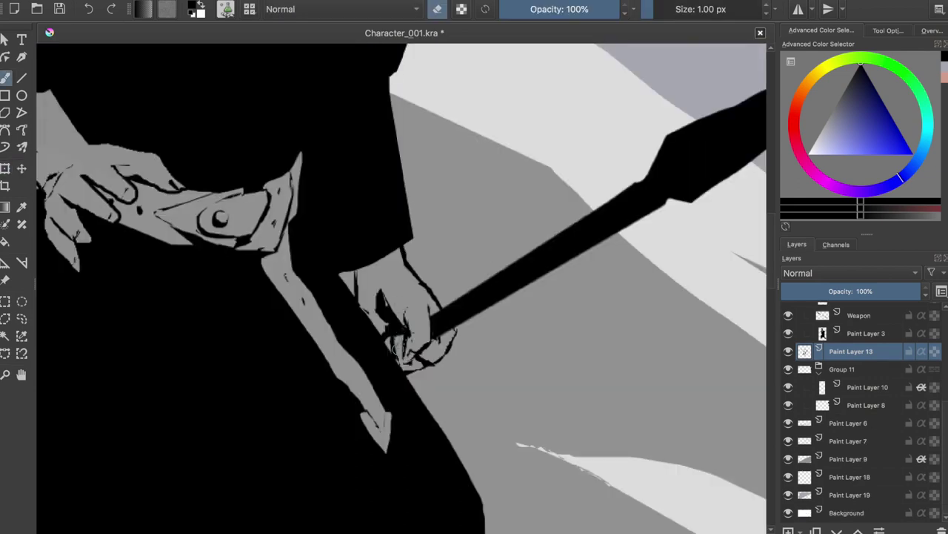
pyautogui.press('-')
pyautogui.hotkey('ctrl', 's')
pyautogui.scroll(3, 434, 300)
pyautogui.click(363, 326)
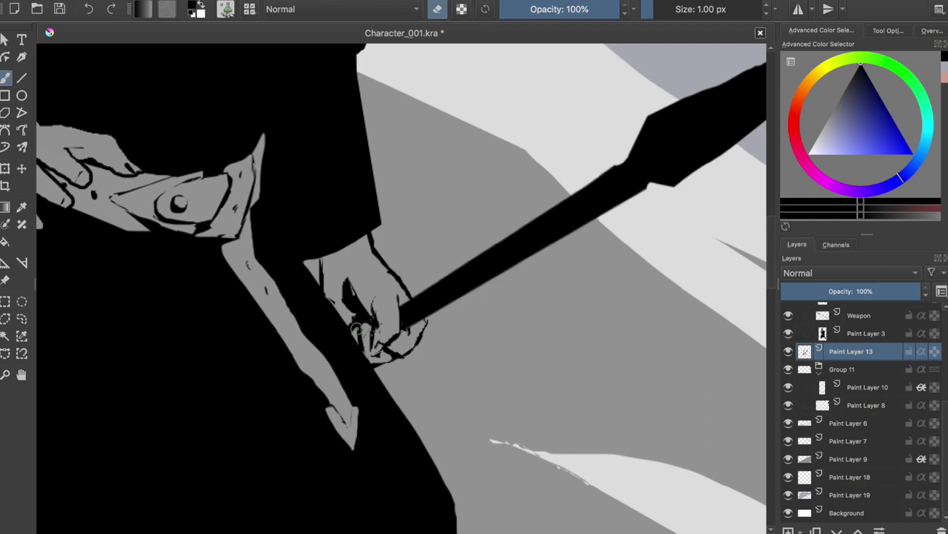
pyautogui.press('e')
pyautogui.press('e')
pyautogui.press('m')
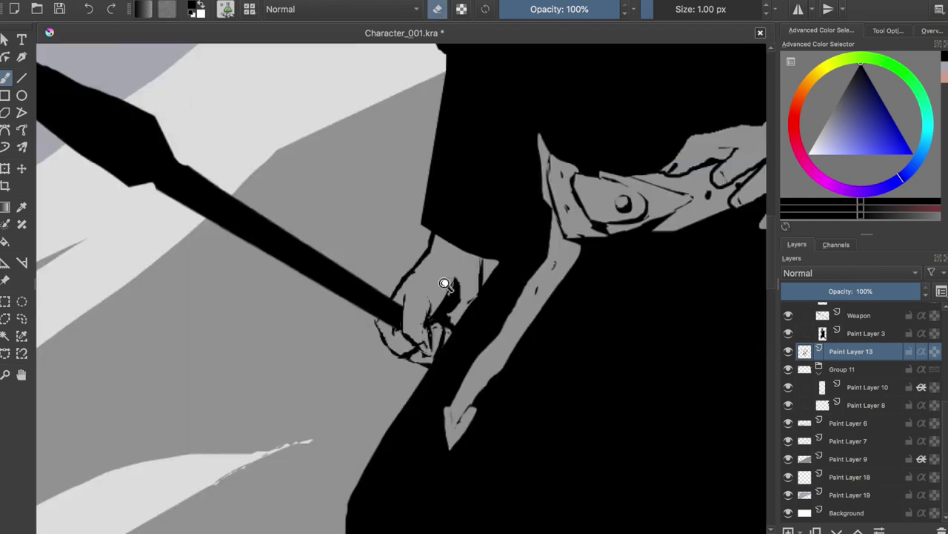
pyautogui.press('m')
pyautogui.hotkey('ctrl', 's')
# Erase part of the hand's dark linework and the outline at its top, then save.
pyautogui.moveTo(352, 304); pyautogui.dragTo(375, 292)
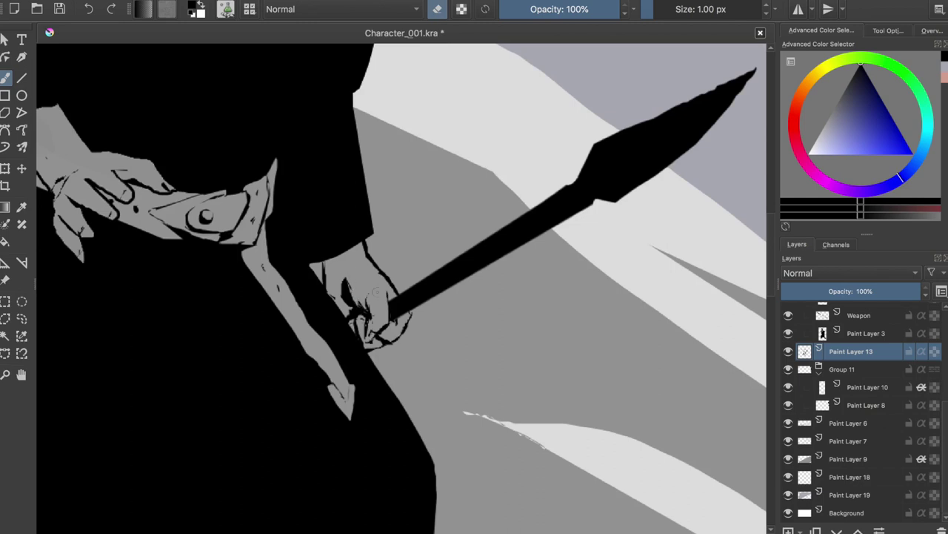
pyautogui.hotkey('ctrl', 's')
pyautogui.moveTo(382, 257); pyautogui.dragTo(427, 269)
pyautogui.press('m')
pyautogui.press('e')
pyautogui.scroll(-5, 445, 282)
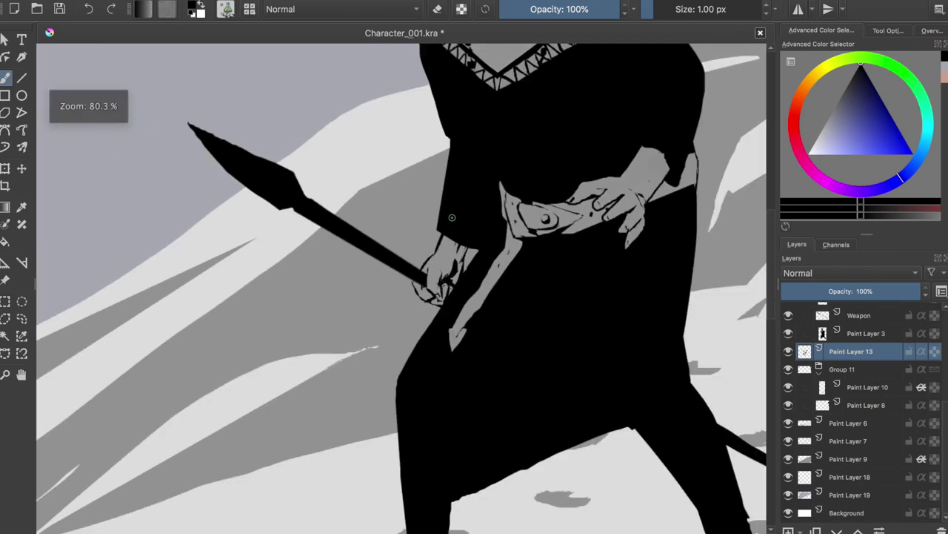
# Zoom in on the hand, set the brush to eraser mode, and save.
pyautogui.scroll(5, 445, 296)
pyautogui.scroll(2, 422, 315)
pyautogui.press('e')
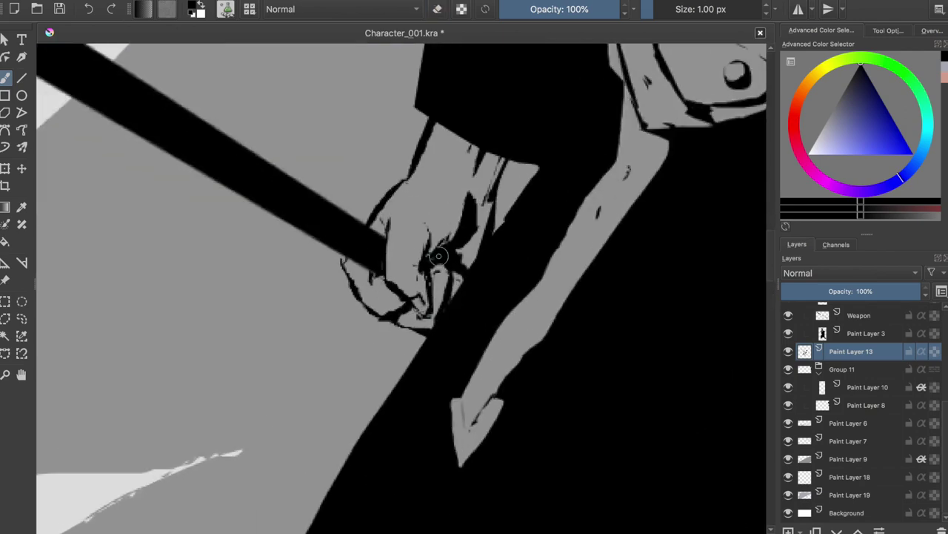
pyautogui.hotkey('ctrl', 's')
pyautogui.scroll(-3, 415, 182)
pyautogui.scroll(-2, 419, 222)
pyautogui.scroll(1, 422, 296)
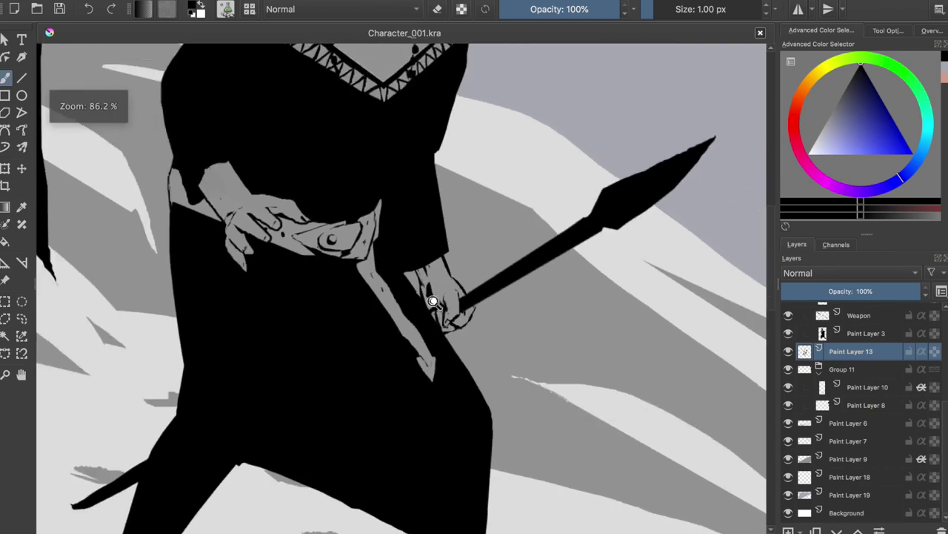
pyautogui.scroll(-1, 445, 334)
pyautogui.scroll(2, 505, 433)
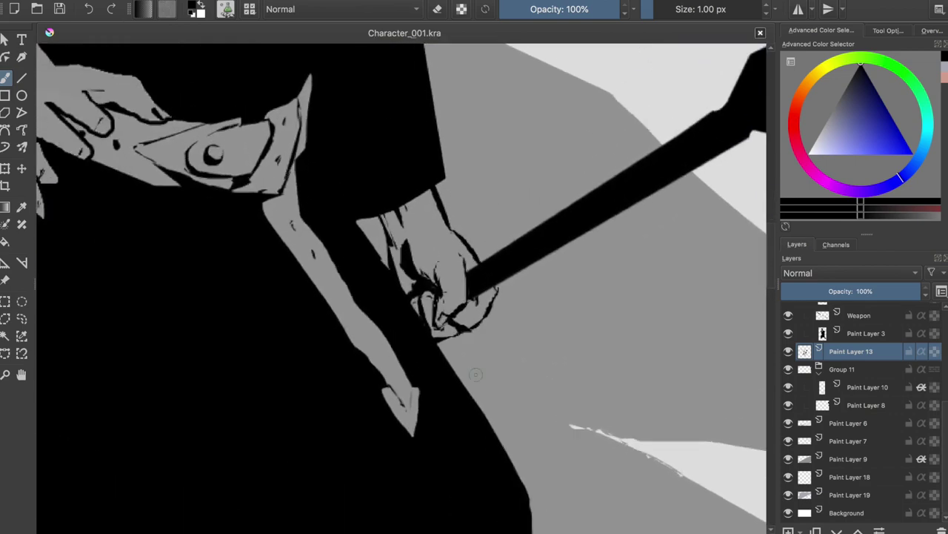
# Inspect the hand and figure in mirrored and normal views at several zoom levels.
pyautogui.press('o')
pyautogui.press('t')
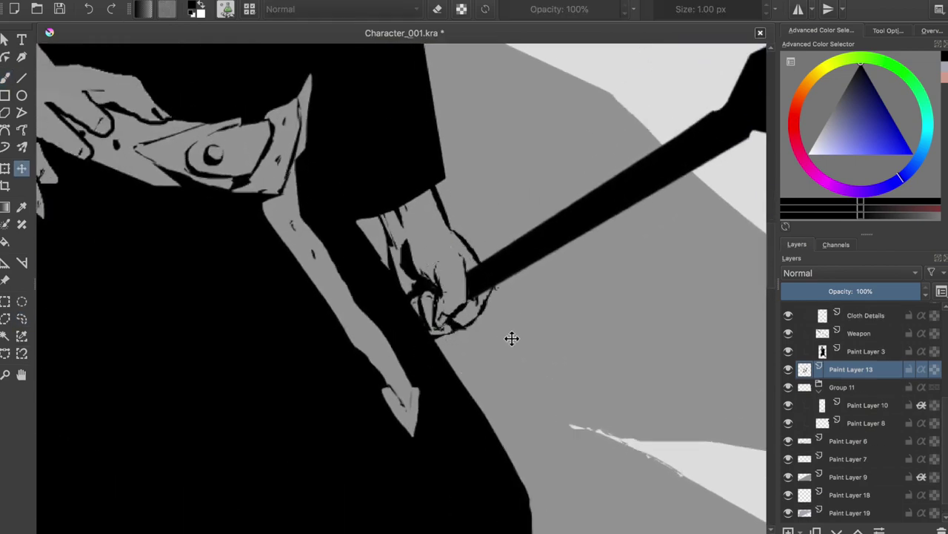
pyautogui.scroll(-3, 487, 324)
pyautogui.press('m')
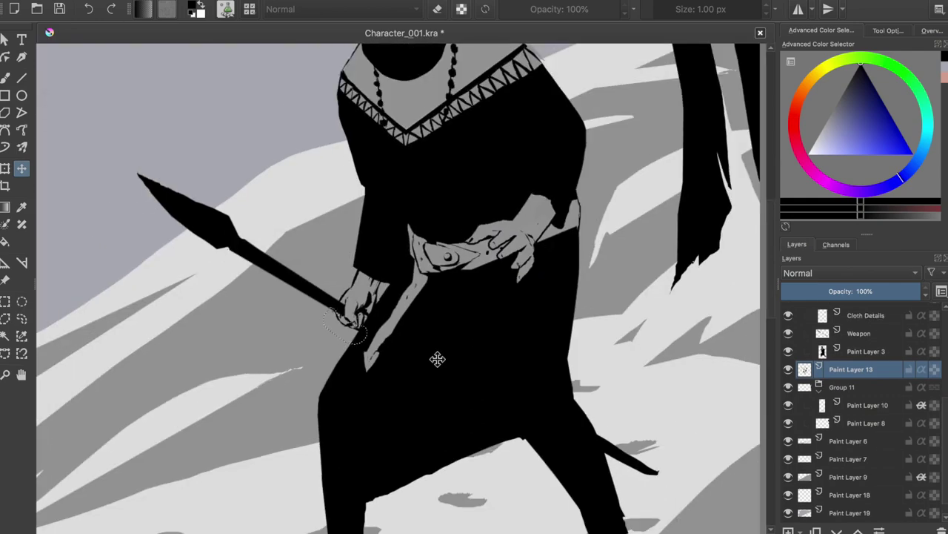
pyautogui.scroll(3, 437, 359)
pyautogui.press('m')
pyautogui.scroll(1, 459, 257)
pyautogui.press('b')
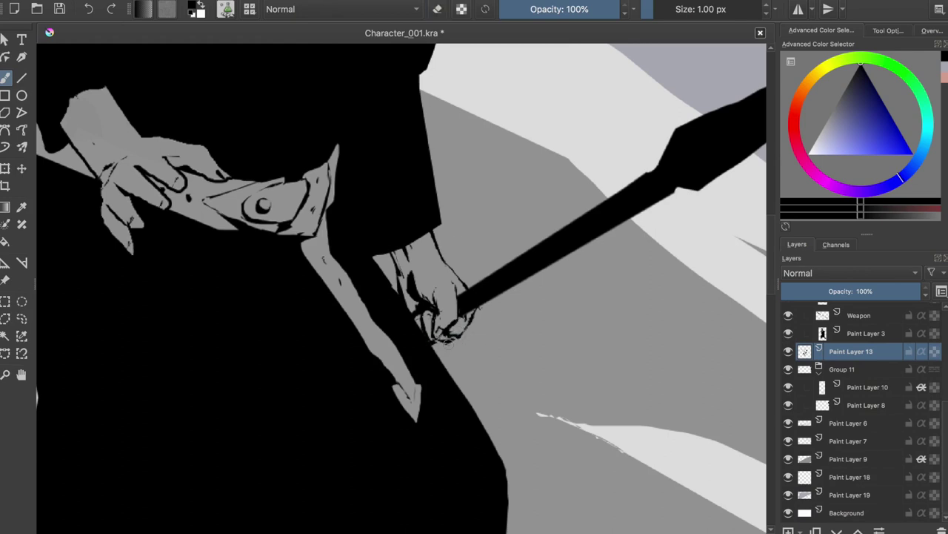
pyautogui.scroll(-2, 459, 333)
pyautogui.scroll(2, 474, 326)
pyautogui.scroll(-2, 493, 321)
pyautogui.scroll(-1, 492, 321)
pyautogui.scroll(-2, 491, 318)
pyautogui.press('m')
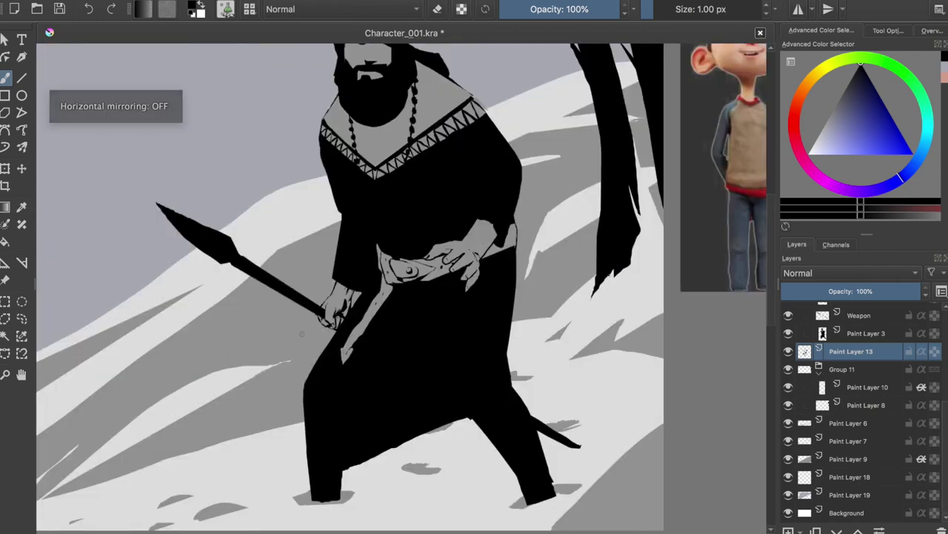
pyautogui.press('m')
pyautogui.scroll(2, 489, 326)
# Transform the hand on Paint Layer 13, briefly check the Weapon layer, then return.
pyautogui.hotkey('ctrl', 't')
pyautogui.press('Return')
pyautogui.press('t')
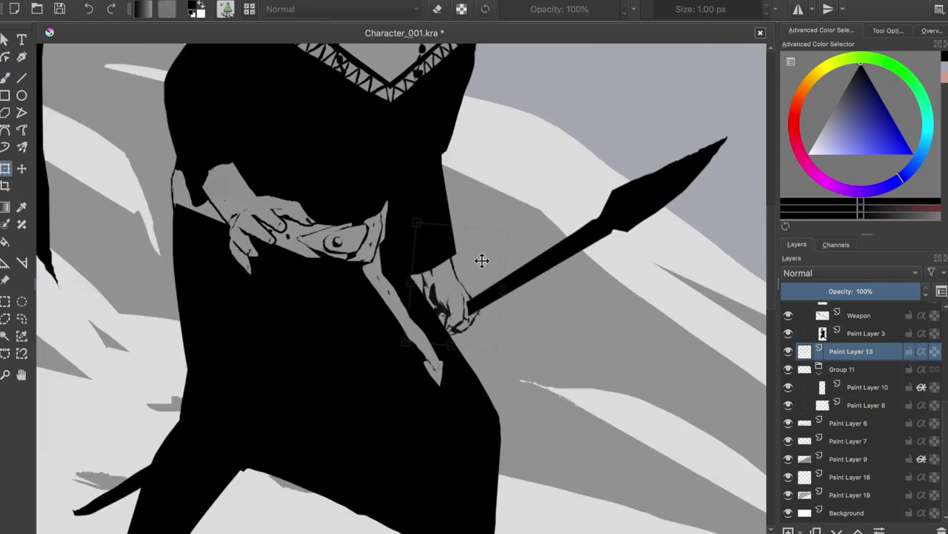
pyautogui.click(588, 345)
pyautogui.press('b')
pyautogui.press('pagedown')
pyautogui.press('pagedown')
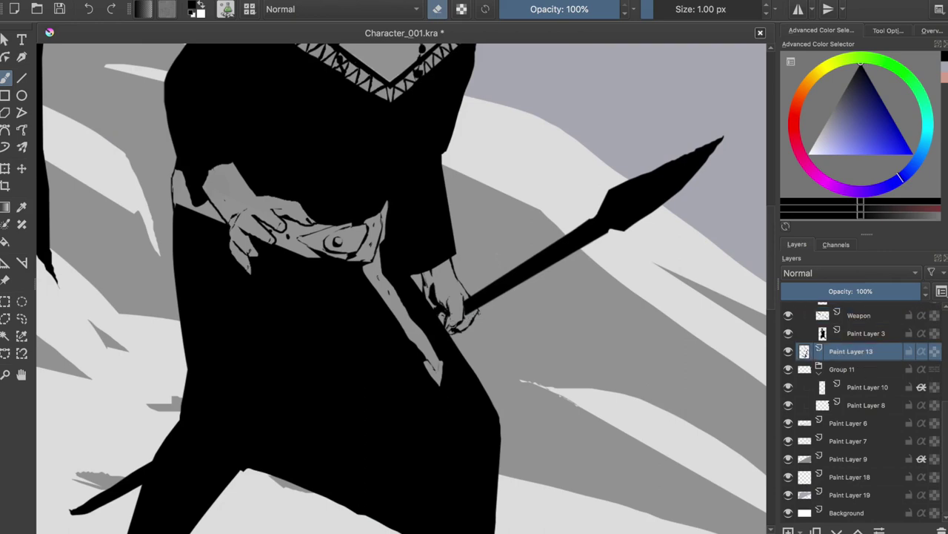
# Erase a small patch of the grey finger, save, and zoom out to the whole scene.
pyautogui.press('m')
pyautogui.scroll(-2, 489, 277)
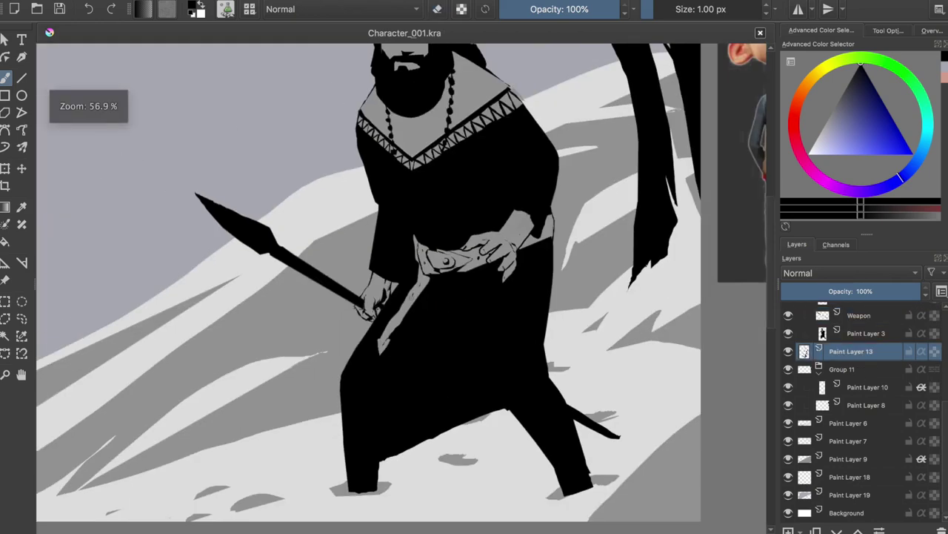
pyautogui.scroll(3, 445, 311)
pyautogui.scroll(1, 382, 340)
pyautogui.click(382, 341)
pyautogui.press('e')
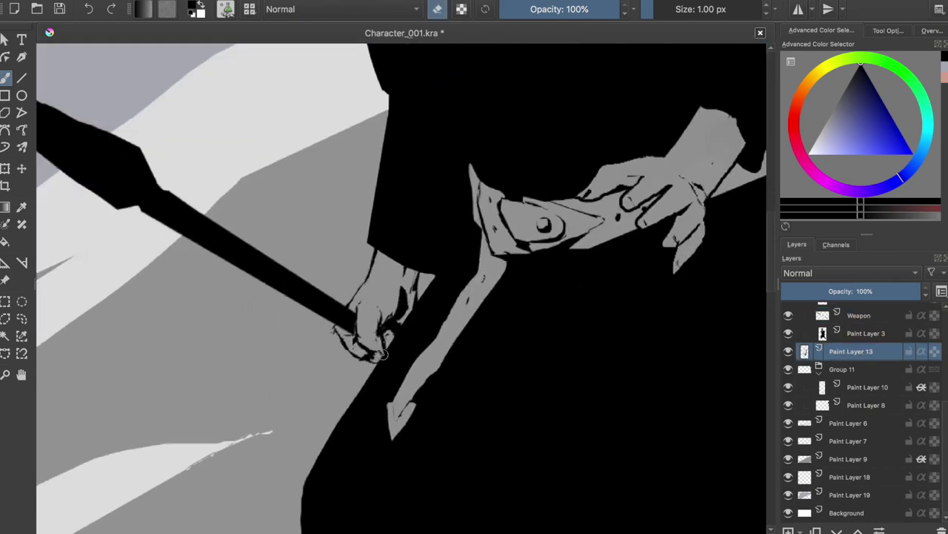
pyautogui.press('m')
pyautogui.press('m')
pyautogui.scroll(-2, 420, 326)
pyautogui.scroll(2, 401, 326)
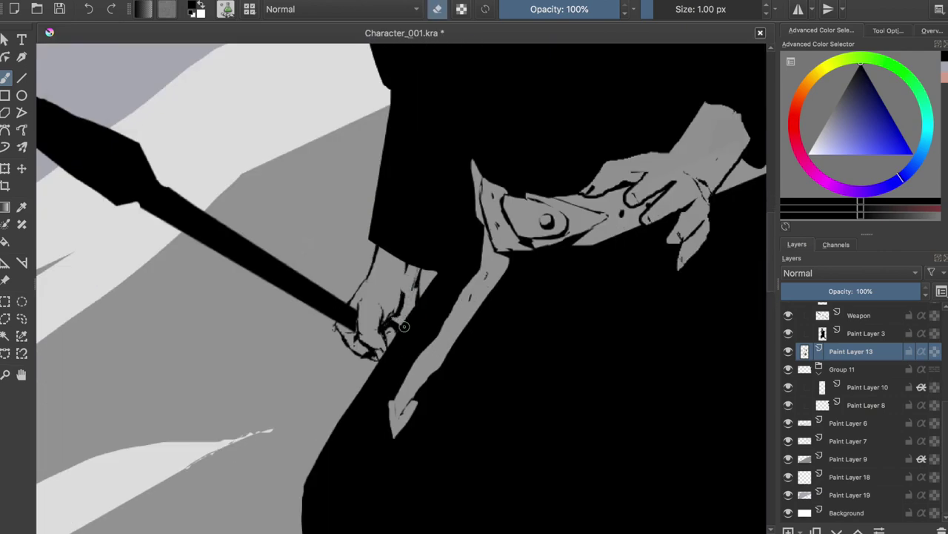
pyautogui.press('m')
pyautogui.scroll(-3, 397, 303)
pyautogui.scroll(2, 396, 304)
pyautogui.hotkey('ctrl', 's')
pyautogui.scroll(-1, 396, 304)
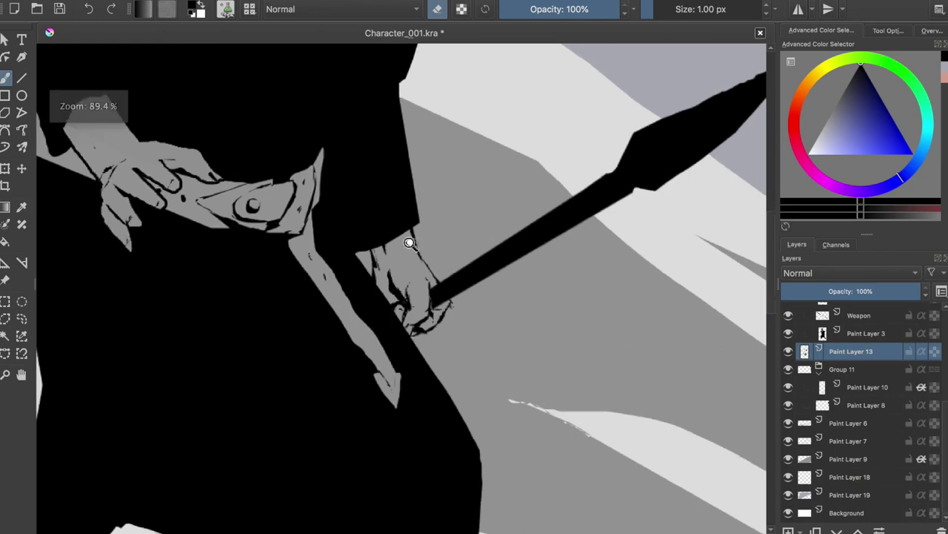
pyautogui.scroll(-1, 396, 304)
pyautogui.scroll(4, 479, 280)
pyautogui.scroll(-1, 337, 241)
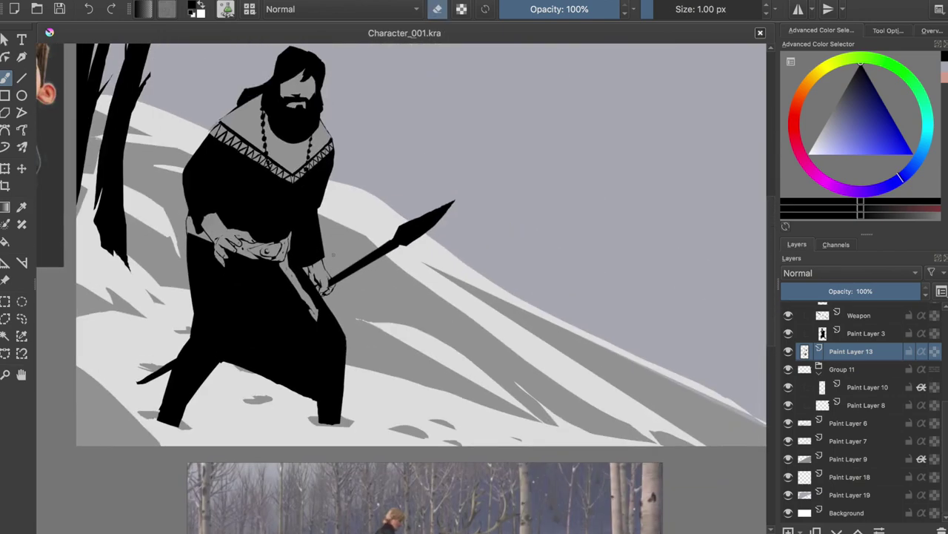
pyautogui.scroll(-2, 333, 255)
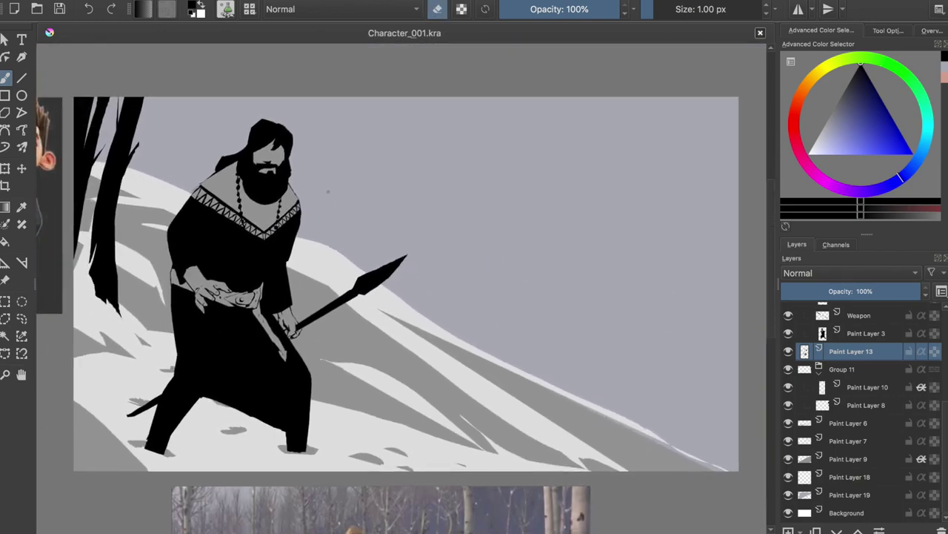
# Compare the scene with Paint Layer 6 hidden, sample the light snow grey, and save.
pyautogui.click(852, 494)
pyautogui.click(789, 423)
pyautogui.click(849, 423)
pyautogui.keyDown('ctrl'); pyautogui.click(172, 447); pyautogui.keyUp('ctrl')
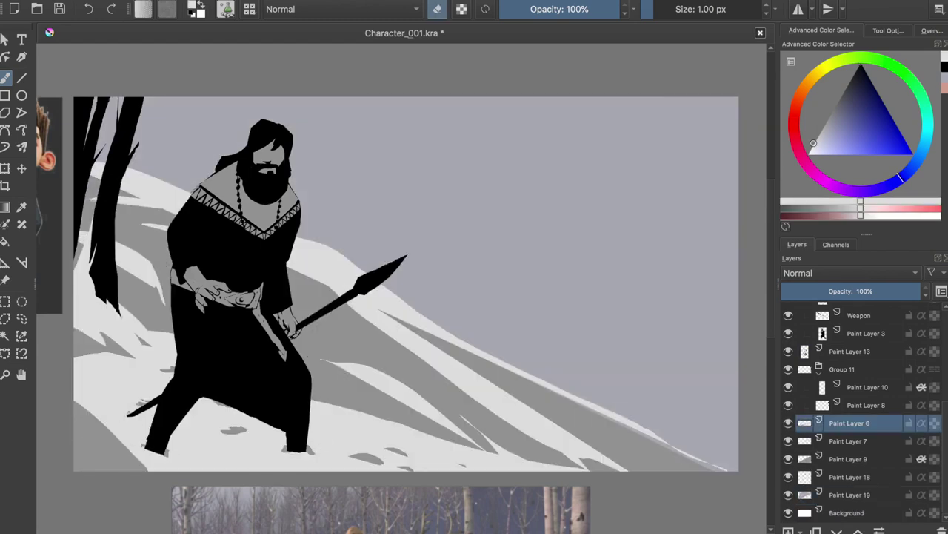
pyautogui.press('m')
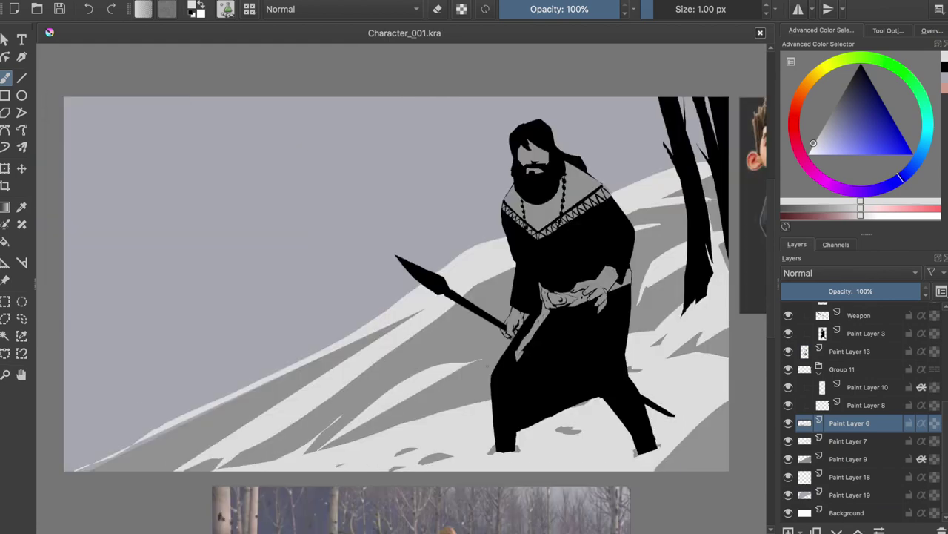
pyautogui.hotkey('ctrl', 's')
pyautogui.press('m')
# Transform the spear on the Weapon layer to the left, commit it, and show the bear layer.
pyautogui.click(859, 315)
pyautogui.hotkey('ctrl', 't')
pyautogui.moveTo(385, 324)
pyautogui.mouseDown()
pyautogui.moveTo(392, 316)
pyautogui.moveTo(426, 353)
pyautogui.moveTo(461, 265)
pyautogui.mouseUp()
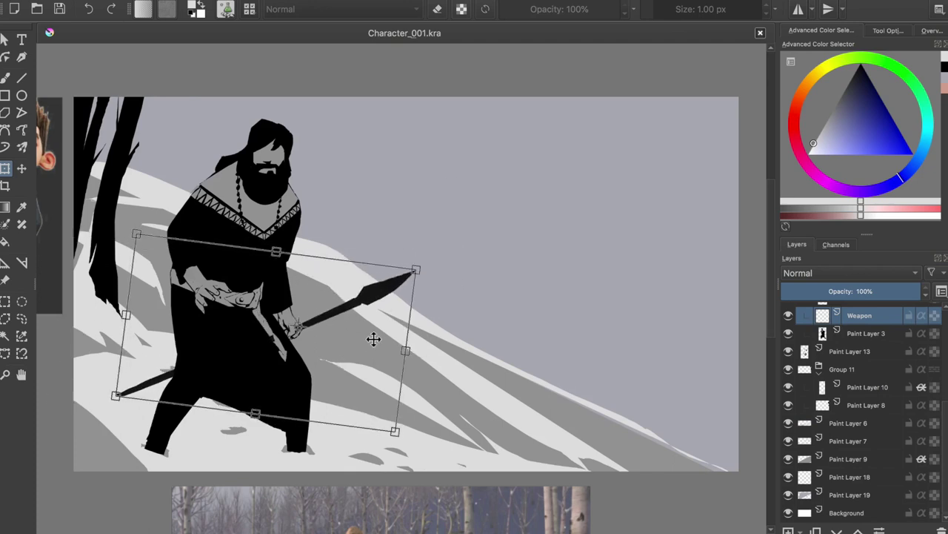
pyautogui.press('Return')
pyautogui.press('b')
pyautogui.press('m')
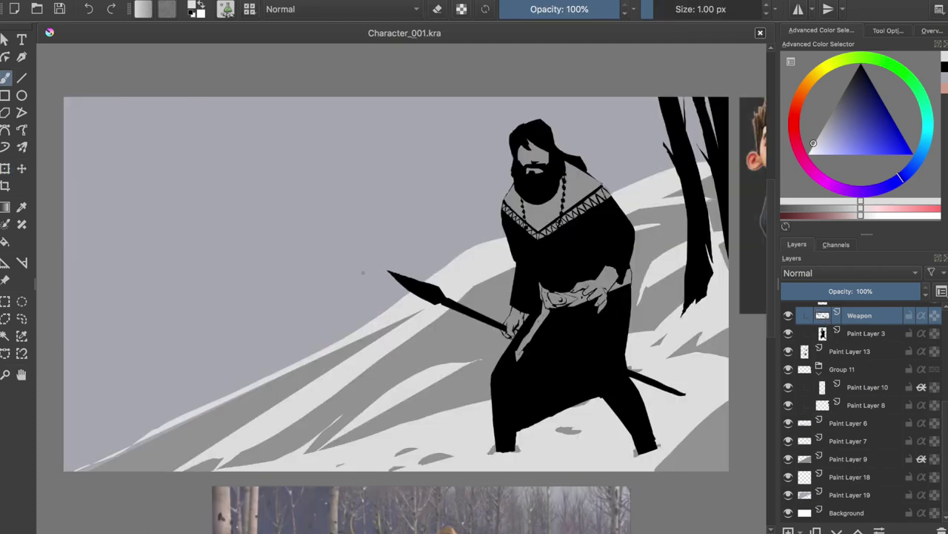
pyautogui.scroll(-3, 853, 407)
pyautogui.click(787, 333)
# Paint several tall black tree trunks behind the bear, undoing unwanted strokes.
pyautogui.click(788, 328)
pyautogui.press('d')
pyautogui.moveTo(207, 100); pyautogui.dragTo(194, 467)
pyautogui.hotkey('ctrl', 'z')
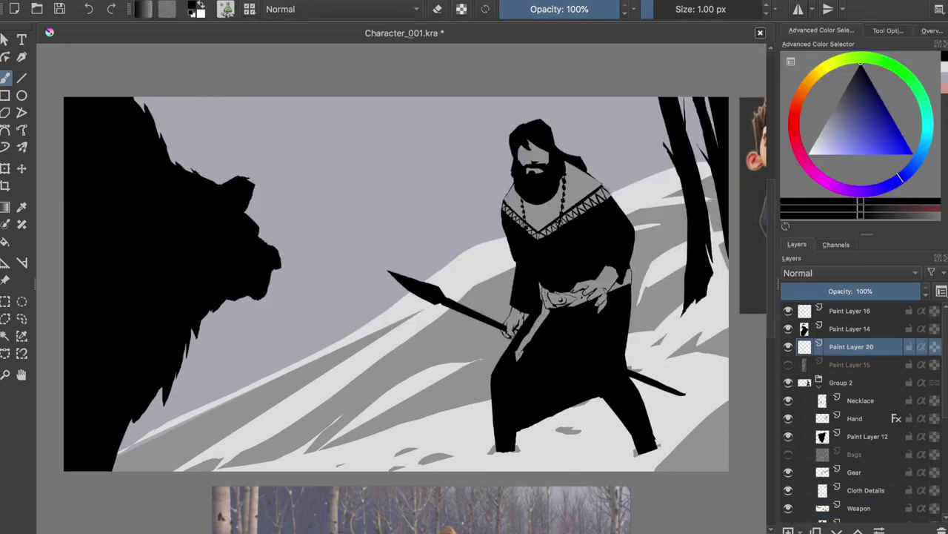
pyautogui.moveTo(217, 100); pyautogui.dragTo(215, 467)
pyautogui.moveTo(160, 98)
pyautogui.mouseDown()
pyautogui.moveTo(155, 468)
pyautogui.moveTo(141, 468)
pyautogui.mouseUp()
pyautogui.hotkey('ctrl', 'z')
pyautogui.moveTo(285, 98); pyautogui.dragTo(237, 468)
pyautogui.moveTo(140, 98); pyautogui.dragTo(152, 444)
pyautogui.moveTo(291, 203); pyautogui.dragTo(280, 467)
pyautogui.hotkey('ctrl', 'z')
pyautogui.hotkey('ctrl', 'z')
pyautogui.hotkey('ctrl', 'z')
pyautogui.hotkey('ctrl', 'z')
# Lighten the tree trunks with the HSV Adjustment lightness setting.
pyautogui.hotkey('ctrl', 'u')
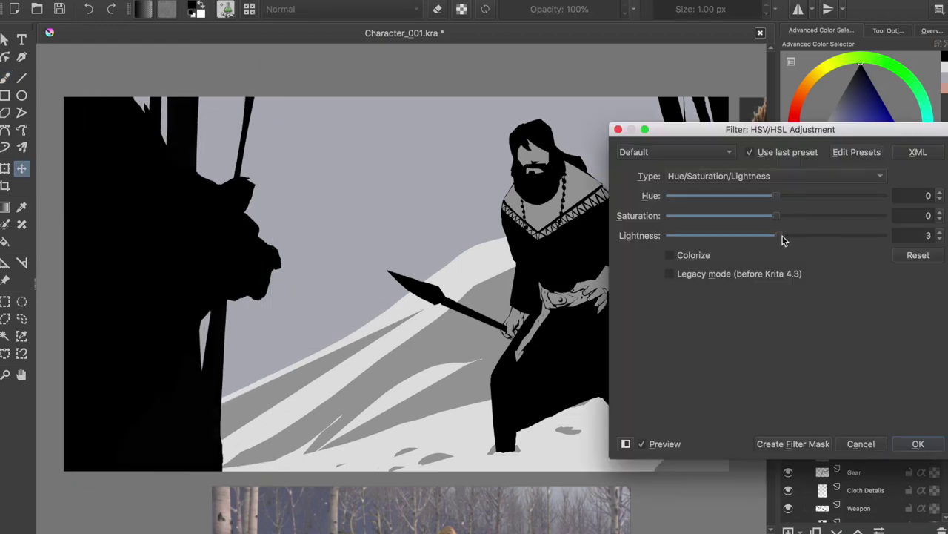
pyautogui.click(915, 448)
pyautogui.press('m')
pyautogui.press('b')
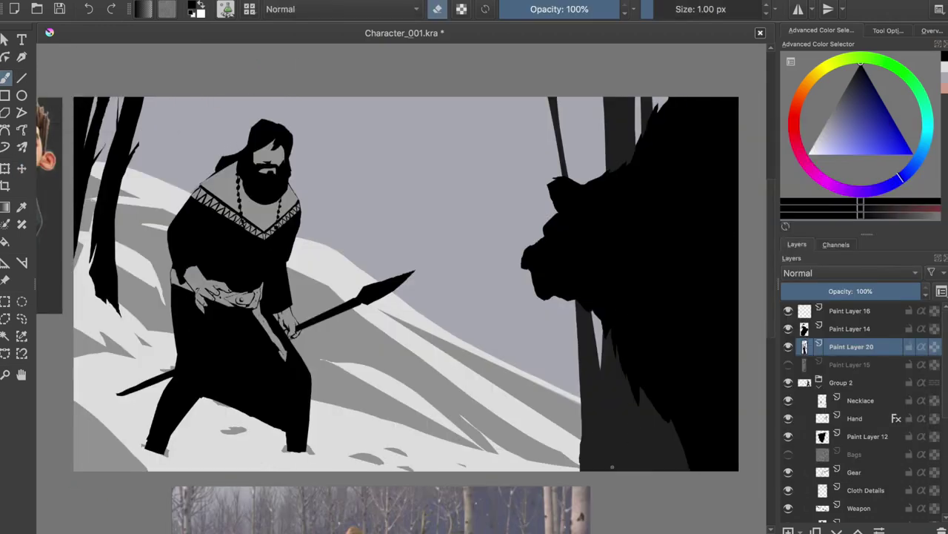
pyautogui.moveTo(555, 332); pyautogui.dragTo(569, 445)
pyautogui.press('m')
pyautogui.hotkey('ctrl', 'z')
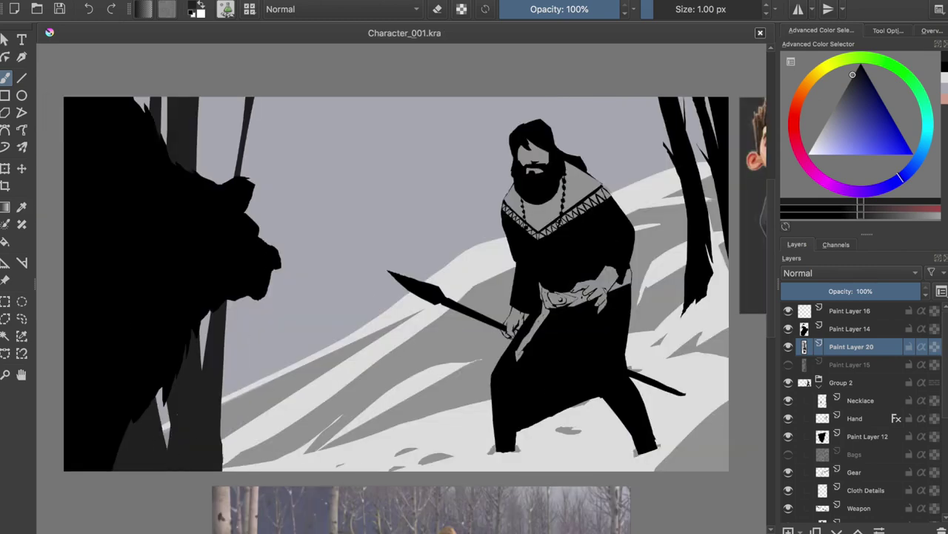
pyautogui.press('m')
# Place the bear layer above the trees, add a new layer, and make the sky white.
pyautogui.click(787, 328)
pyautogui.click(835, 528)
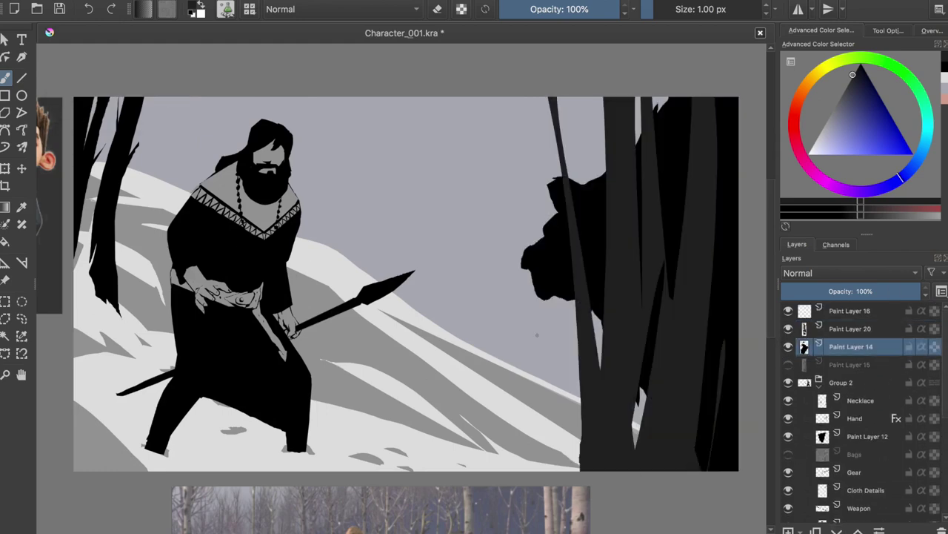
pyautogui.hotkey('ctrl', 'z')
pyautogui.press('Insert')
pyautogui.press('BackSpace')
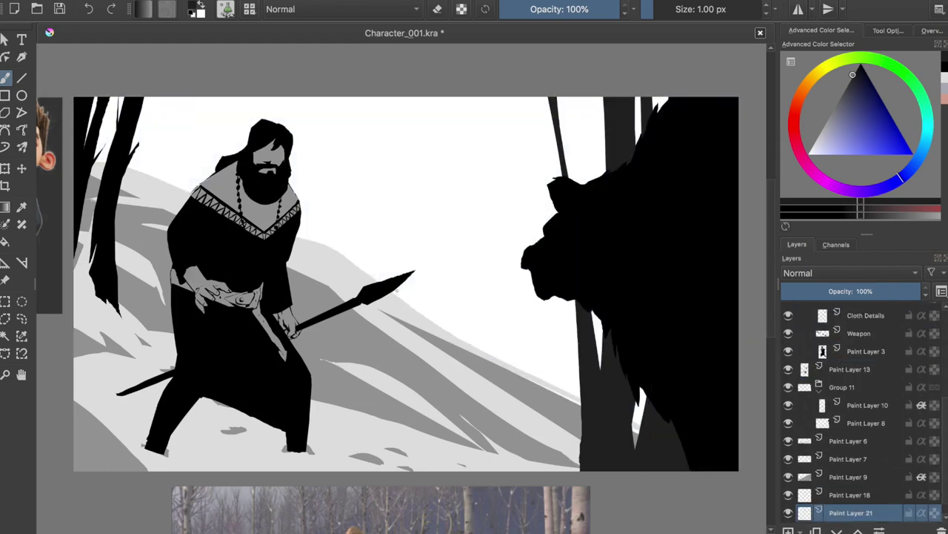
pyautogui.rightClick(788, 465)
# Group Paint Layer 6 and add white-filled clipped layers over the snow layers.
pyautogui.click(853, 445)
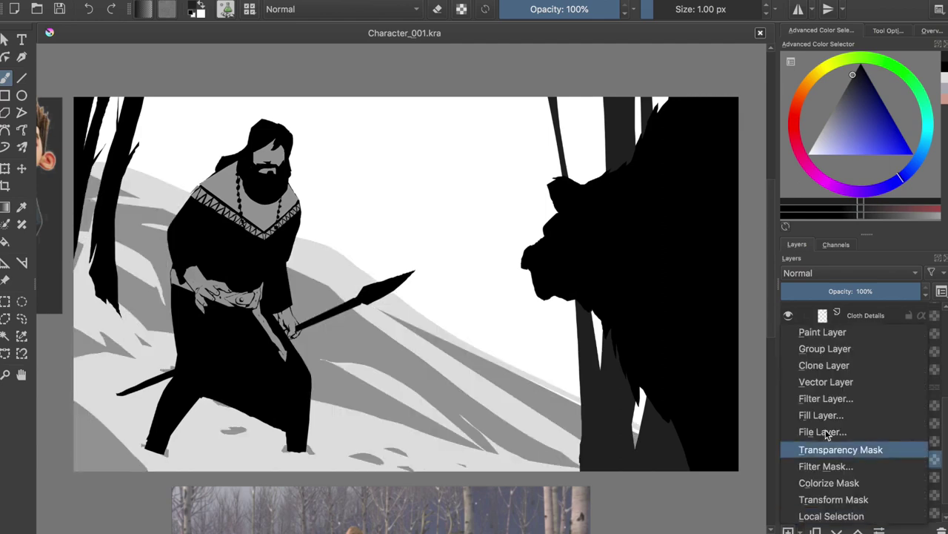
pyautogui.press('x')
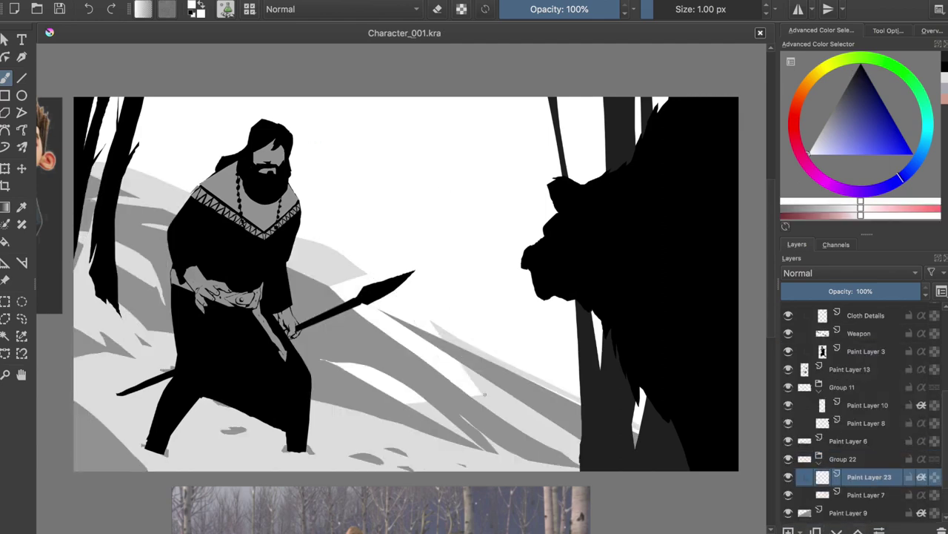
pyautogui.hotkey('shift', 'BackSpace')
pyautogui.press('pagedown')
pyautogui.press('pagedown')
pyautogui.press('pagedown')
pyautogui.press('pagedown')
pyautogui.click(806, 405)
pyautogui.hotkey('ctrl', 'shift', 'g')
pyautogui.hotkey('shift', 'BackSpace')
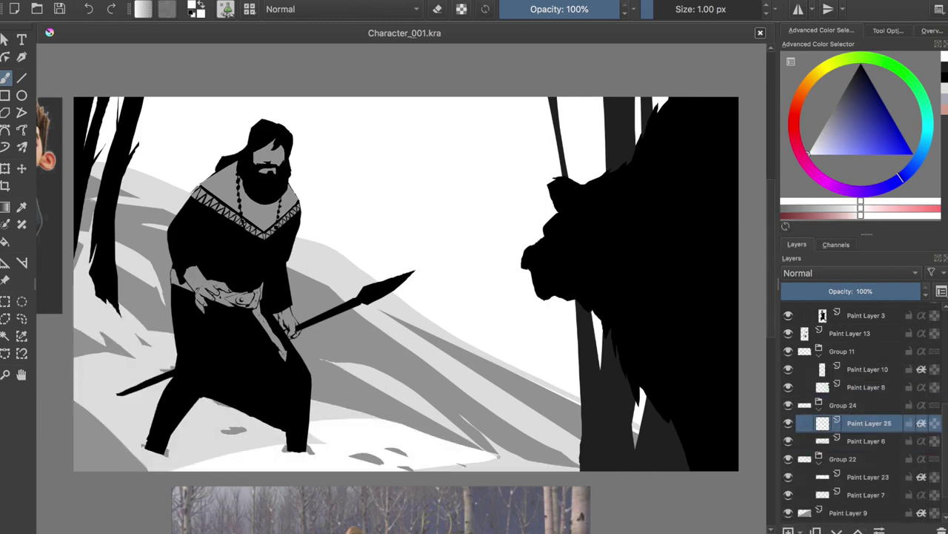
# Paint pale snow strokes under the feet and right of the spear tip.
pyautogui.moveTo(181, 442); pyautogui.dragTo(412, 427)
pyautogui.hotkey('ctrl', 's')
pyautogui.hotkey('ctrl', 'z')
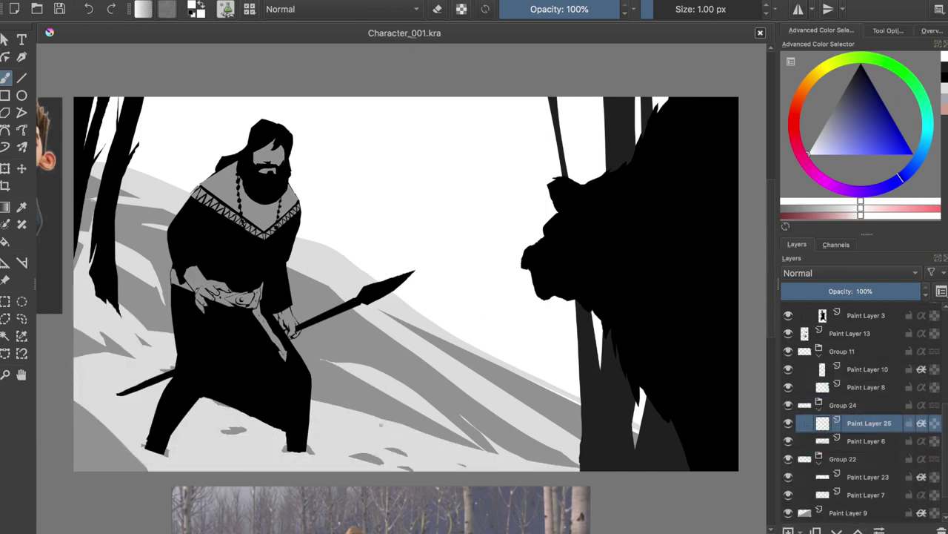
pyautogui.moveTo(122, 430); pyautogui.dragTo(437, 432)
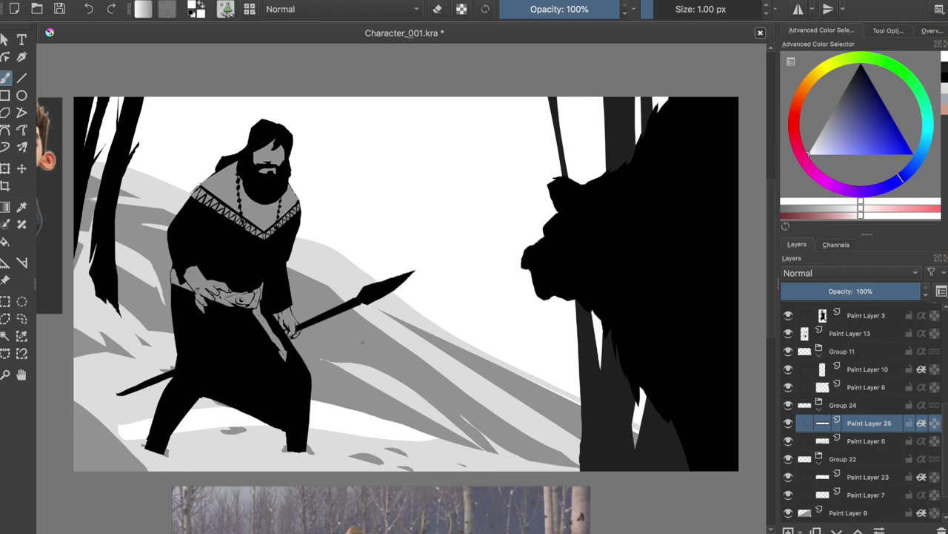
pyautogui.hotkey('ctrl', 'z')
pyautogui.click(868, 476)
pyautogui.moveTo(378, 311); pyautogui.dragTo(504, 371)
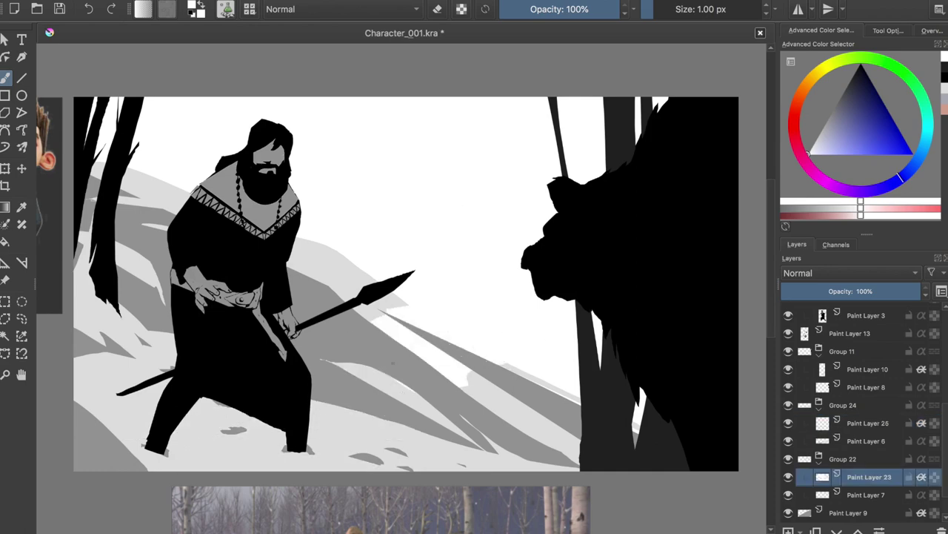
# Compare layers by hiding Paint Layer 10 and checking Paint Layers 23 and 9 mirrored.
pyautogui.click(796, 423)
pyautogui.press('e')
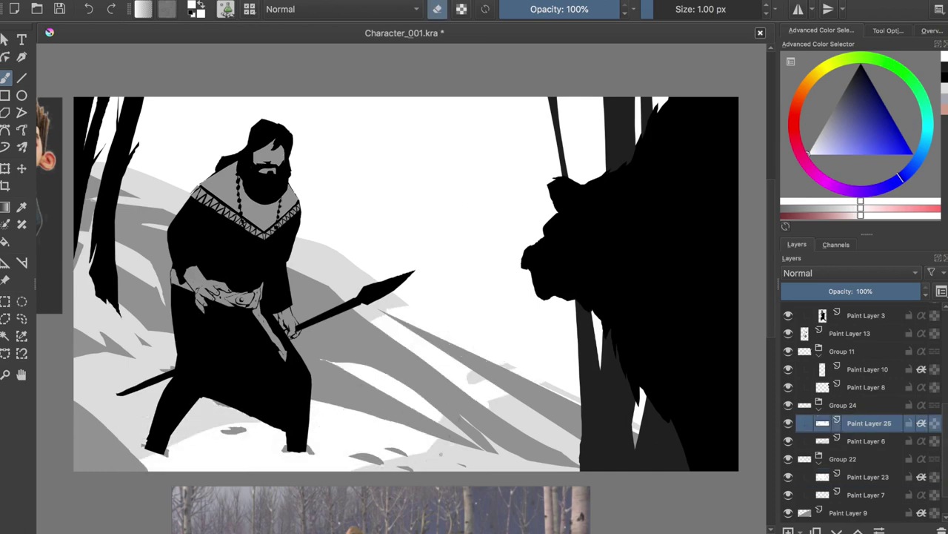
pyautogui.press('m')
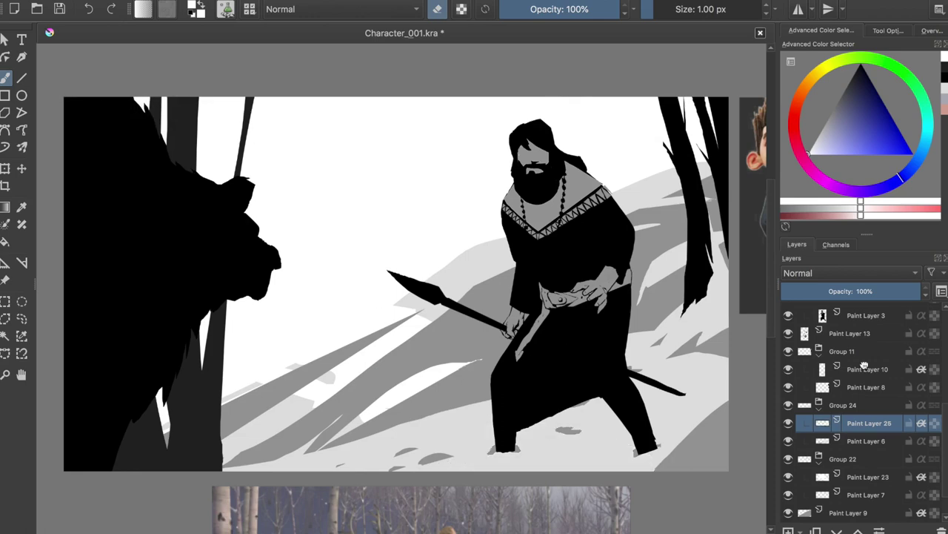
pyautogui.click(867, 369)
pyautogui.click(788, 369)
pyautogui.click(869, 476)
pyautogui.click(848, 512)
pyautogui.press('e')
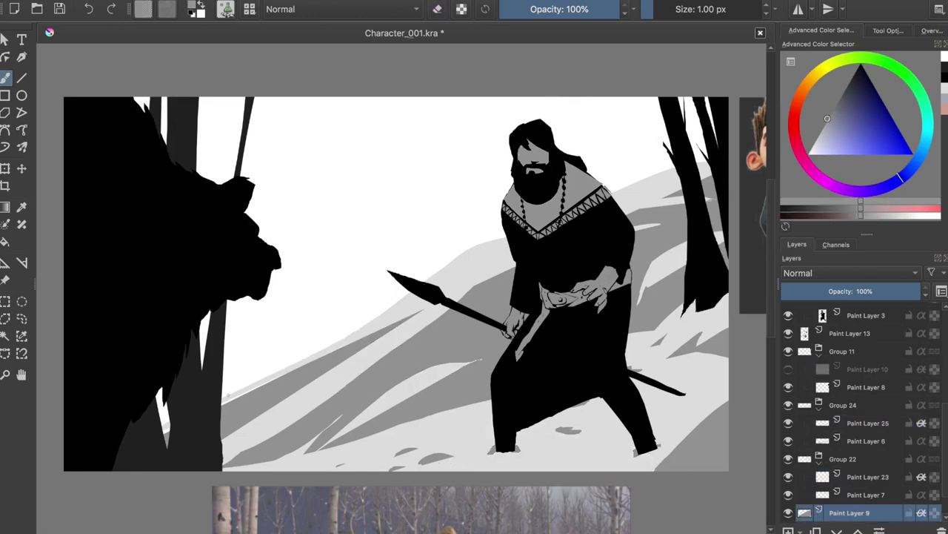
# Try a dark stroke on the right tree on Paint Layer 8, save, then undo it.
pyautogui.click(804, 387)
pyautogui.press('e')
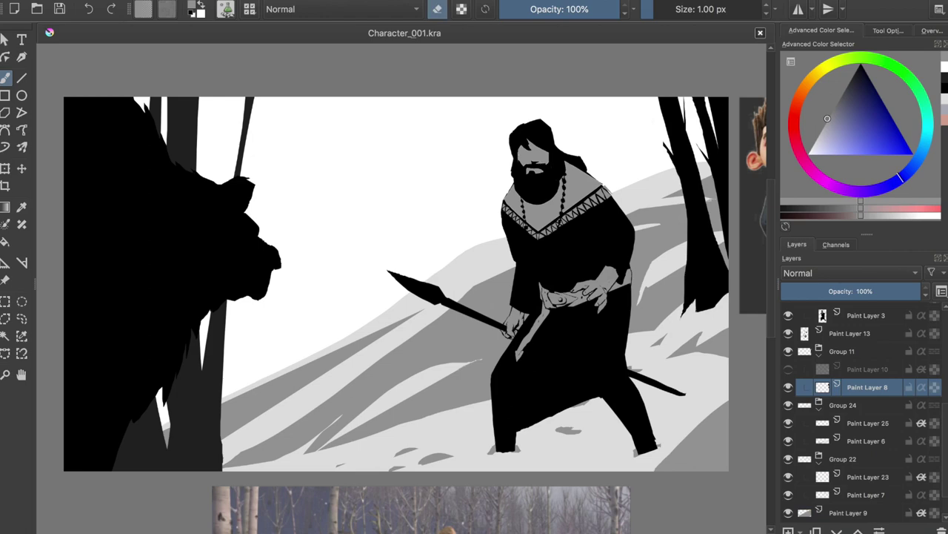
pyautogui.press('e')
pyautogui.press('d')
pyautogui.moveTo(694, 129); pyautogui.dragTo(706, 194)
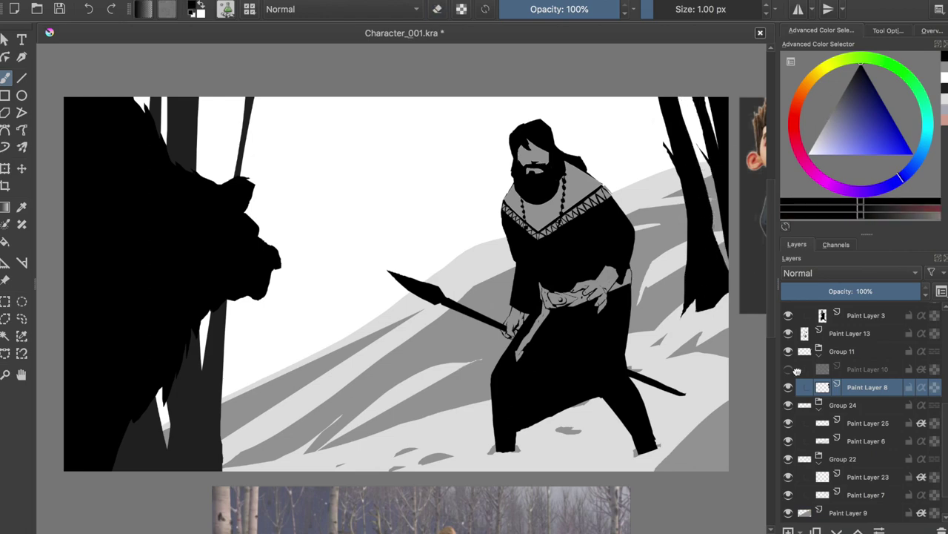
pyautogui.click(789, 369)
pyautogui.press('e')
pyautogui.press('m')
pyautogui.hotkey('ctrl', 's')
pyautogui.hotkey('ctrl', 'z')
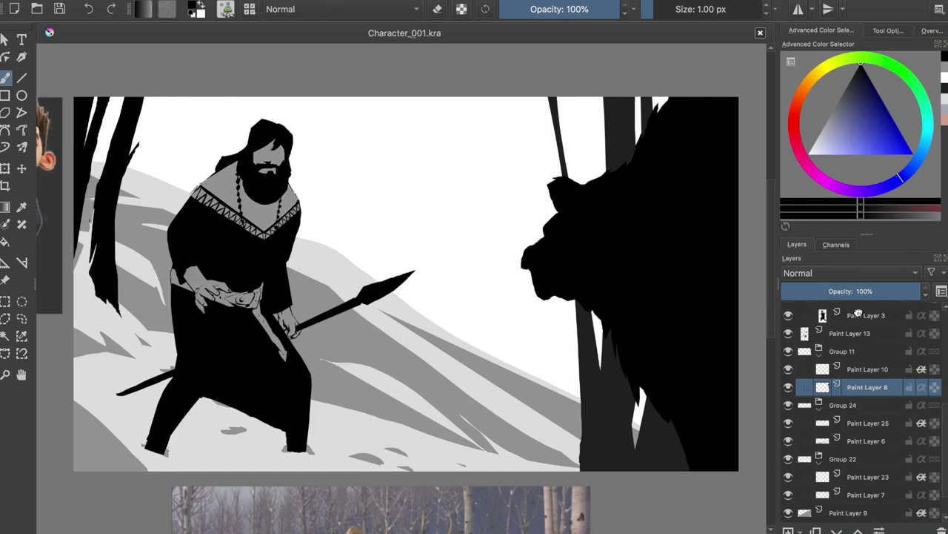
# Apply Levels to the man's silhouette layer with the white point at 232.
pyautogui.click(858, 314)
pyautogui.hotkey('ctrl', 'l')
pyautogui.moveTo(941, 268); pyautogui.dragTo(728, 257)
pyautogui.moveTo(619, 268)
pyautogui.mouseDown()
pyautogui.moveTo(764, 269)
pyautogui.moveTo(620, 268)
pyautogui.mouseUp()
pyautogui.moveTo(941, 268); pyautogui.dragTo(910, 282)
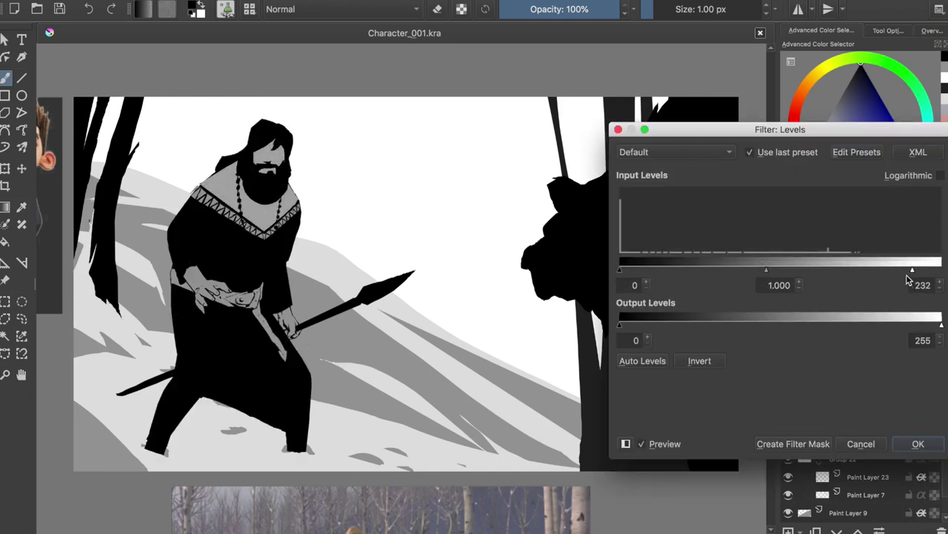
# Apply the Levels and paint a light highlight near the hand on Paint Layer 26.
pyautogui.press('Return')
pyautogui.click(852, 351)
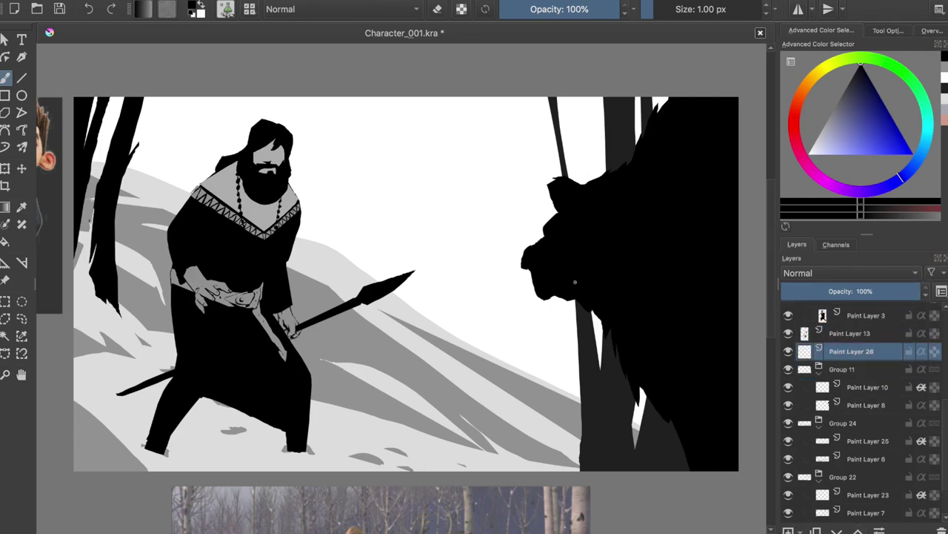
pyautogui.scroll(3, 370, 289)
pyautogui.moveTo(297, 263); pyautogui.dragTo(288, 289)
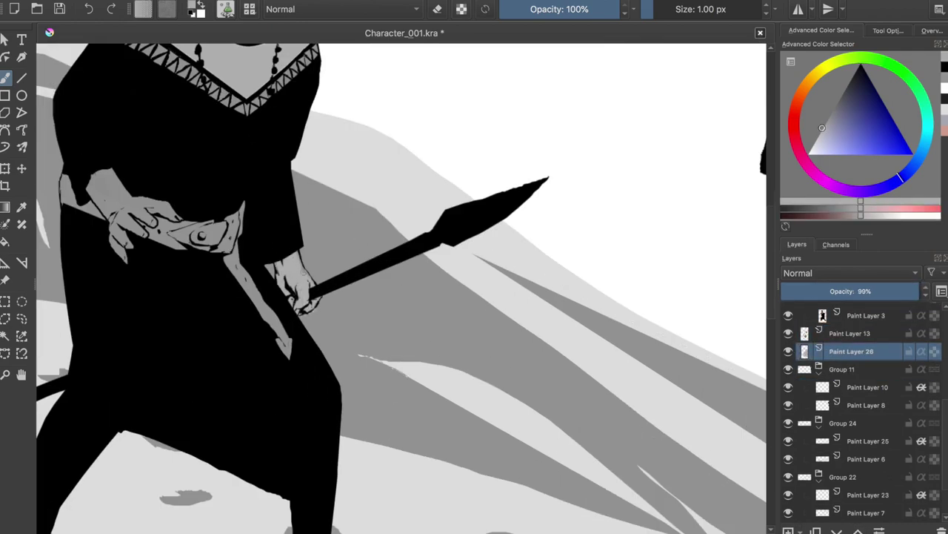
pyautogui.scroll(2, 289, 266)
pyautogui.scroll(2, 318, 239)
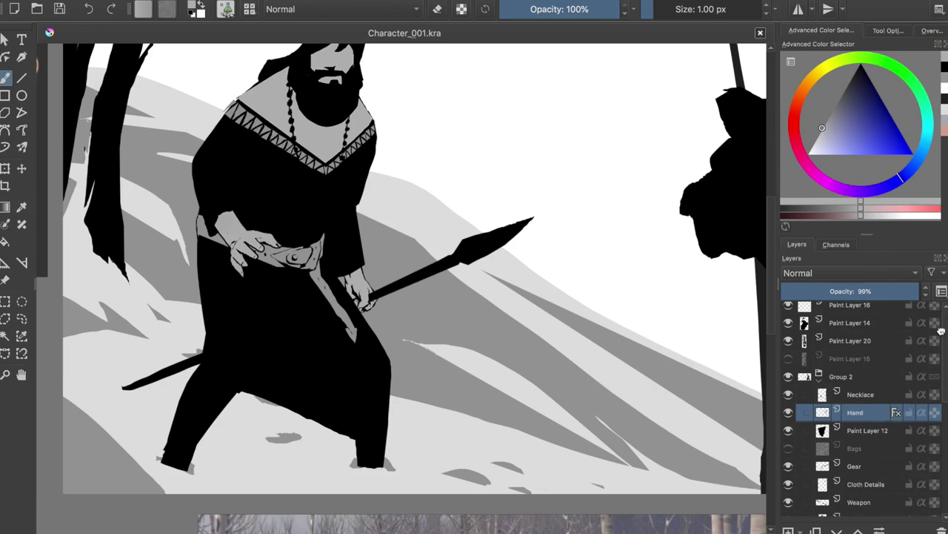
pyautogui.scroll(-3, 852, 415)
# Merge Paint Layer 13 into Paint Layer 26 and lighten the sketch marks around the wrist.
pyautogui.click(840, 441)
pyautogui.hotkey('ctrl', 'e')
pyautogui.press('t')
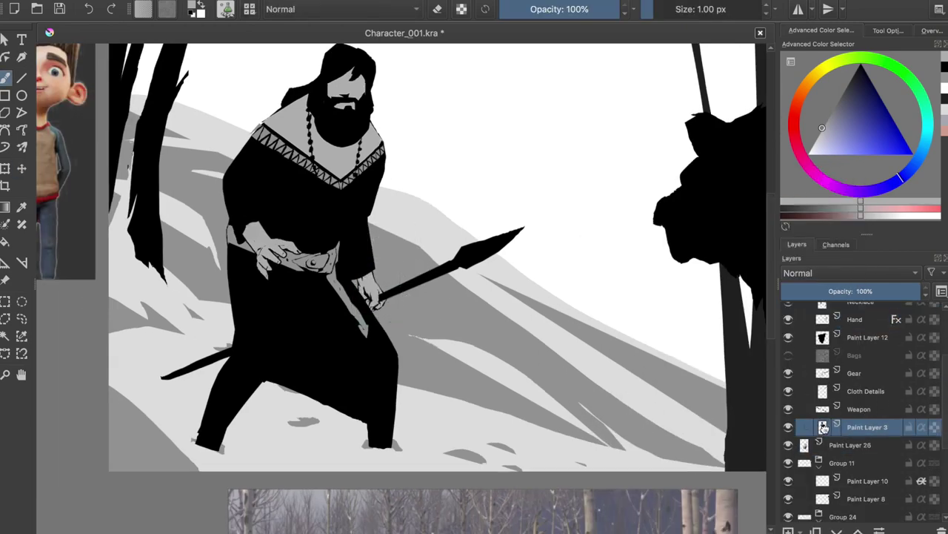
pyautogui.press('e')
pyautogui.press('d')
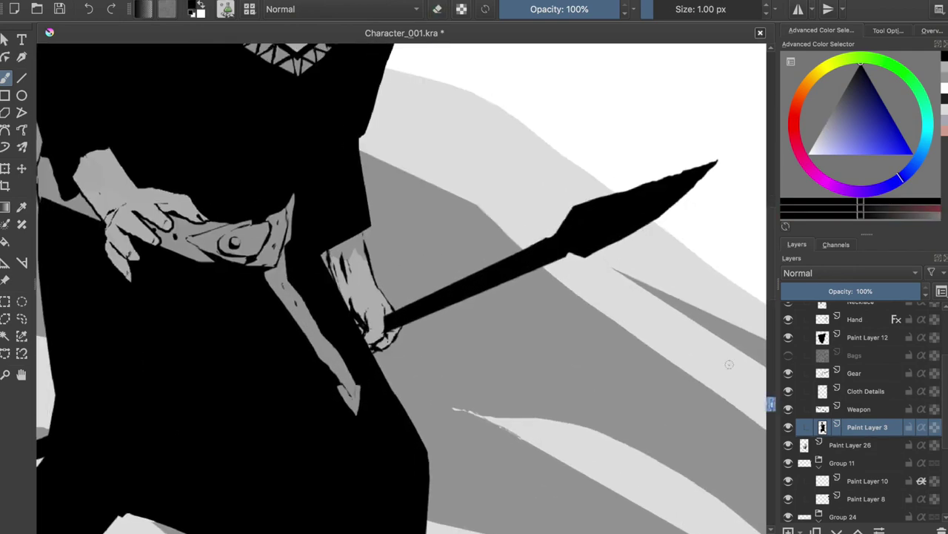
pyautogui.press('pagedown')
pyautogui.moveTo(337, 290)
pyautogui.mouseDown()
pyautogui.moveTo(335, 219)
pyautogui.moveTo(359, 223)
pyautogui.mouseUp()
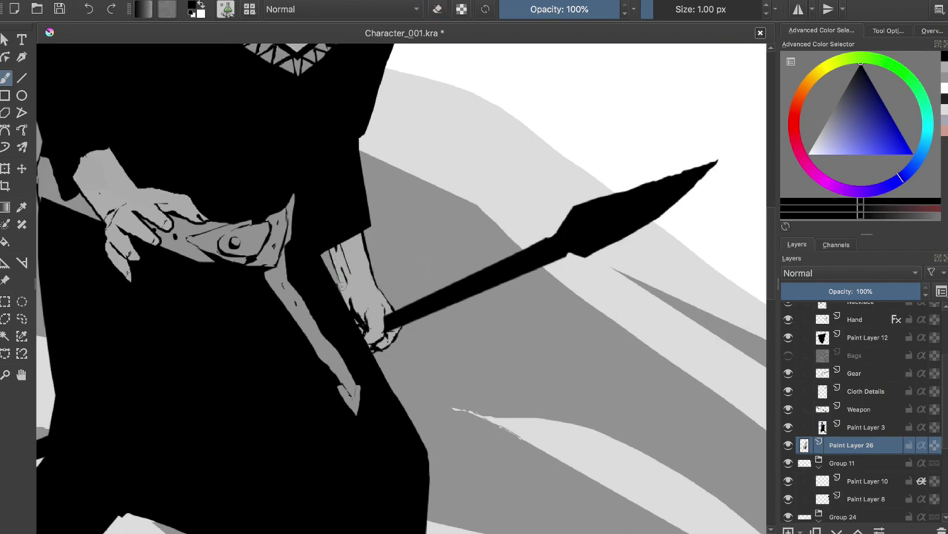
# Check the gripping hand in a mirrored view and select the Weapon layer.
pyautogui.press('e')
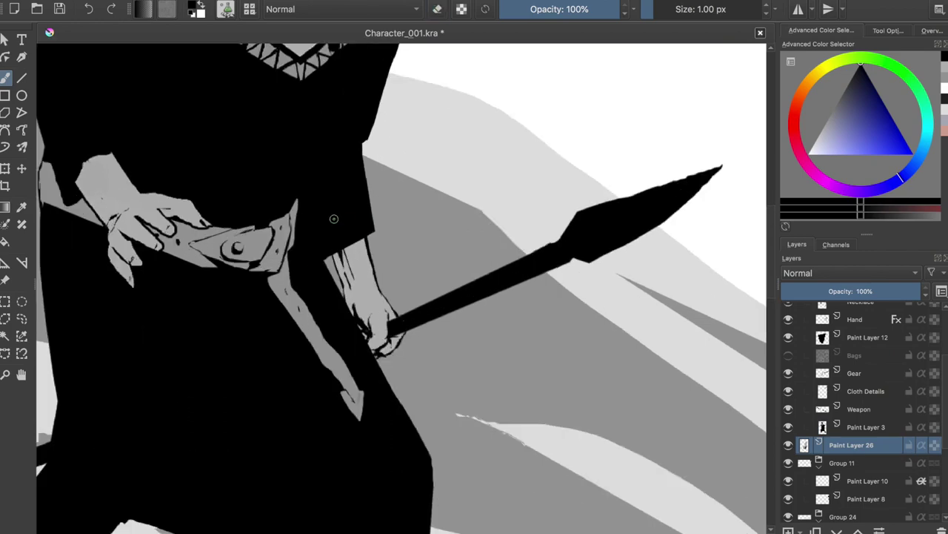
pyautogui.press('m')
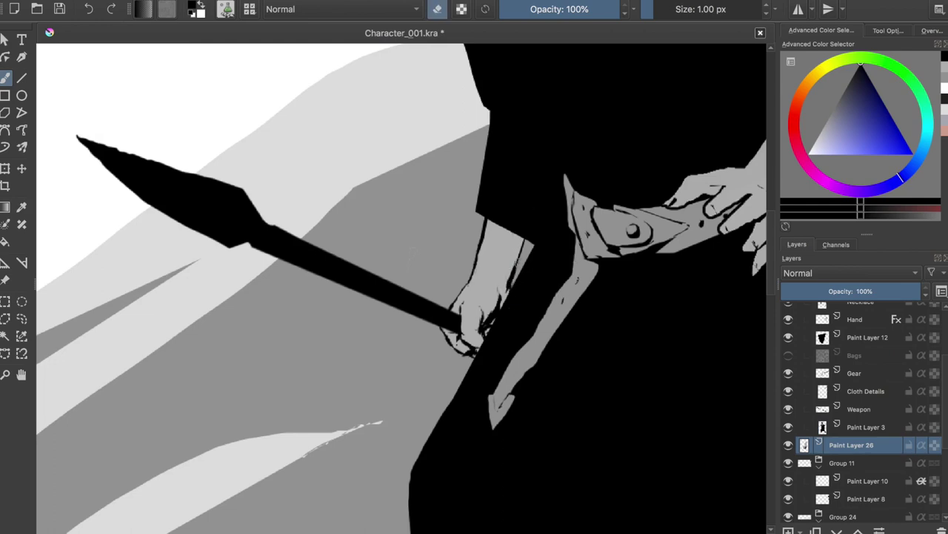
pyautogui.press('m')
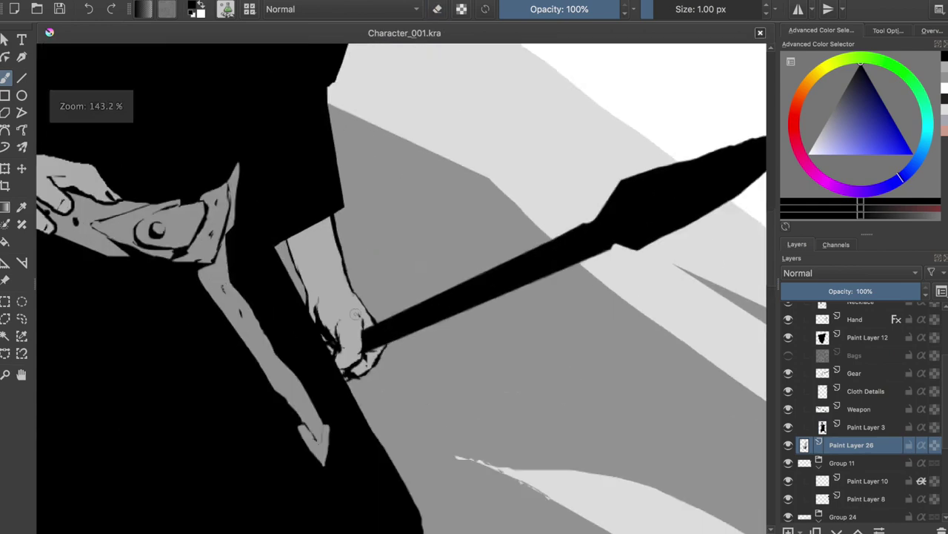
pyautogui.scroll(-3, 374, 194)
pyautogui.press('pageup')
pyautogui.press('pageup')
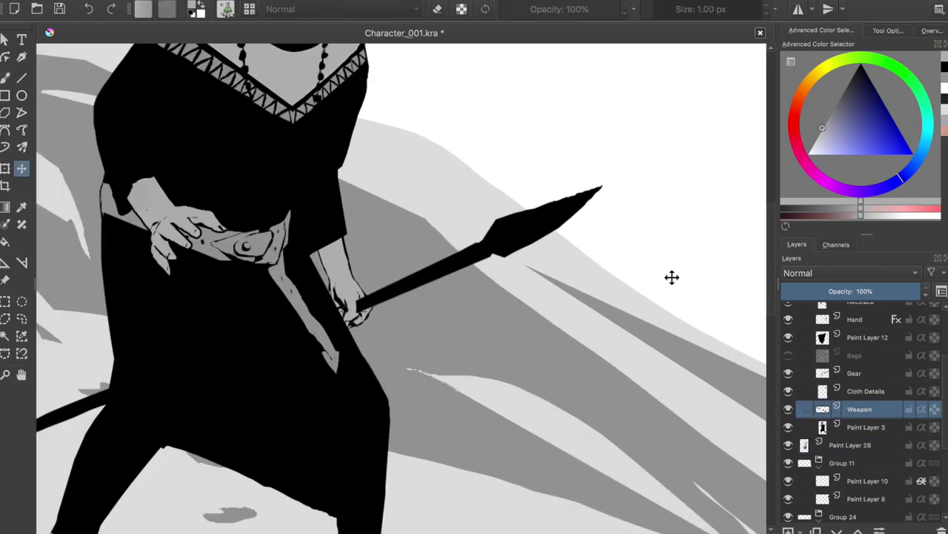
# Transform the hand on Paint Layer 26 to fit the spear shaft.
pyautogui.press('m')
pyautogui.scroll(-2, 495, 361)
pyautogui.scroll(2, 495, 361)
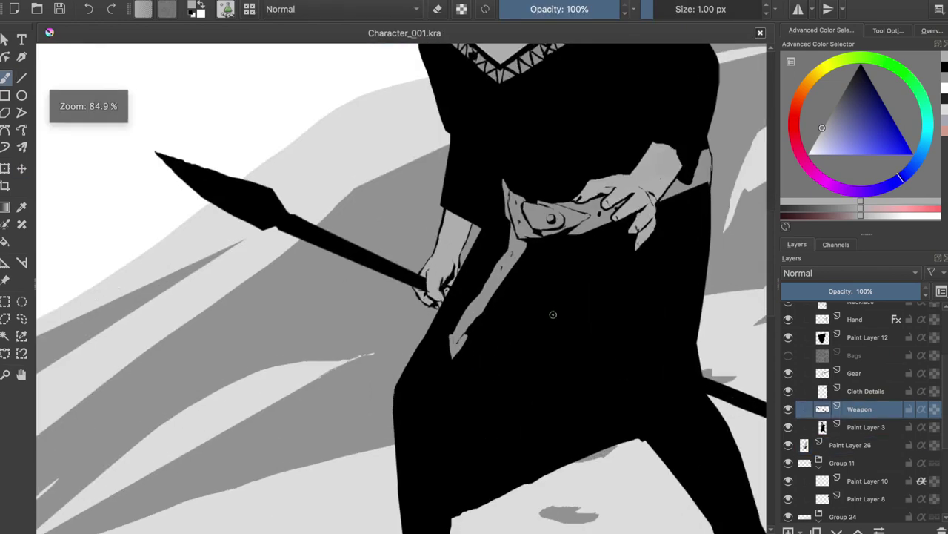
pyautogui.press('pagedown')
pyautogui.press('pagedown')
pyautogui.hotkey('ctrl', 't')
pyautogui.moveTo(372, 166); pyautogui.dragTo(381, 175)
pyautogui.press('Return')
# Save the drawing and nudge the spear on the Weapon layer into place.
pyautogui.press('t')
pyautogui.press('m')
pyautogui.scroll(-2, 452, 237)
pyautogui.scroll(2, 445, 212)
pyautogui.hotkey('ctrl', 's')
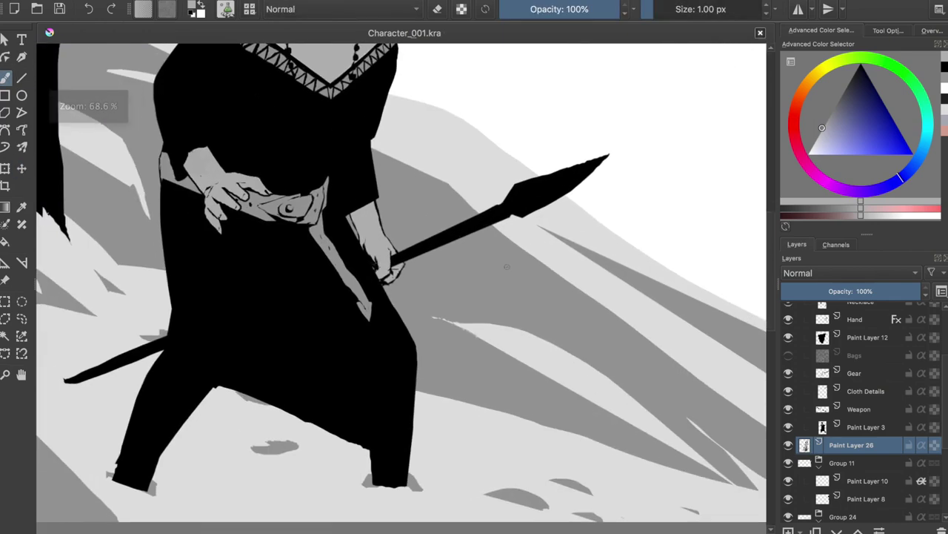
pyautogui.press('pageup')
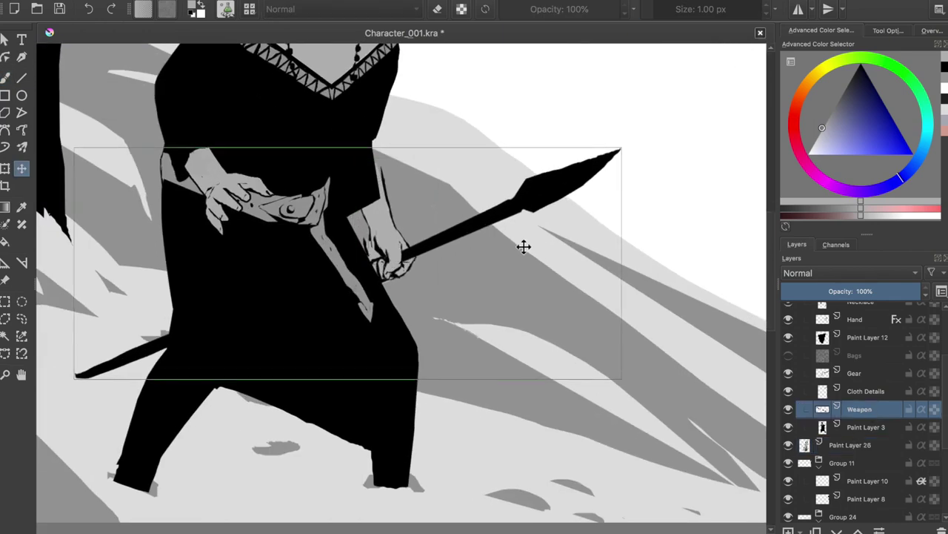
pyautogui.press('b')
pyautogui.scroll(-2, 441, 339)
pyautogui.scroll(2, 440, 339)
# On Paint Layer 3, sample the hand's light grey and black from the canvas.
pyautogui.click(822, 428)
pyautogui.press('d')
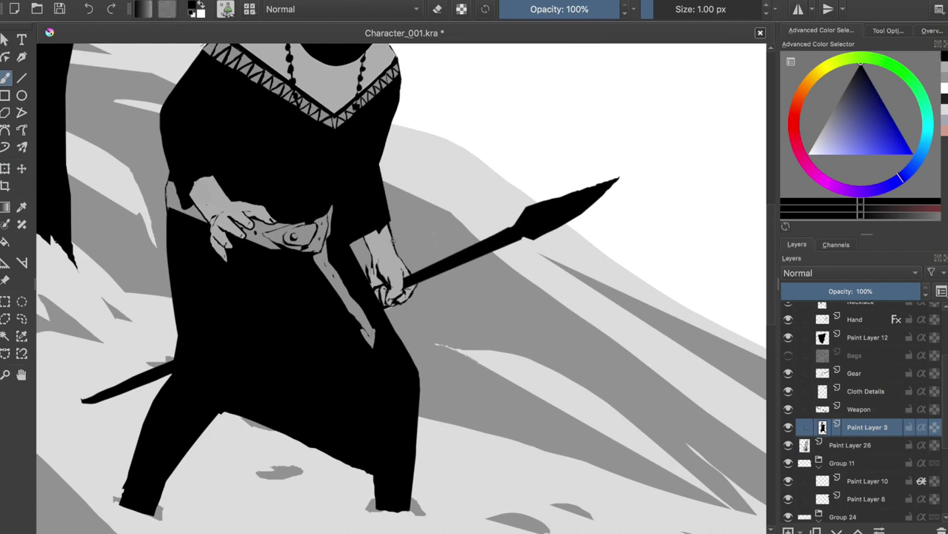
pyautogui.press('m')
pyautogui.press('m')
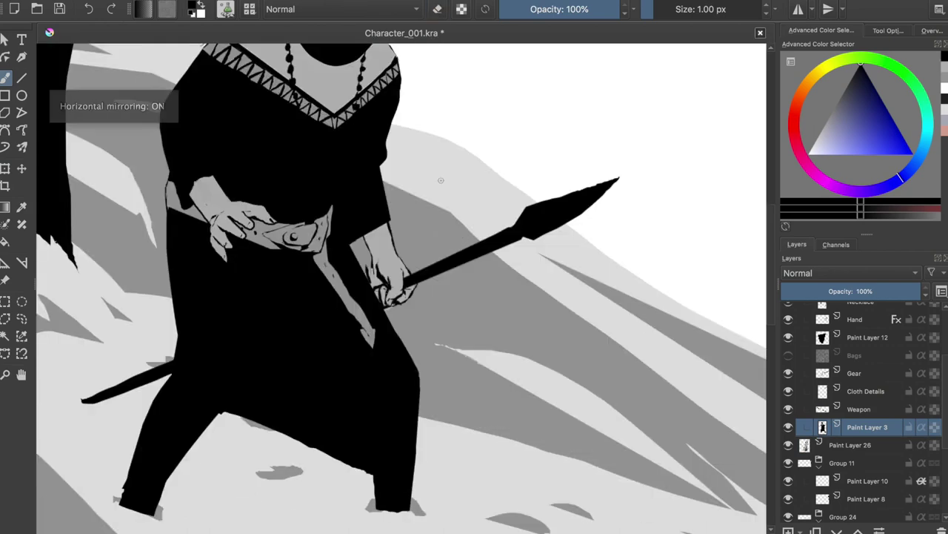
pyautogui.scroll(-2, 441, 174)
pyautogui.scroll(5, 370, 363)
pyautogui.press('pagedown')
pyautogui.press('e')
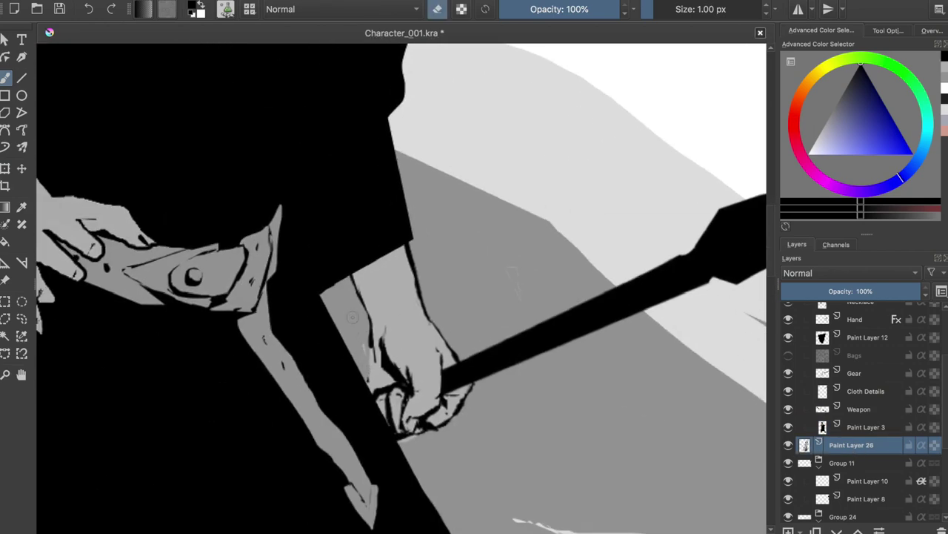
pyautogui.press('e')
pyautogui.keyDown('ctrl'); pyautogui.click(380, 380); pyautogui.keyUp('ctrl')
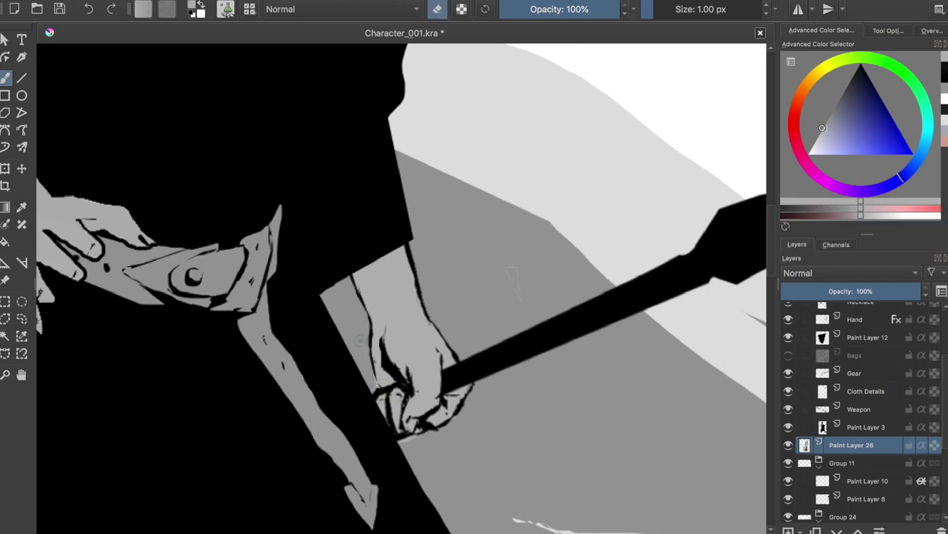
pyautogui.press('e')
pyautogui.keyDown('ctrl'); pyautogui.click(348, 240); pyautogui.keyUp('ctrl')
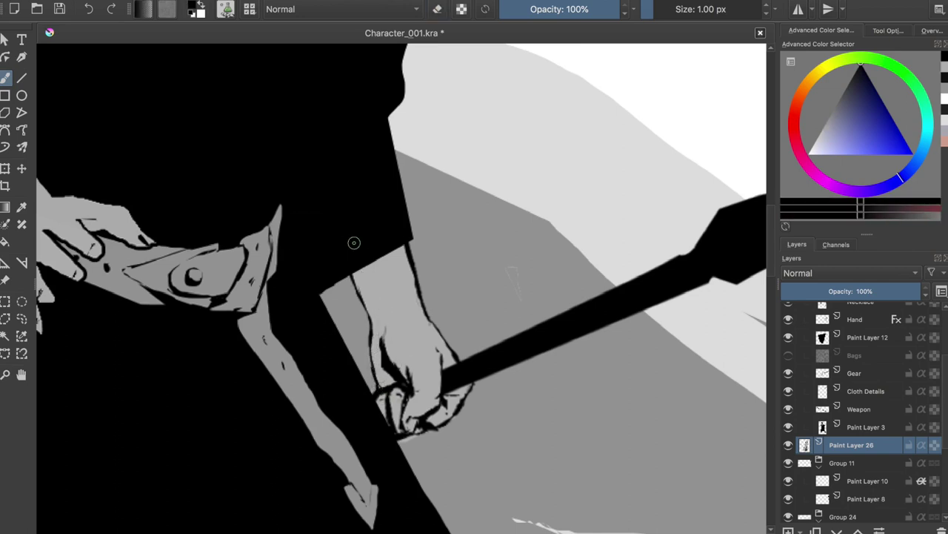
# Save, check the brush settings, and alternate light grey and black on the fist.
pyautogui.scroll(-2, 354, 242)
pyautogui.press('m')
pyautogui.scroll(1, 425, 282)
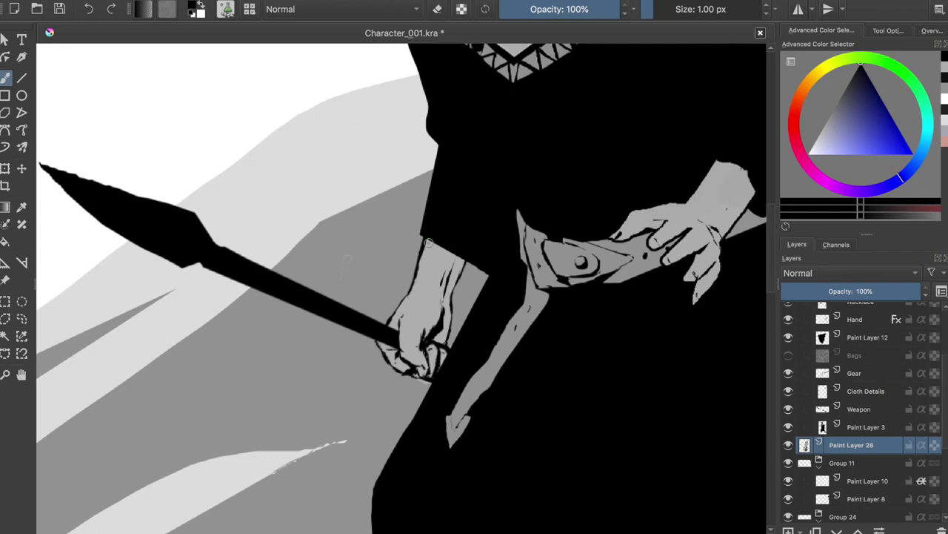
pyautogui.scroll(1, 444, 326)
pyautogui.hotkey('ctrl', 's')
pyautogui.press('F5')
pyautogui.press('F5')
pyautogui.keyDown('ctrl'); pyautogui.click(431, 380); pyautogui.keyUp('ctrl')
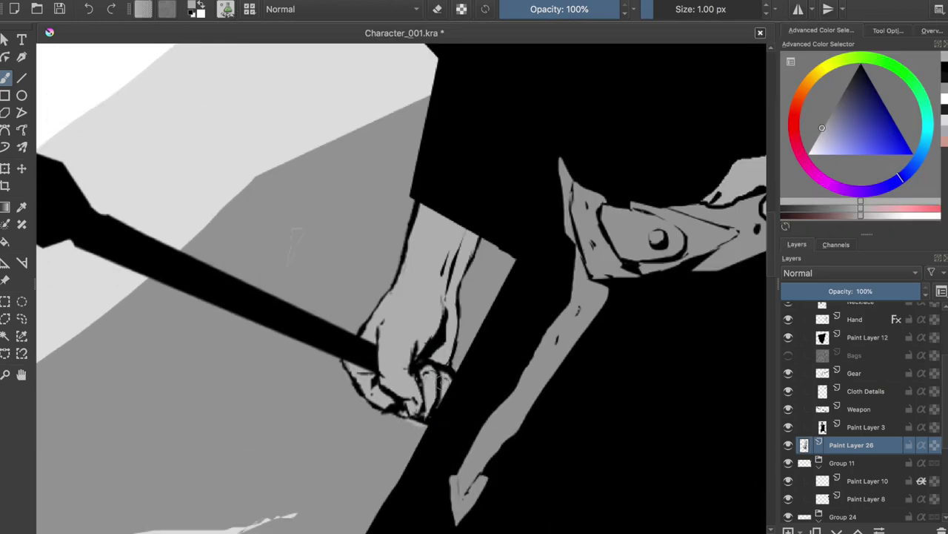
pyautogui.keyDown('ctrl'); pyautogui.click(428, 418); pyautogui.keyUp('ctrl')
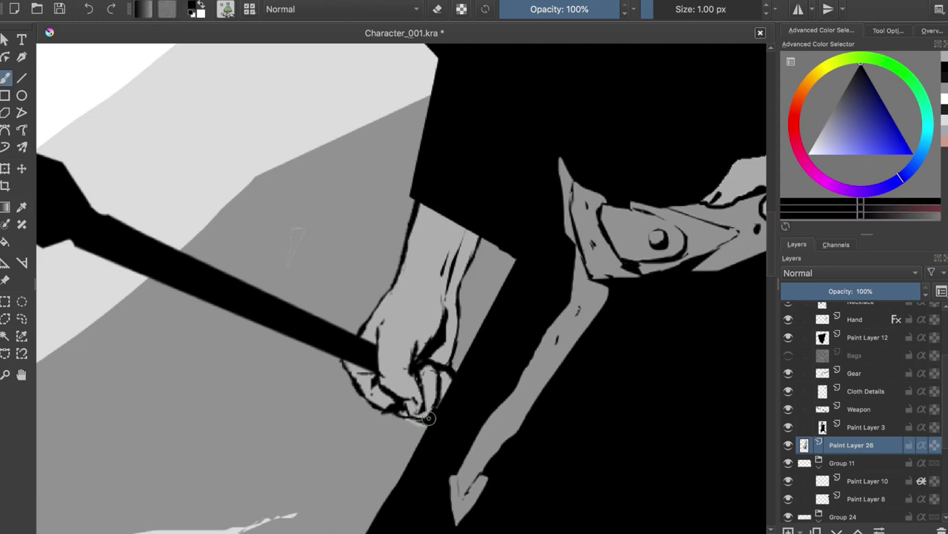
# Refine the fist's finger contours in grey and black, then save the drawing.
pyautogui.press('m')
pyautogui.press('e')
pyautogui.keyDown('ctrl'); pyautogui.click(387, 360); pyautogui.keyUp('ctrl')
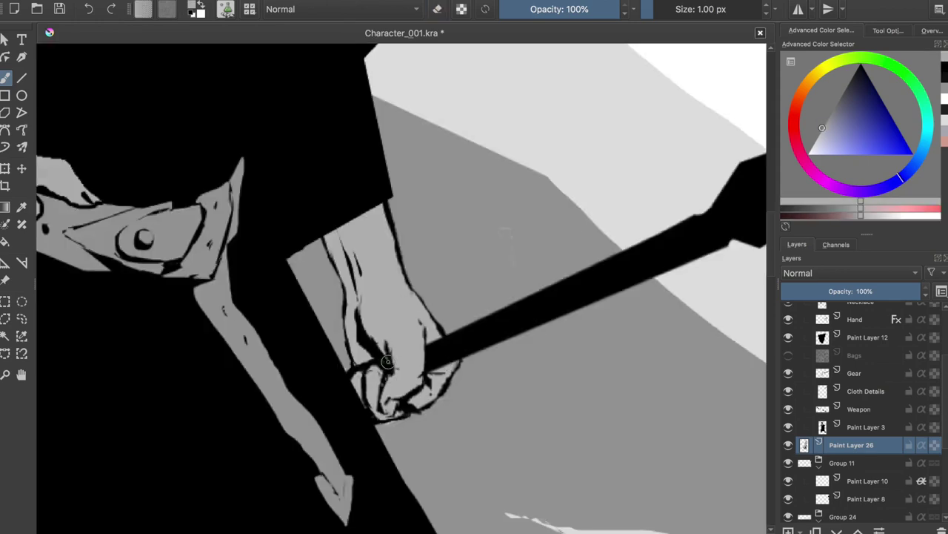
pyautogui.press('m')
pyautogui.scroll(-5, 384, 370)
pyautogui.scroll(5, 404, 361)
pyautogui.keyDown('ctrl'); pyautogui.click(404, 361); pyautogui.keyUp('ctrl')
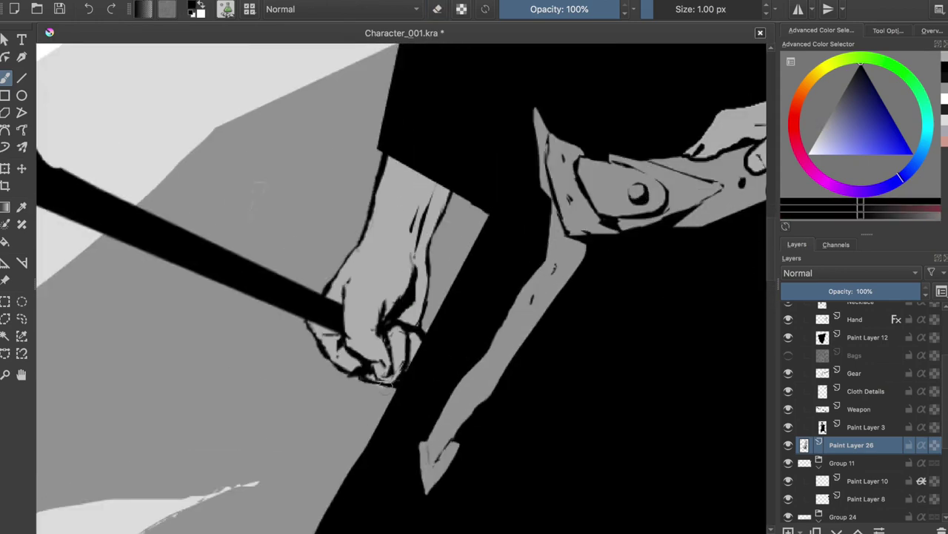
pyautogui.keyDown('ctrl'); pyautogui.click(384, 383); pyautogui.keyUp('ctrl')
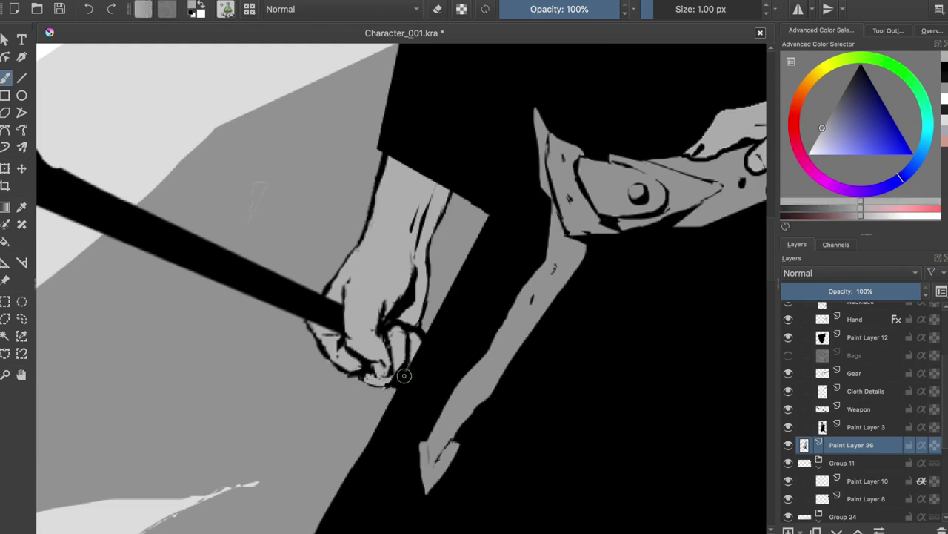
pyautogui.keyDown('ctrl'); pyautogui.click(404, 392); pyautogui.keyUp('ctrl')
pyautogui.press('m')
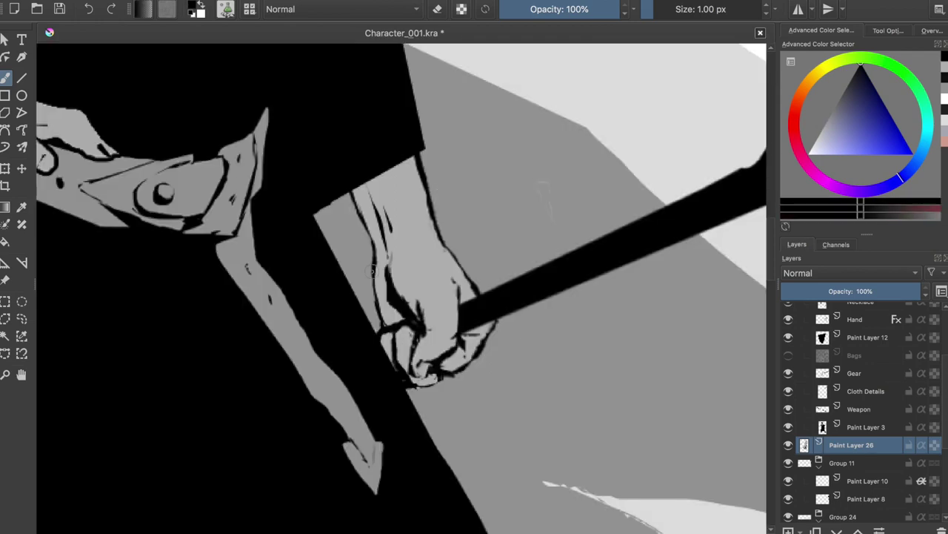
pyautogui.scroll(-3, 454, 275)
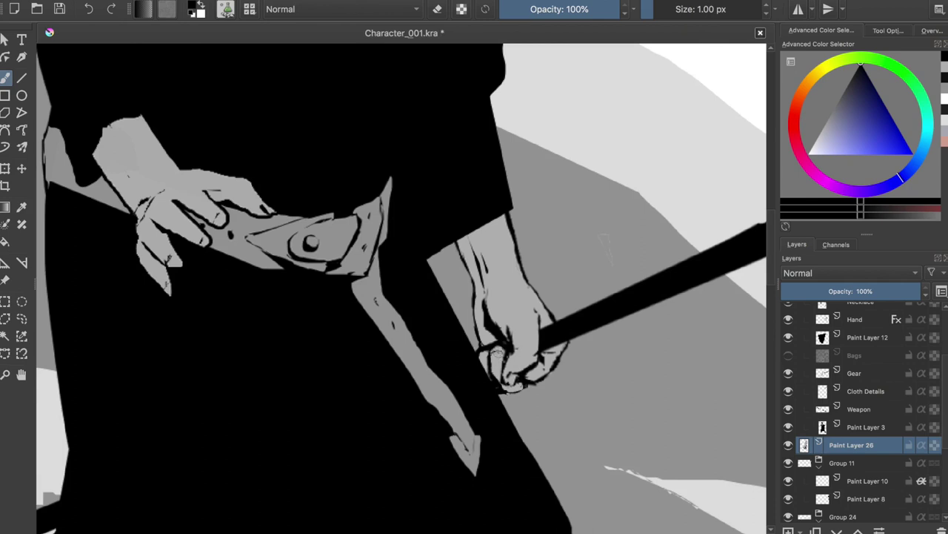
pyautogui.hotkey('ctrl', 's')
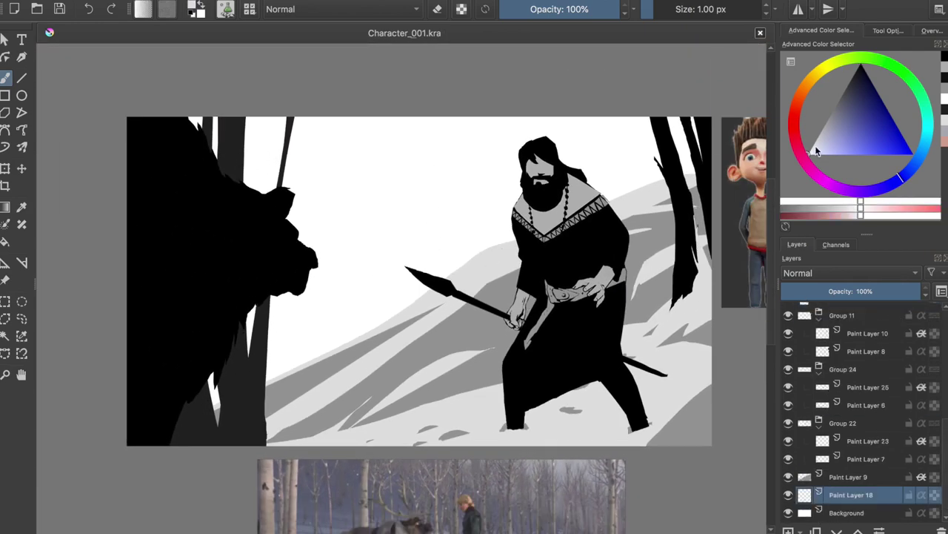
# Paint misty grey shapes into the upper sky and near the bear.
pyautogui.moveTo(290, 191); pyautogui.dragTo(502, 219)
pyautogui.hotkey('ctrl', 'z')
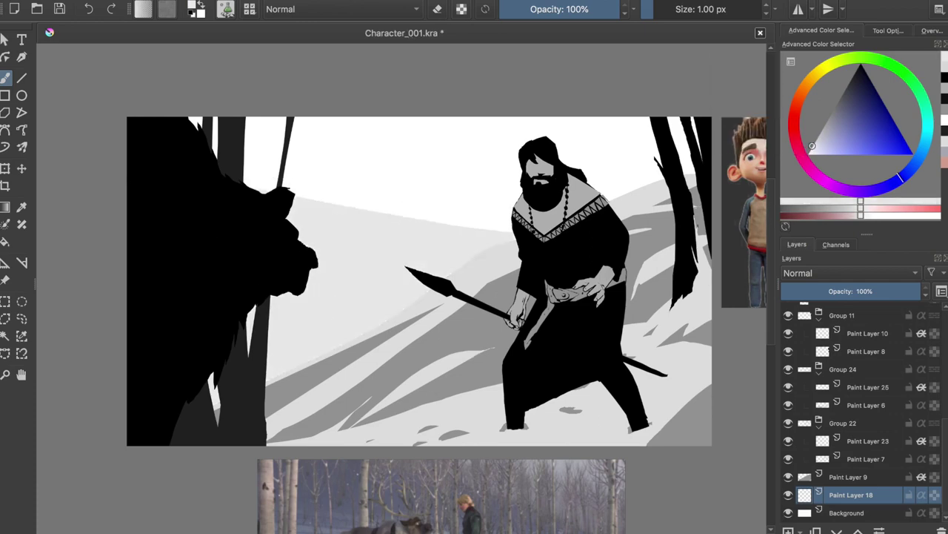
pyautogui.press('m')
pyautogui.moveTo(397, 305)
pyautogui.mouseDown()
pyautogui.moveTo(557, 167)
pyautogui.moveTo(661, 349)
pyautogui.mouseUp()
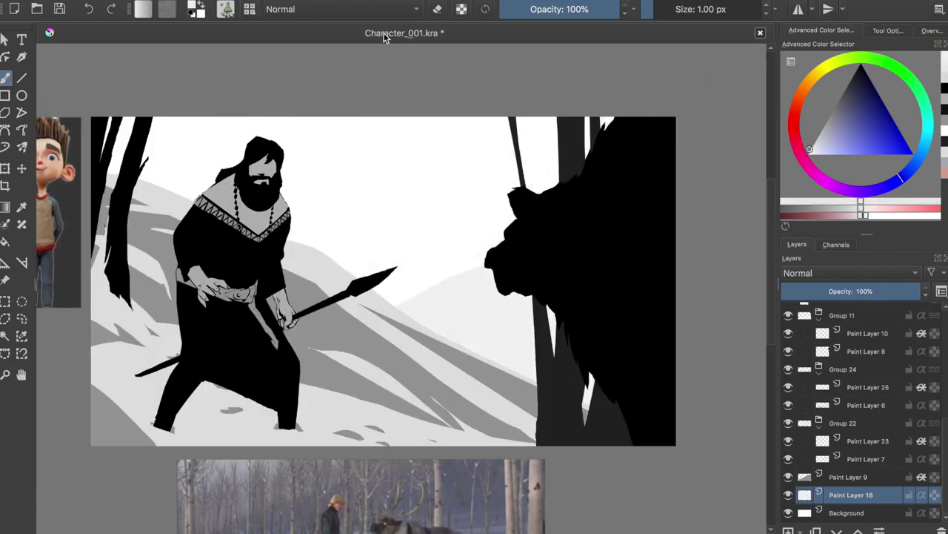
pyautogui.moveTo(315, 304); pyautogui.dragTo(555, 140)
pyautogui.moveTo(298, 242); pyautogui.dragTo(556, 119)
pyautogui.press('m')
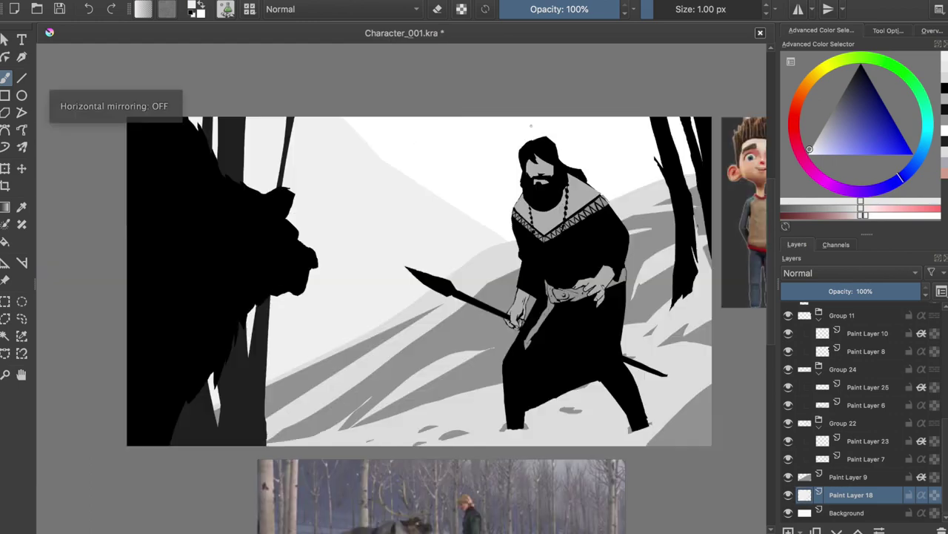
# Paint pale vertical tree trunks on both sides of the man's head.
pyautogui.moveTo(626, 117)
pyautogui.mouseDown()
pyautogui.moveTo(617, 196)
pyautogui.moveTo(639, 185)
pyautogui.mouseUp()
pyautogui.moveTo(604, 117); pyautogui.dragTo(593, 181)
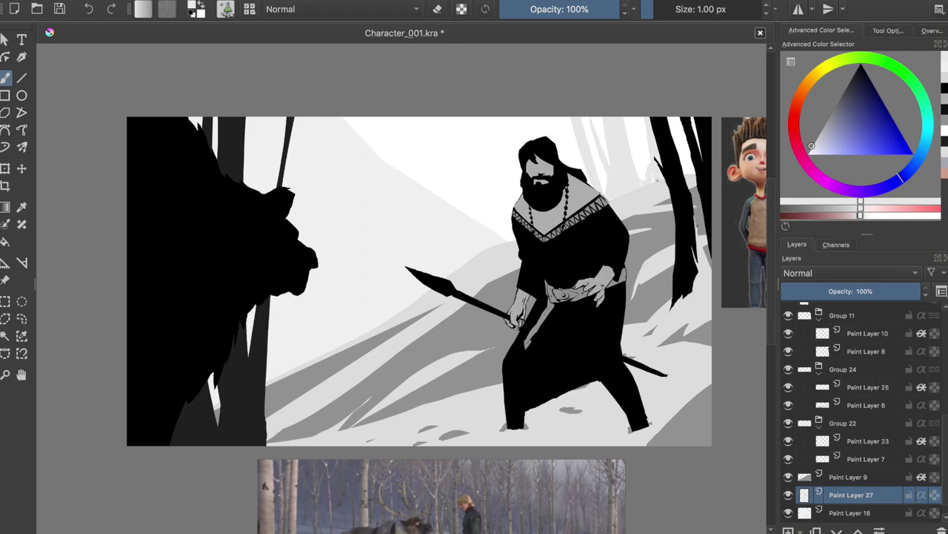
pyautogui.moveTo(445, 117); pyautogui.dragTo(481, 249)
pyautogui.moveTo(433, 117); pyautogui.dragTo(471, 244)
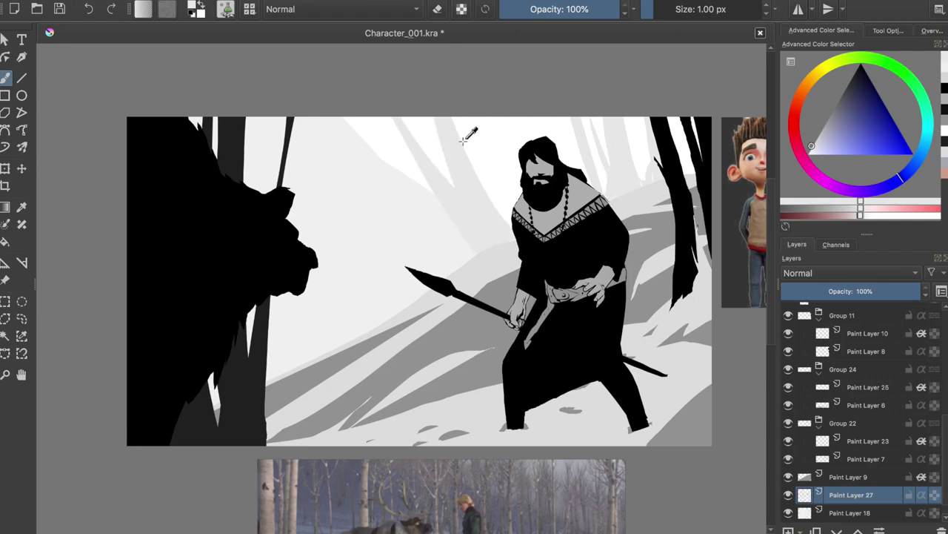
pyautogui.hotkey('ctrl', 'z')
pyautogui.hotkey('ctrl', 'z')
pyautogui.moveTo(453, 117); pyautogui.dragTo(485, 255)
pyautogui.moveTo(474, 117); pyautogui.dragTo(501, 244)
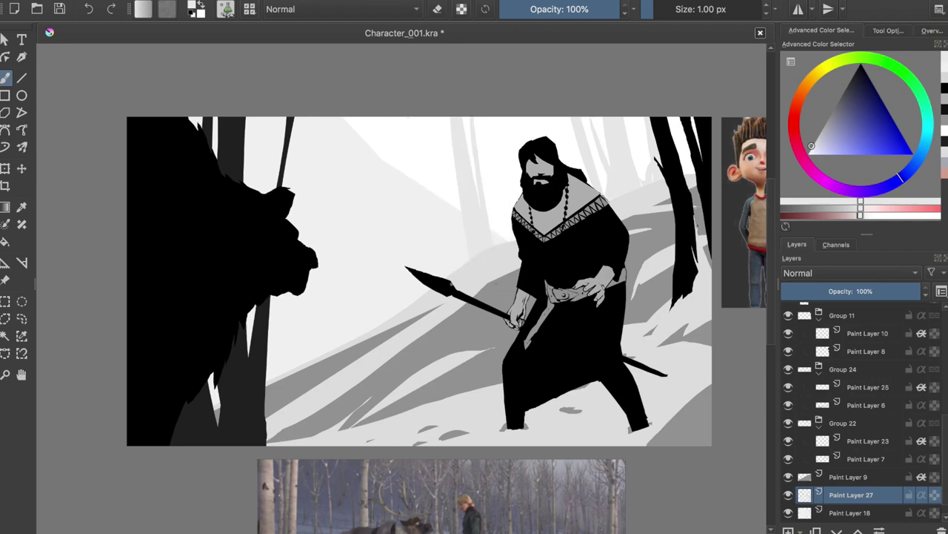
pyautogui.moveTo(434, 117); pyautogui.dragTo(453, 256)
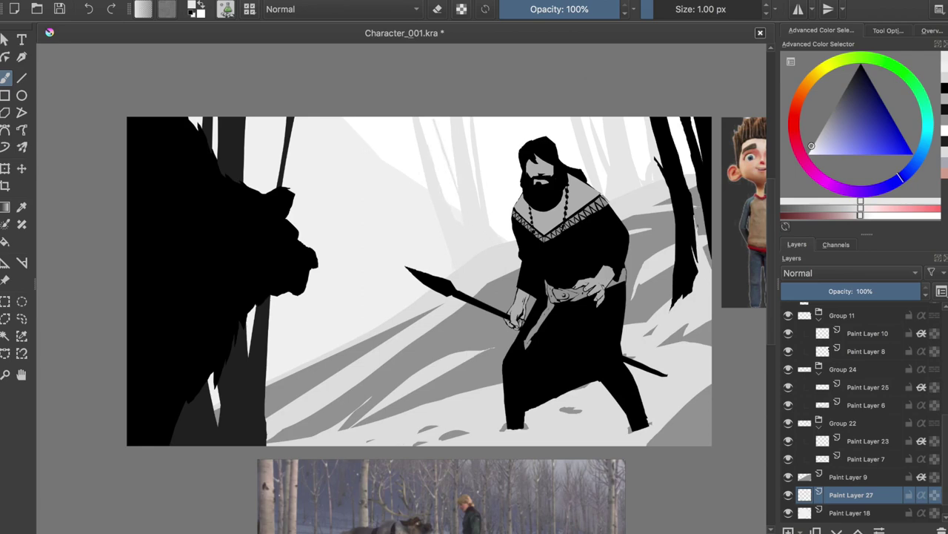
# Darken a trunk behind the man and add a straight vertical tree stroke.
pyautogui.press('m')
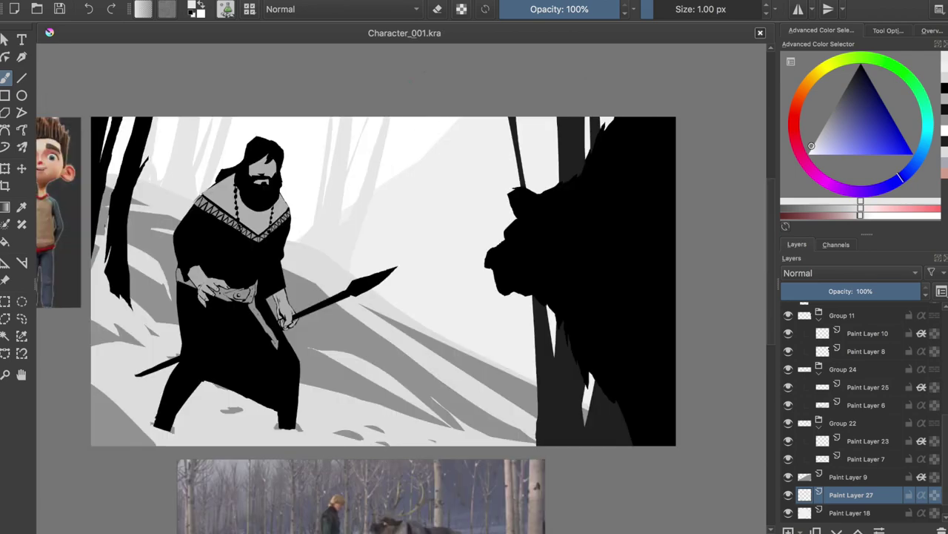
pyautogui.moveTo(127, 117); pyautogui.dragTo(119, 174)
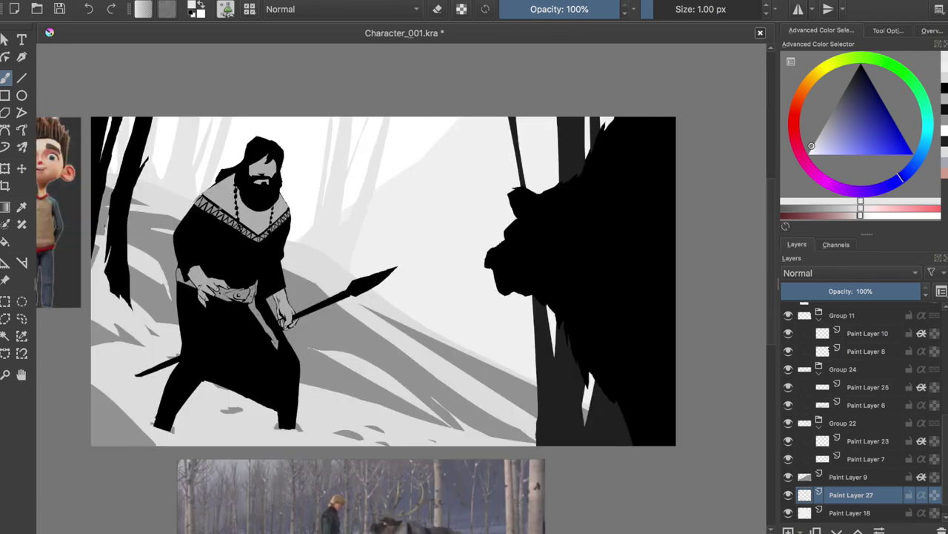
pyautogui.moveTo(402, 117); pyautogui.dragTo(403, 243)
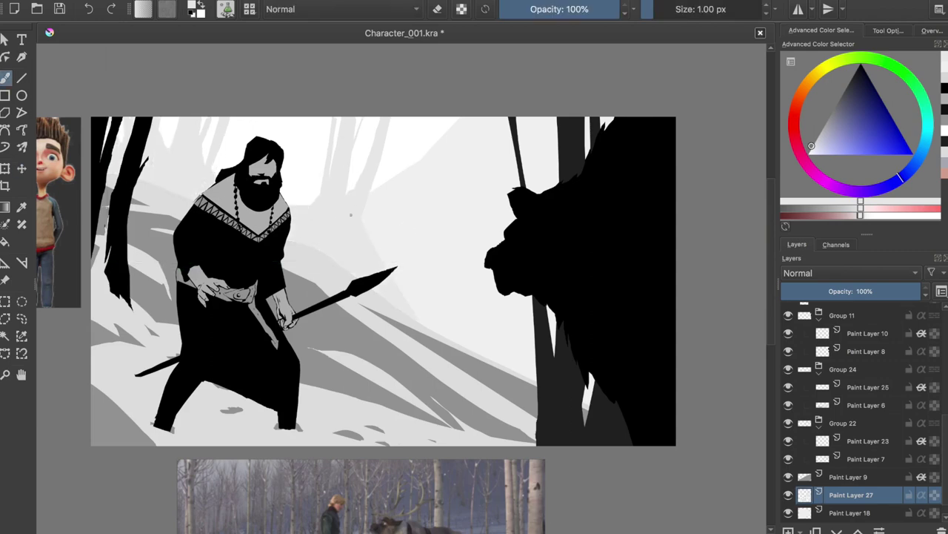
pyautogui.press('m')
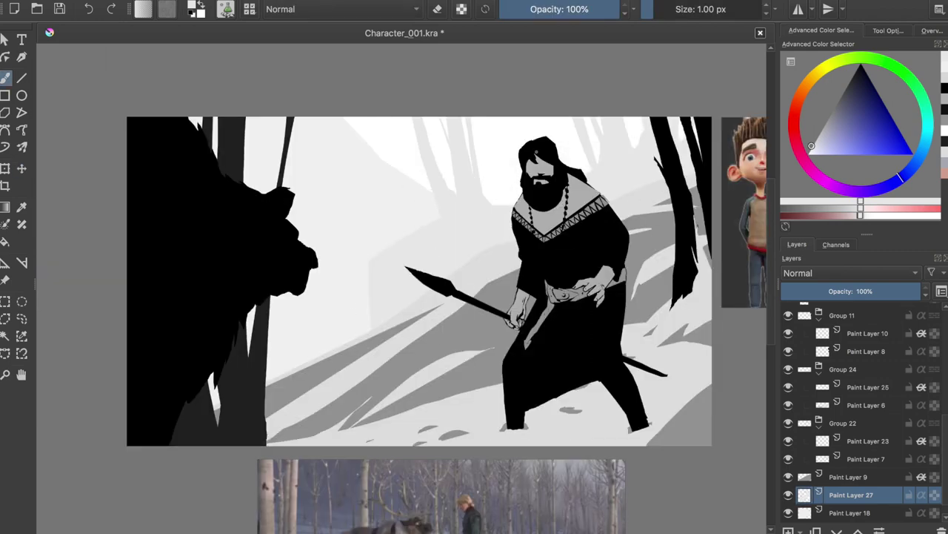
pyautogui.press('Insert')
# Paint a soft white haze with a 600 px brush, erasing part near the tree.
pyautogui.rightClick(478, 281)
pyautogui.click(385, 223)
pyautogui.press('x')
pyautogui.moveTo(341, 296); pyautogui.dragTo(276, 345)
pyautogui.press('e')
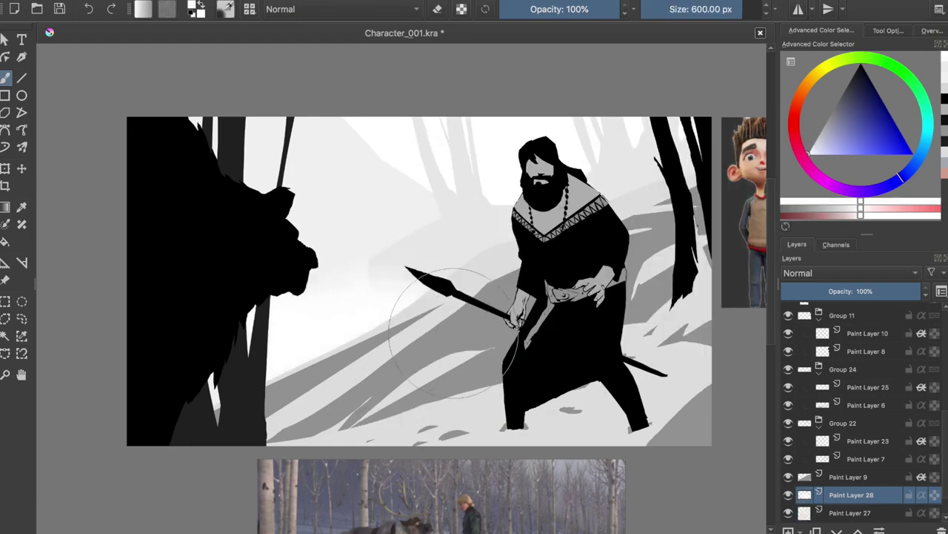
pyautogui.moveTo(385, 311); pyautogui.dragTo(349, 238)
pyautogui.press('e')
pyautogui.press('m')
# Lower the lightness of Paint Layer 27 with the HSV/HSL Adjustment and save.
pyautogui.hotkey('ctrl', 's')
pyautogui.press('pagedown')
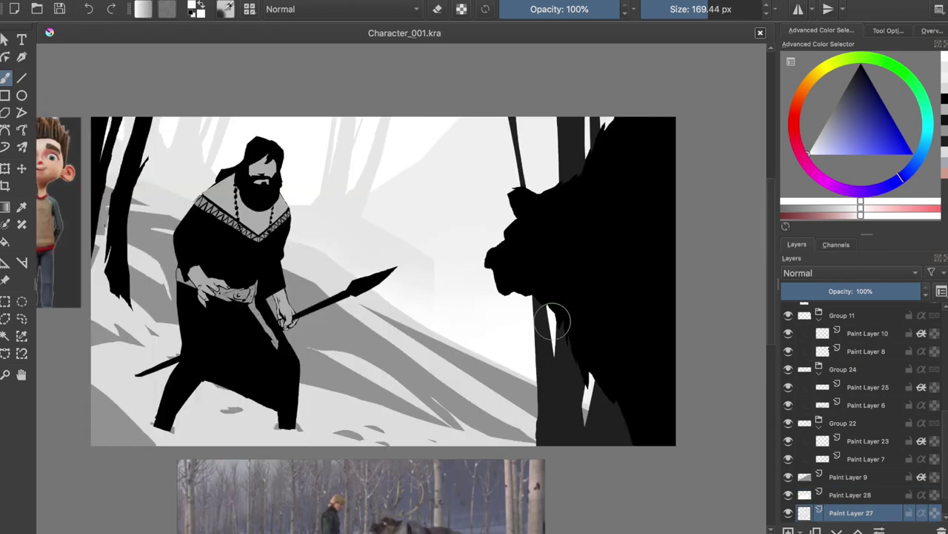
pyautogui.hotkey('ctrl', 'u')
pyautogui.moveTo(776, 235); pyautogui.dragTo(750, 238)
pyautogui.press('Return')
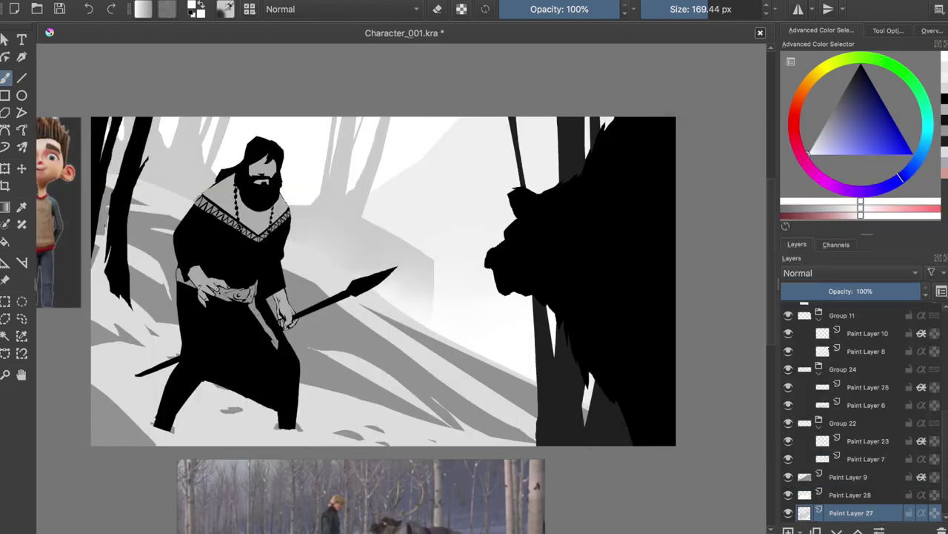
pyautogui.hotkey('ctrl', 's')
# Brighten the mist layer Paint Layer 28 to lightness 71, fine-tune it, and save.
pyautogui.press('pageup')
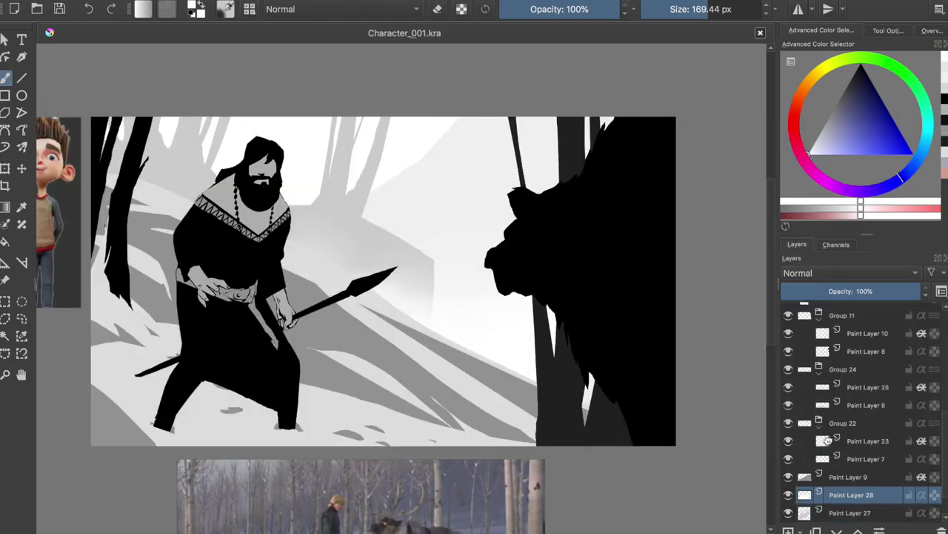
pyautogui.hotkey('ctrl', 'u')
pyautogui.moveTo(766, 236)
pyautogui.mouseDown()
pyautogui.moveTo(854, 239)
pyautogui.moveTo(822, 235)
pyautogui.mouseUp()
pyautogui.press('Return')
pyautogui.press('pageup')
pyautogui.hotkey('ctrl', 'u')
pyautogui.press('Return')
pyautogui.hotkey('ctrl', 'u')
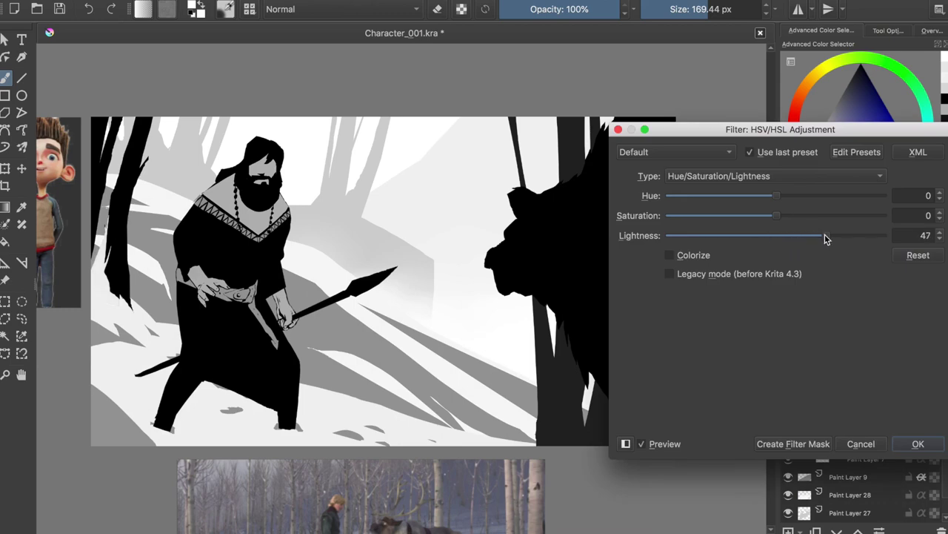
pyautogui.press('Return')
pyautogui.hotkey('ctrl', 's')
pyautogui.press('m')
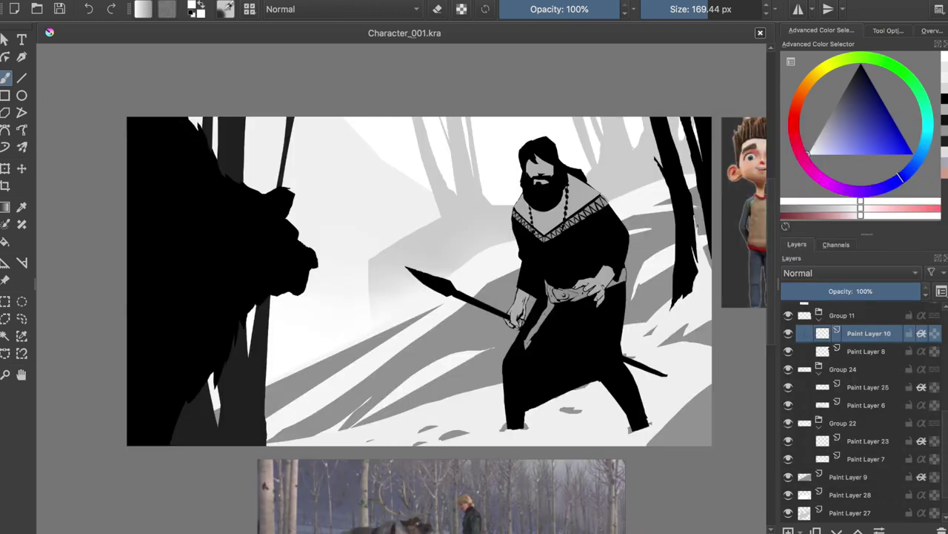
# Erase stray snow near the robe's hem on Paint Layer 6 with a thin brush.
pyautogui.press('/')
pyautogui.press('d')
pyautogui.click(787, 404)
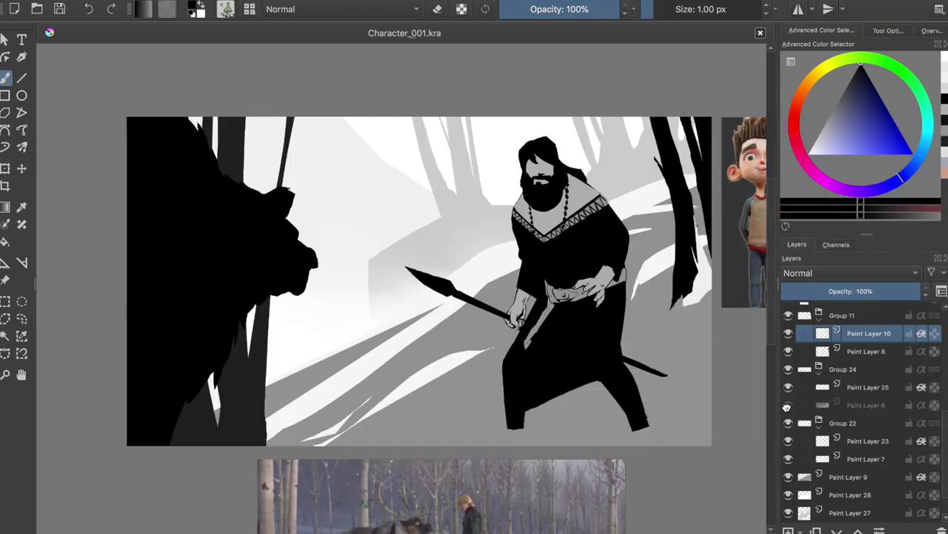
pyautogui.click(867, 404)
pyautogui.press('e')
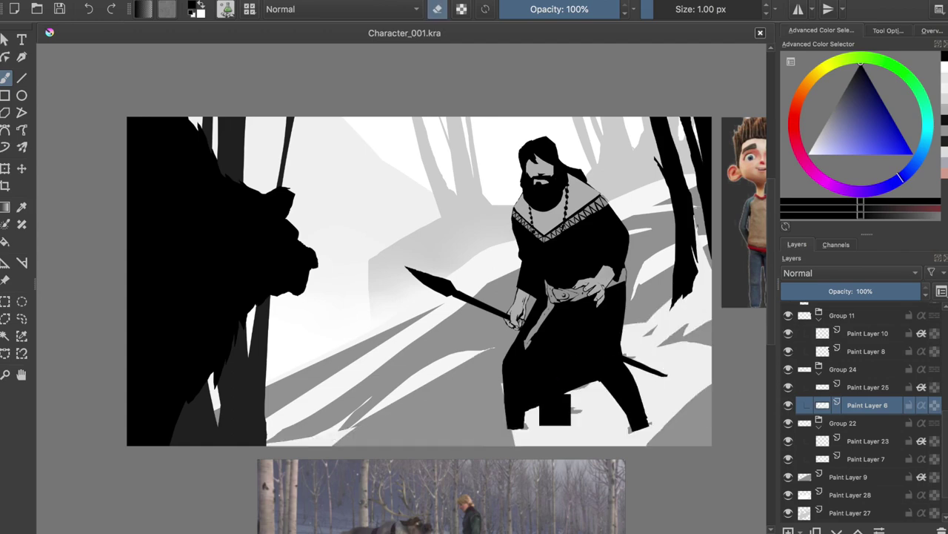
pyautogui.moveTo(621, 349); pyautogui.dragTo(645, 355)
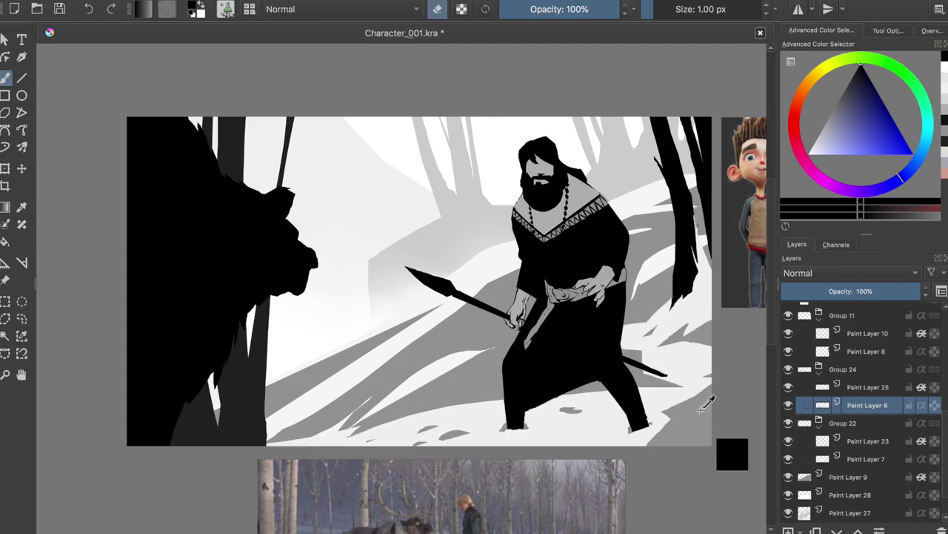
# Check the mirrored view, then merge Group 24 into a single Group 24 Merged layer.
pyautogui.press('x')
pyautogui.press('m')
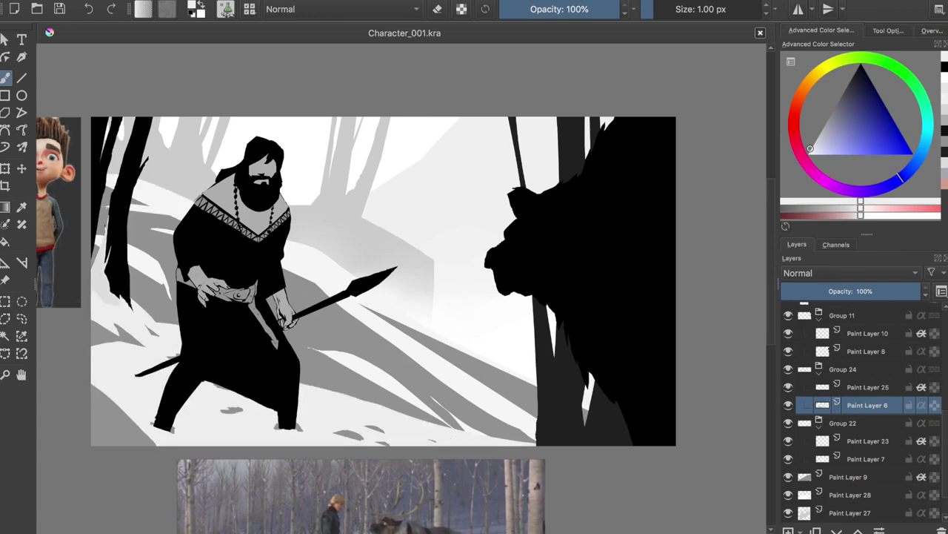
pyautogui.press('m')
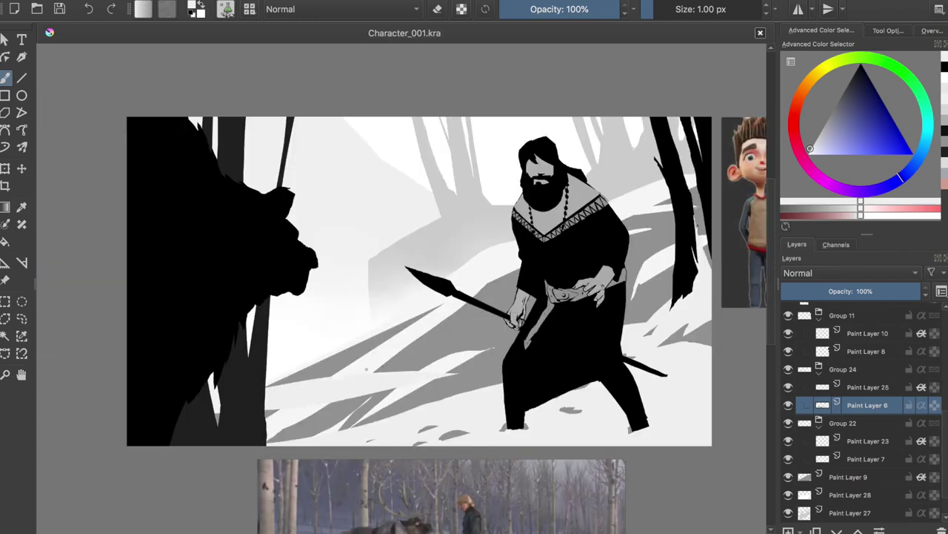
pyautogui.hotkey('ctrl', 'e')
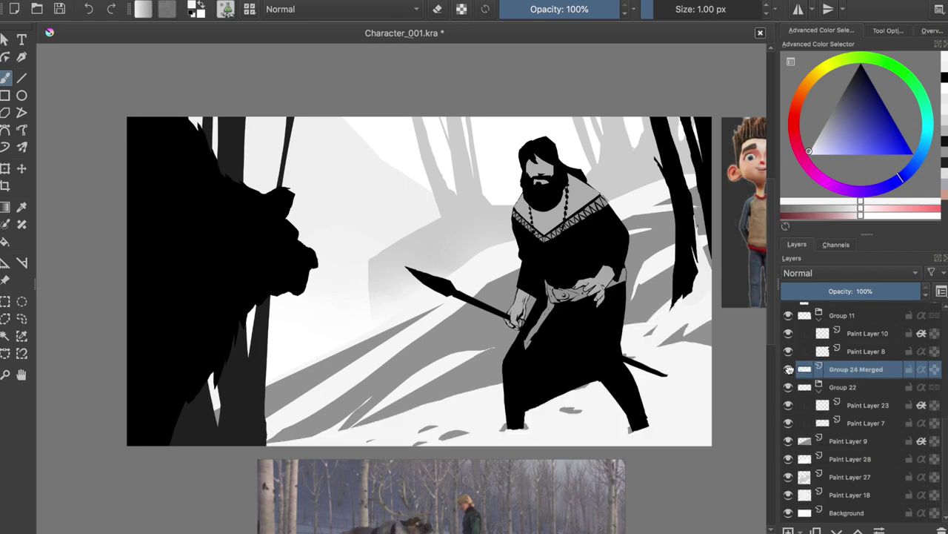
# Apply an HSV/HSL lightness adjustment to Paint Layer 10 and save.
pyautogui.click(867, 333)
pyautogui.hotkey('ctrl', 'u')
pyautogui.press('Return')
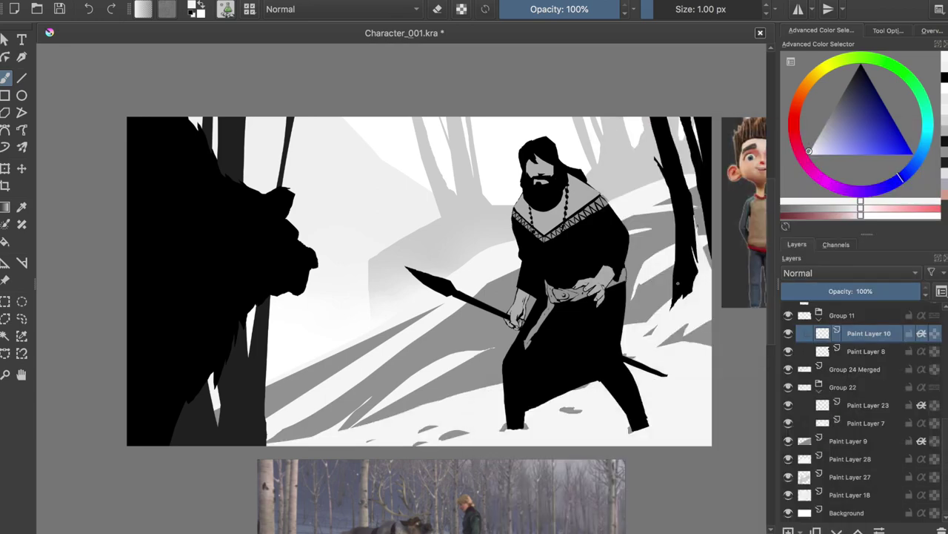
pyautogui.hotkey('ctrl', 's')
# Lighten the background trees on Paint Layer 8 to a misty grey and save.
pyautogui.click(867, 350)
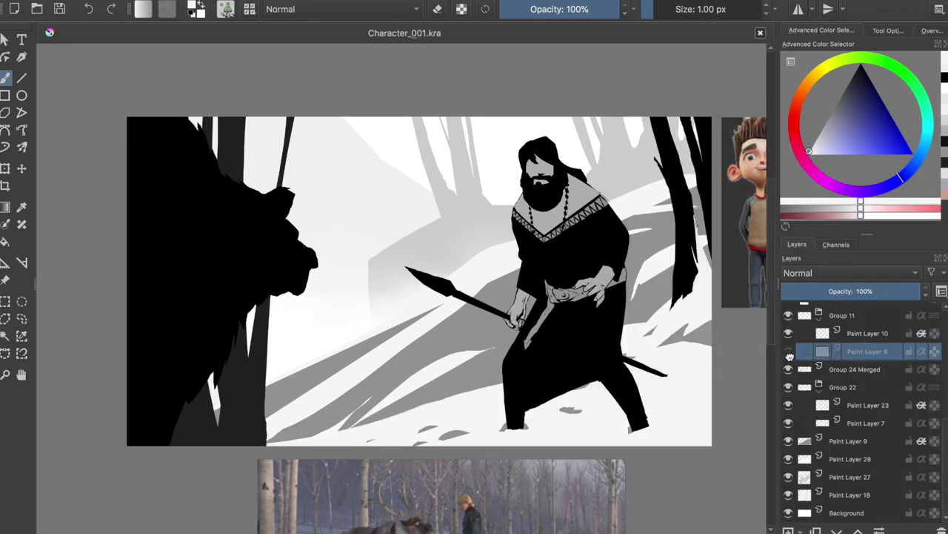
pyautogui.hotkey('ctrl', 'u')
pyautogui.moveTo(671, 338); pyautogui.dragTo(693, 341)
pyautogui.press('Return')
pyautogui.press('m')
# Add dark strokes along the tree edges.
pyautogui.press('m')
pyautogui.hotkey('ctrl', 's')
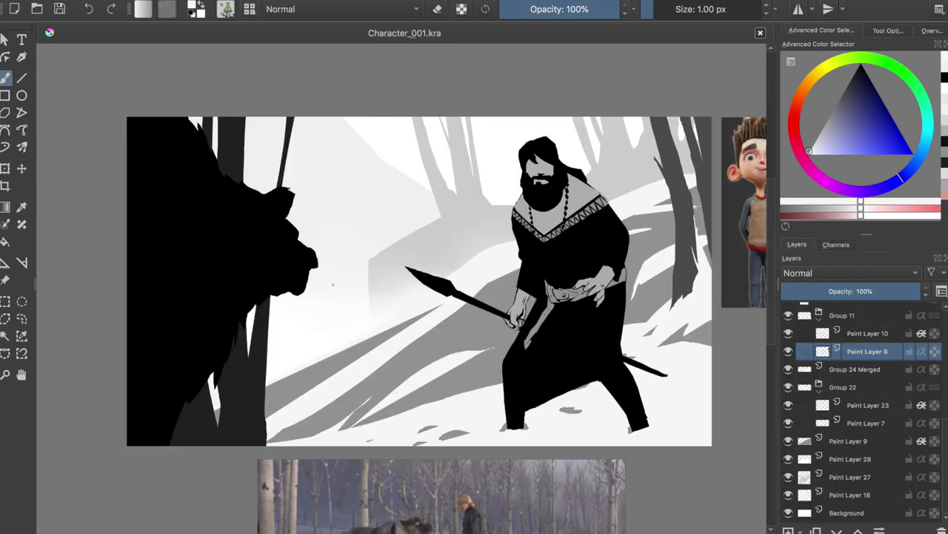
pyautogui.keyDown('ctrl'); pyautogui.click(694, 223); pyautogui.keyUp('ctrl')
pyautogui.press('e')
pyautogui.moveTo(656, 134); pyautogui.dragTo(667, 281)
pyautogui.press('m')
pyautogui.keyDown('ctrl'); pyautogui.click(363, 151); pyautogui.keyUp('ctrl')
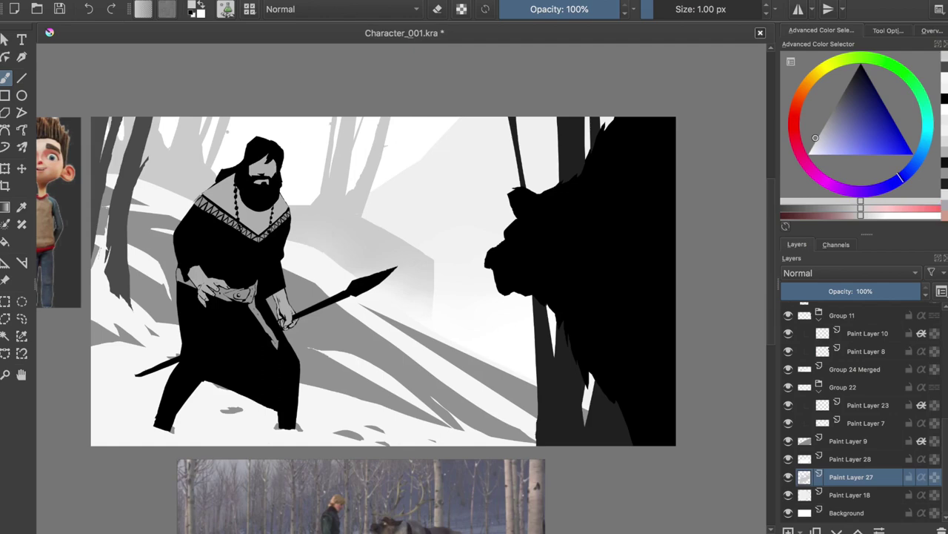
# Paint white accents beside the dark tree trunk on the tree layers.
pyautogui.click(805, 332)
pyautogui.press('e')
pyautogui.press('e')
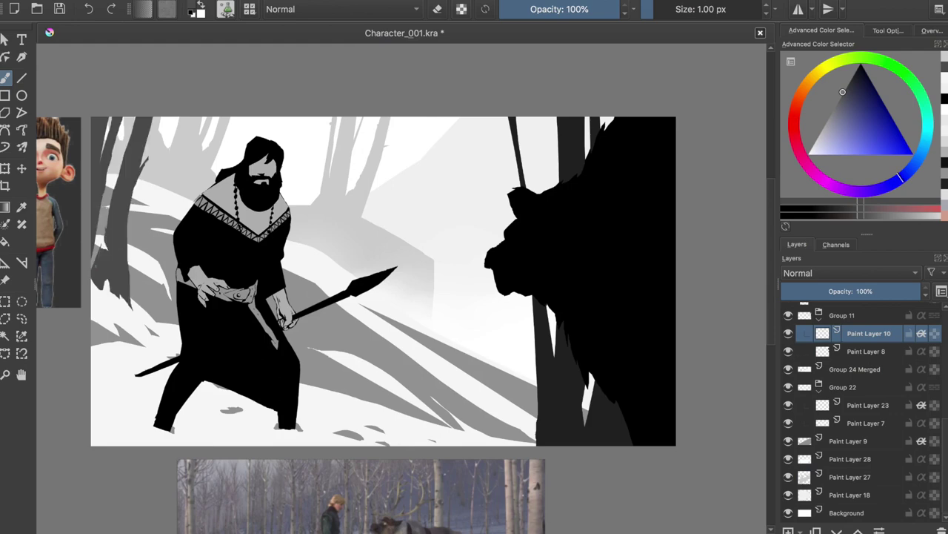
pyautogui.click(806, 351)
pyautogui.press('x')
pyautogui.press('pageup')
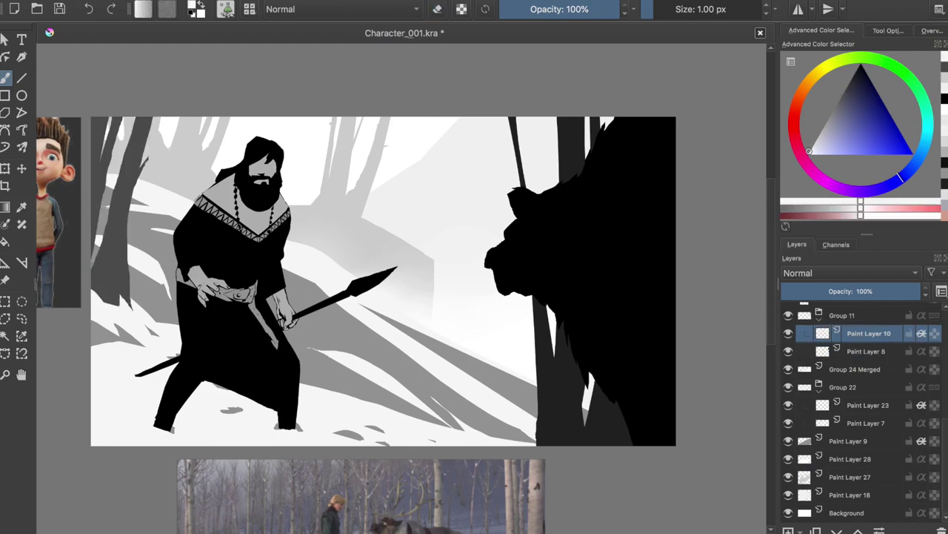
pyautogui.moveTo(109, 319); pyautogui.dragTo(98, 307)
pyautogui.press('m')
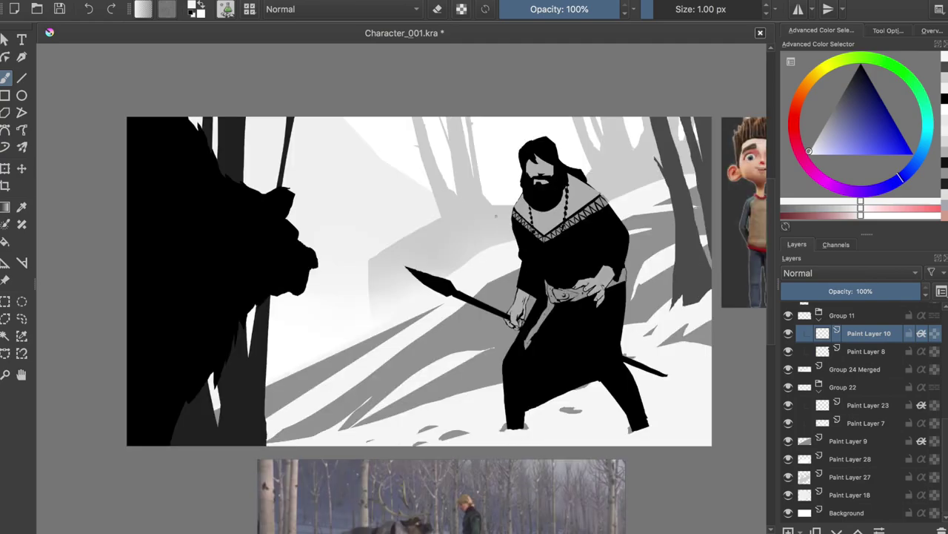